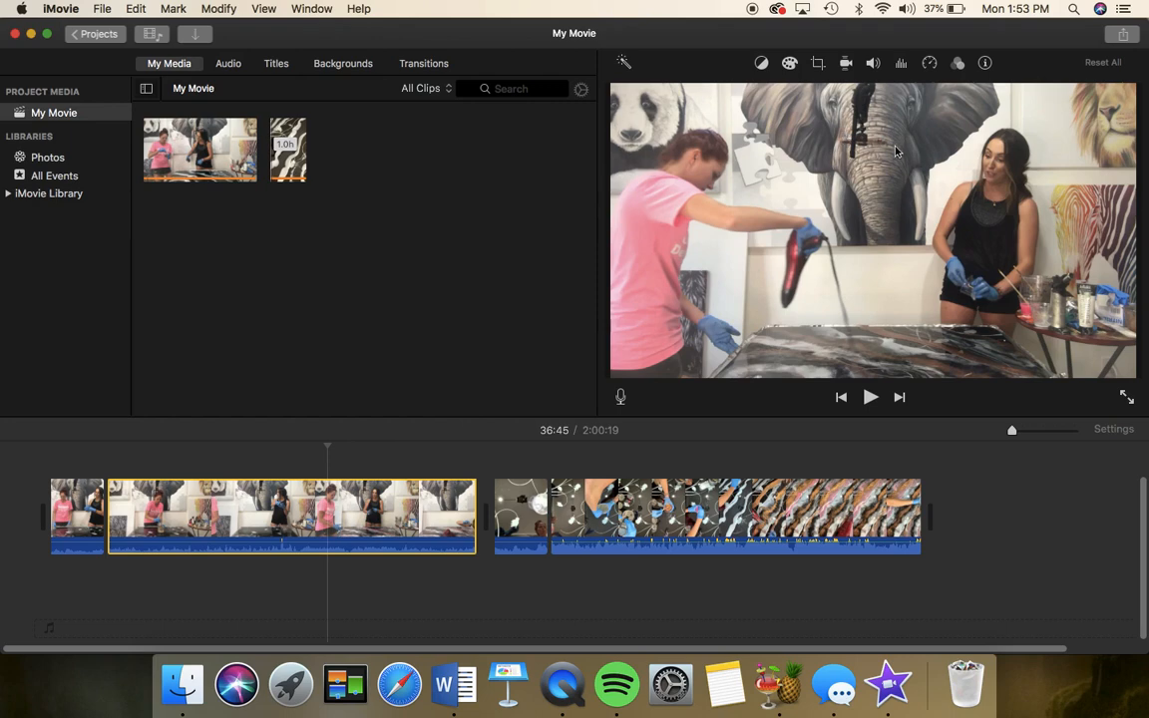
Examine the front-view and overhead clips in the timeline at several points, including the short clips that precede them
left_click(731, 504)
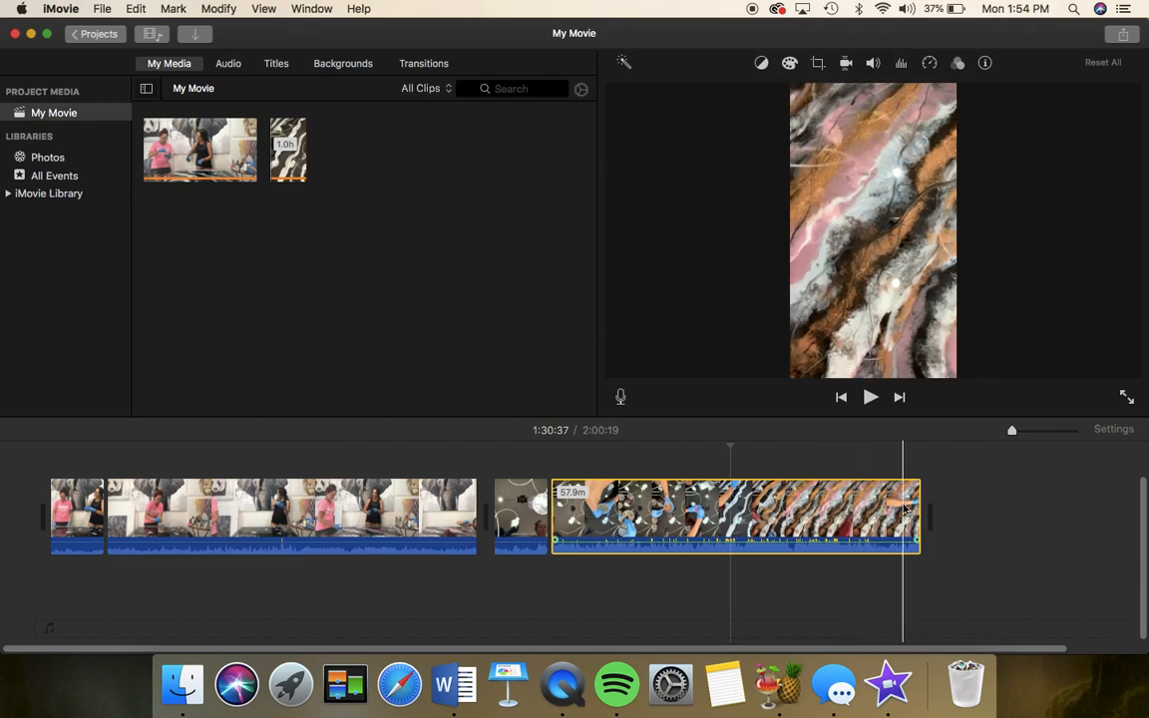
left_click(154, 516)
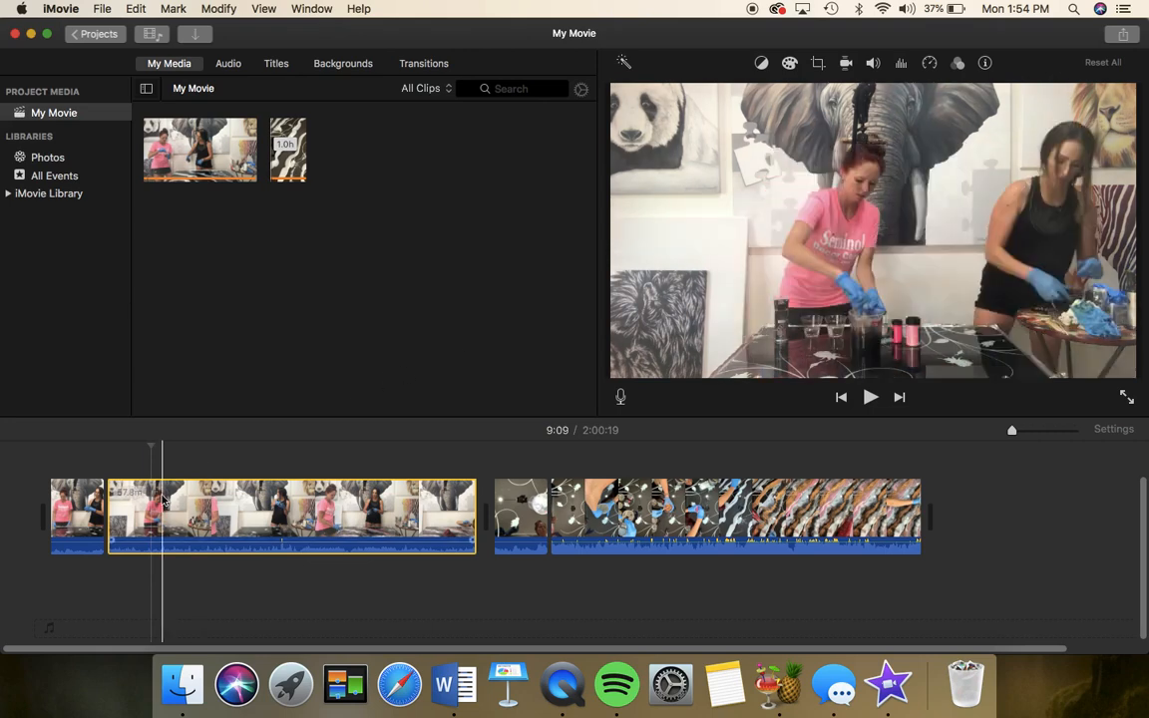
left_click(132, 470)
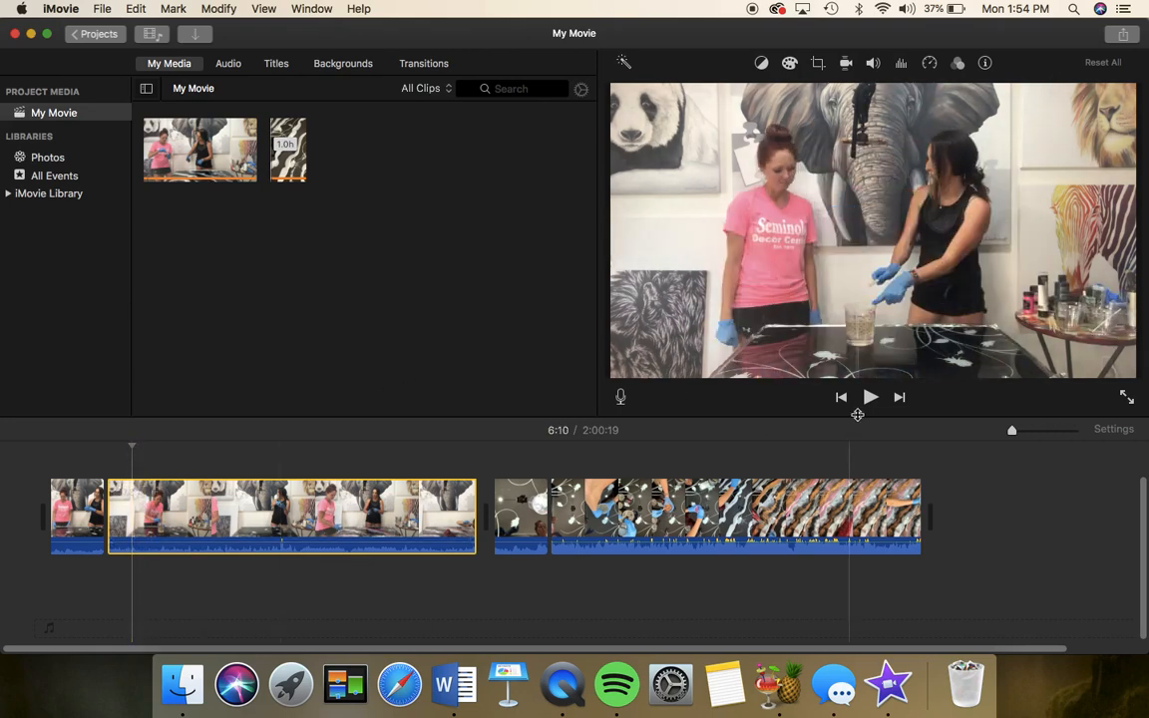
left_click(841, 398)
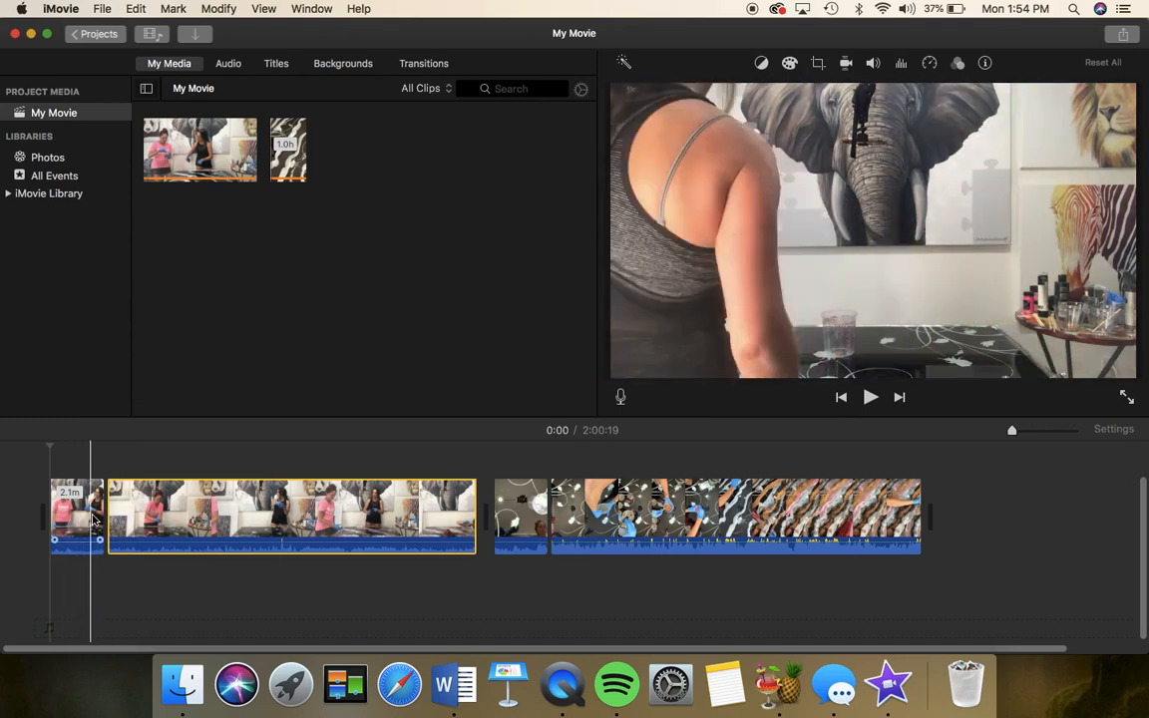
left_click(84, 514)
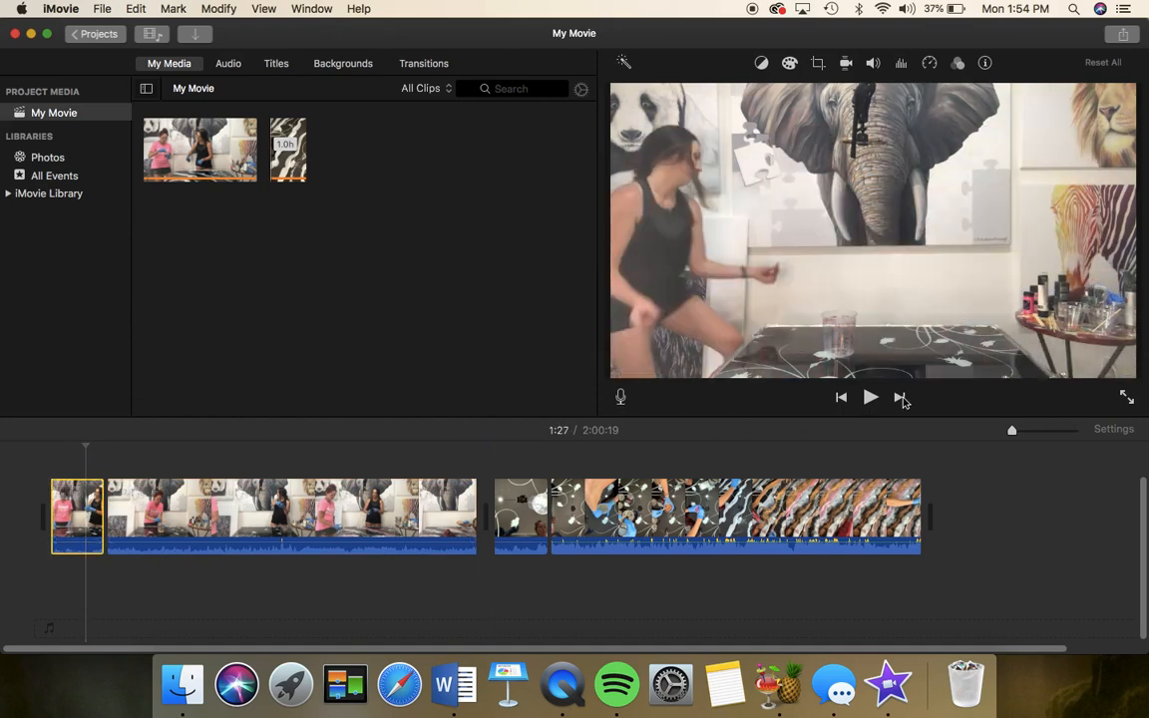
left_click(901, 398)
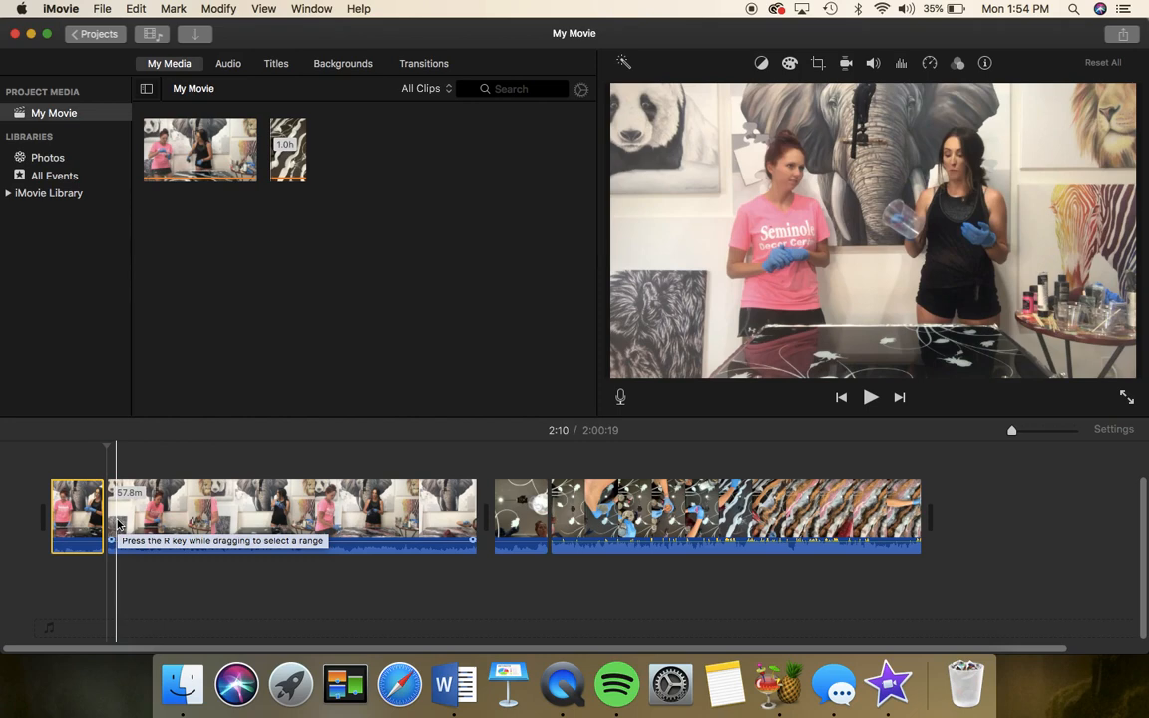
Play the opening seconds of the long front-view clip with the system volume raised
left_click(118, 524)
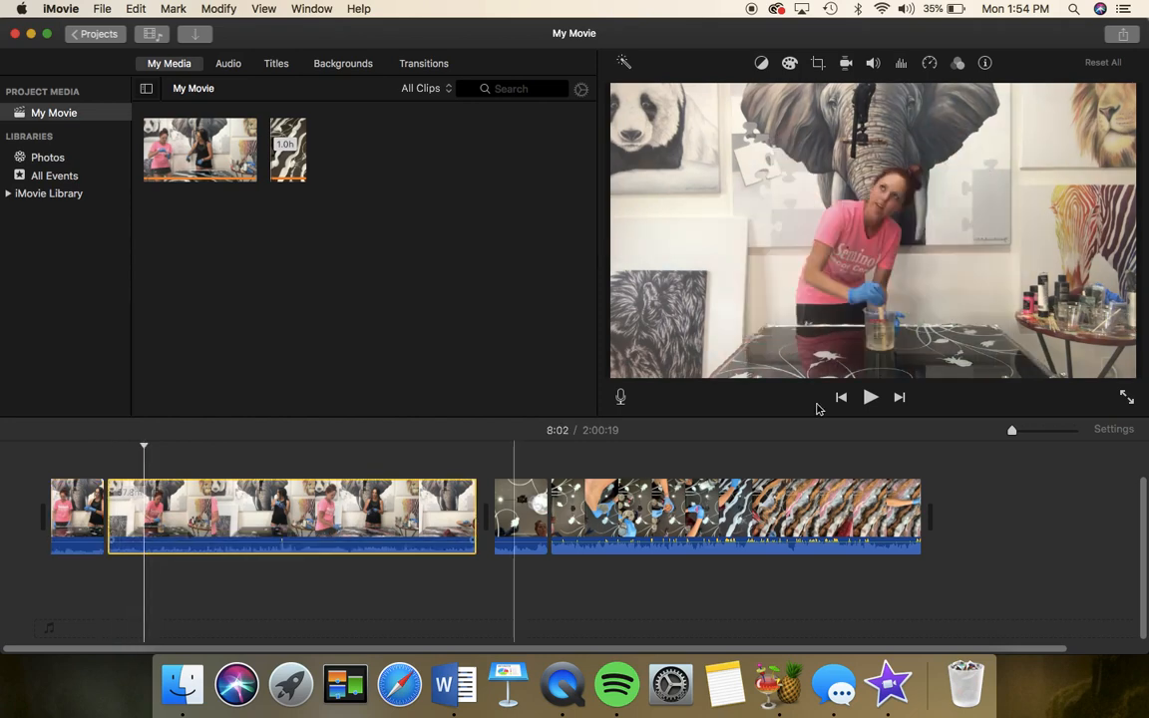
left_click(865, 398)
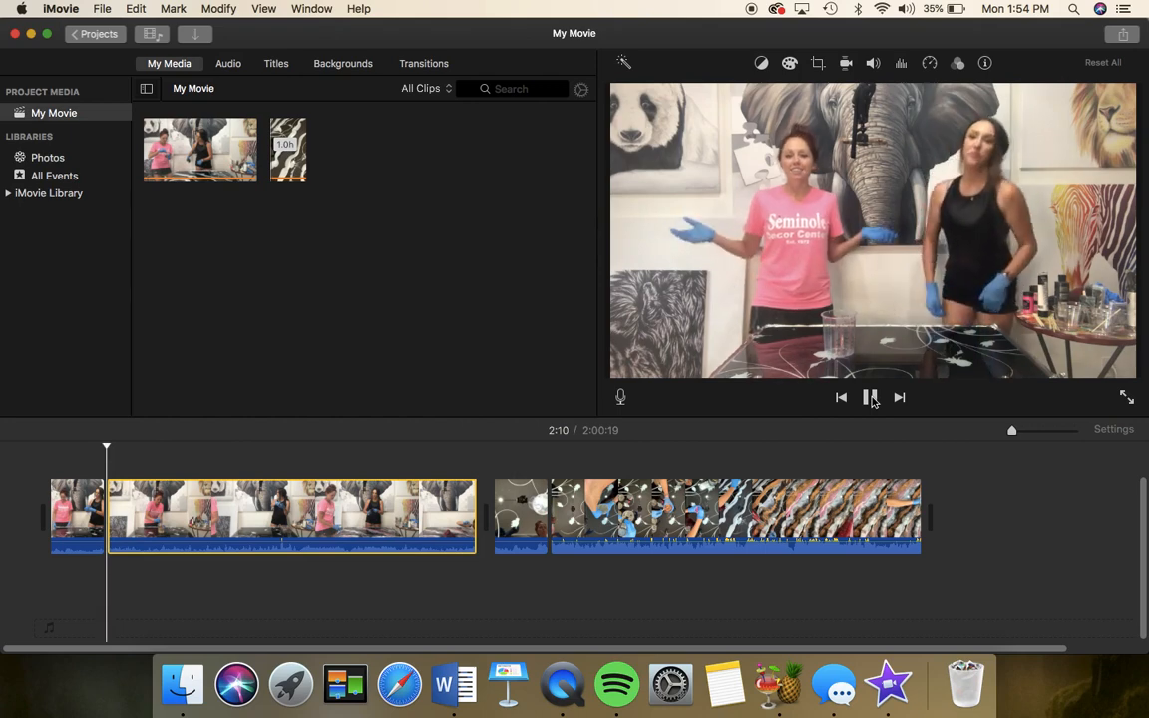
key("XF86AudioRaiseVolume")
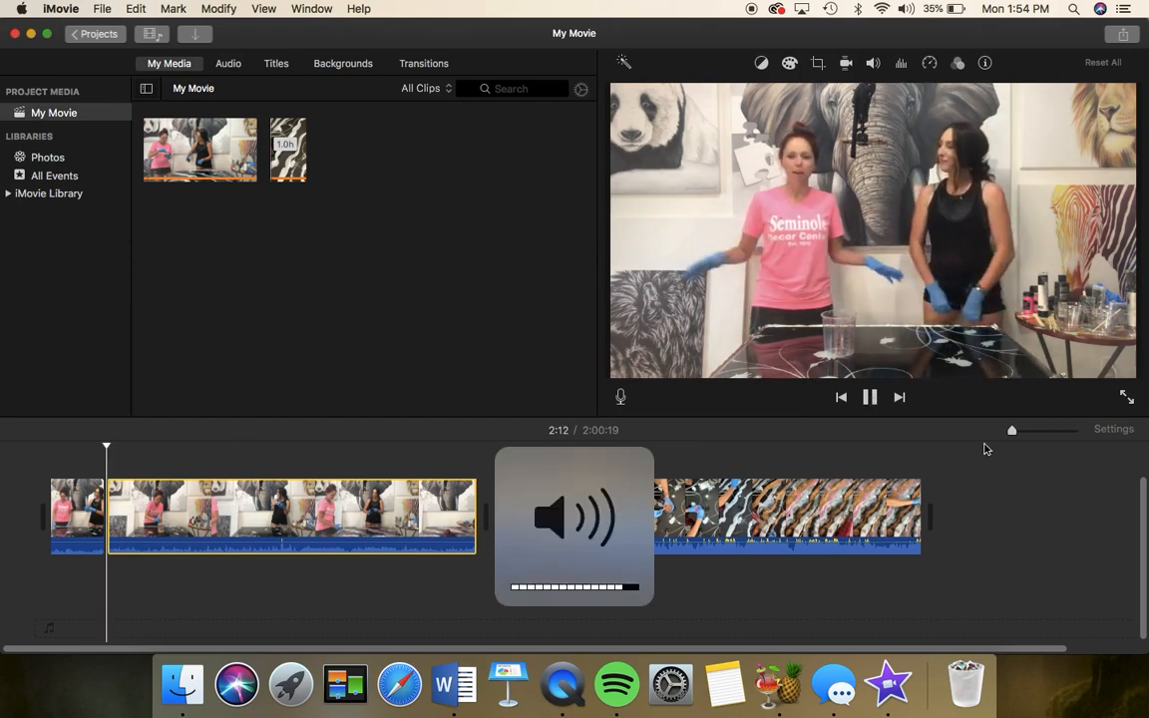
left_click(871, 398)
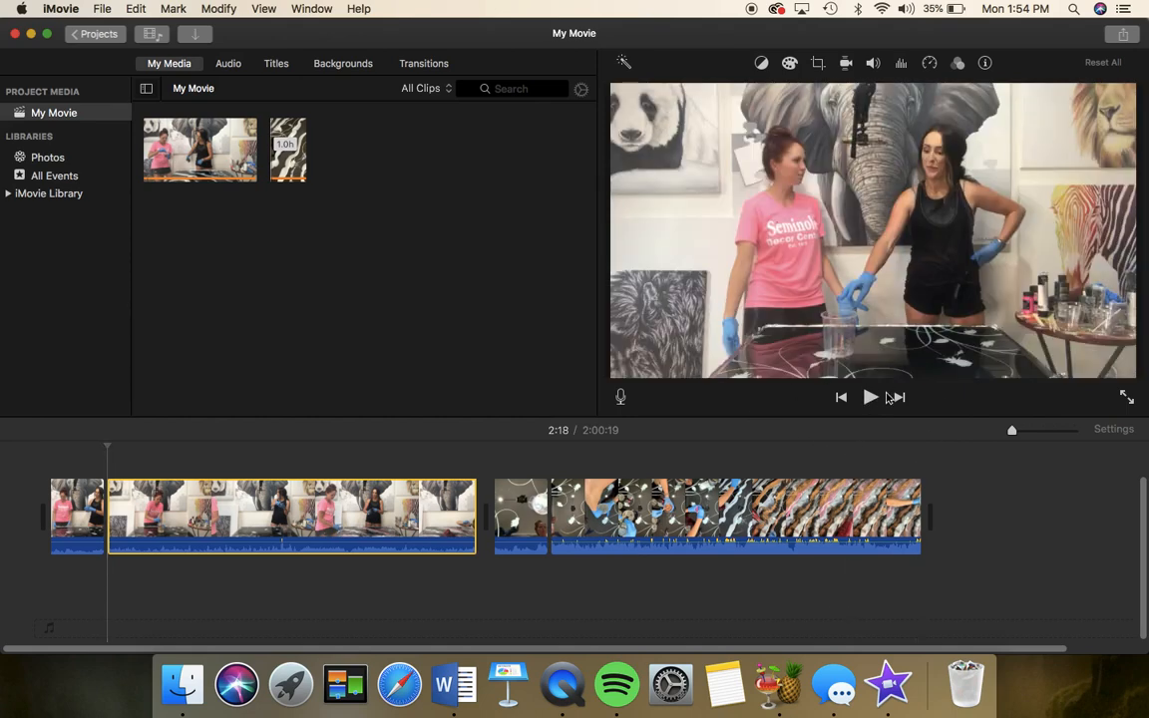
Play the opening of the long overhead clip from its first frame to compare its starting point
left_click(565, 514)
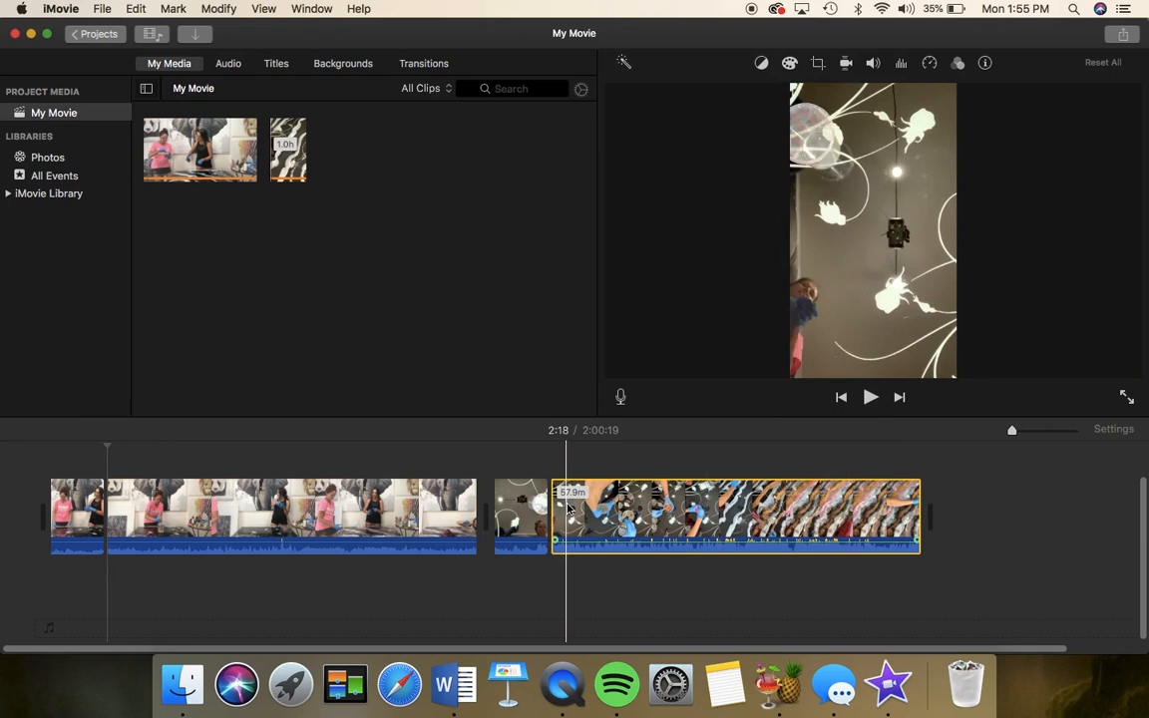
left_click(842, 398)
left_click(870, 397)
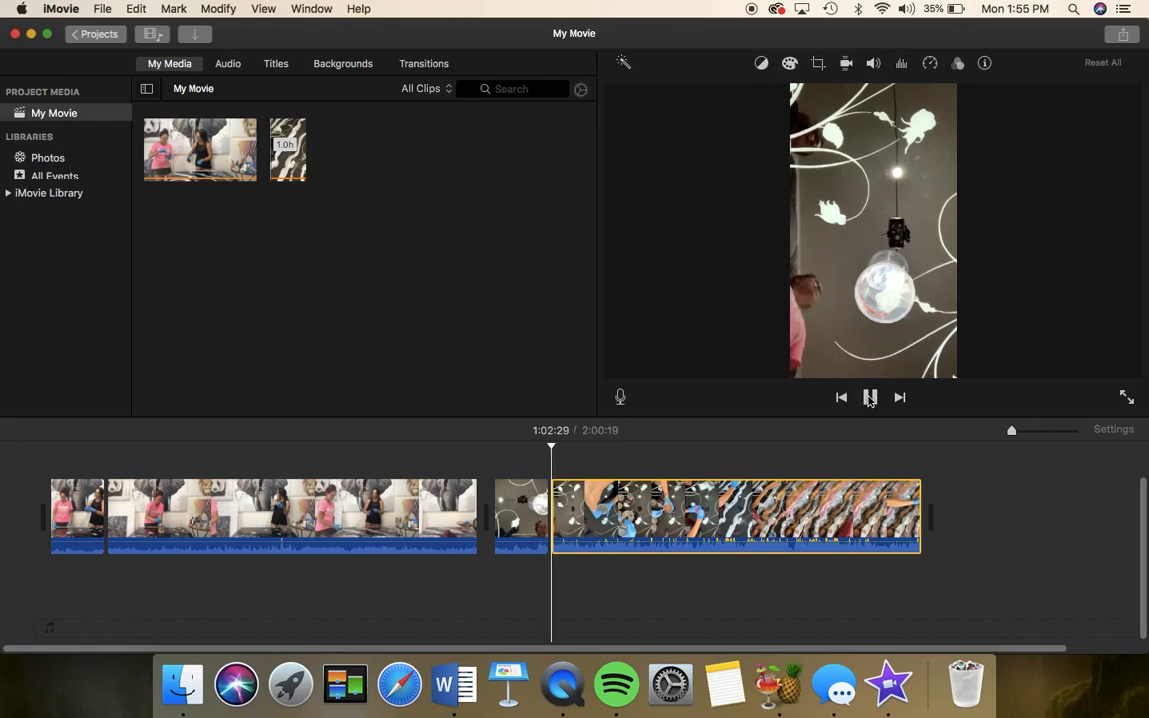
left_click(870, 397)
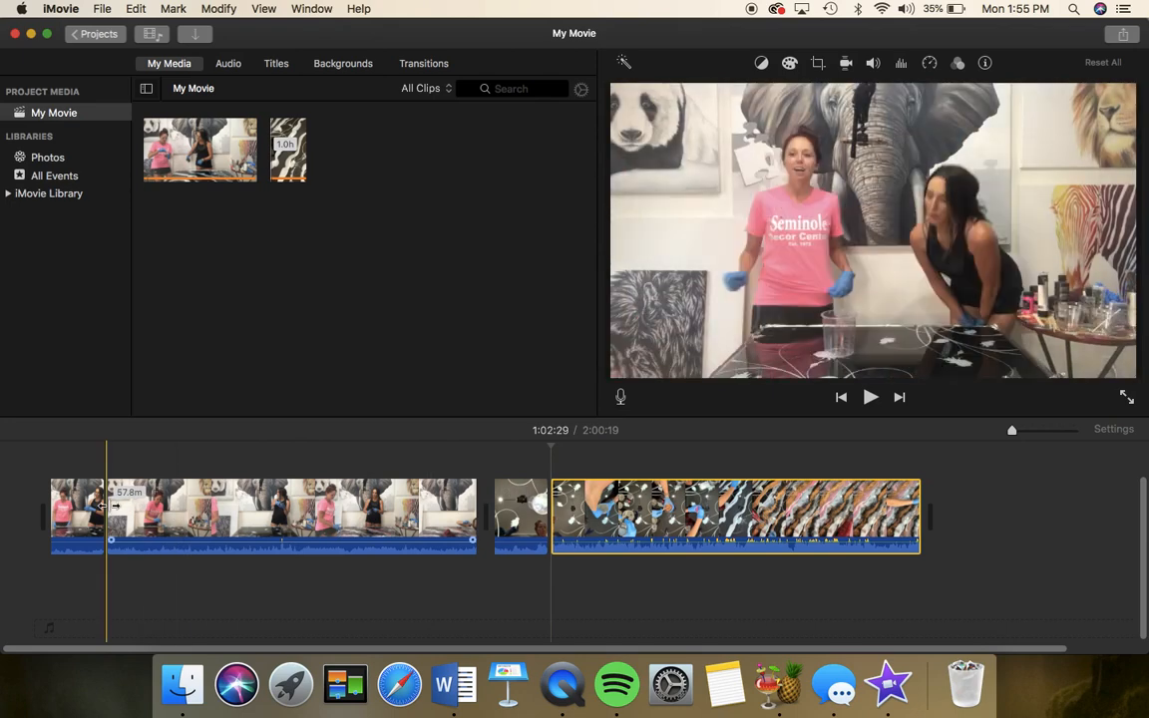
left_click(124, 508)
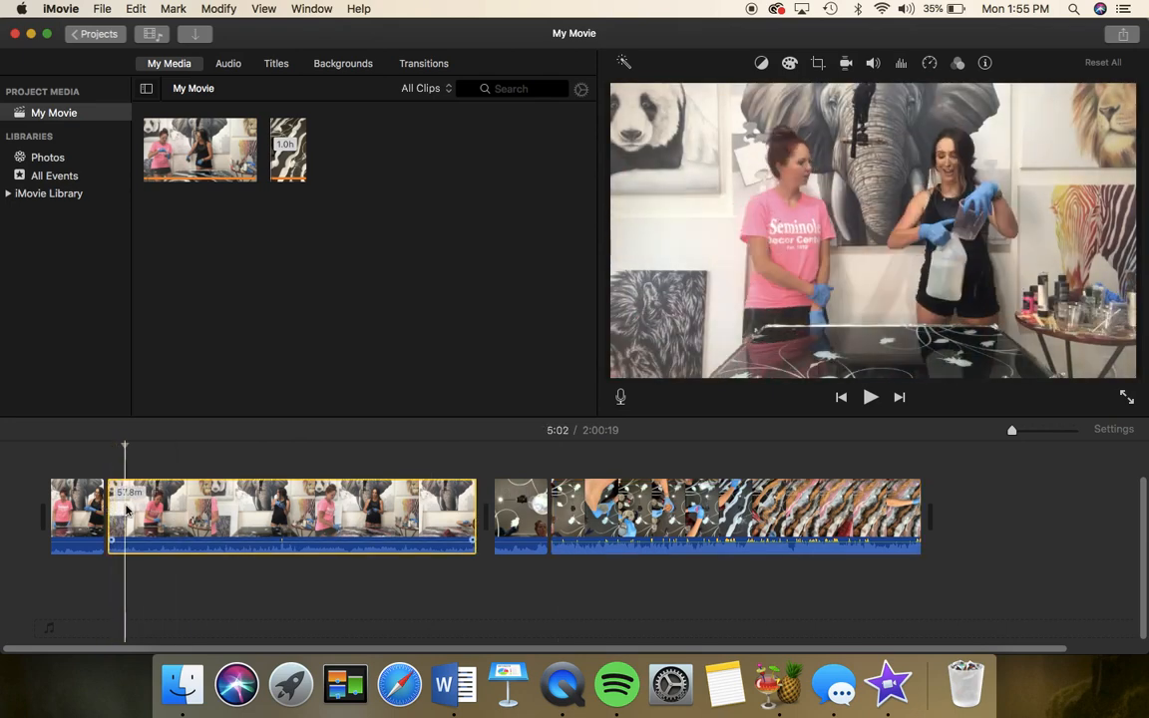
right_click(127, 509)
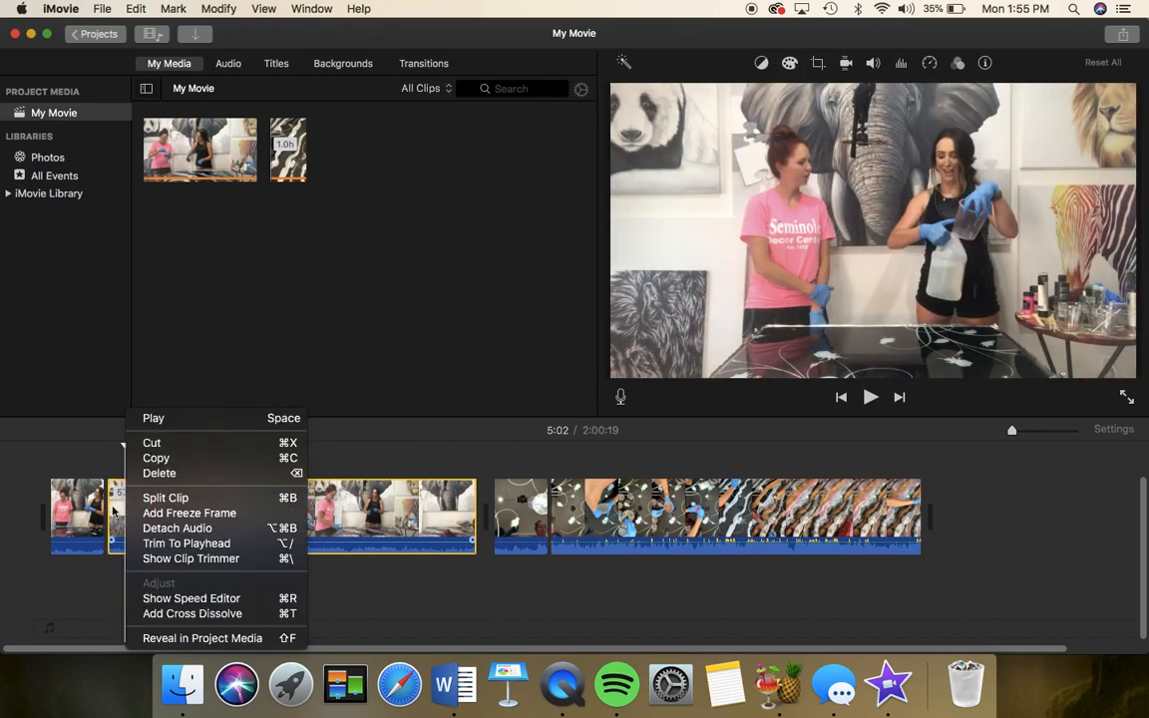
left_click(84, 509)
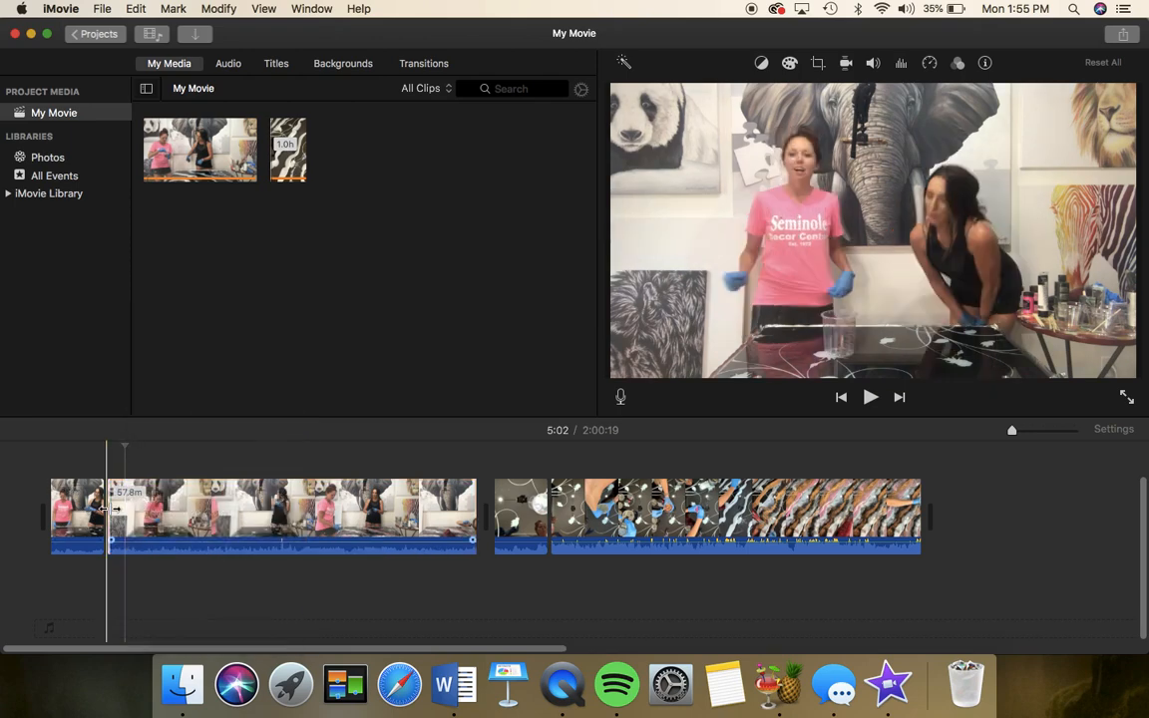
left_click(142, 513)
left_click(106, 519)
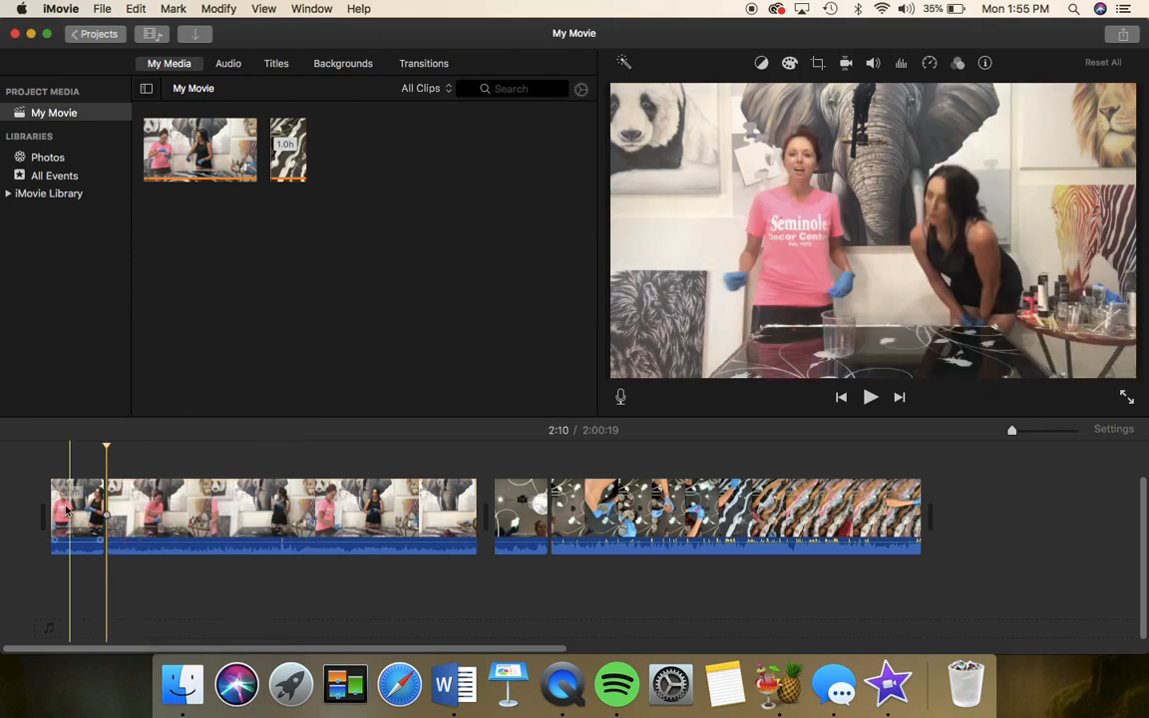
Rotate the long overhead clip 90 degrees counterclockwise to match the orientation of the short overhead clip before it
left_click(515, 504)
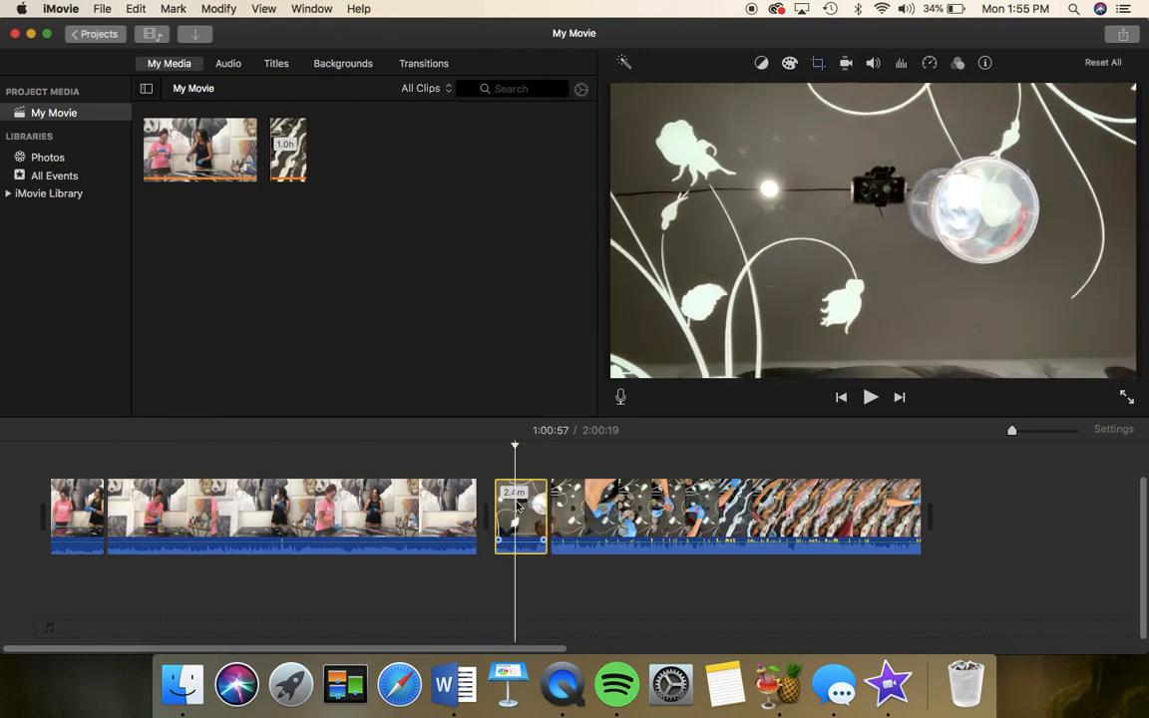
left_click(612, 503)
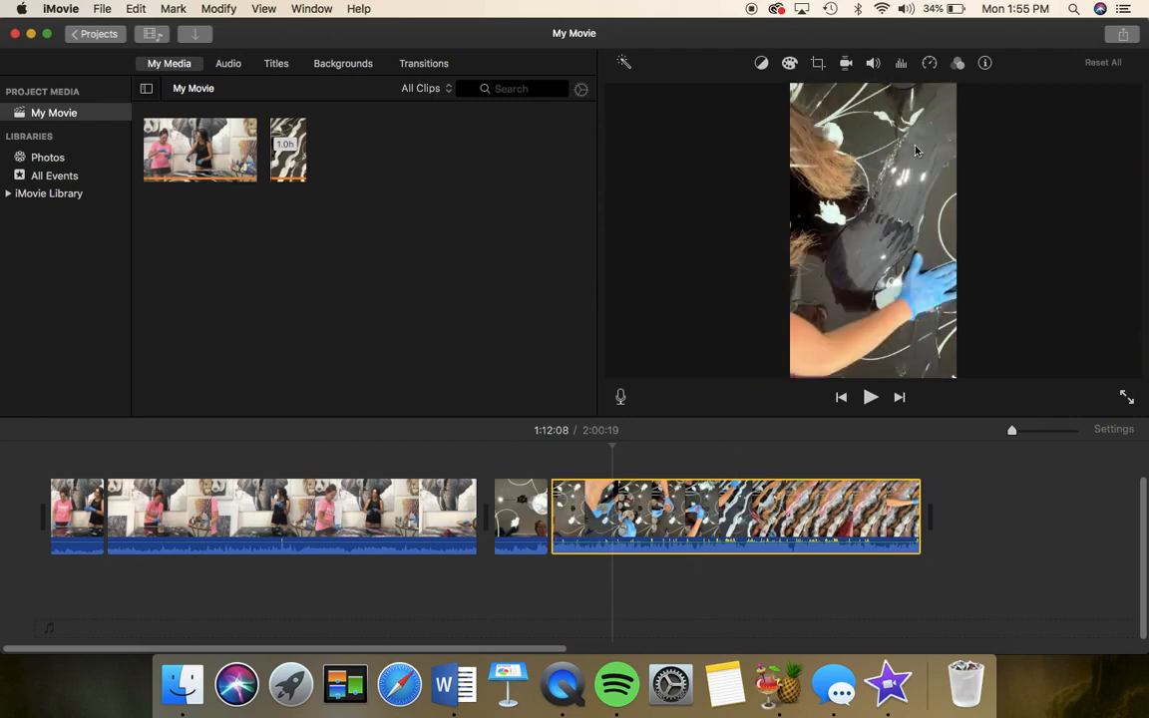
left_click(819, 64)
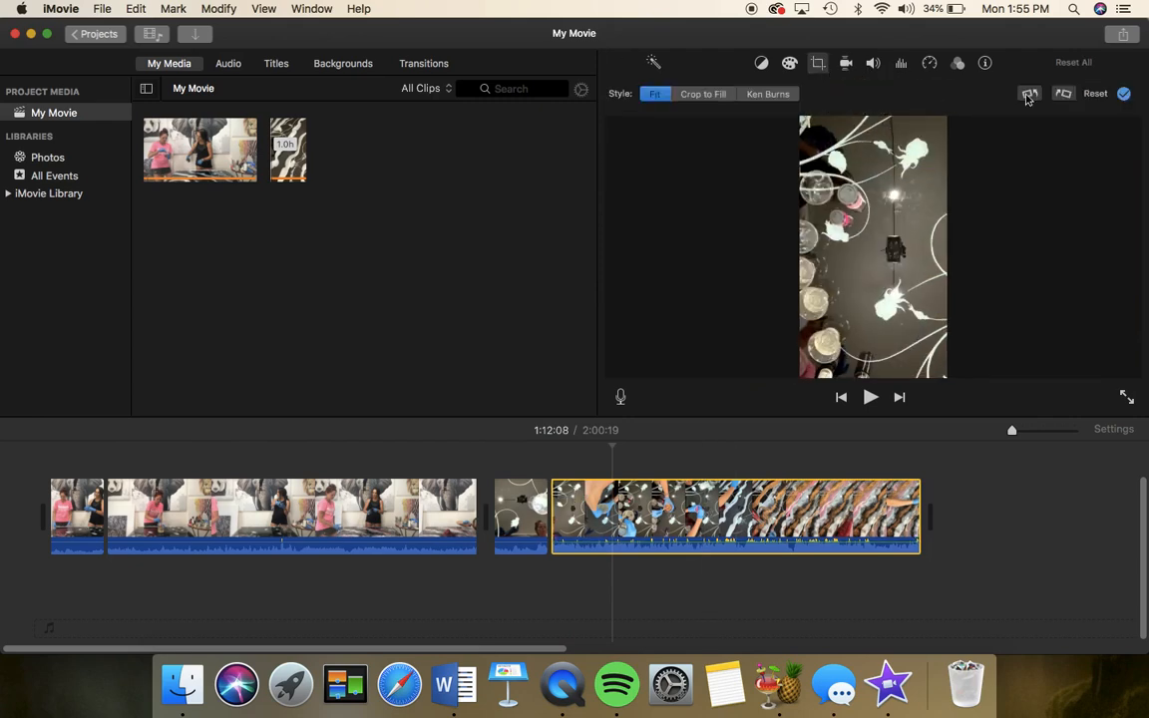
left_click(1030, 95)
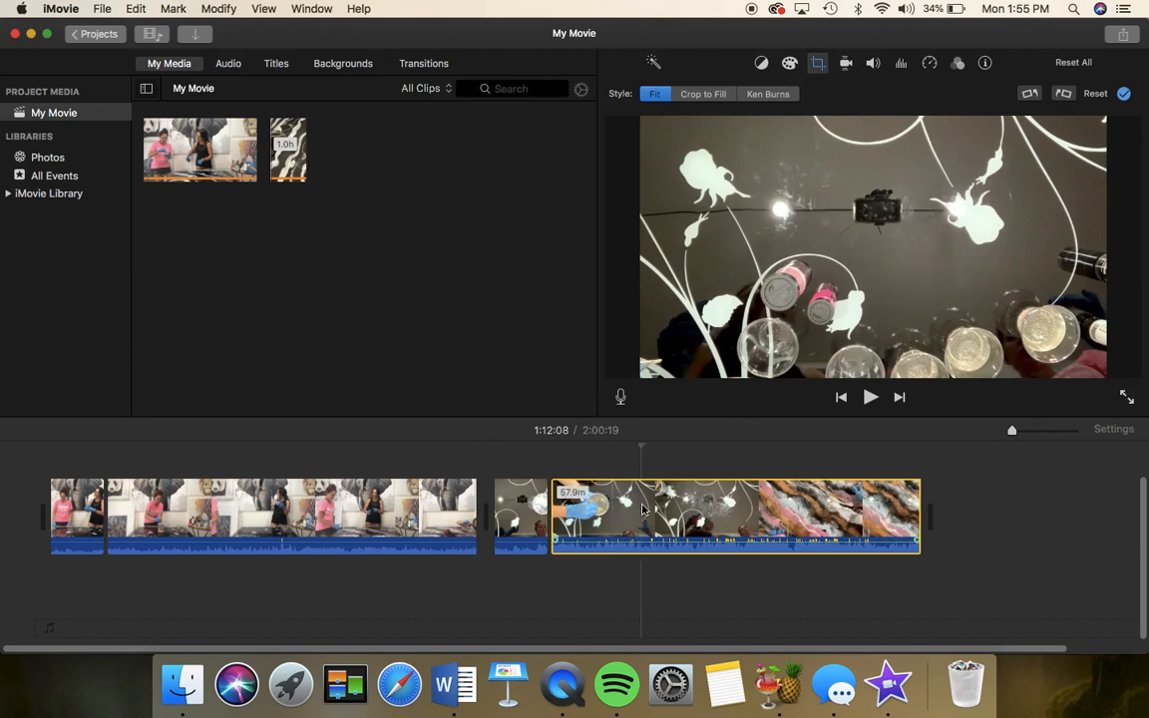
Check the rotated overhead clip partway through, near its beginning and at the boundary with the short clip
left_click(643, 510)
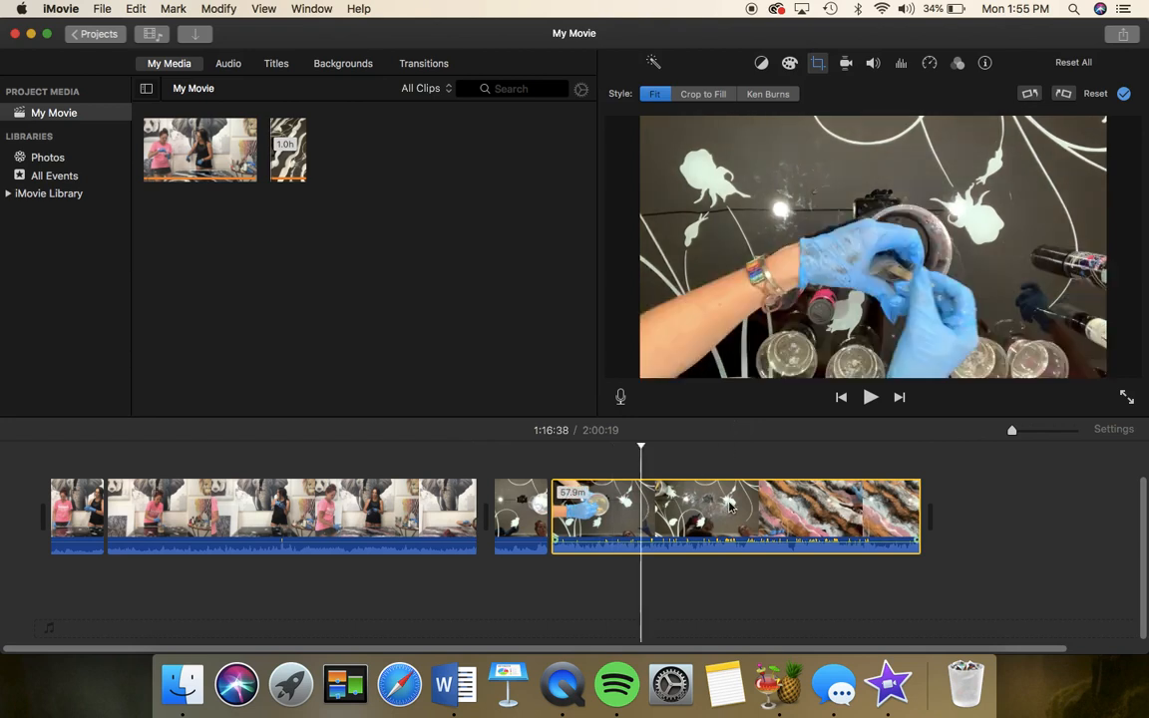
left_click(561, 509)
left_click(552, 509)
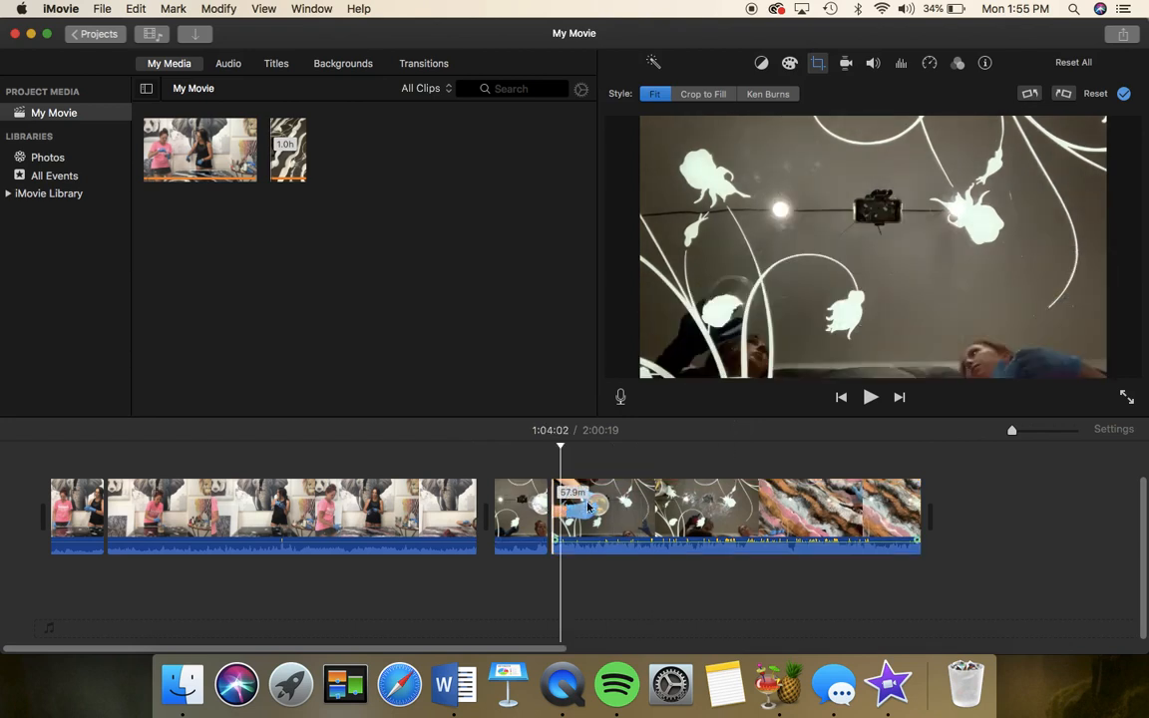
left_click(841, 396)
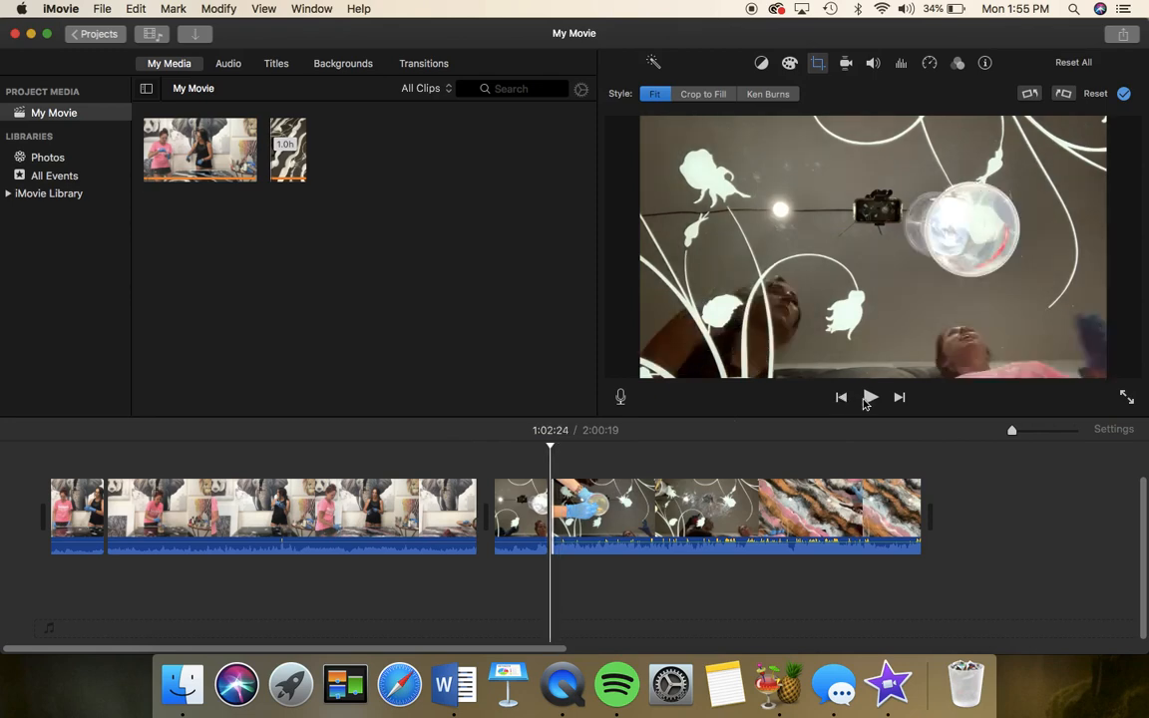
Delete the two short lead-in clips, one before the long overhead clip and one before the long front-view clip
left_click(517, 504)
key("Delete")
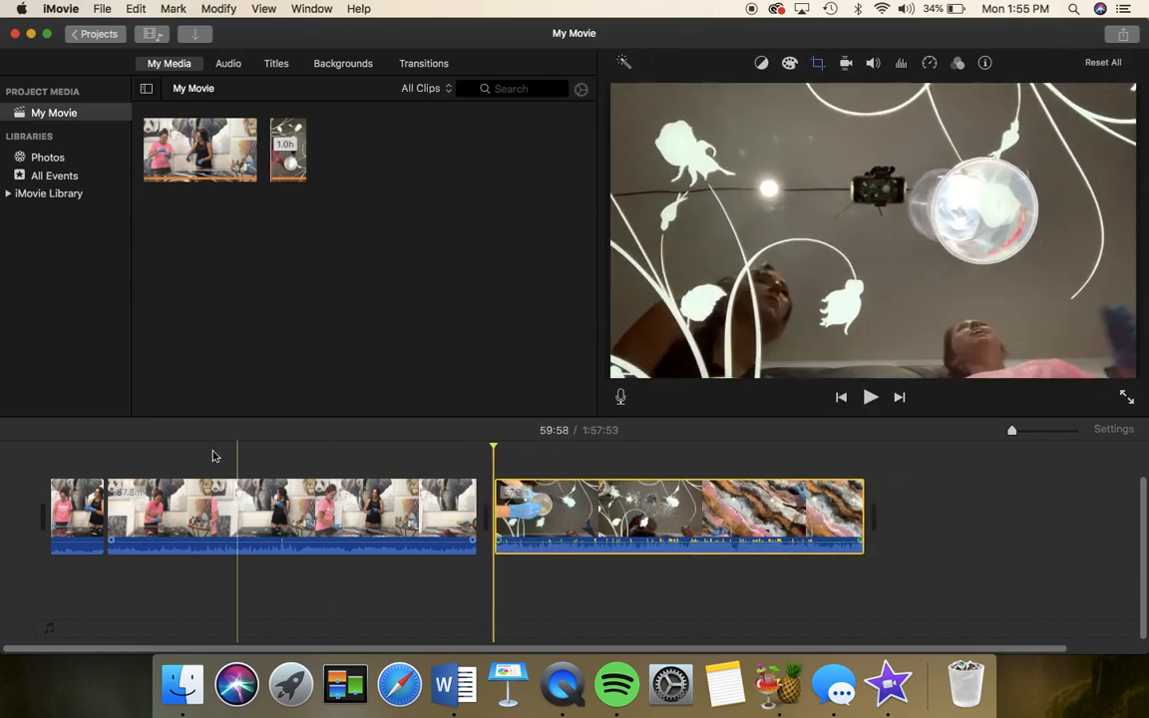
left_click(84, 513)
key("Delete")
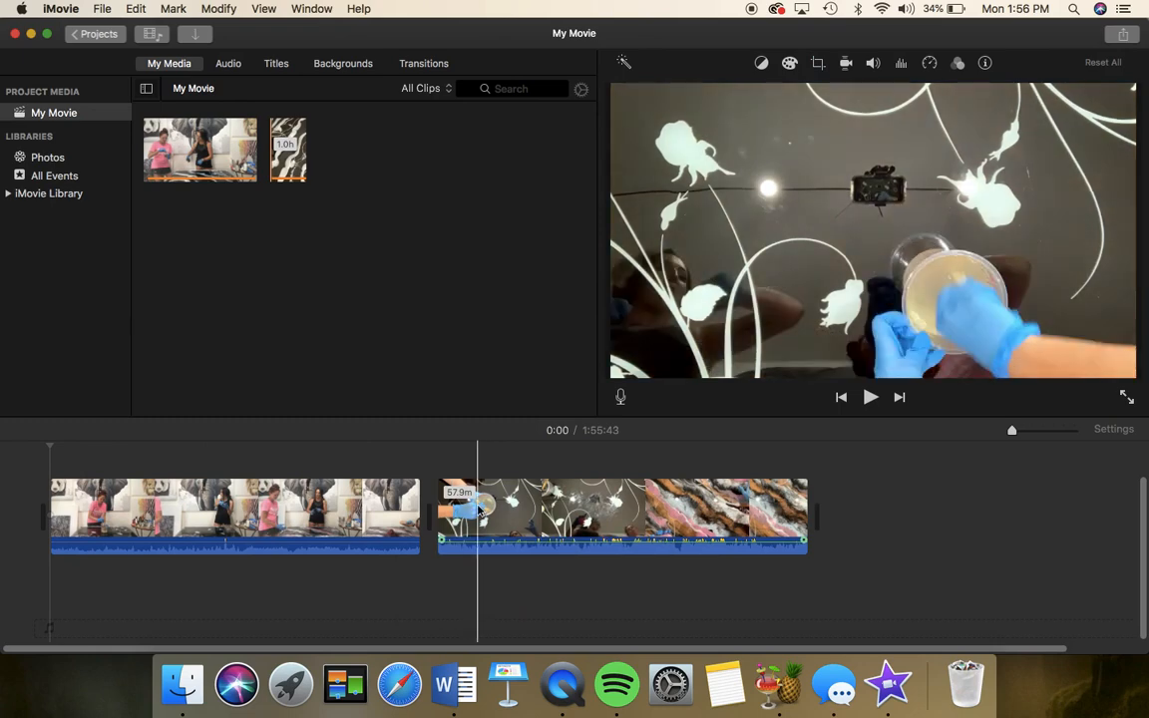
Attach the overhead clip as an audio-only track beneath the start of the front-view clip, and mute the front-view clip's own sound
left_click(475, 506)
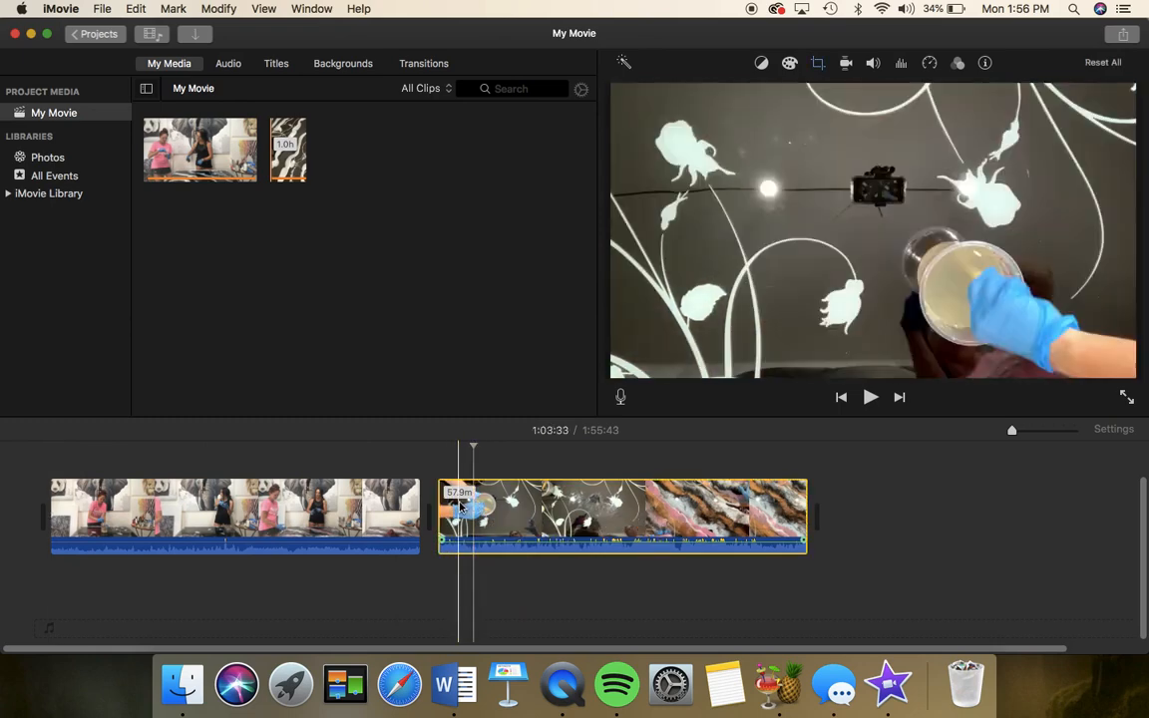
left_click_drag(458, 496, 72, 606)
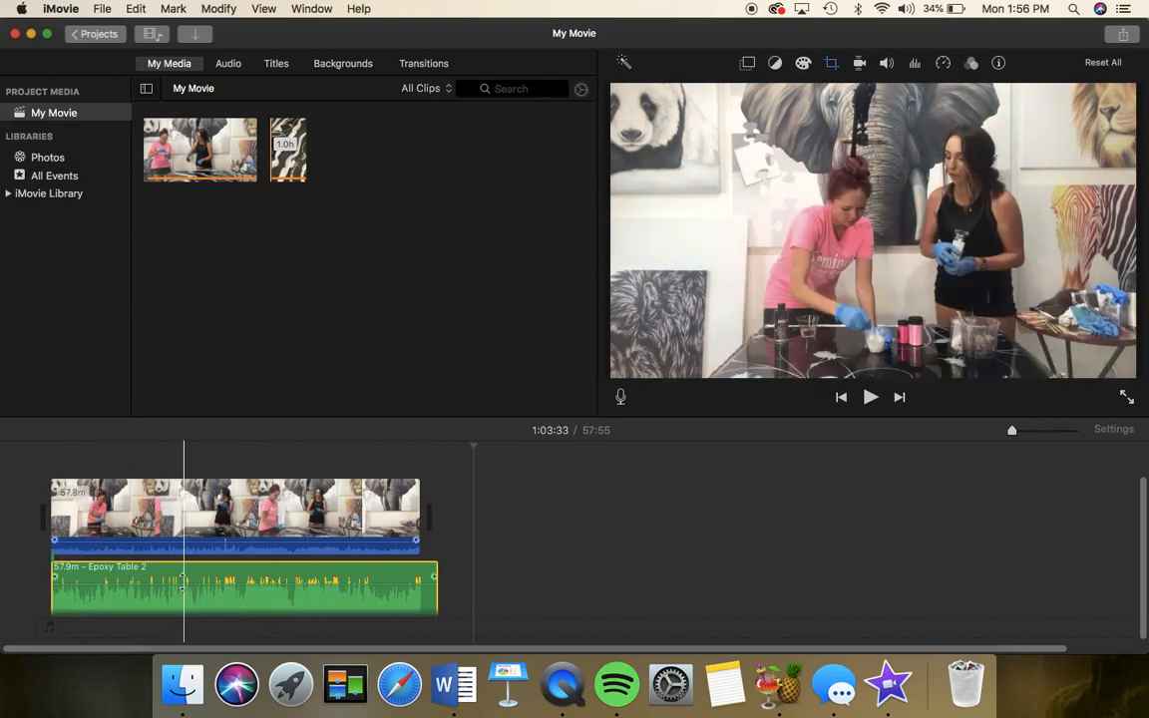
left_click(267, 525)
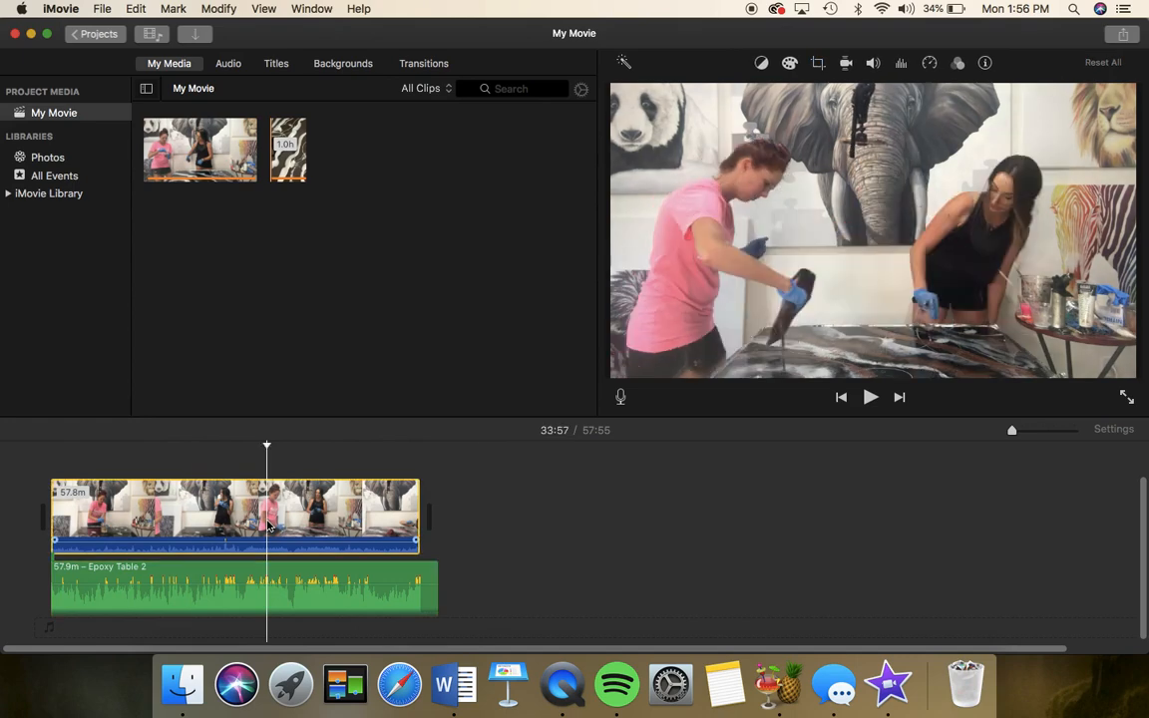
left_click(872, 63)
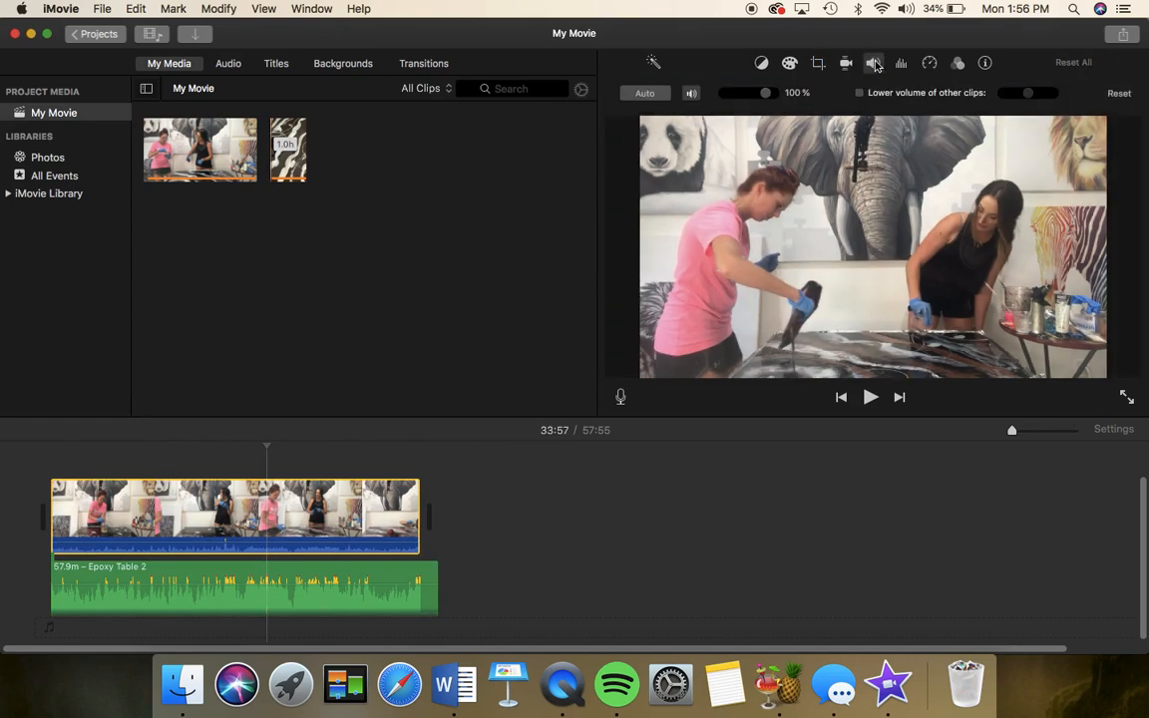
left_click(692, 93)
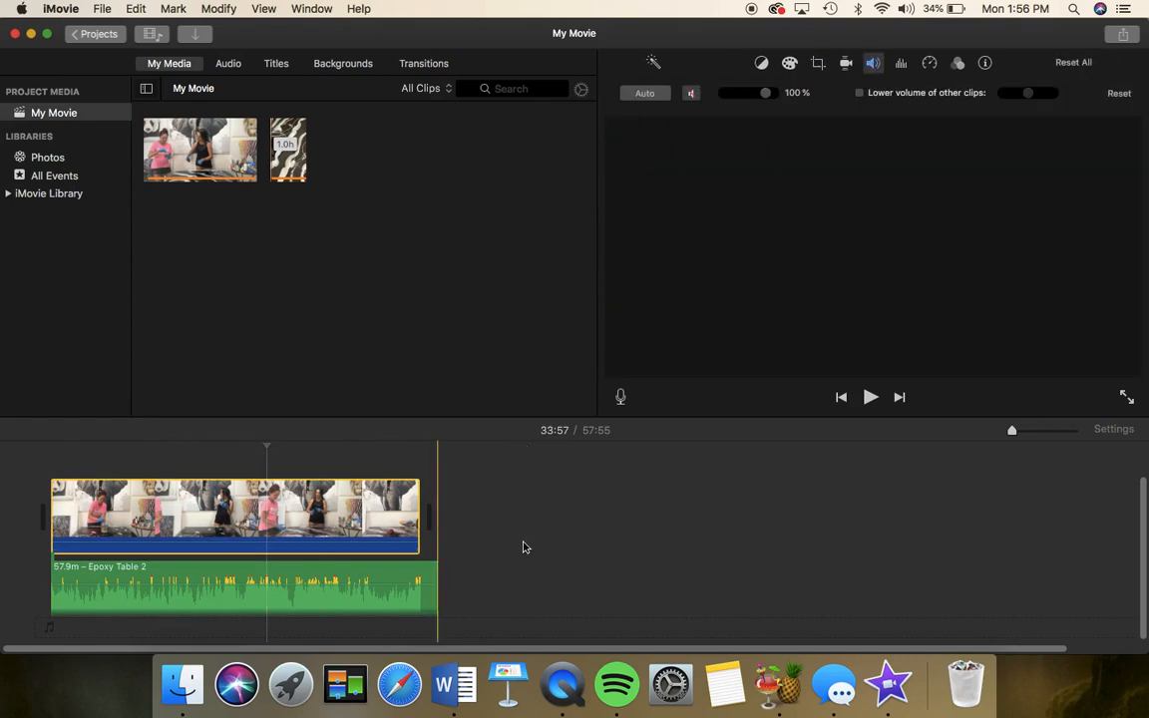
Enlarge the preview area and play the movie from the beginning to check the audio sync
left_click(68, 526)
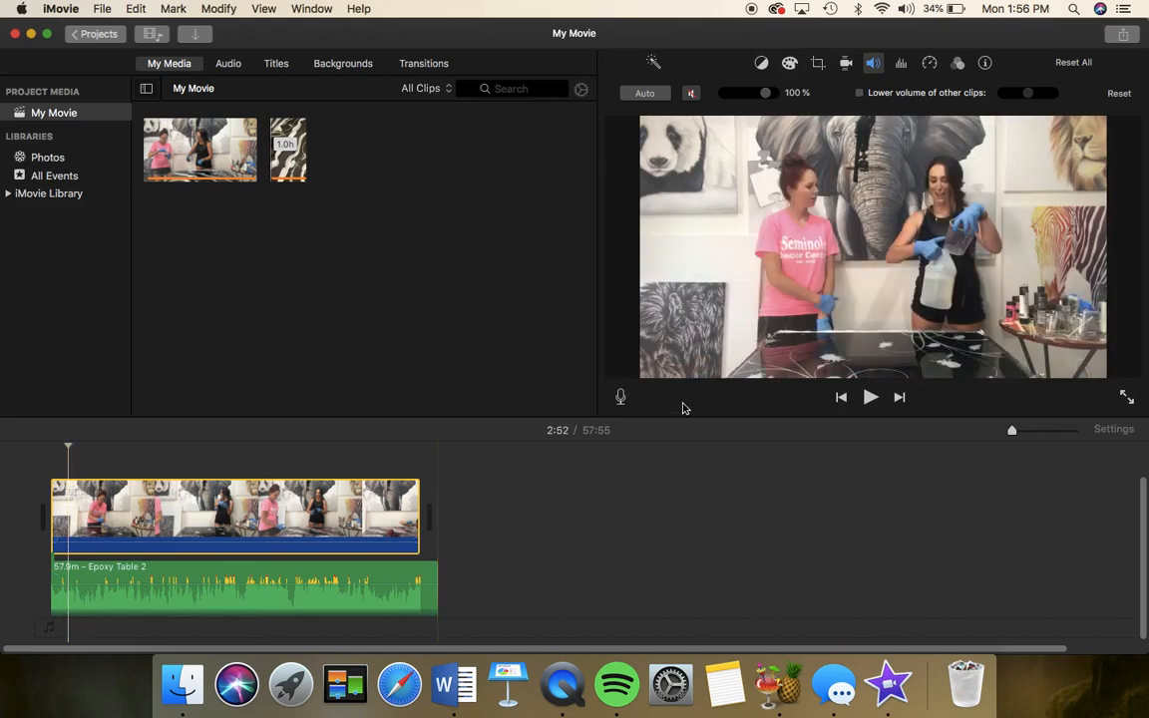
left_click(844, 396)
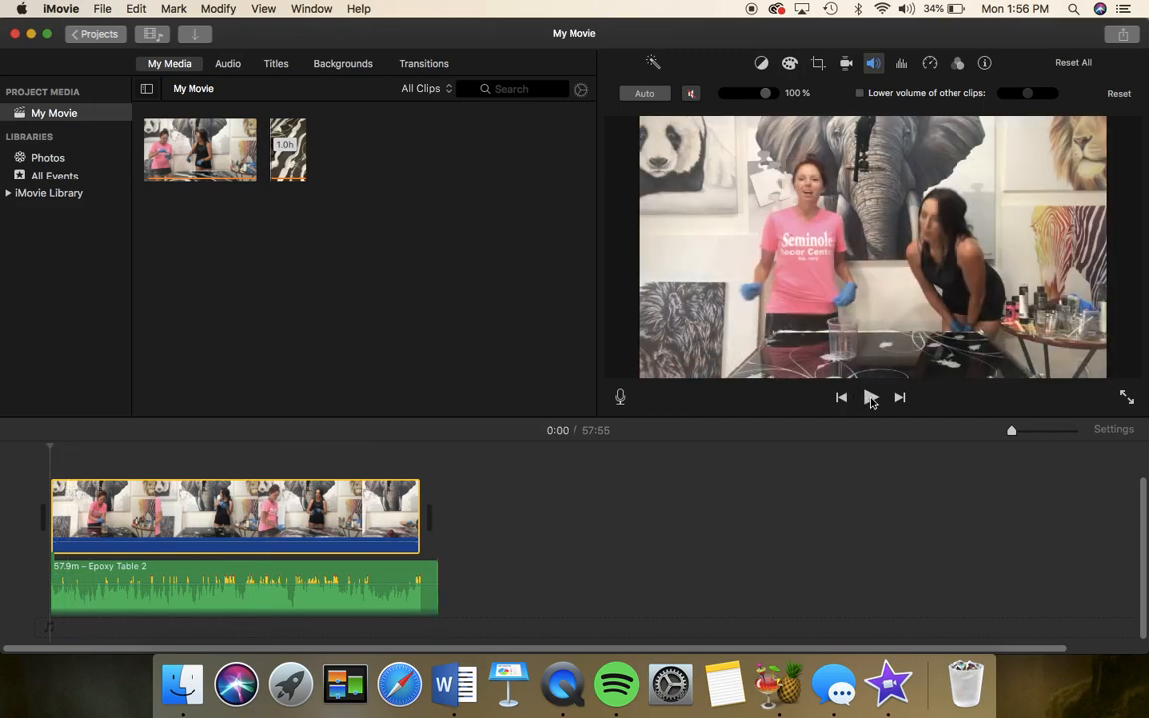
left_click_drag(890, 457, 893, 525)
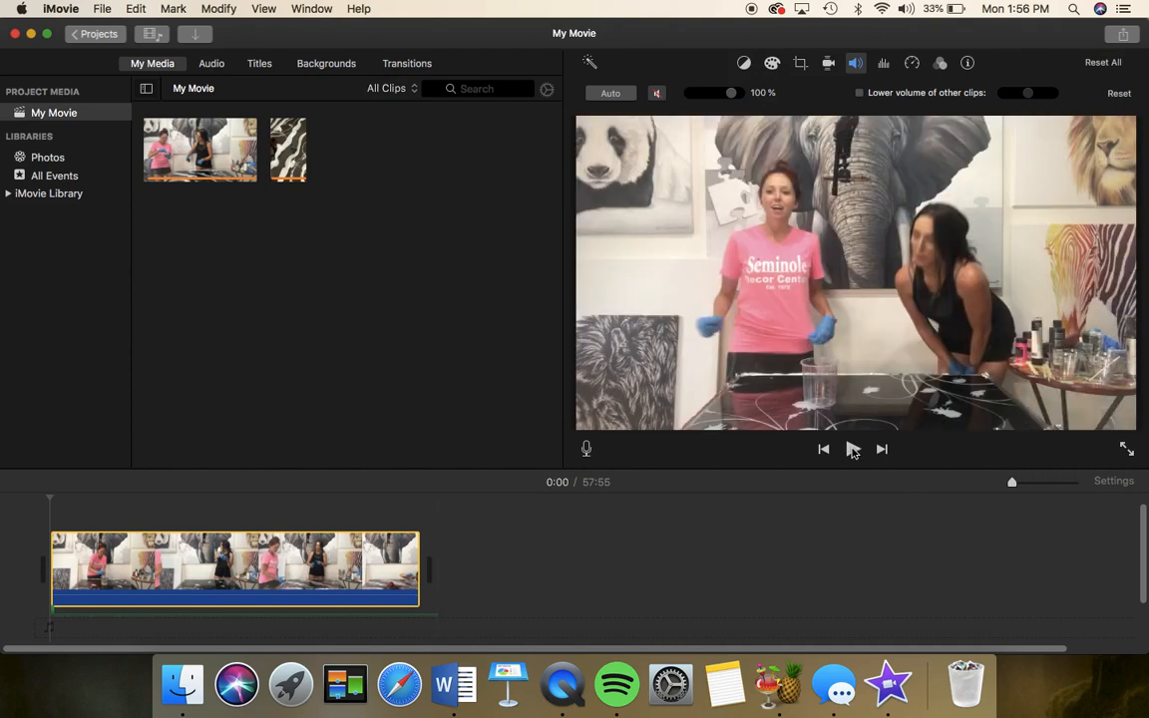
left_click(853, 450)
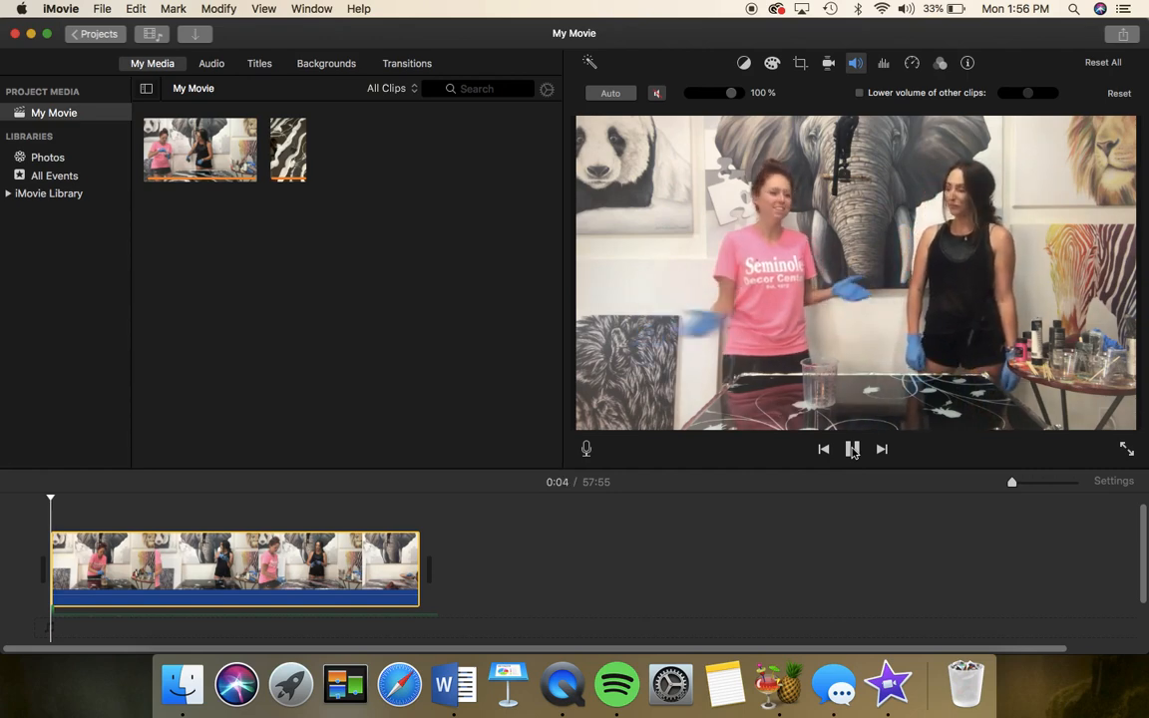
Stop the playback and lower the volume of the overhead audio track beneath the front-view clip to 77%
left_click(853, 451)
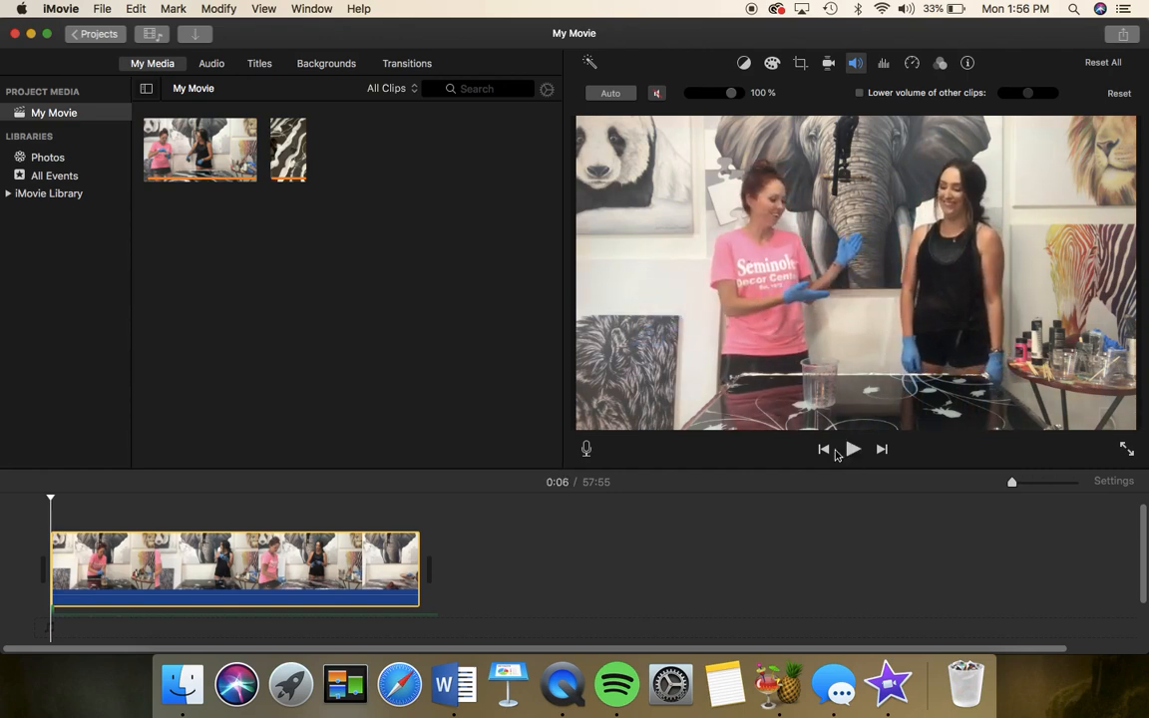
scroll(519, 527, "down", 3)
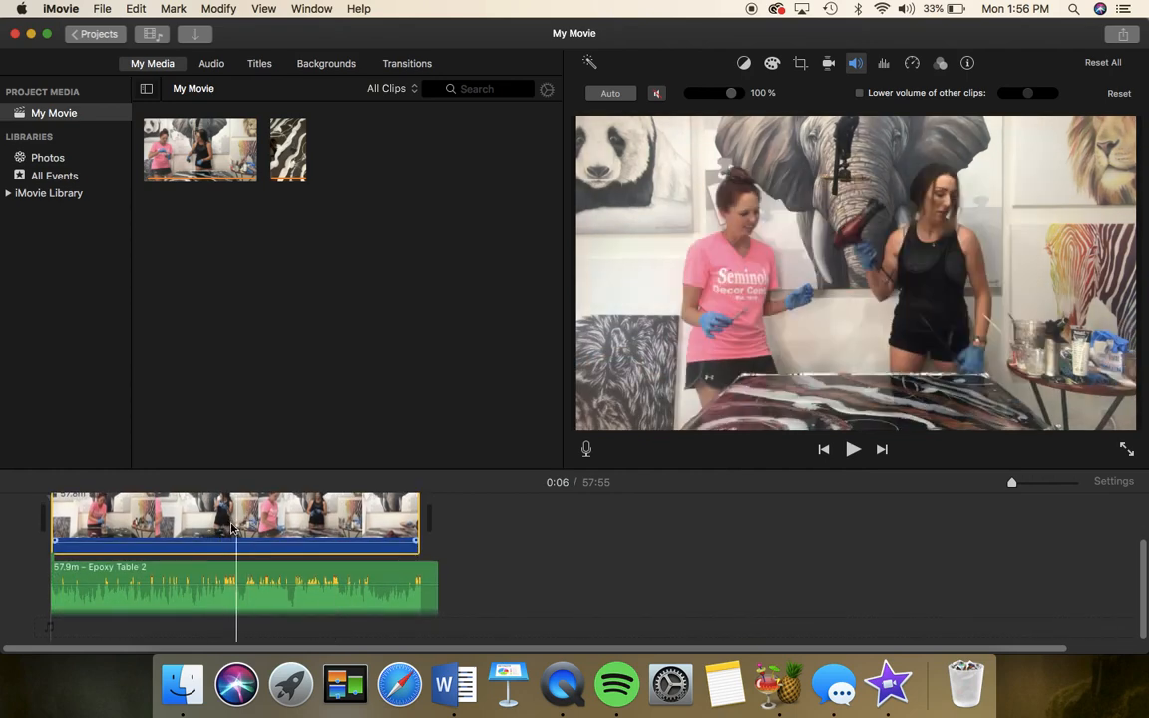
left_click(295, 595)
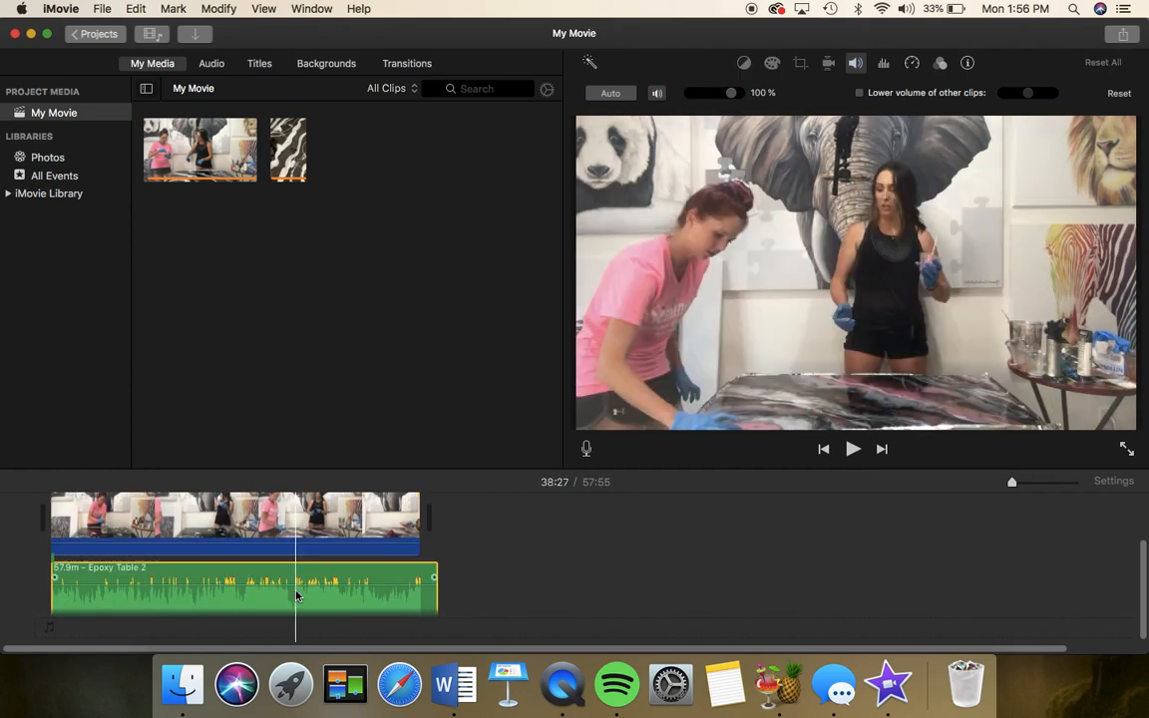
left_click(611, 92)
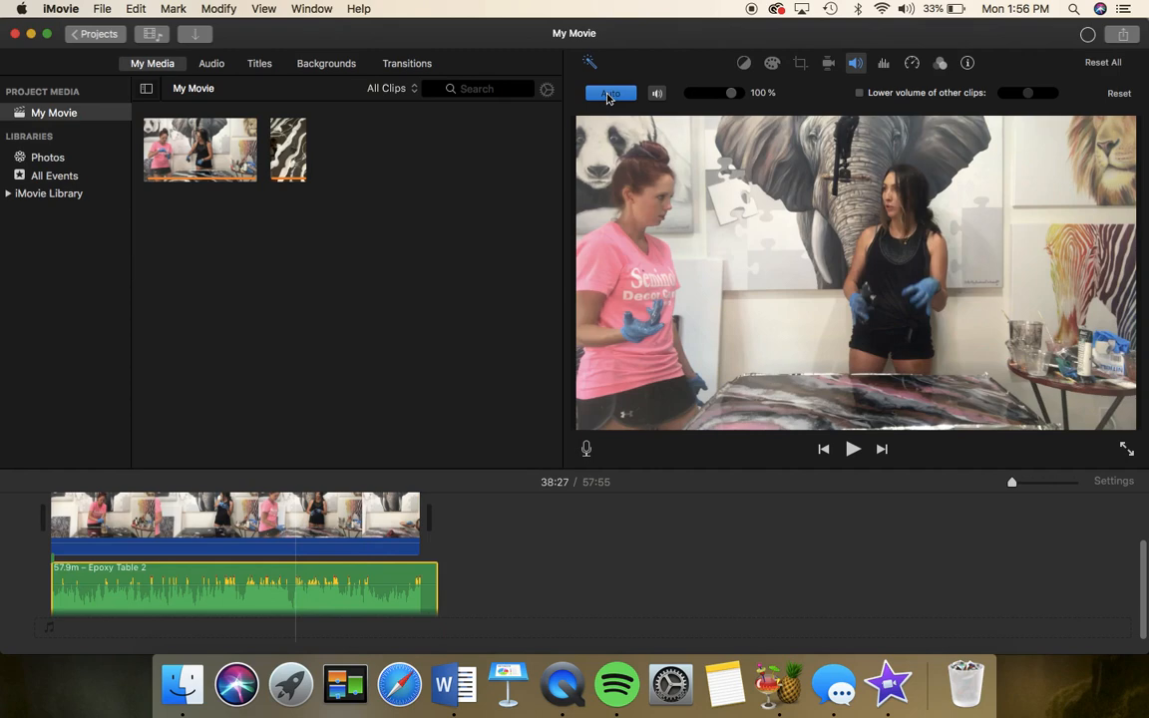
left_click(343, 593)
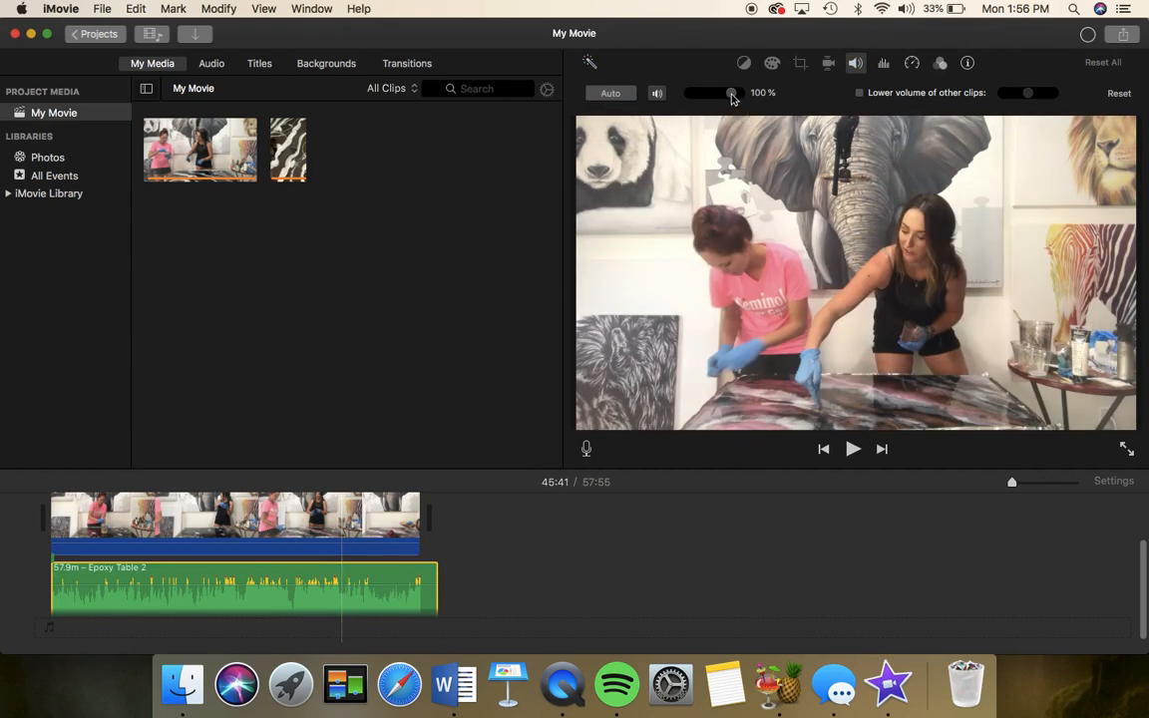
left_click_drag(731, 96, 724, 100)
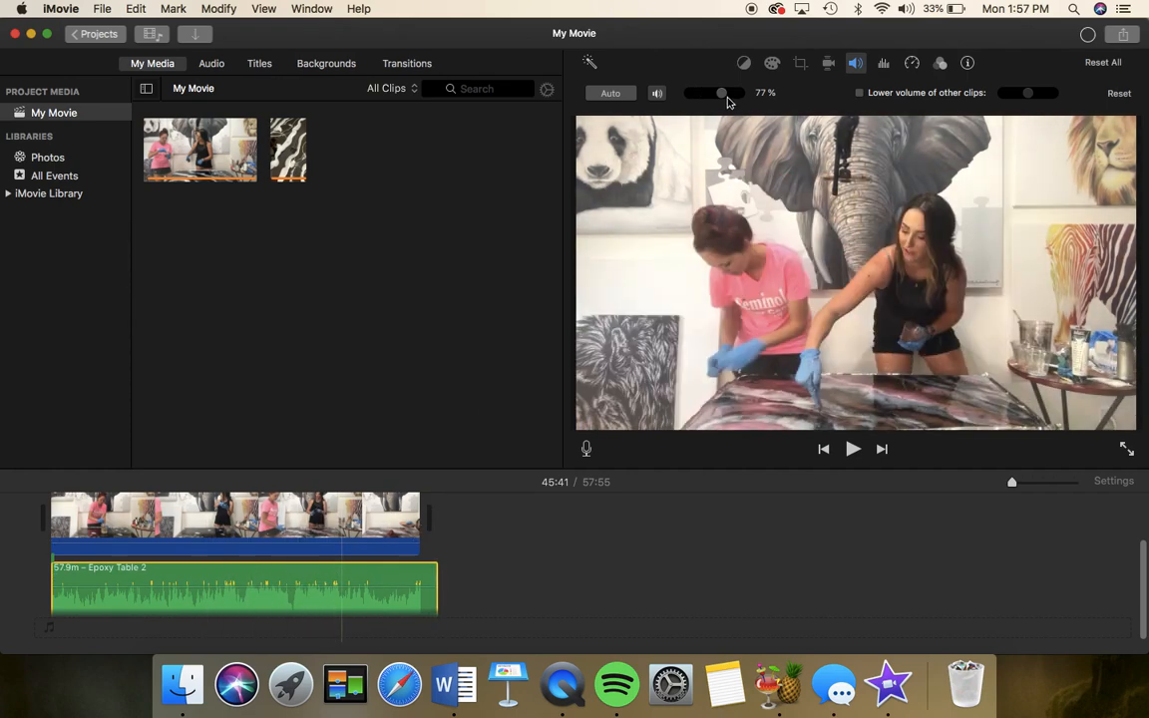
Play the movie from the beginning to check the audio level, and trim the audio track's end to match the front-view clip's end
left_click(180, 597)
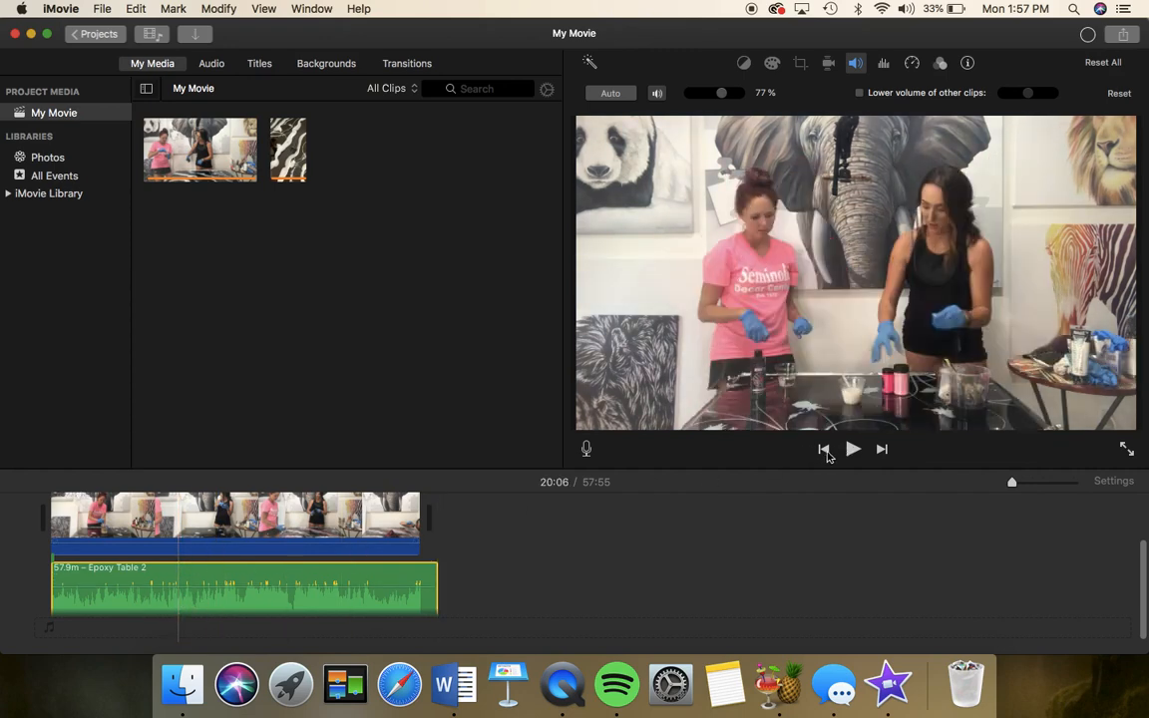
left_click(823, 450)
left_click(851, 450)
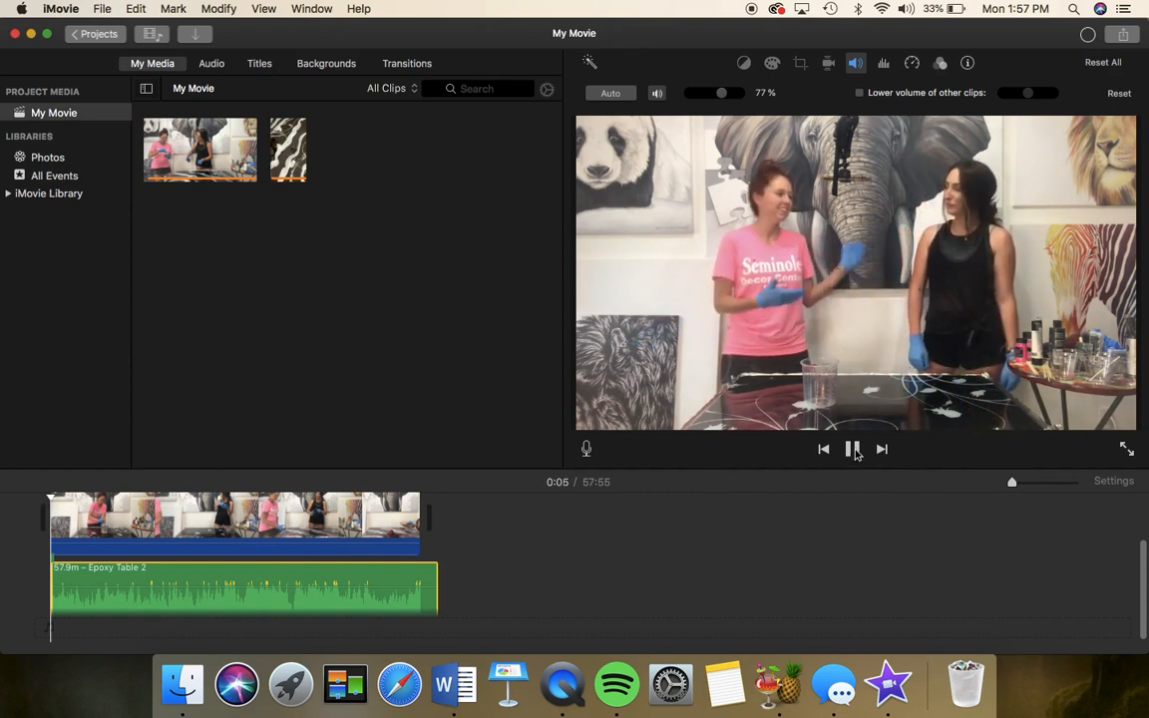
left_click(854, 450)
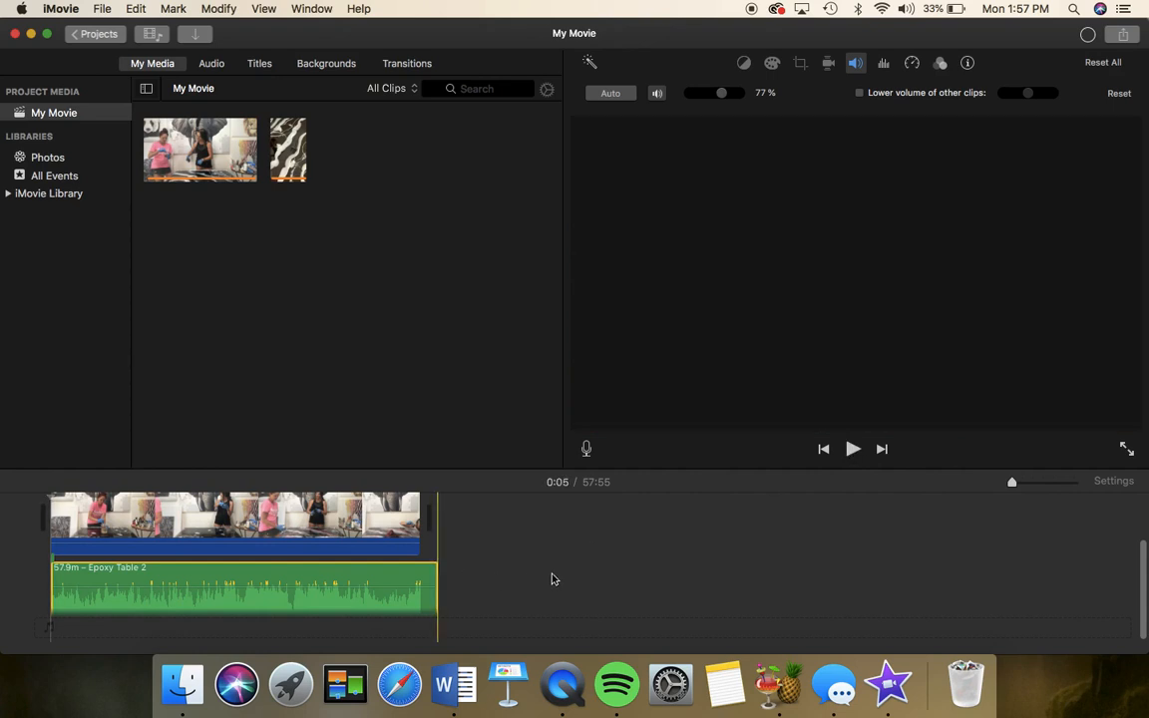
left_click_drag(435, 590, 419, 589)
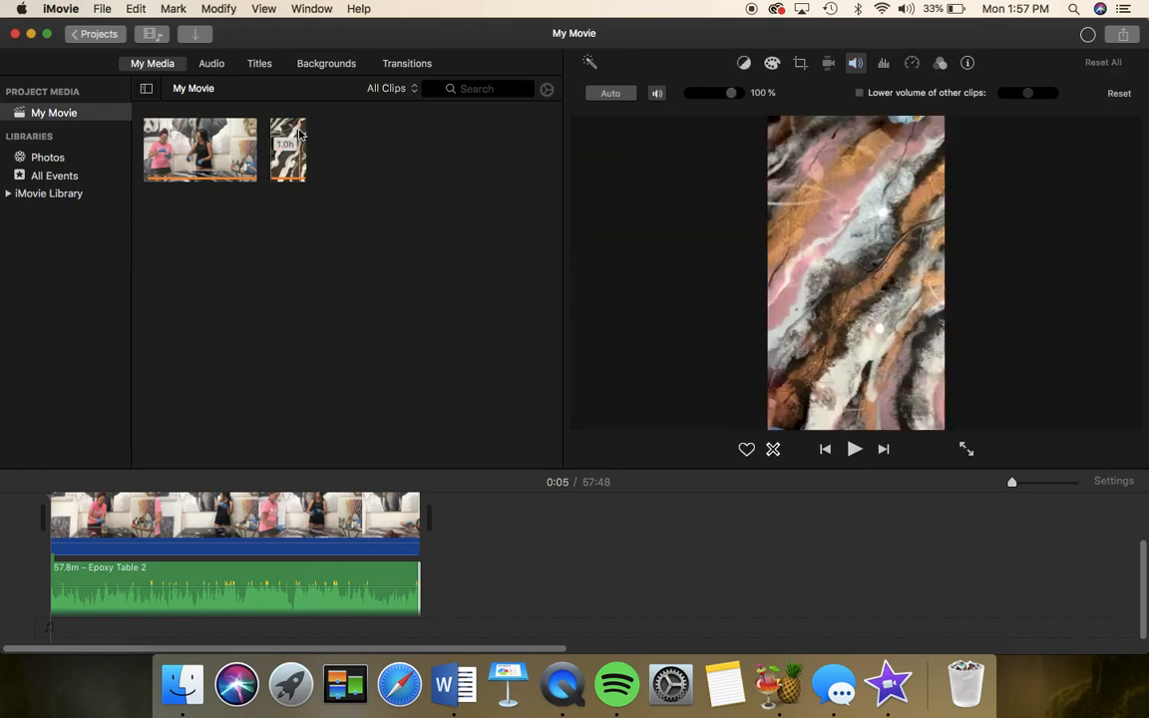
Append the overhead clip after the front-view clip and rotate it counterclockwise to landscape
left_click_drag(291, 140, 591, 523)
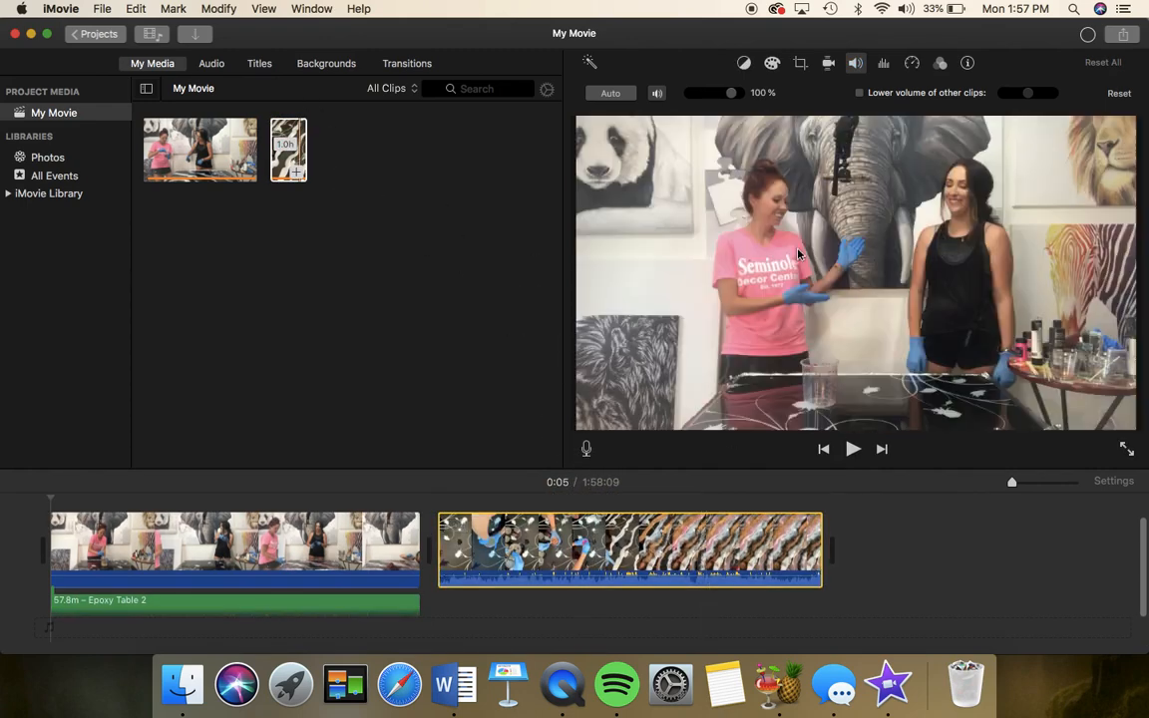
left_click(801, 65)
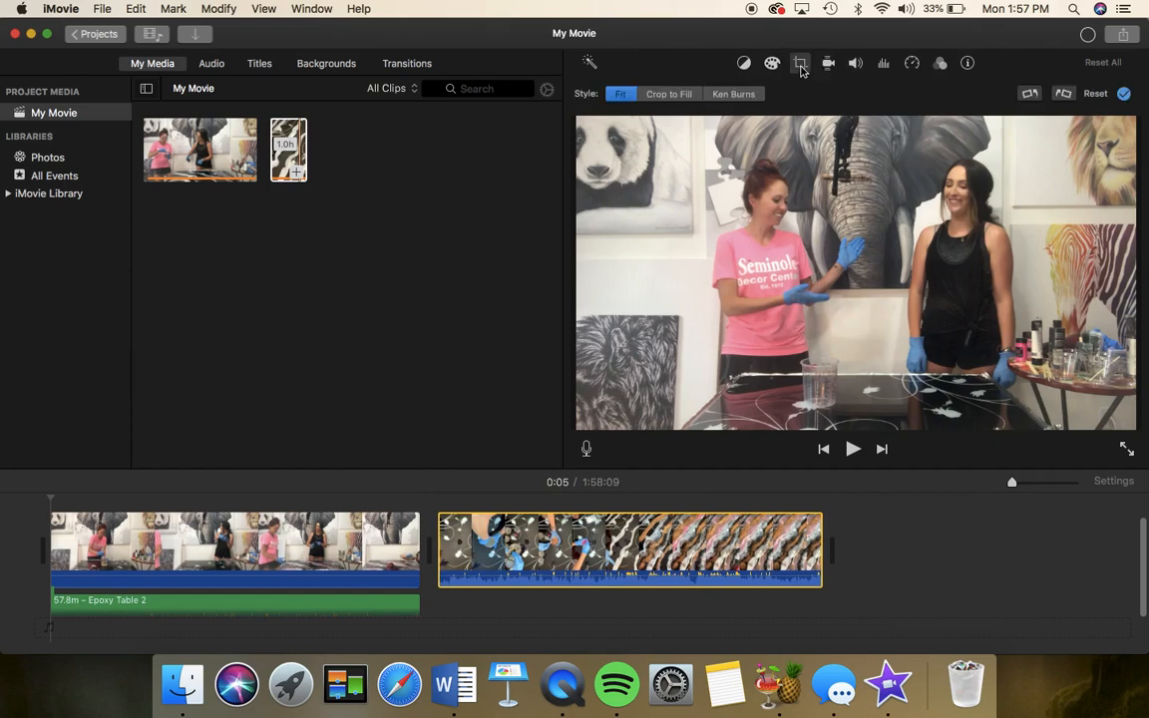
left_click(1030, 97)
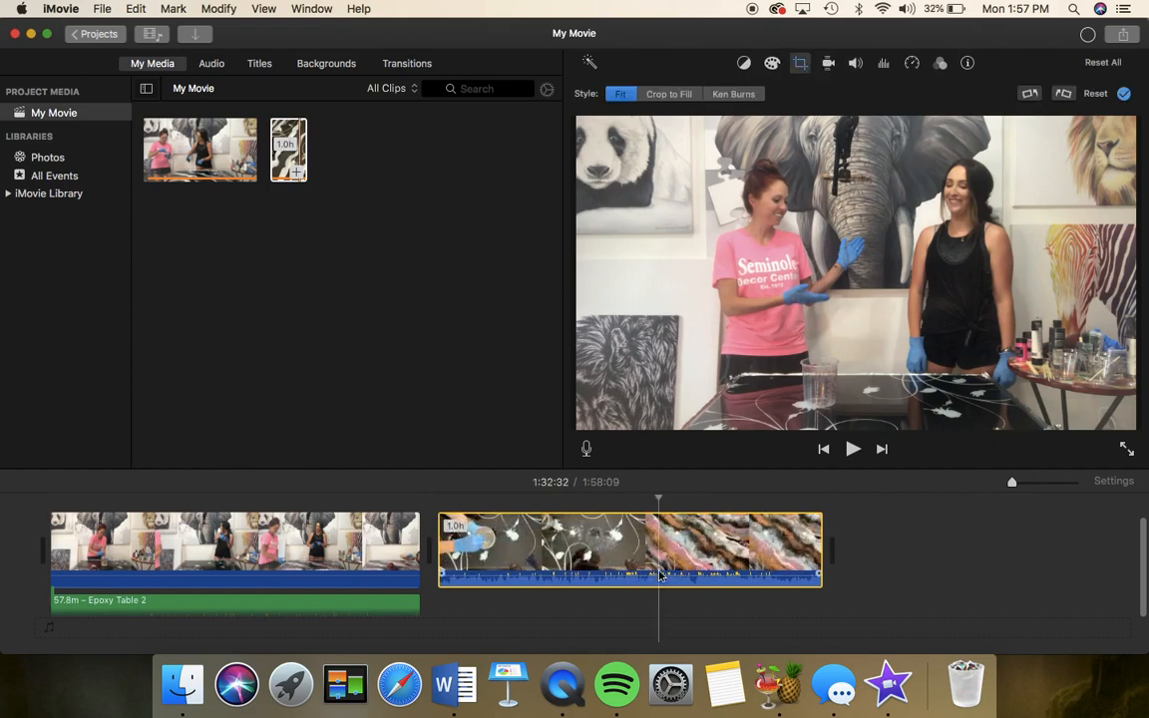
Split the appended overhead clip at 1:00:14 on the movie timeline and delete the portion before the split
left_click(467, 557)
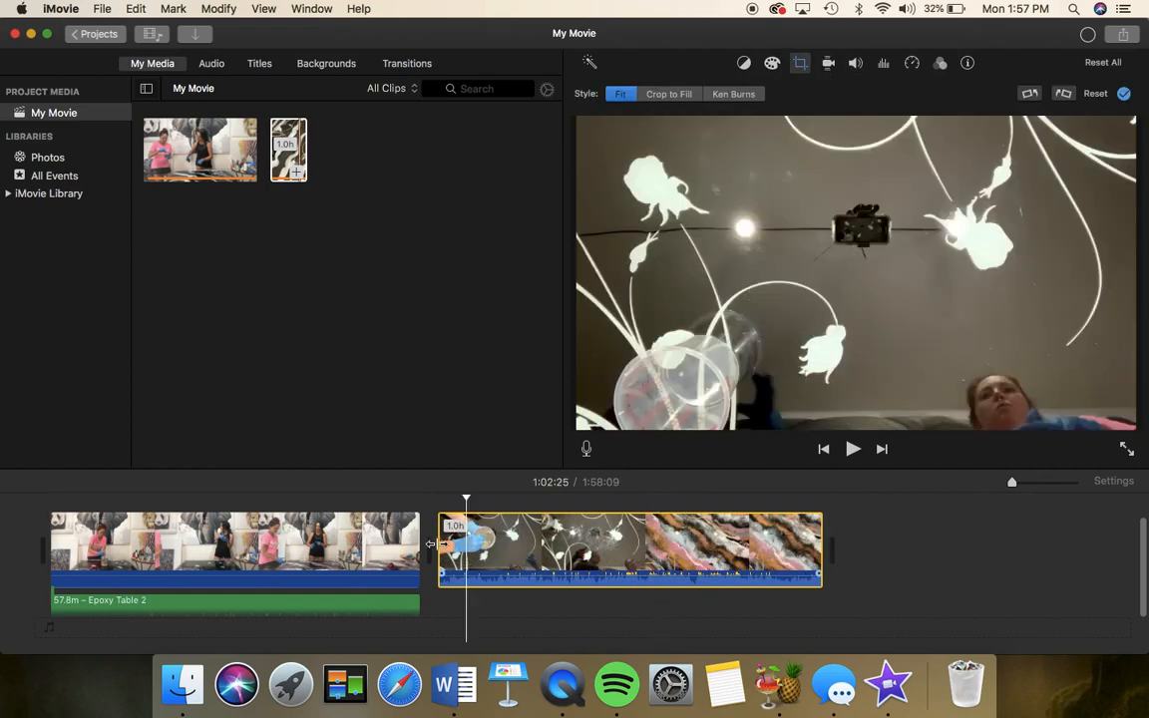
left_click(455, 559)
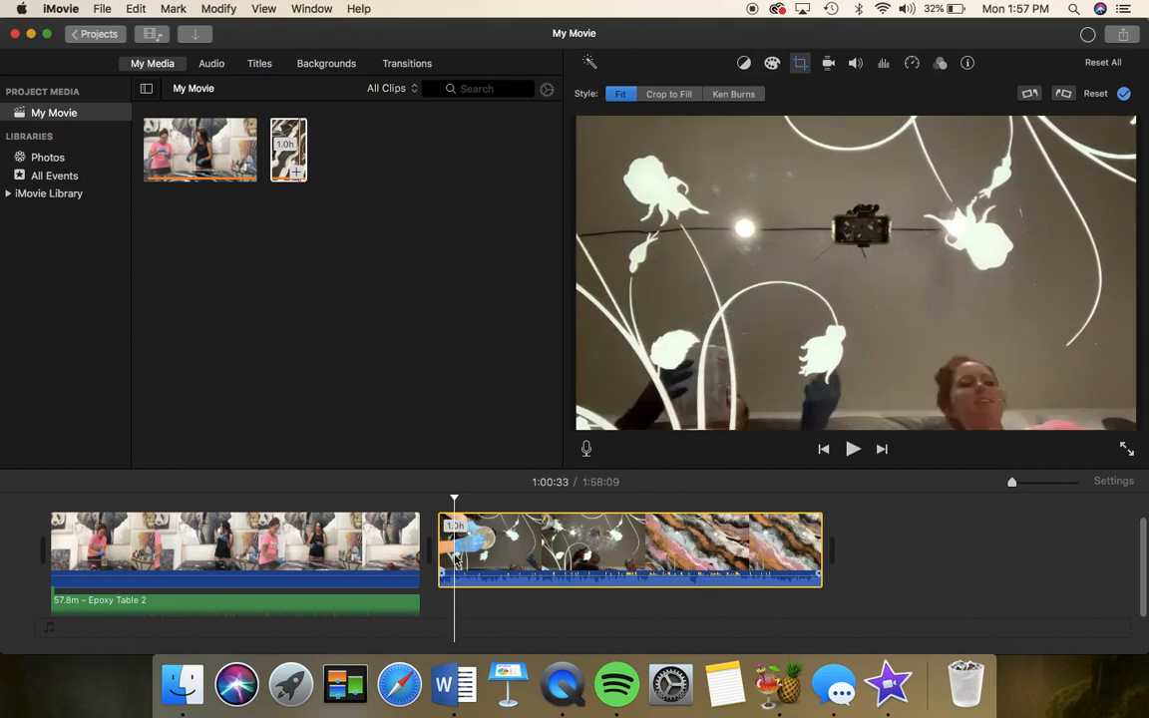
left_click(822, 450)
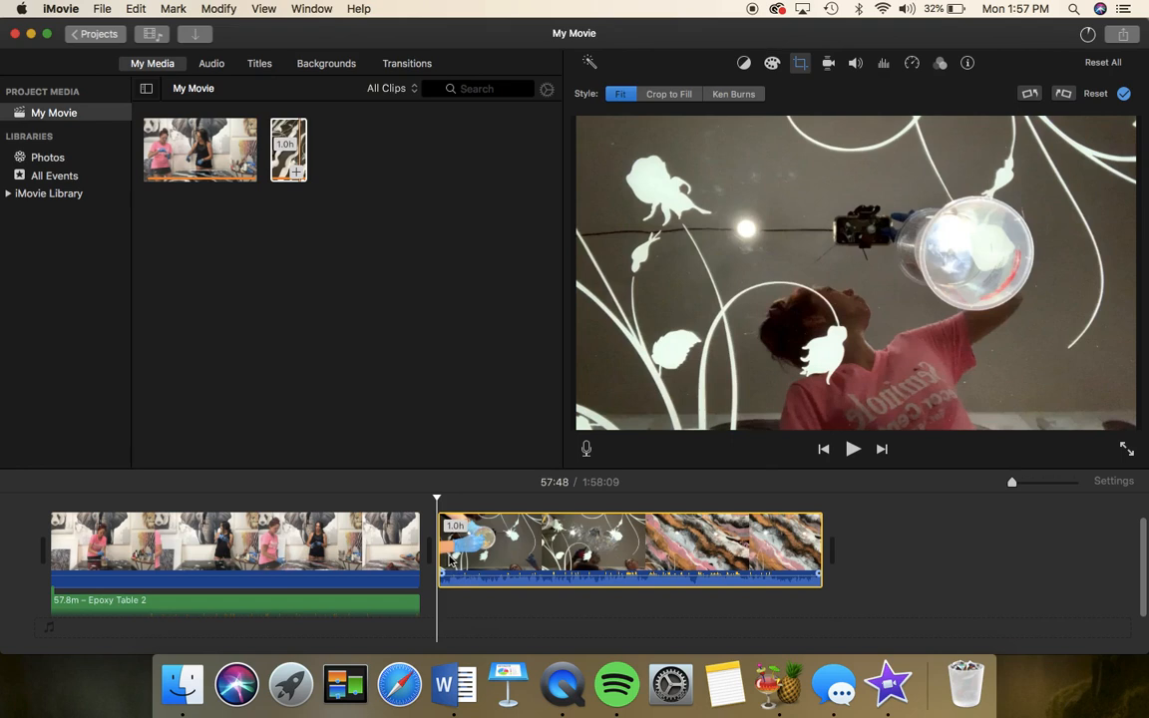
left_click(450, 561)
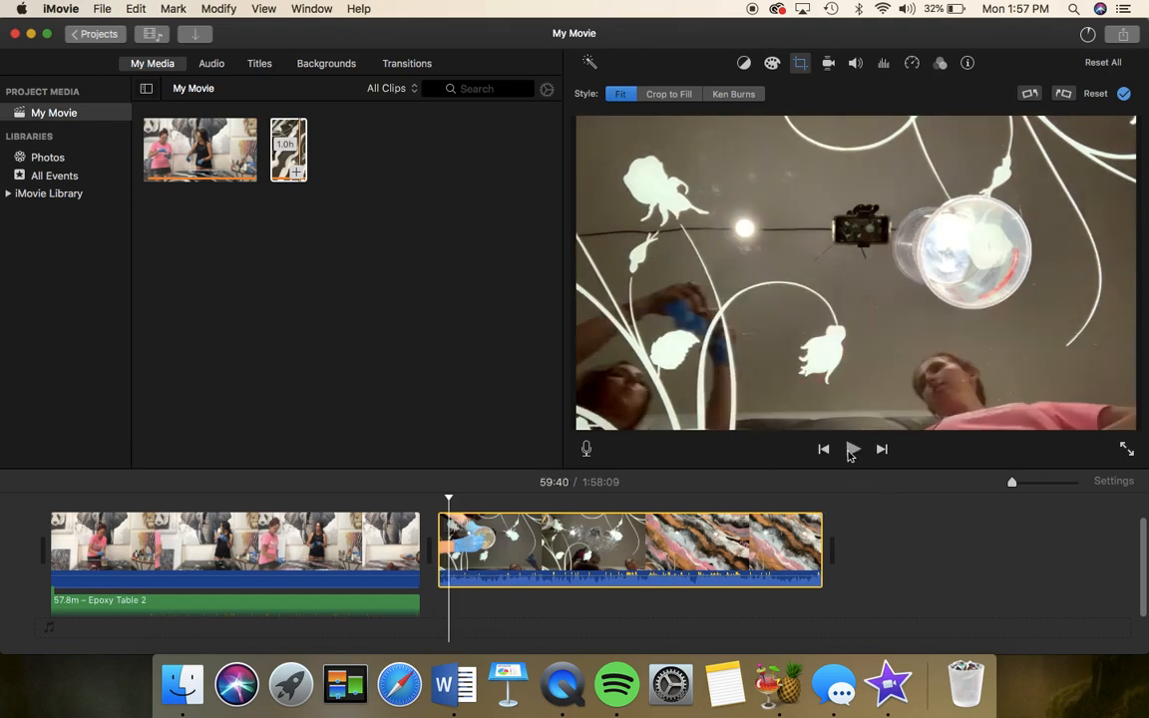
left_click(850, 450)
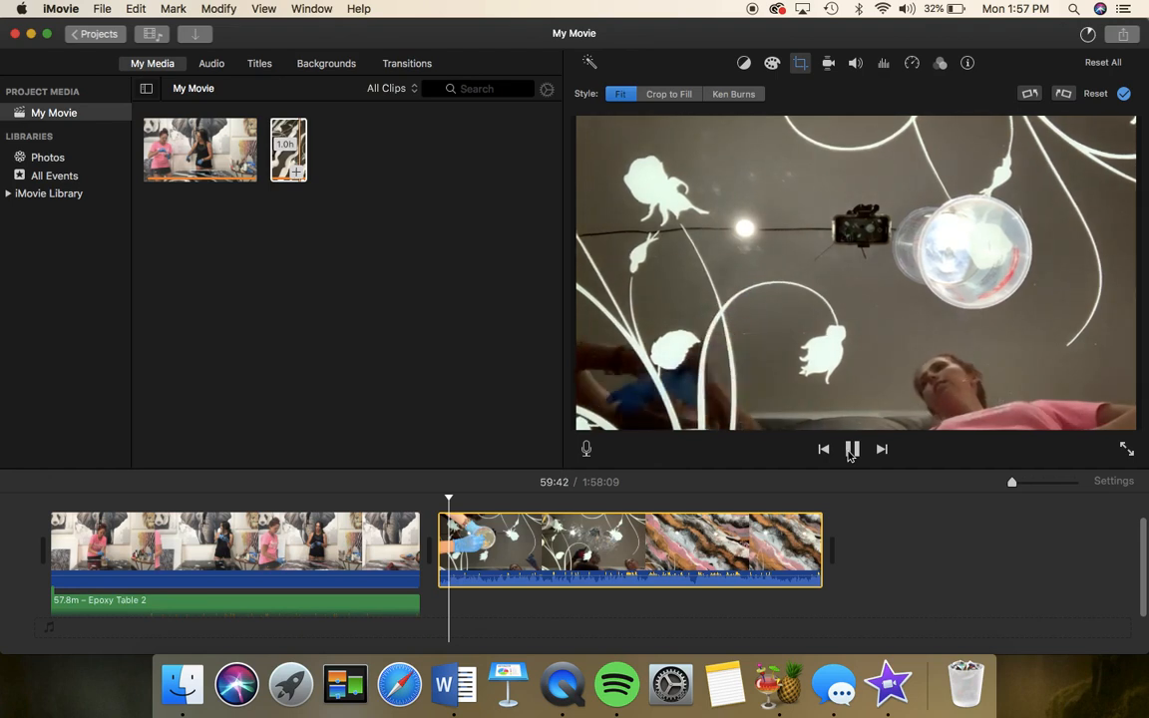
left_click_drag(1013, 482, 1018, 486)
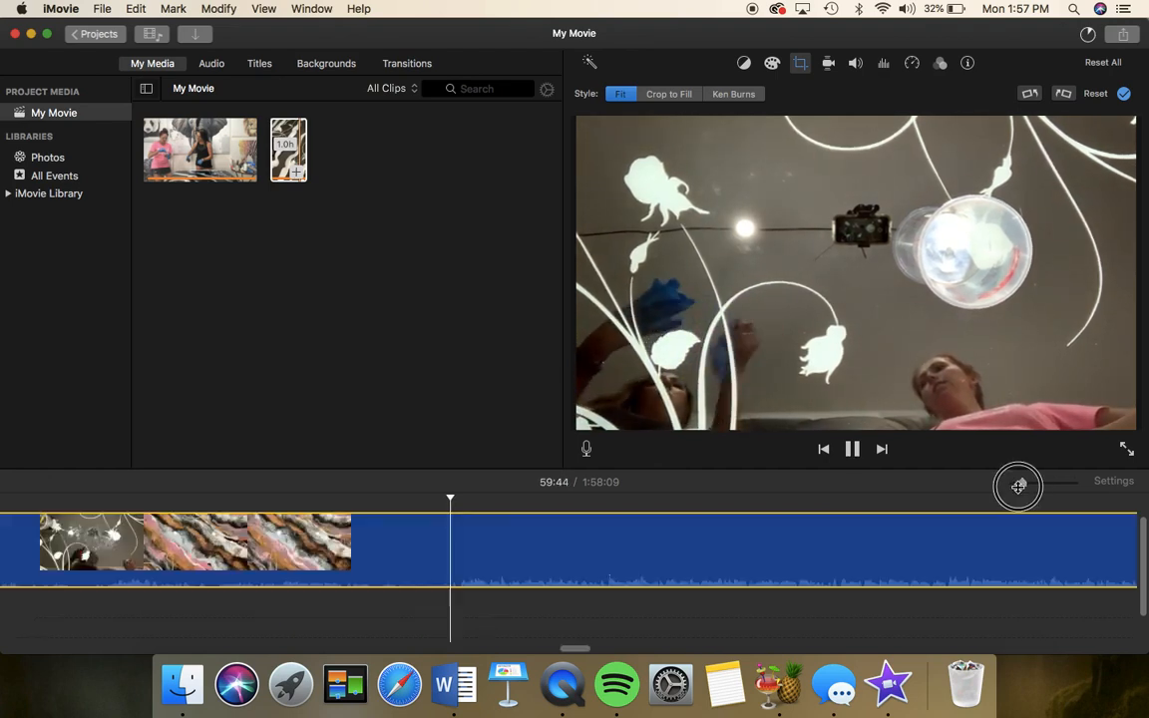
left_click(602, 558)
left_click(853, 450)
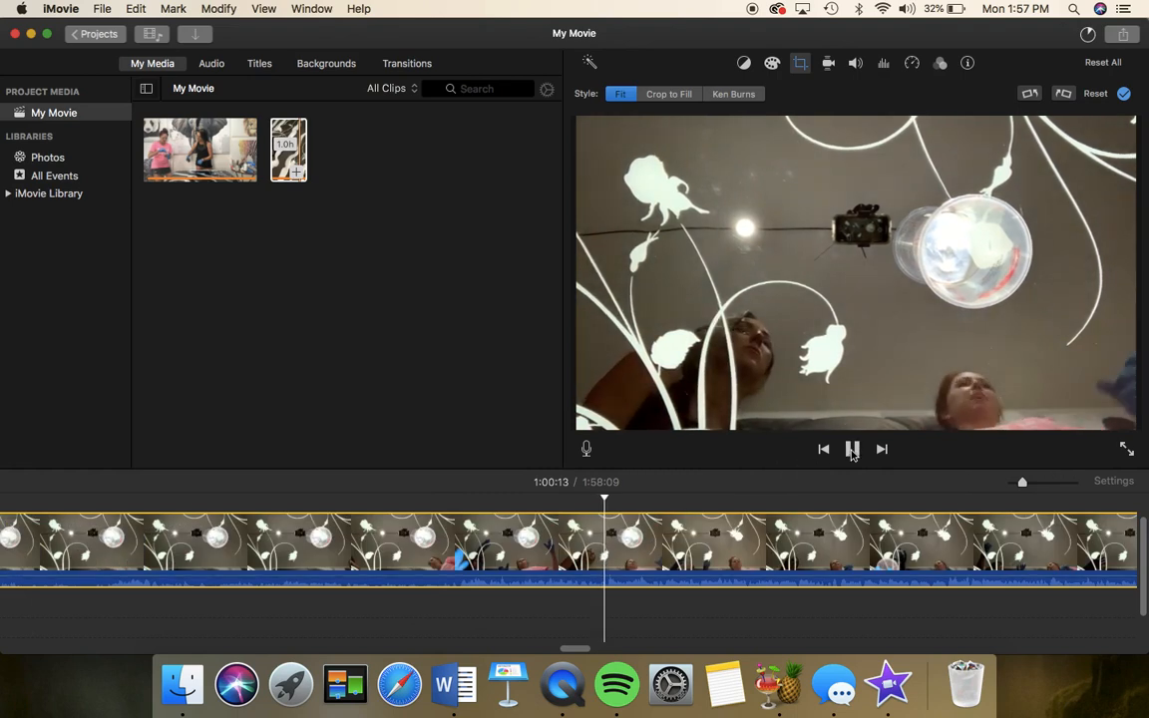
left_click(853, 453)
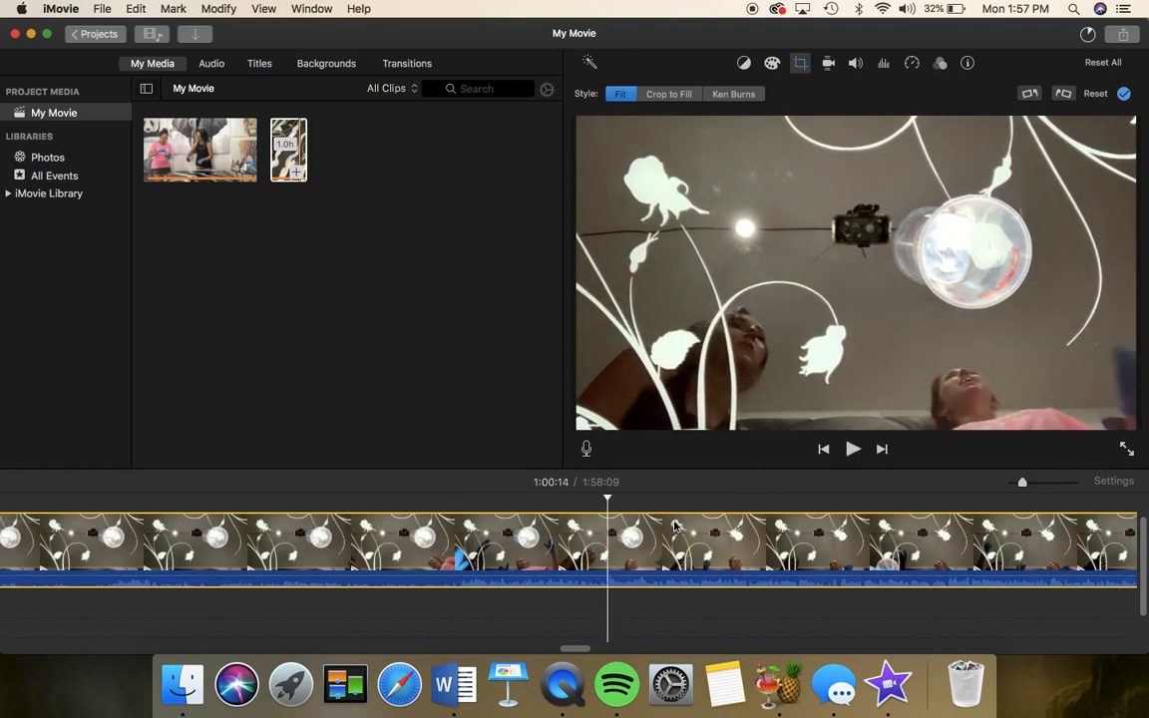
right_click(609, 568)
left_click(631, 496)
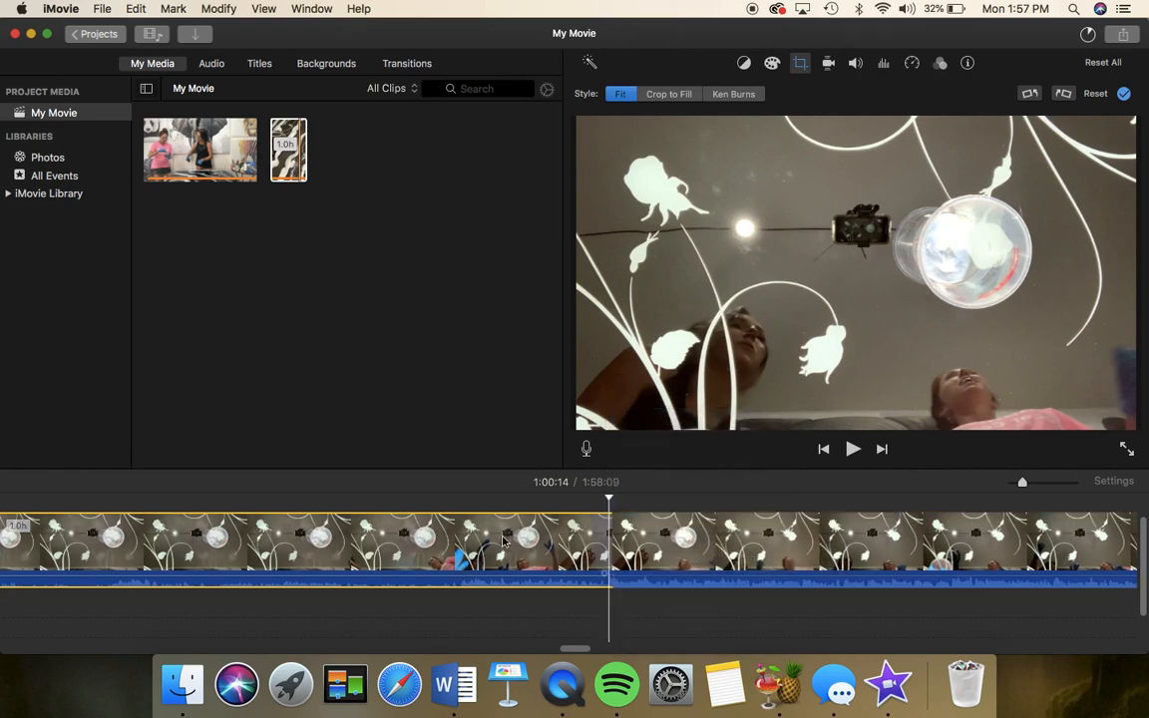
key("Delete")
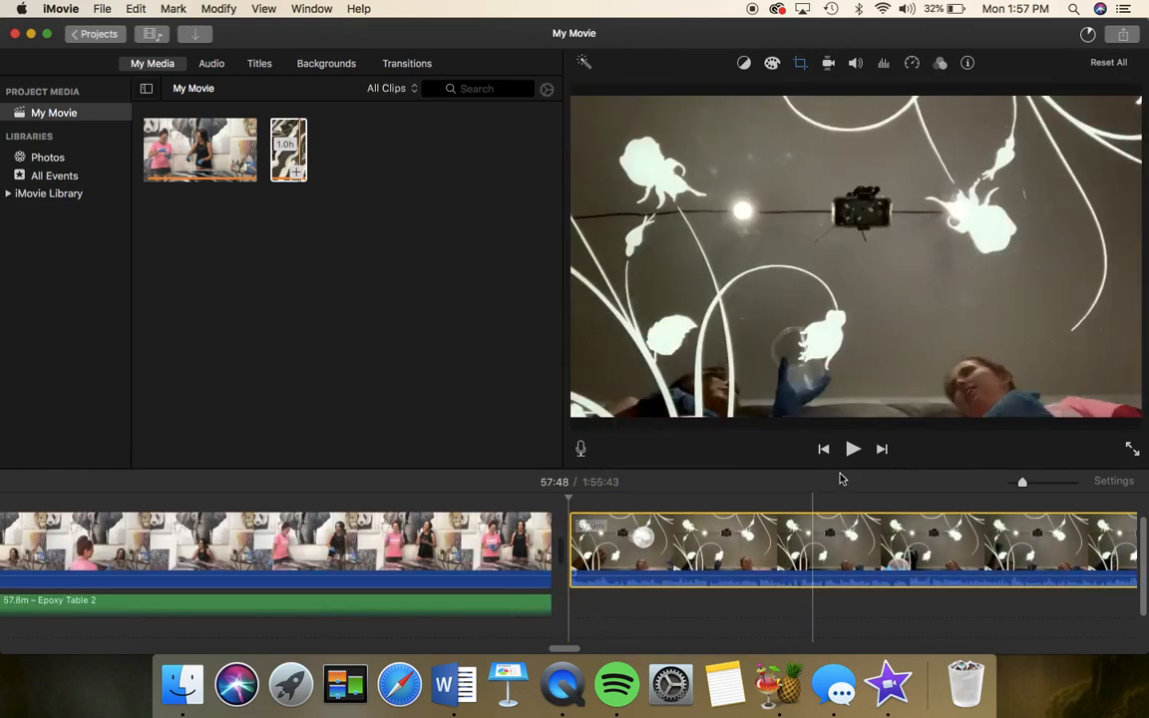
Split both the front-view clip and the audio track beneath it at 3:06, during the resin pouring
left_click_drag(1012, 483, 1004, 482)
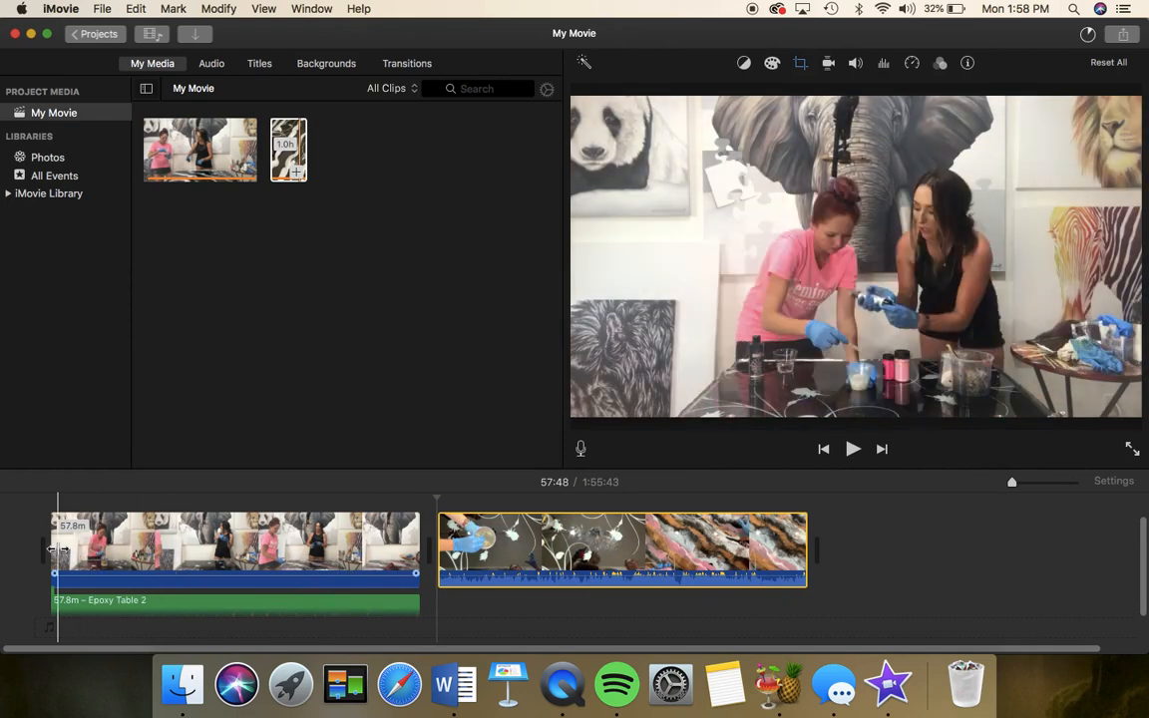
left_click(66, 554)
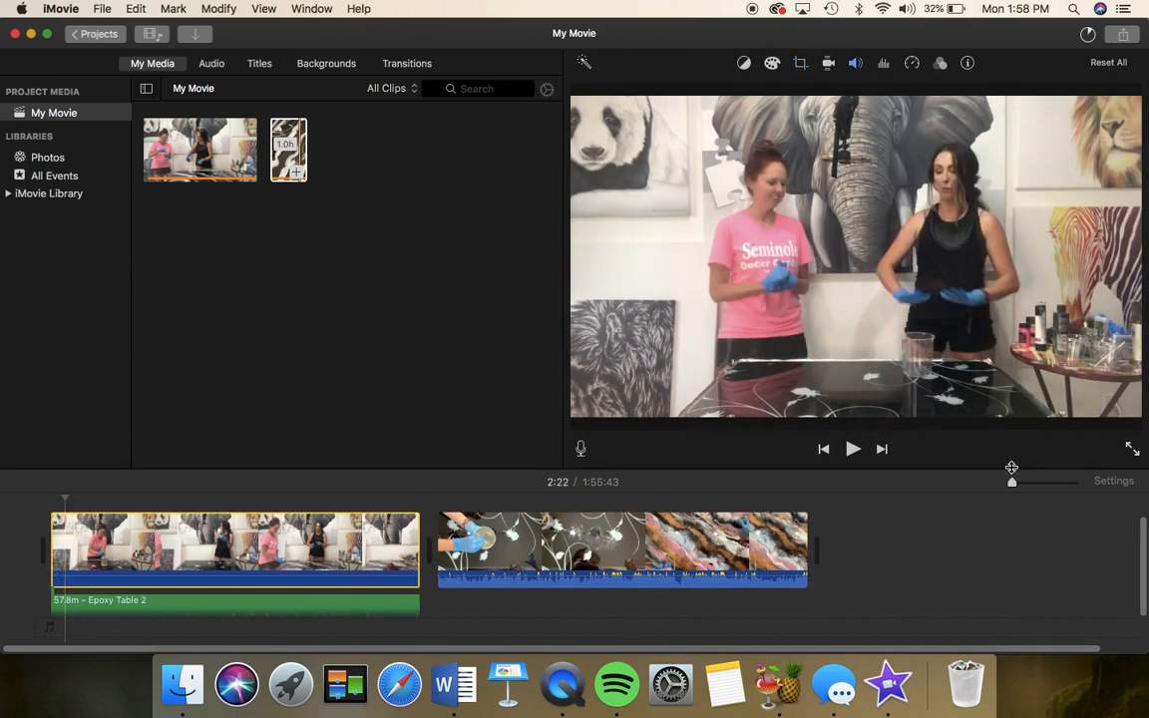
left_click_drag(1015, 484, 1019, 484)
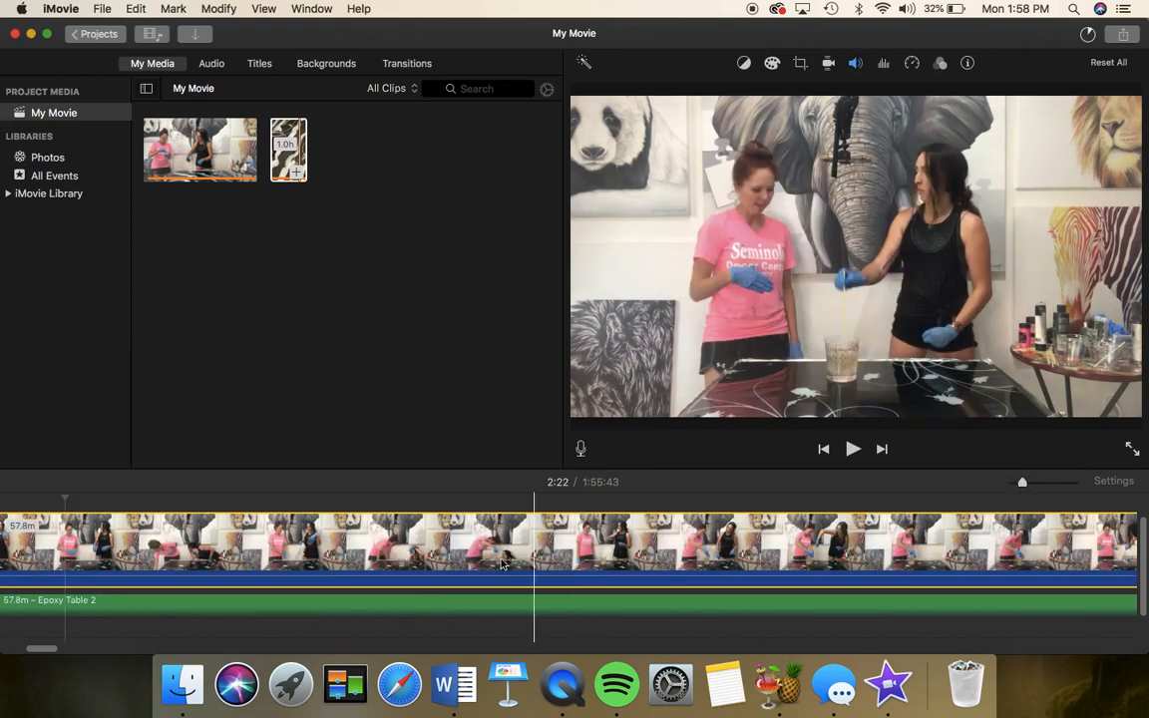
scroll(130, 570, "left", 10)
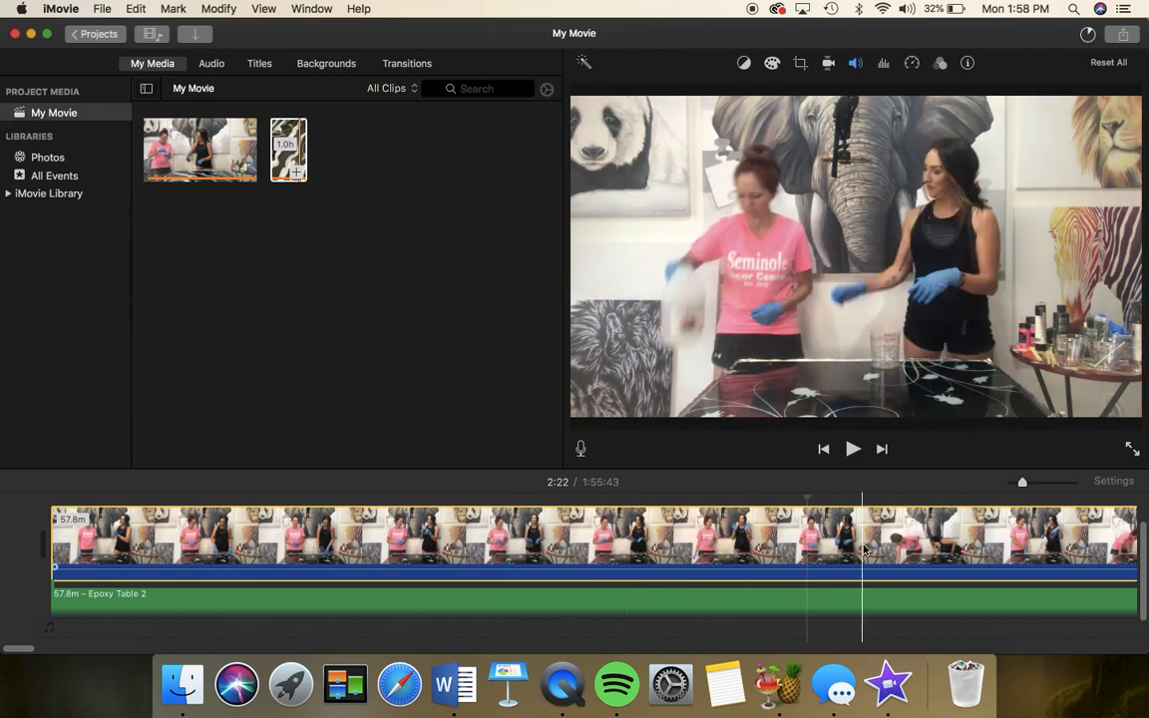
scroll(688, 544, "right", 2)
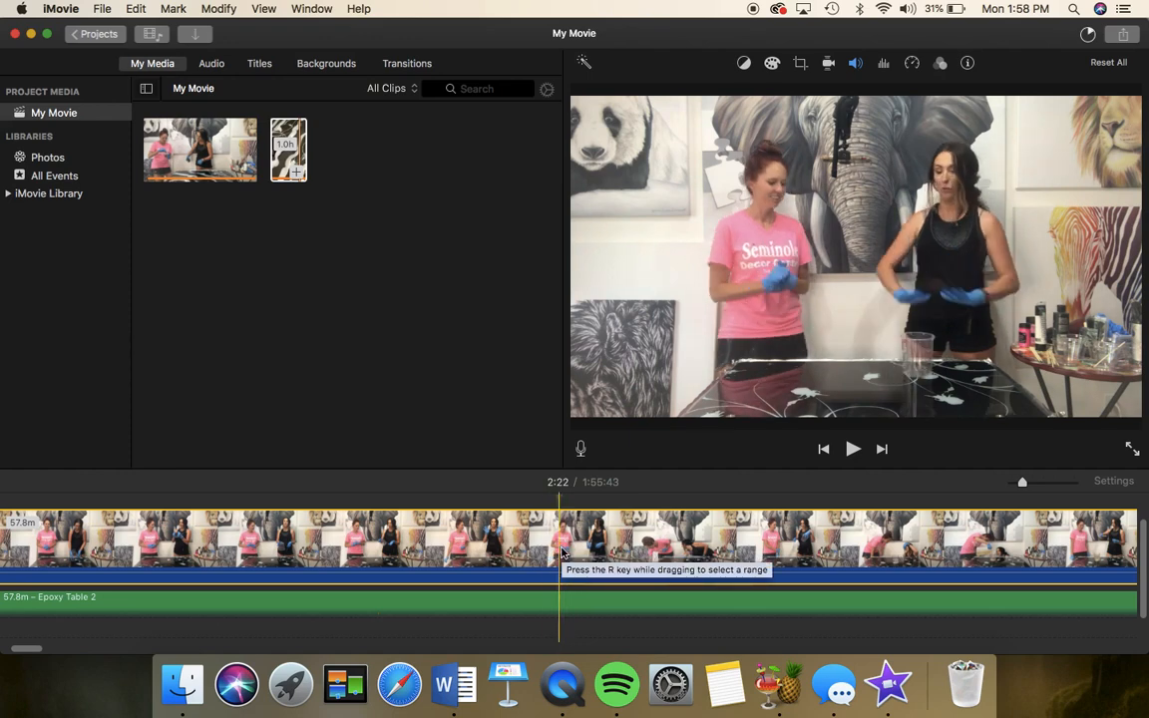
scroll(561, 552, "down", 2)
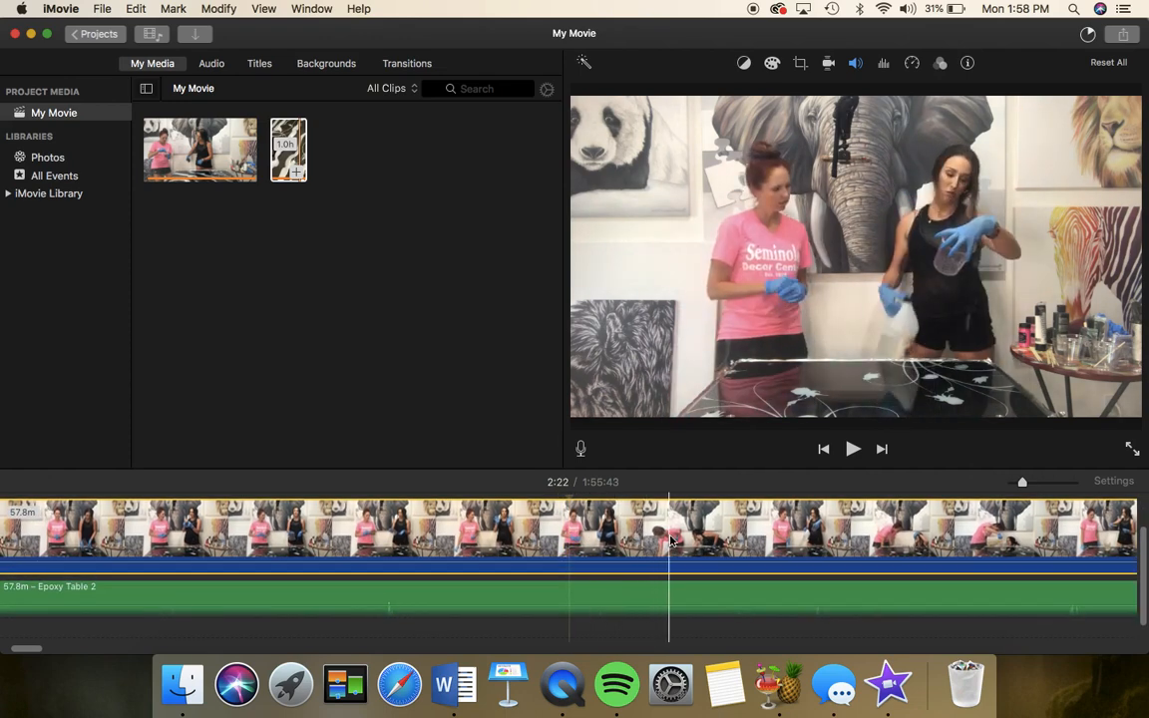
scroll(719, 537, "right", 5)
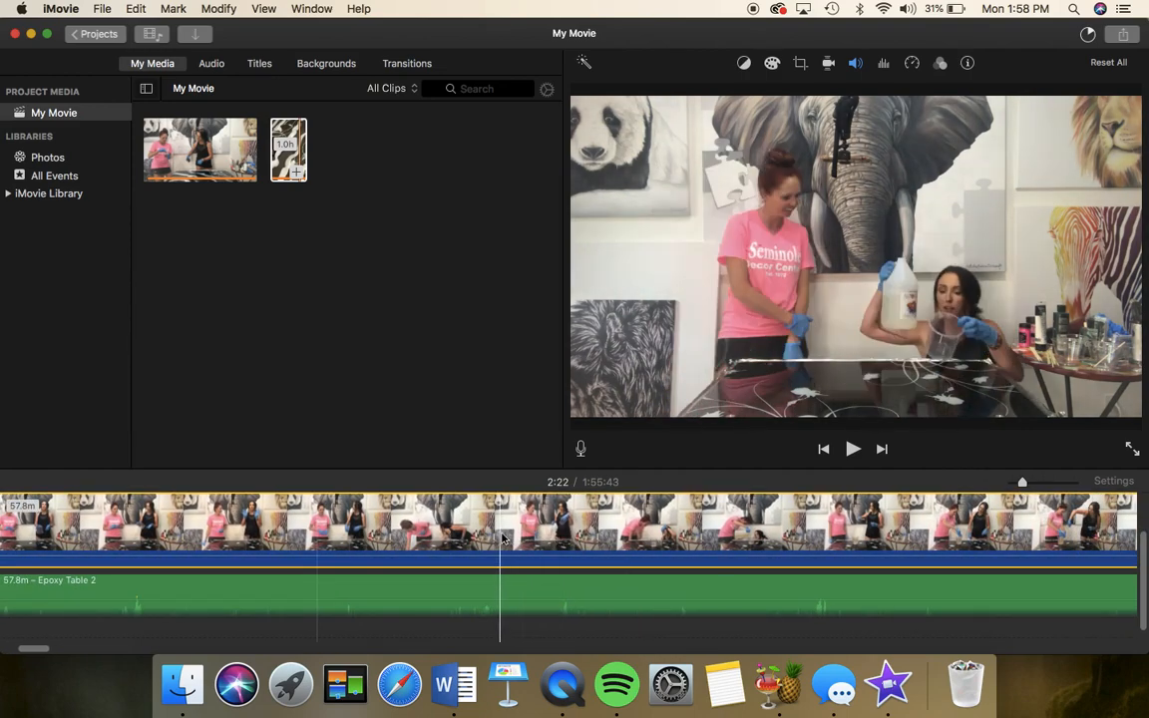
left_click(531, 538)
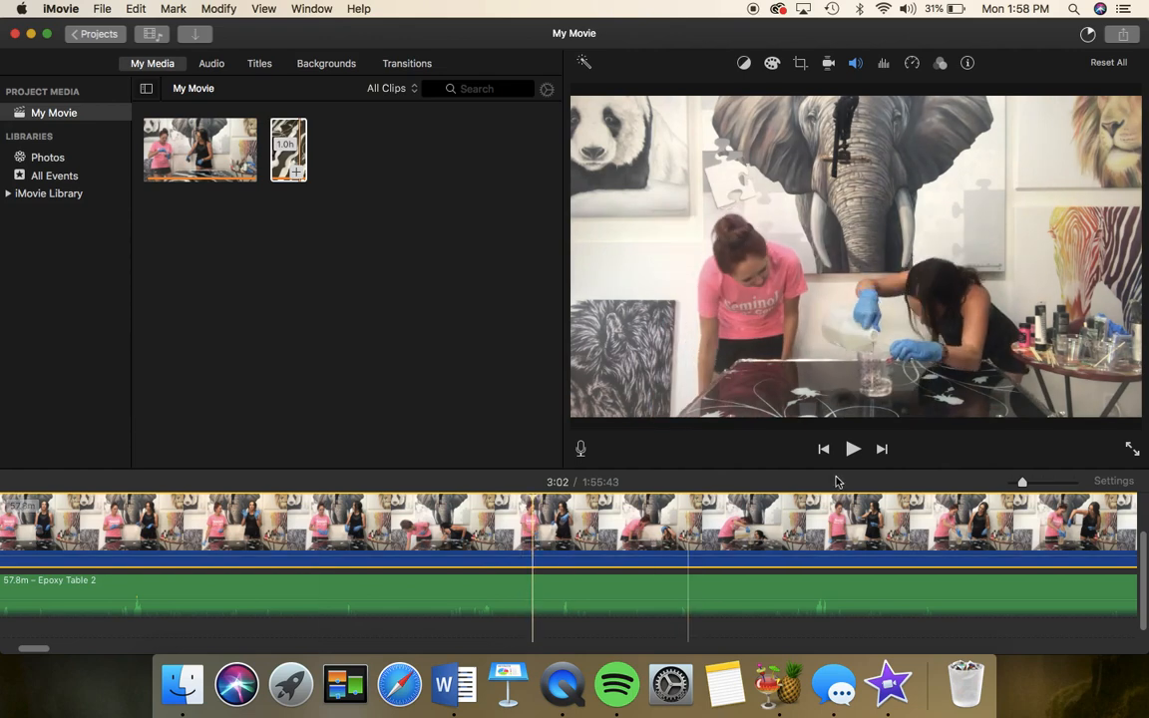
left_click(851, 449)
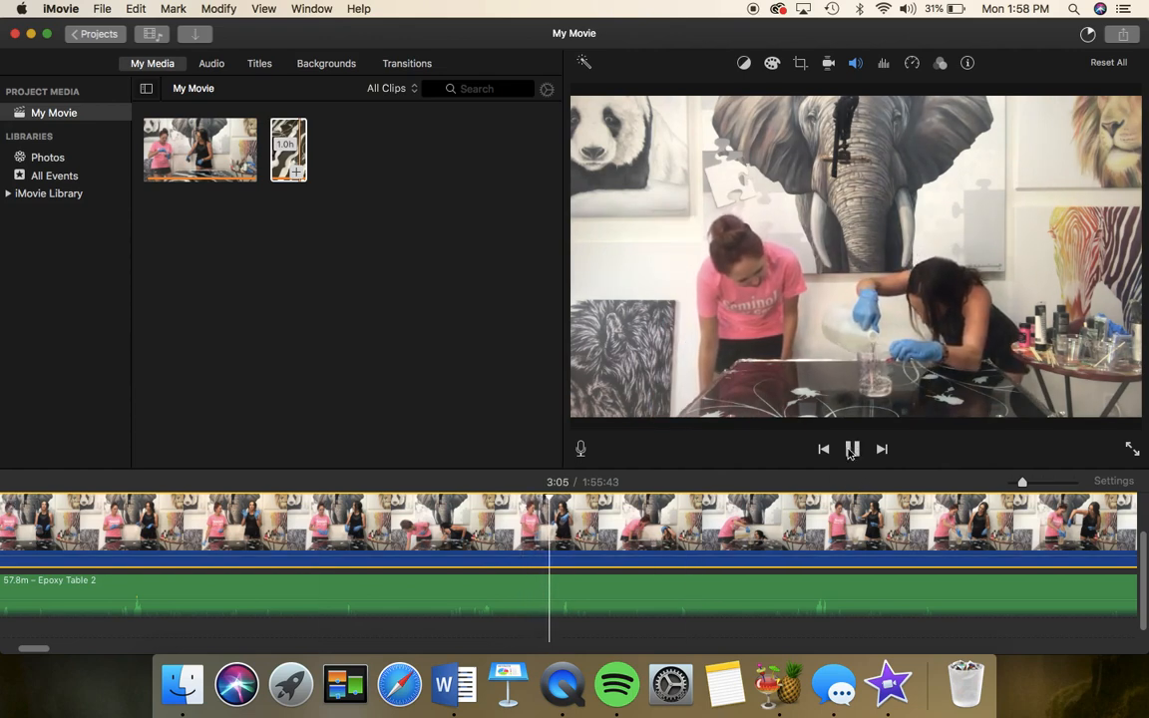
right_click(555, 543)
left_click(584, 498)
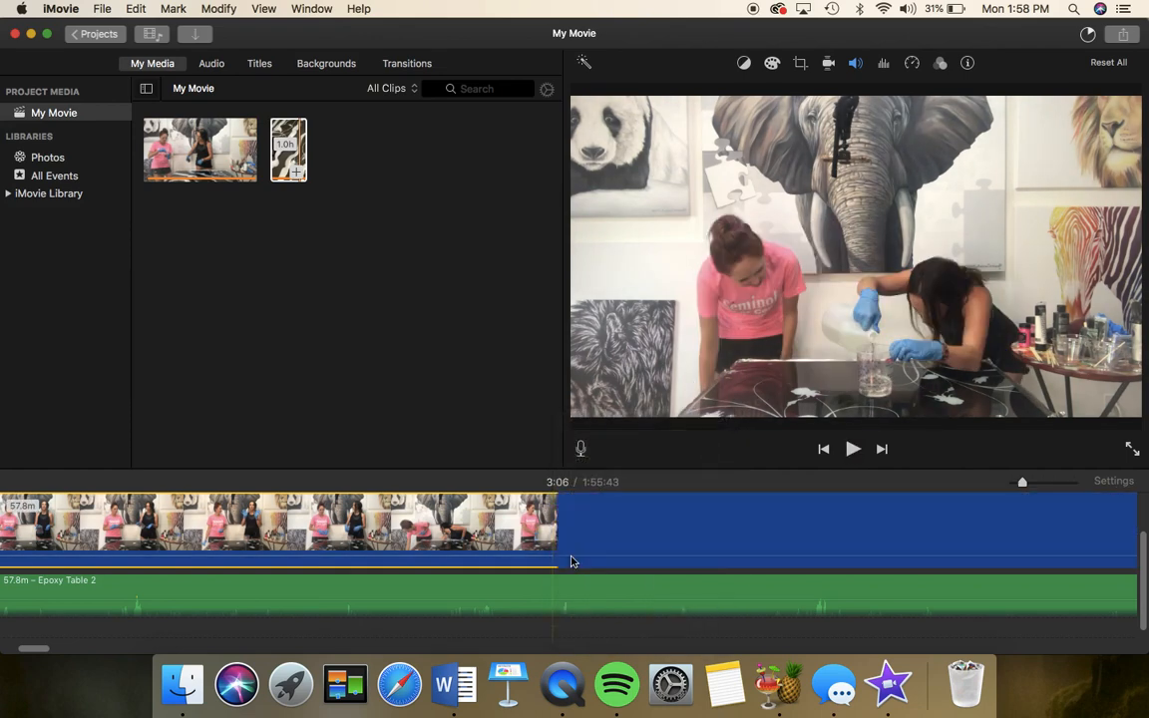
right_click(557, 611)
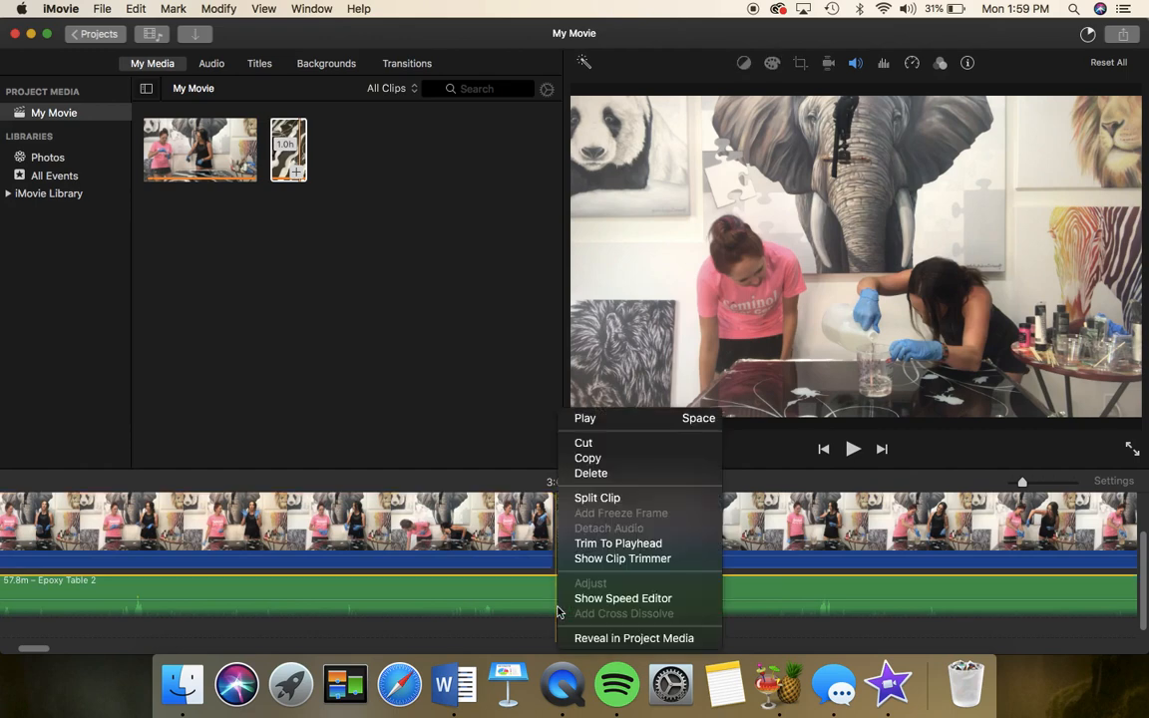
left_click(587, 503)
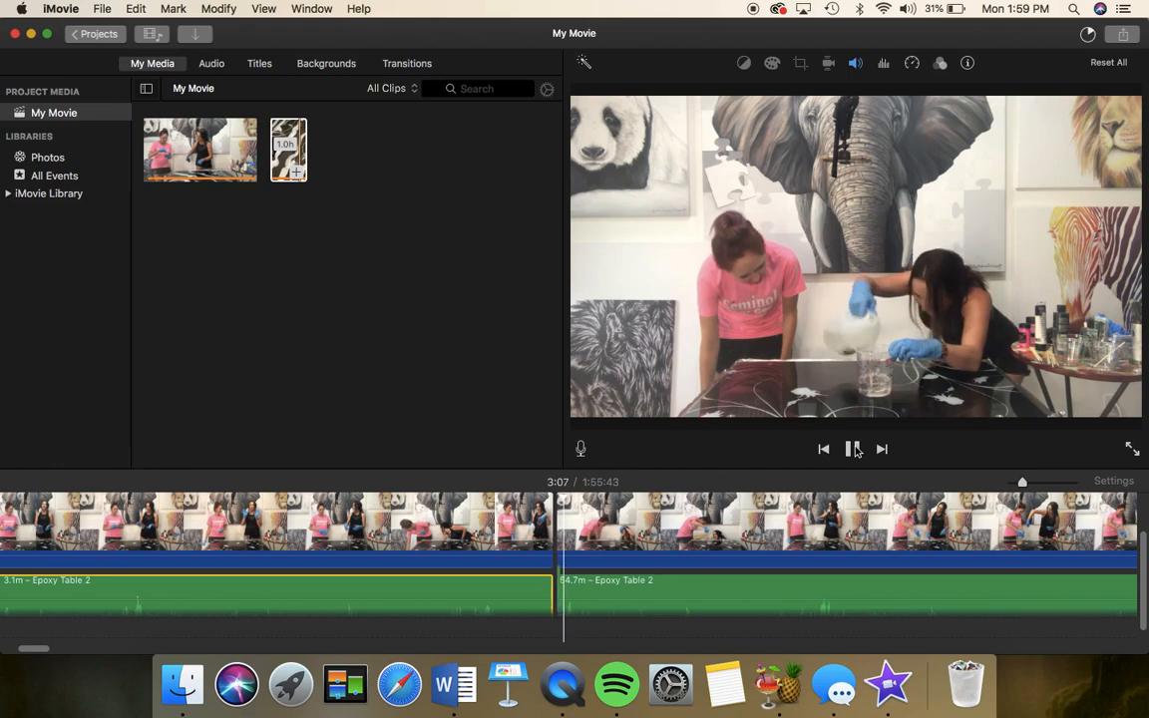
Stop playback and undo the 3:06 splits of the front-view clip and the audio track
left_click(854, 449)
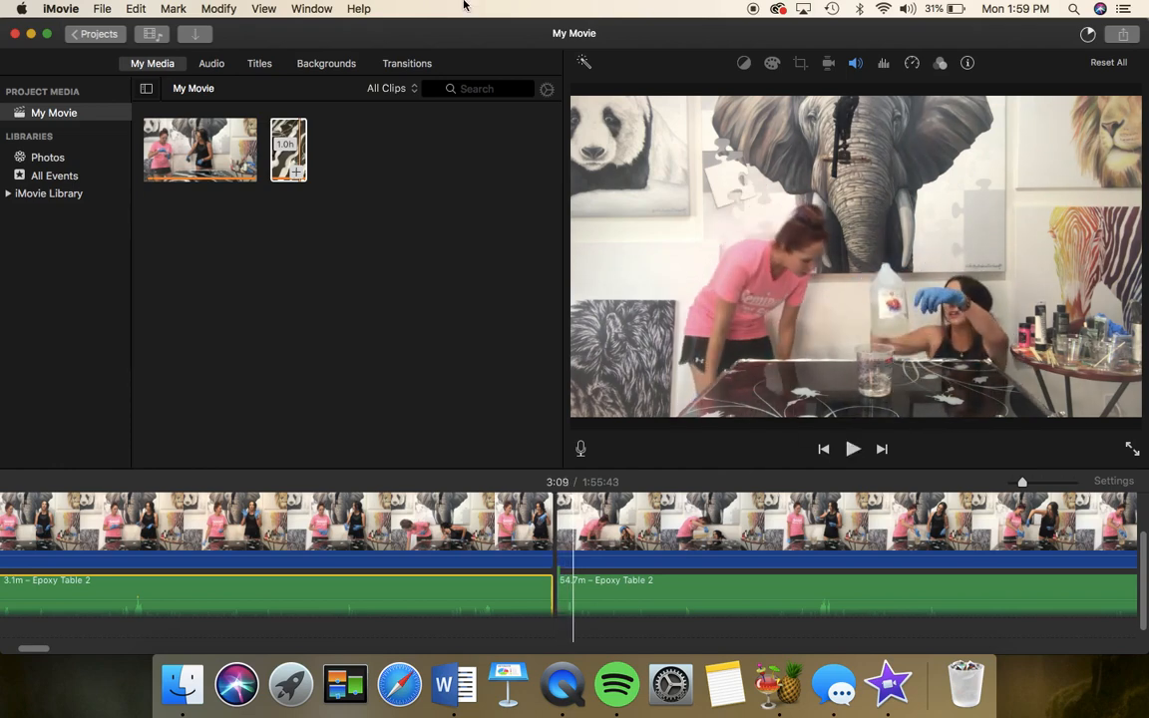
left_click(131, 12)
left_click(150, 27)
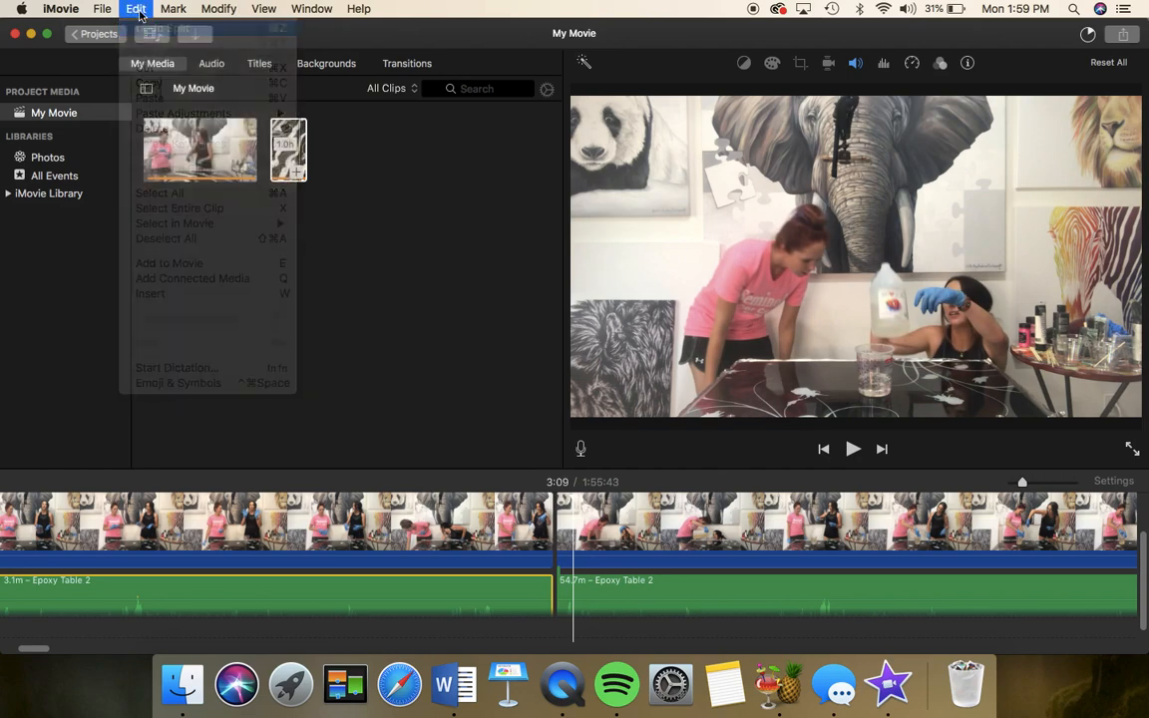
left_click(136, 9)
left_click(142, 28)
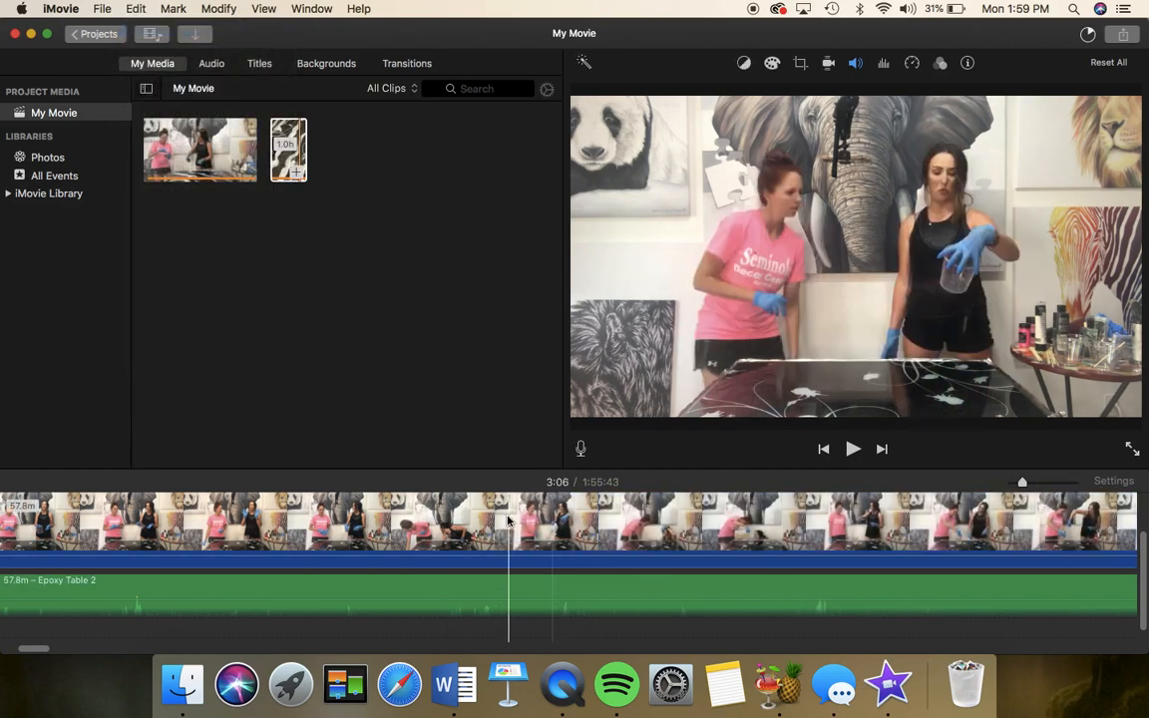
Play the front-view clip up to the resin pouring and split both the clip and the audio track beneath it at 3:00
left_click(450, 526)
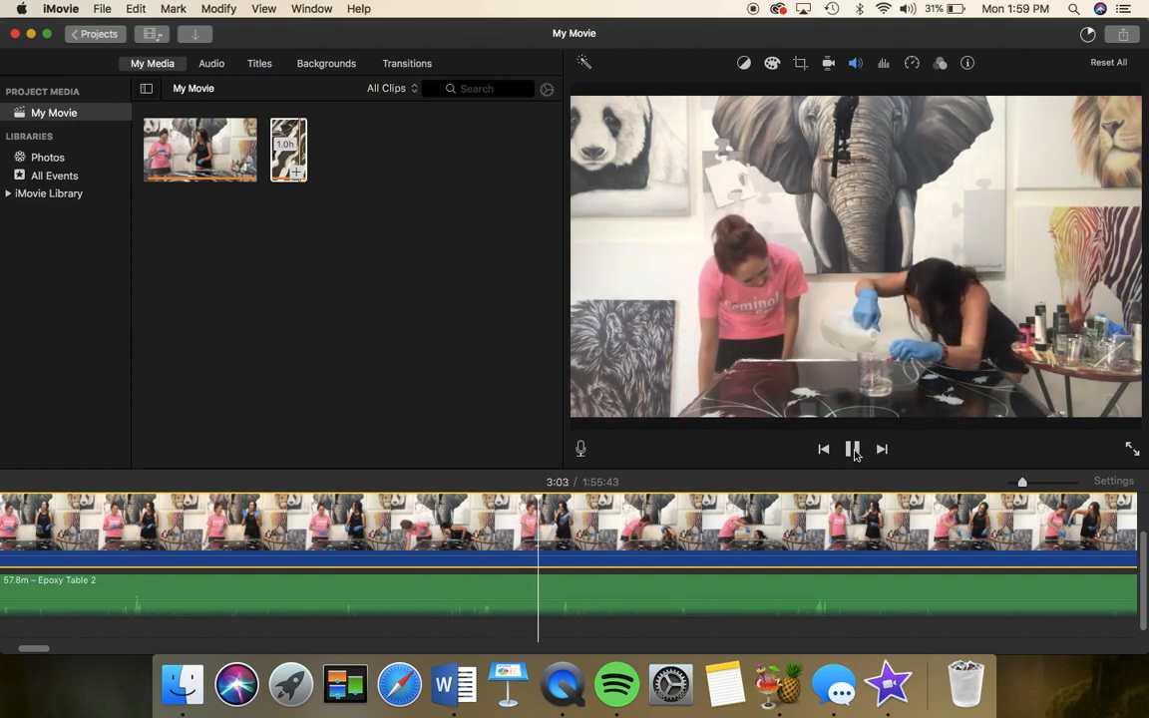
left_click(462, 534)
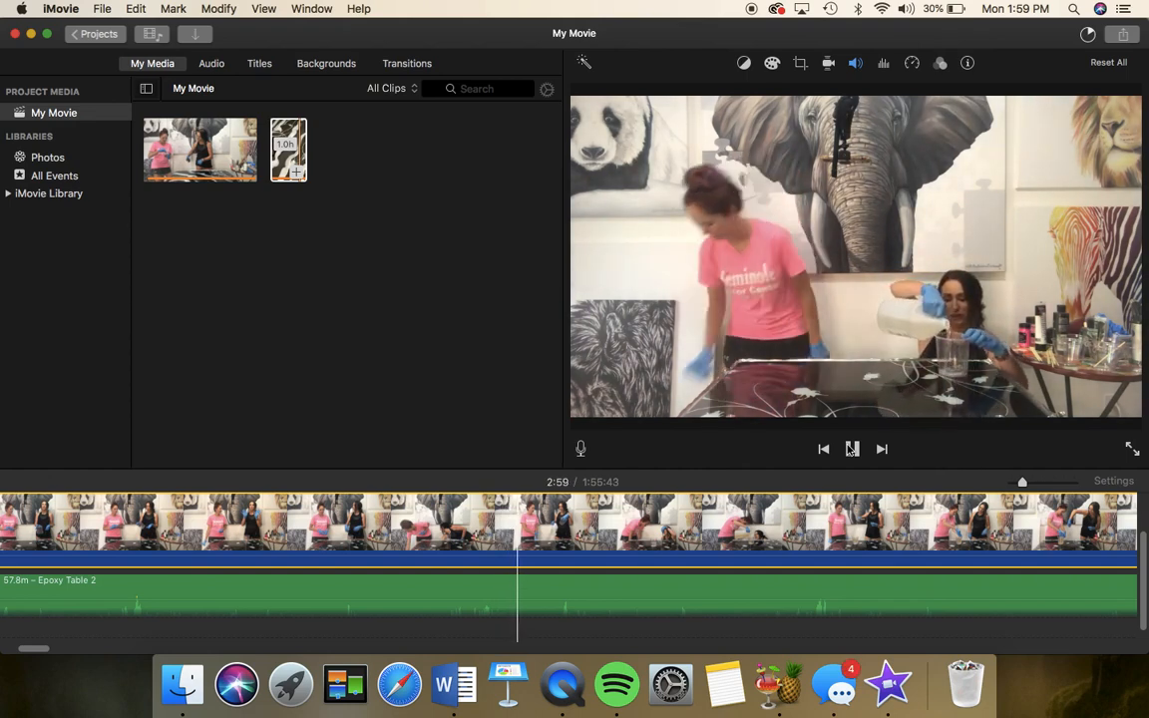
left_click(852, 449)
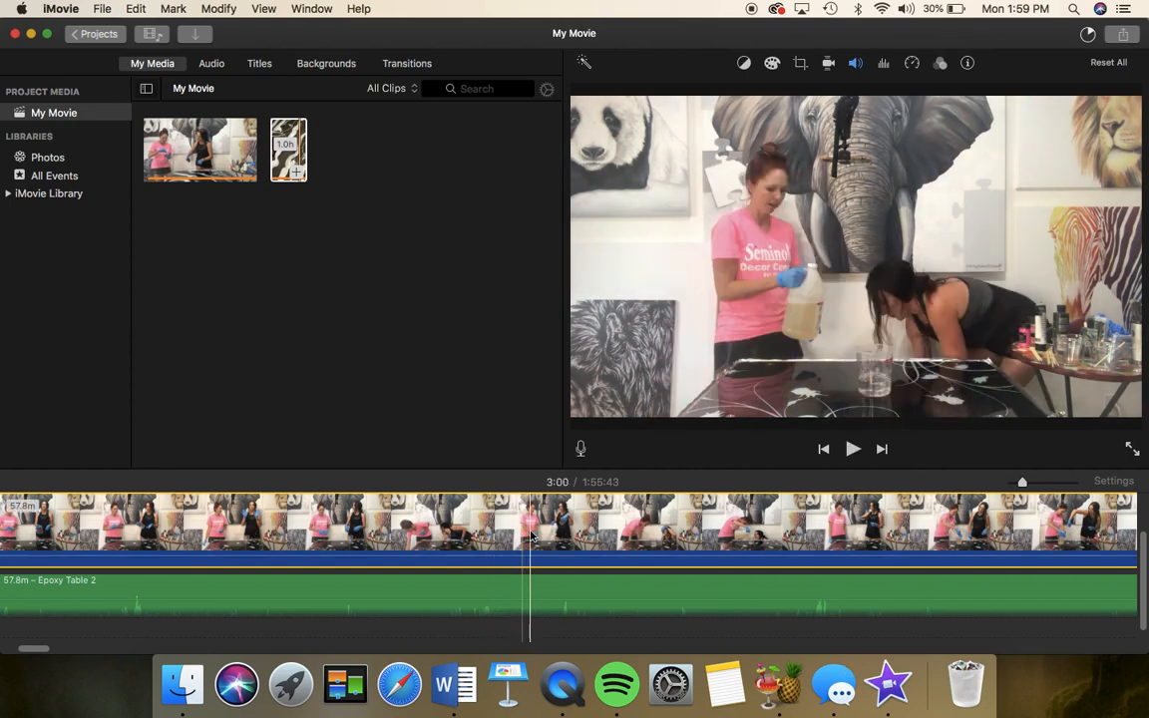
right_click(522, 539)
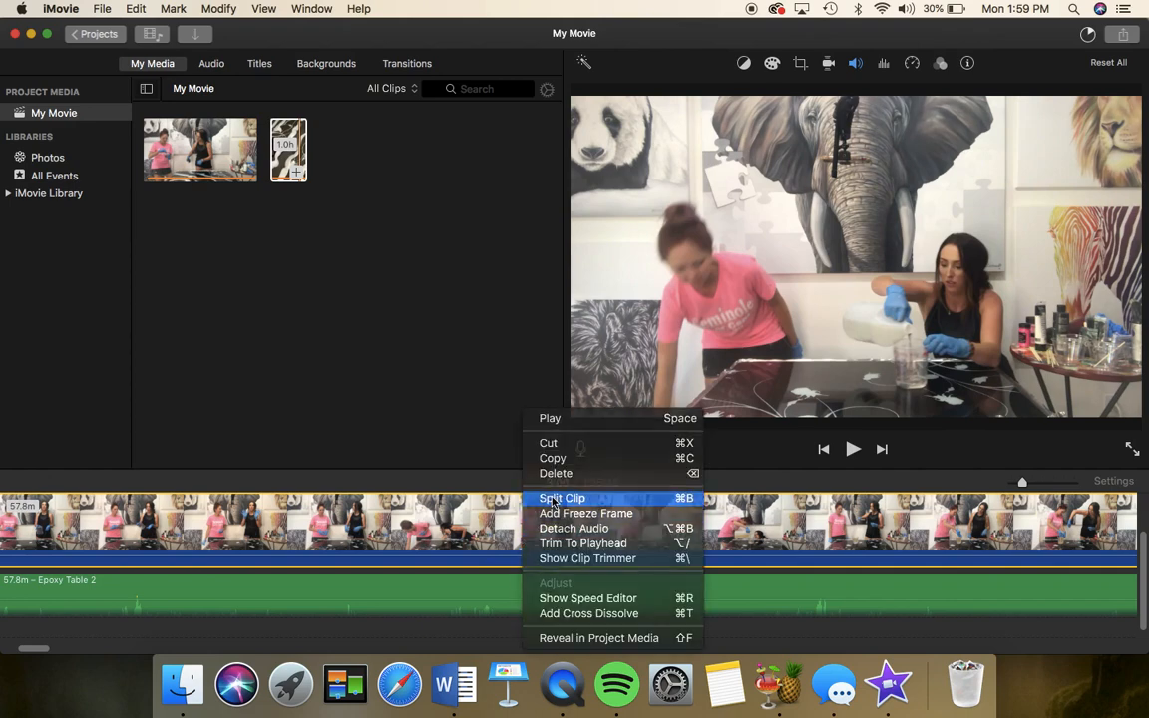
left_click(554, 495)
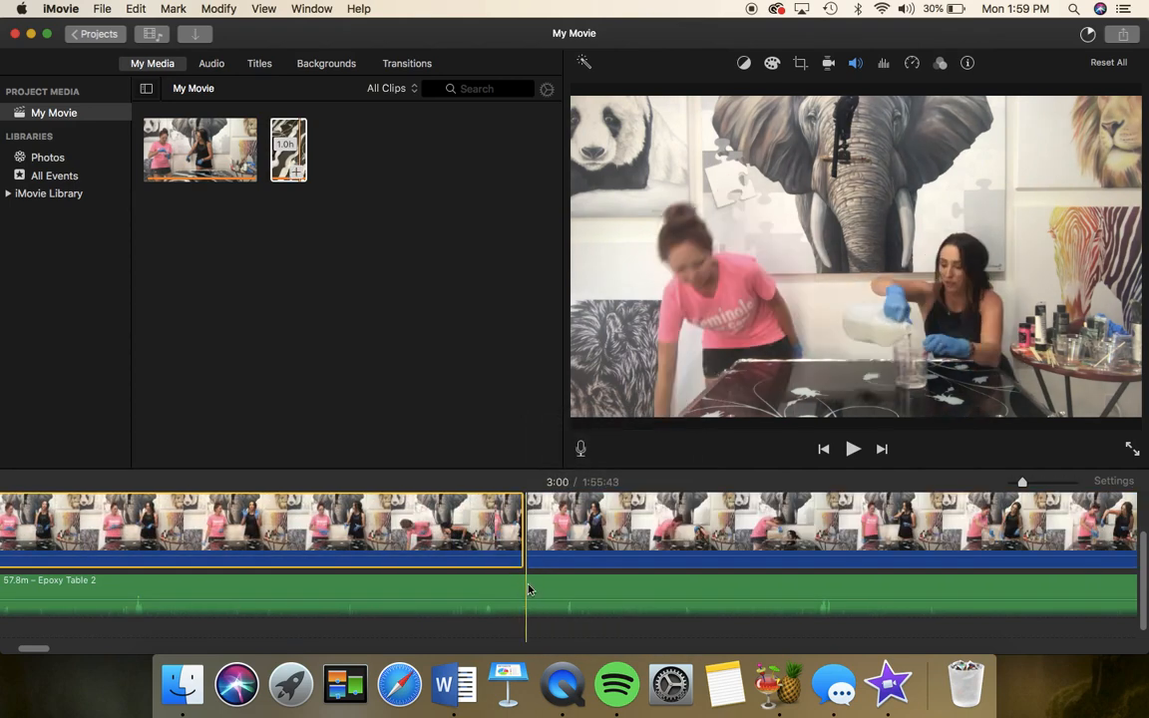
right_click(530, 591)
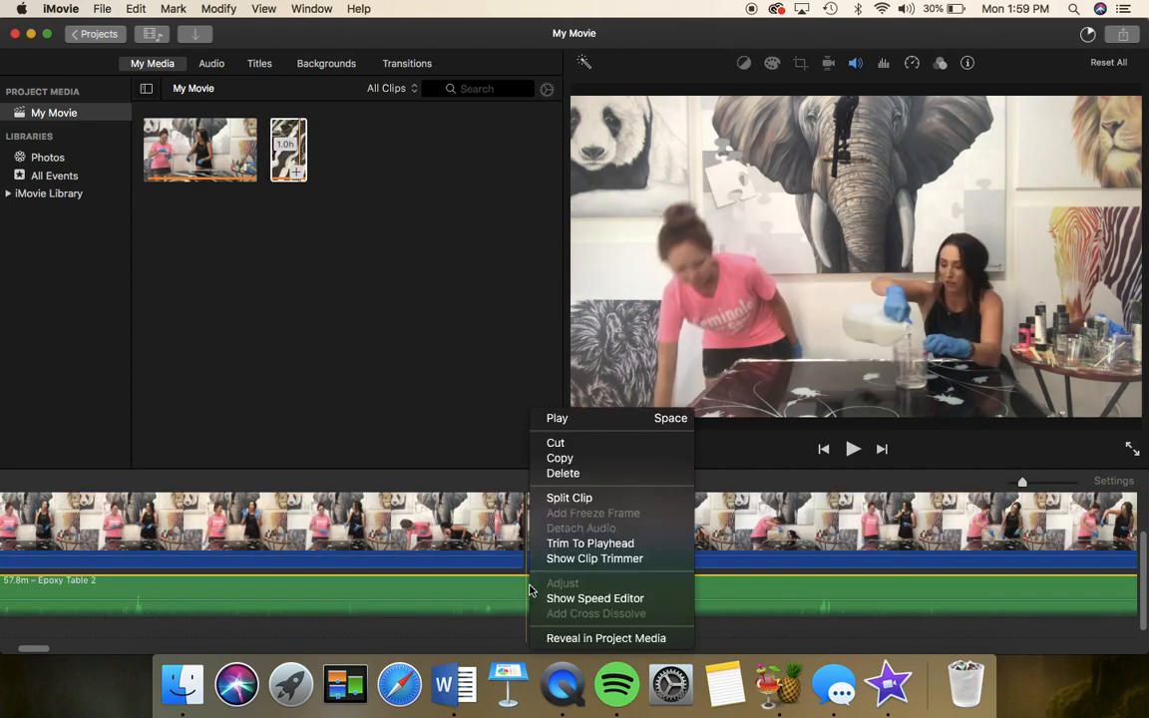
left_click(563, 498)
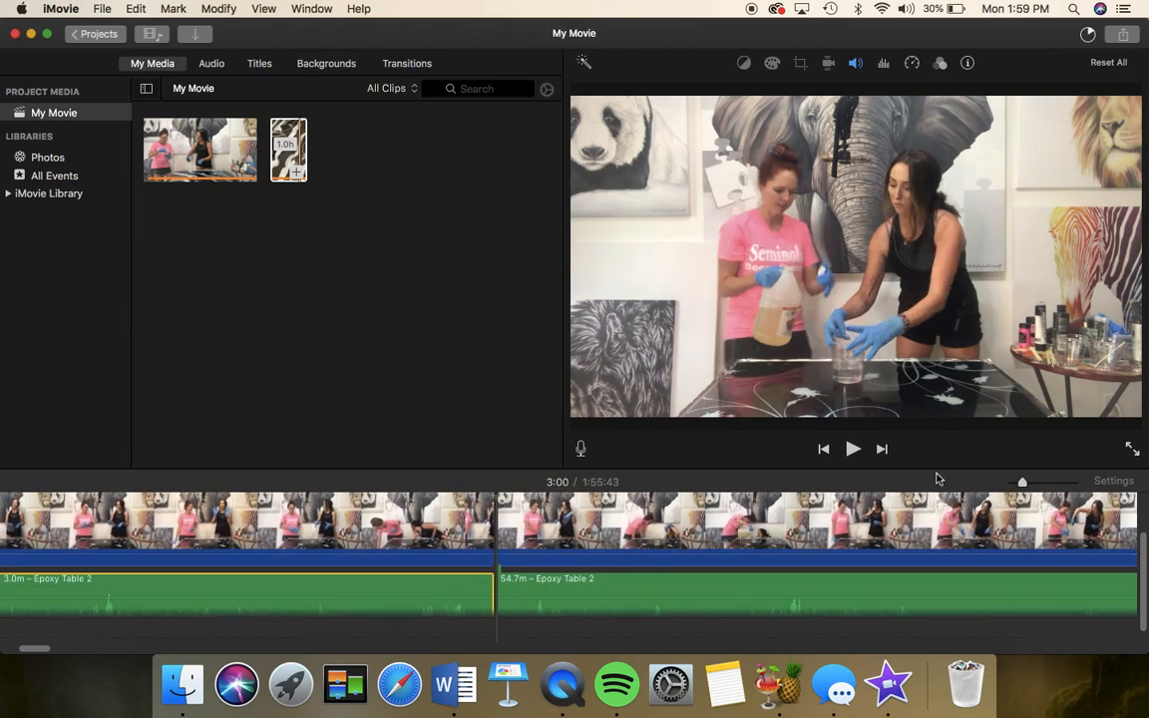
Find the matching pouring moment in the overhead clip and split the clip there at 1:00:50 on the movie timeline
left_click_drag(1024, 486, 1013, 484)
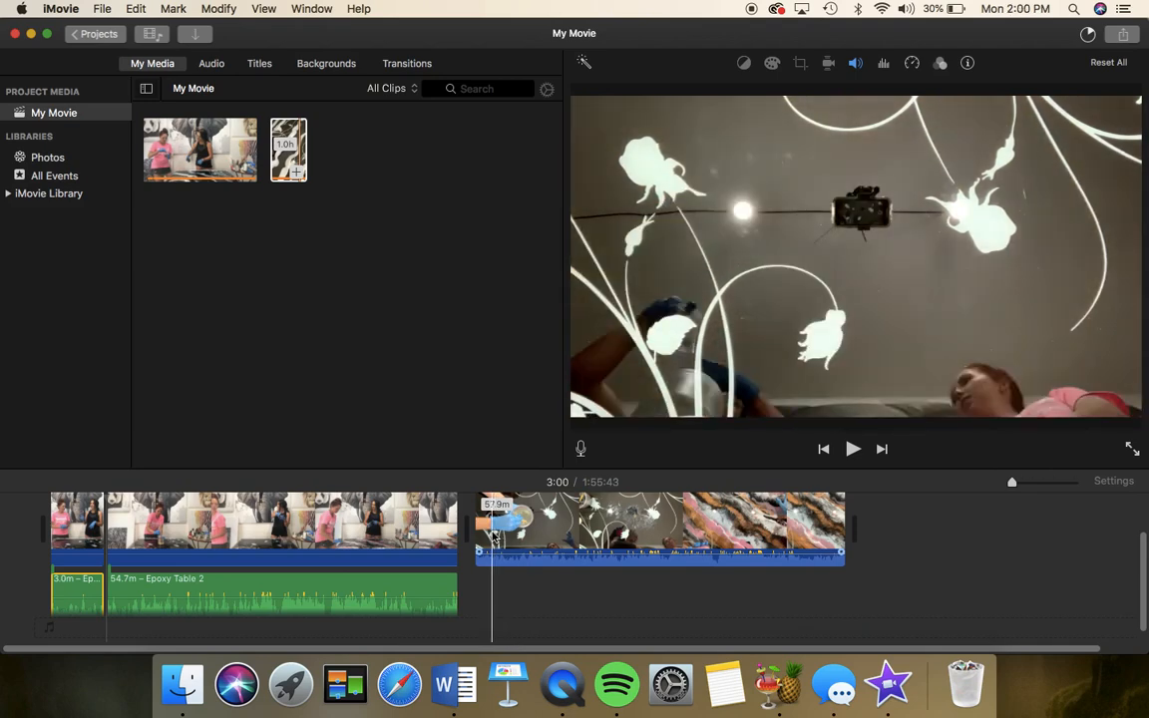
left_click(492, 536)
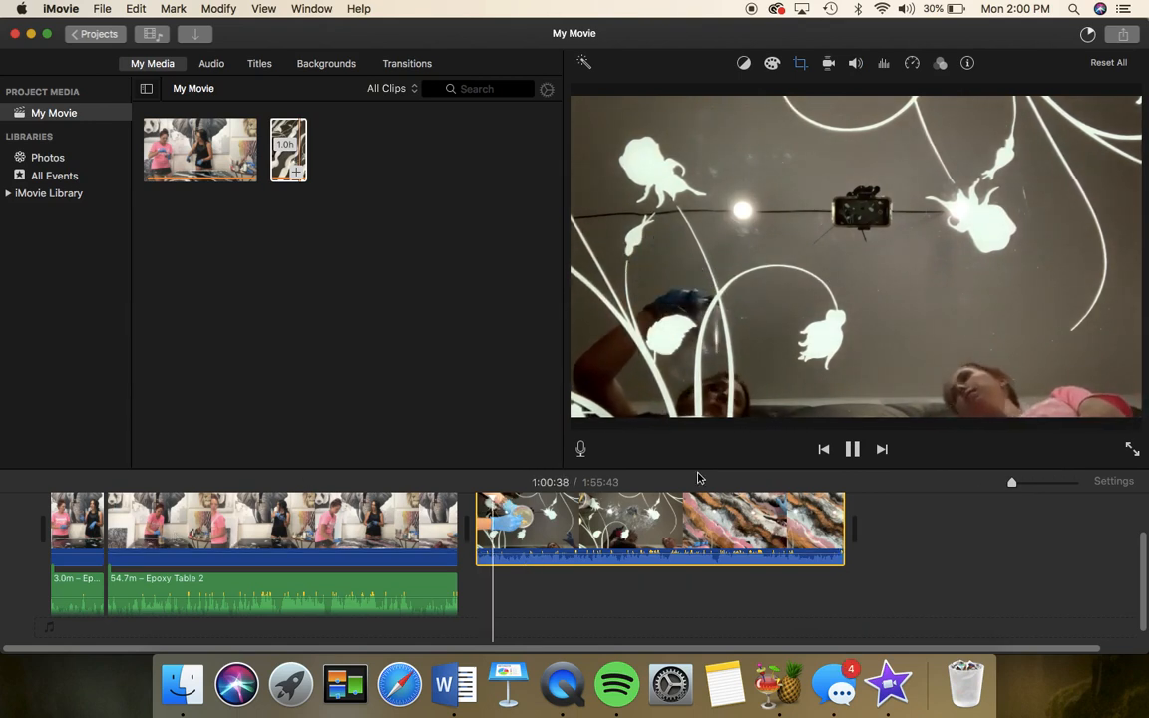
left_click_drag(1011, 483, 1021, 482)
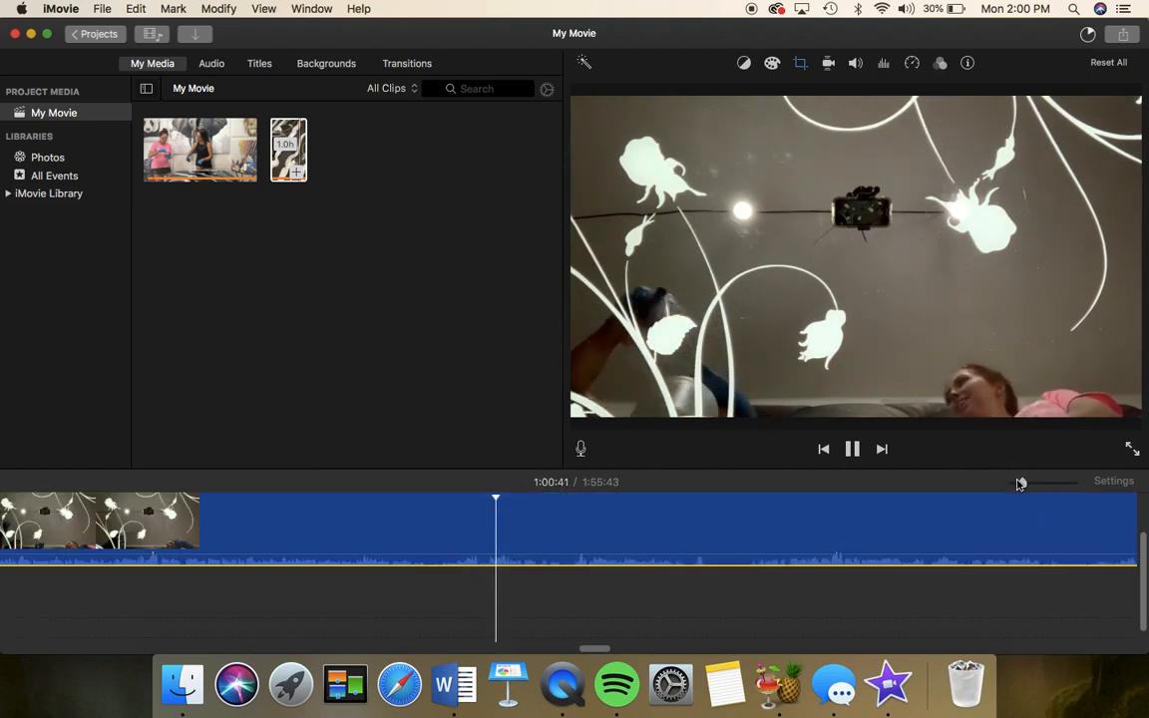
left_click(849, 449)
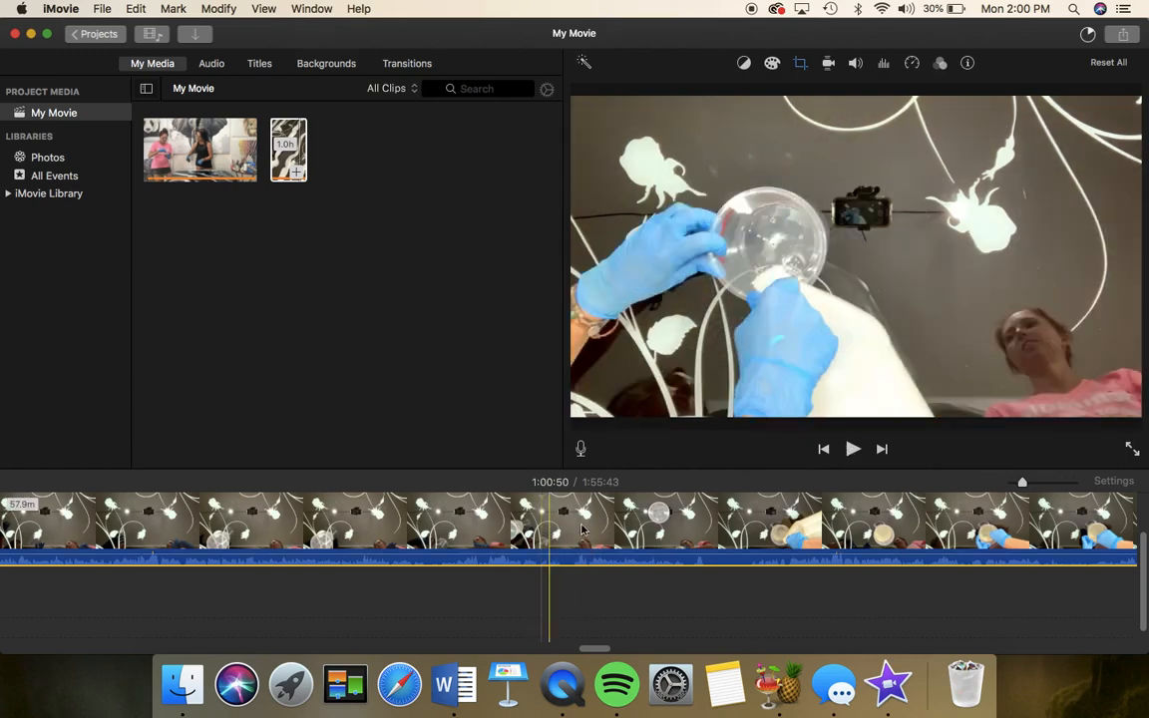
left_click(853, 449)
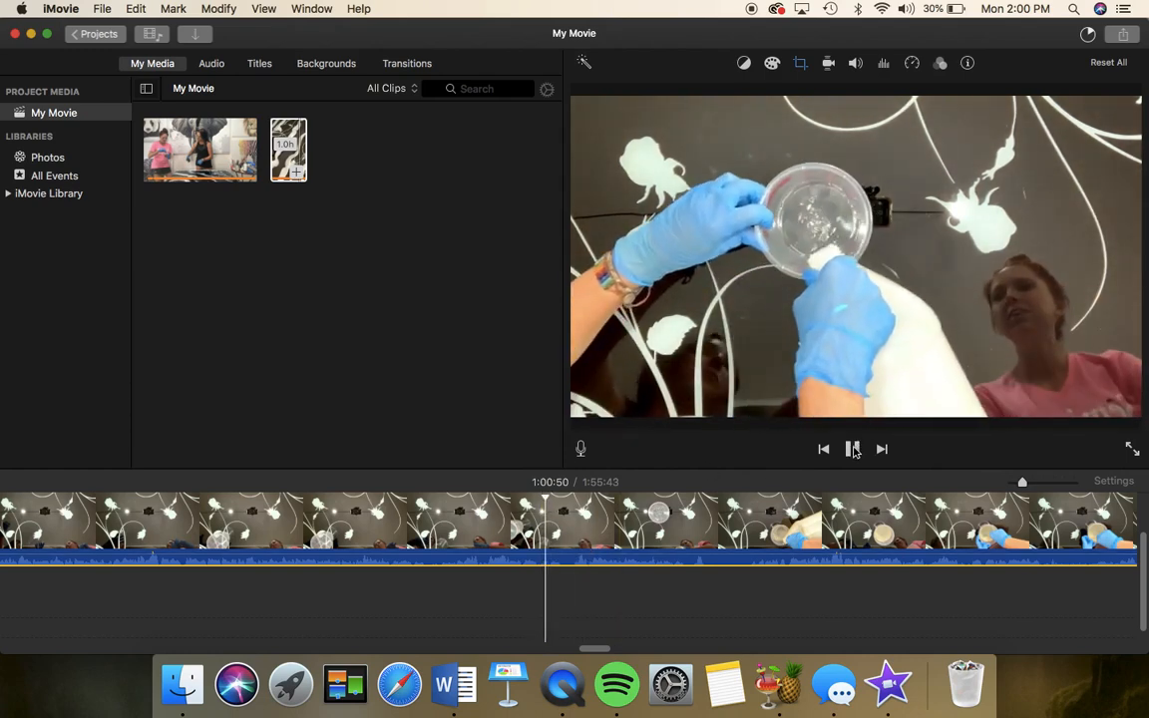
left_click(853, 448)
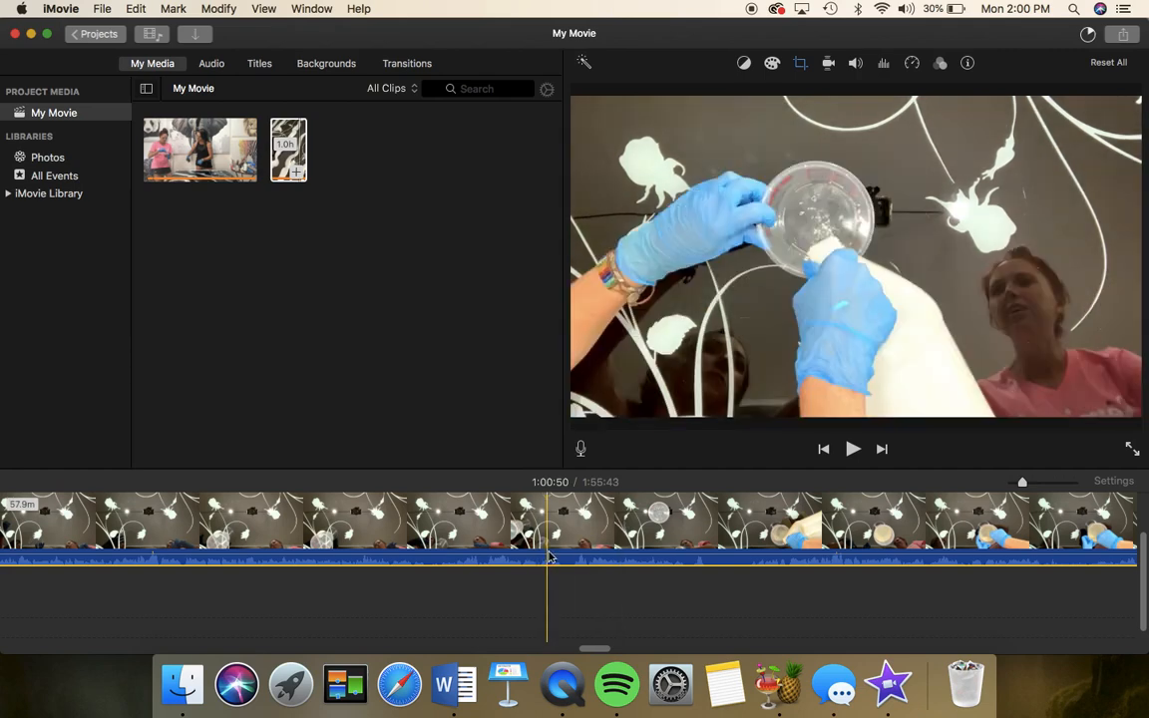
right_click(547, 541)
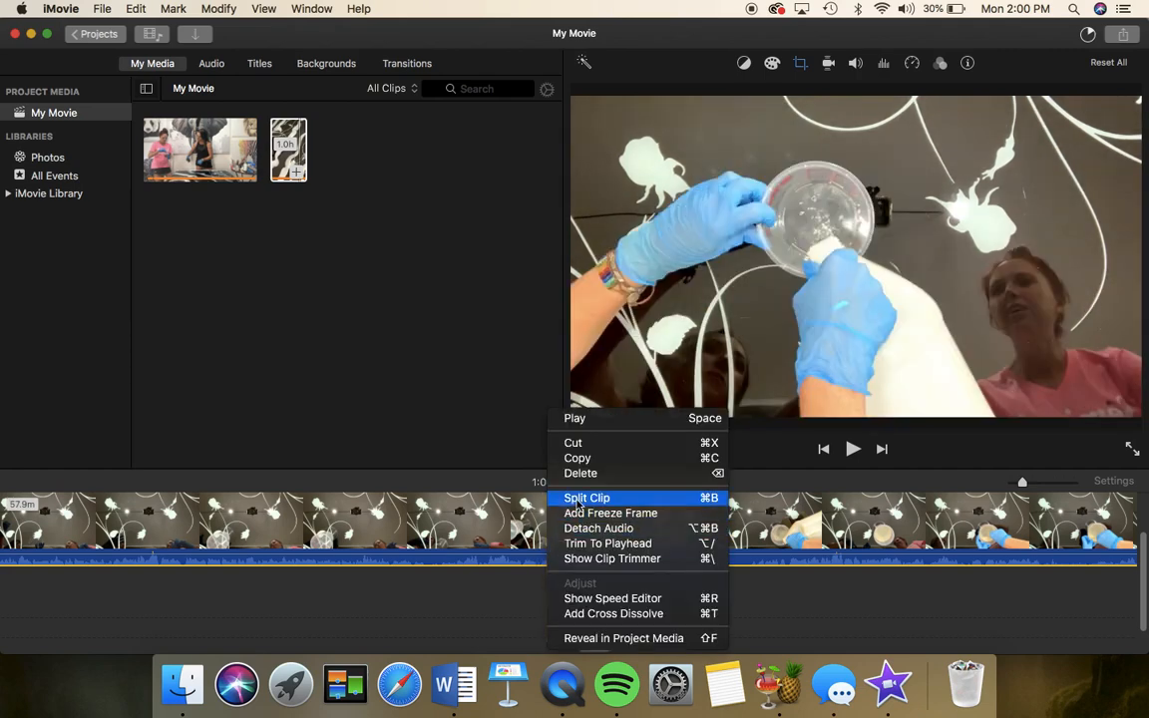
left_click(578, 498)
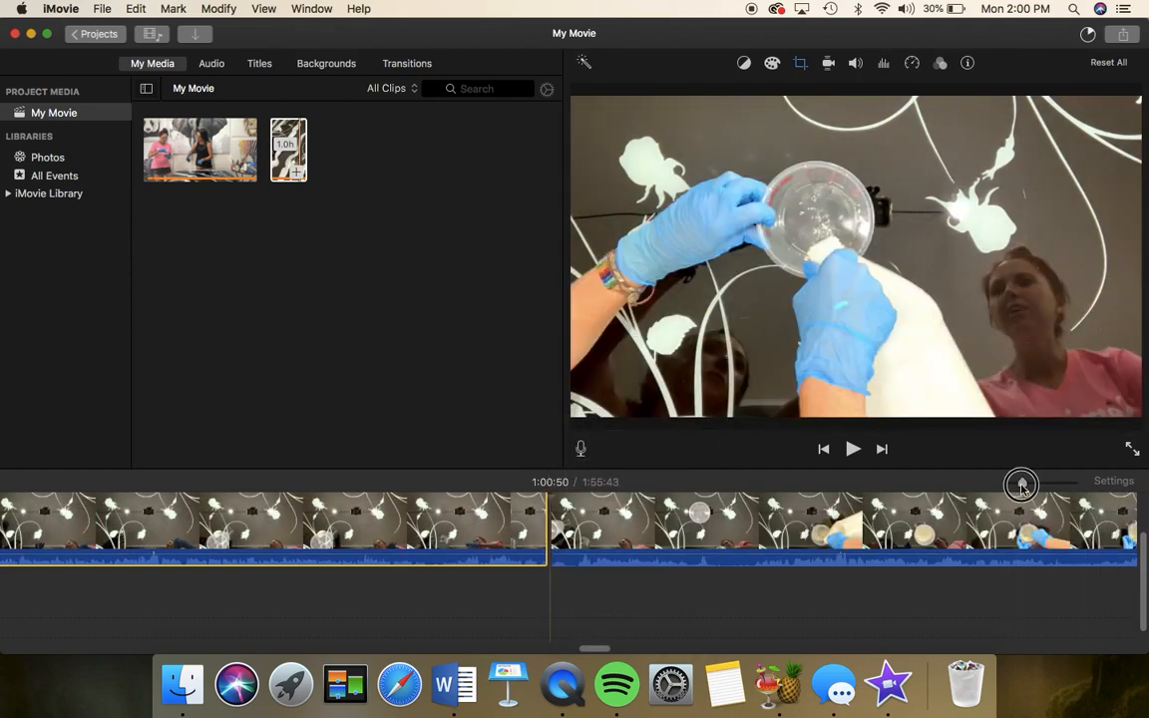
Move the 3-minute overhead segment between the two front-view segments and play across the cut to check the match
left_click_drag(1022, 486, 1013, 483)
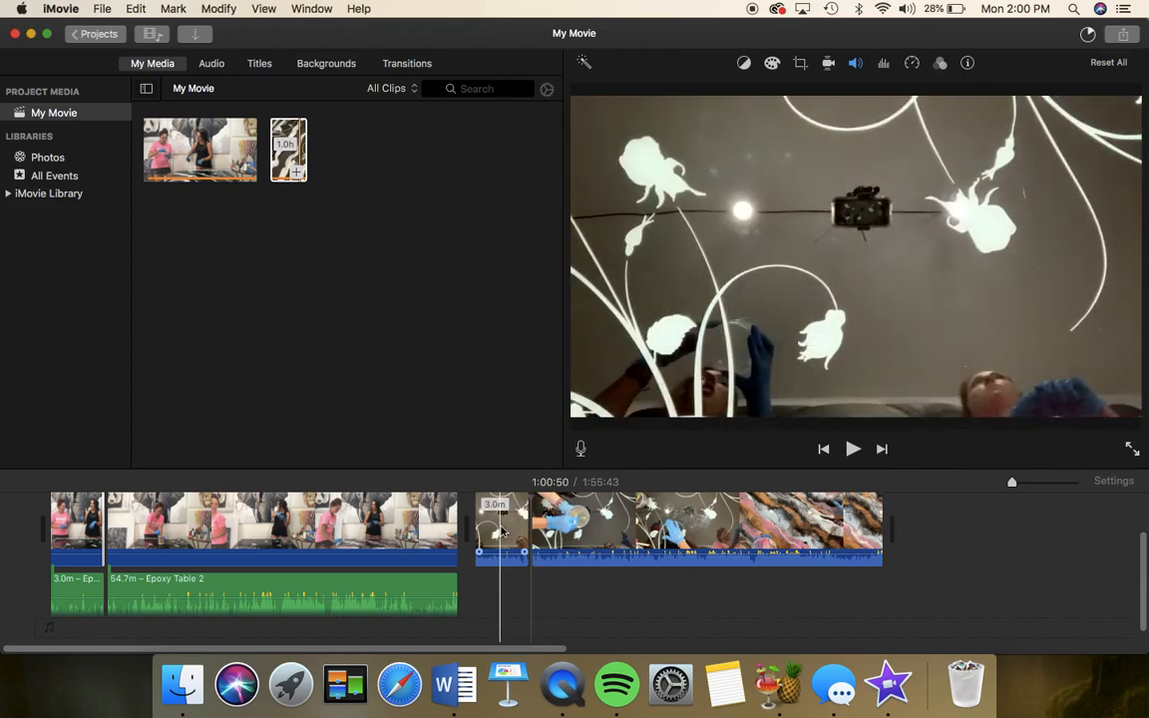
left_click_drag(501, 532, 138, 531)
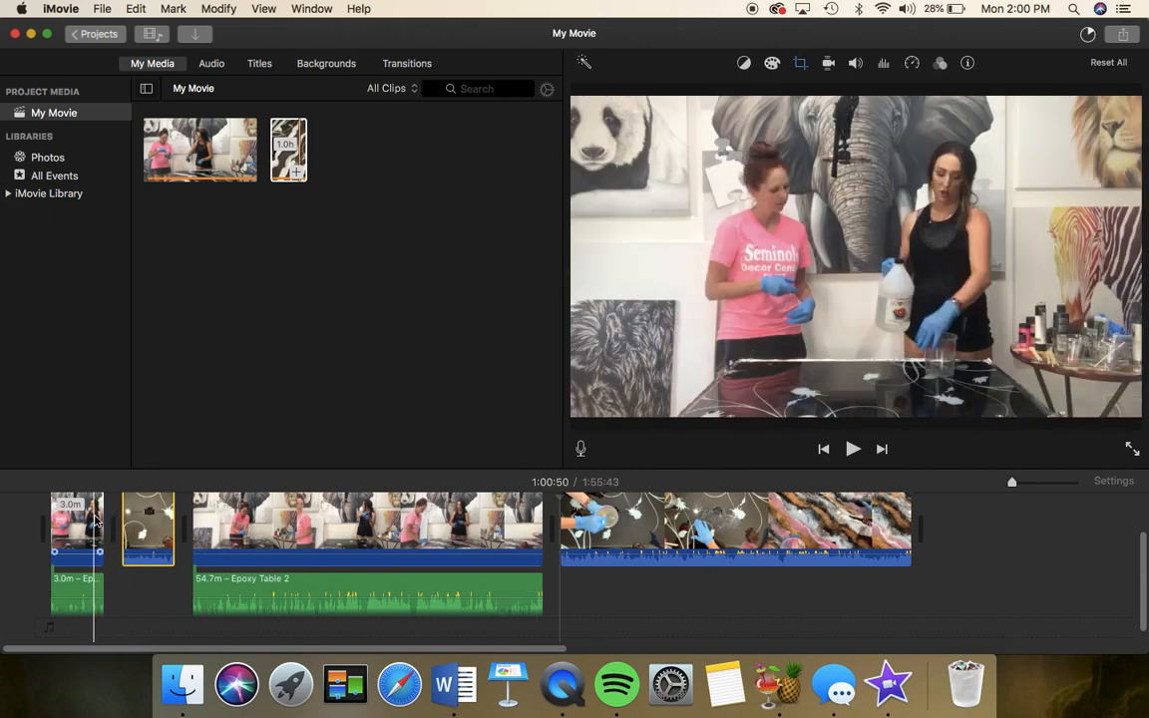
left_click(96, 520)
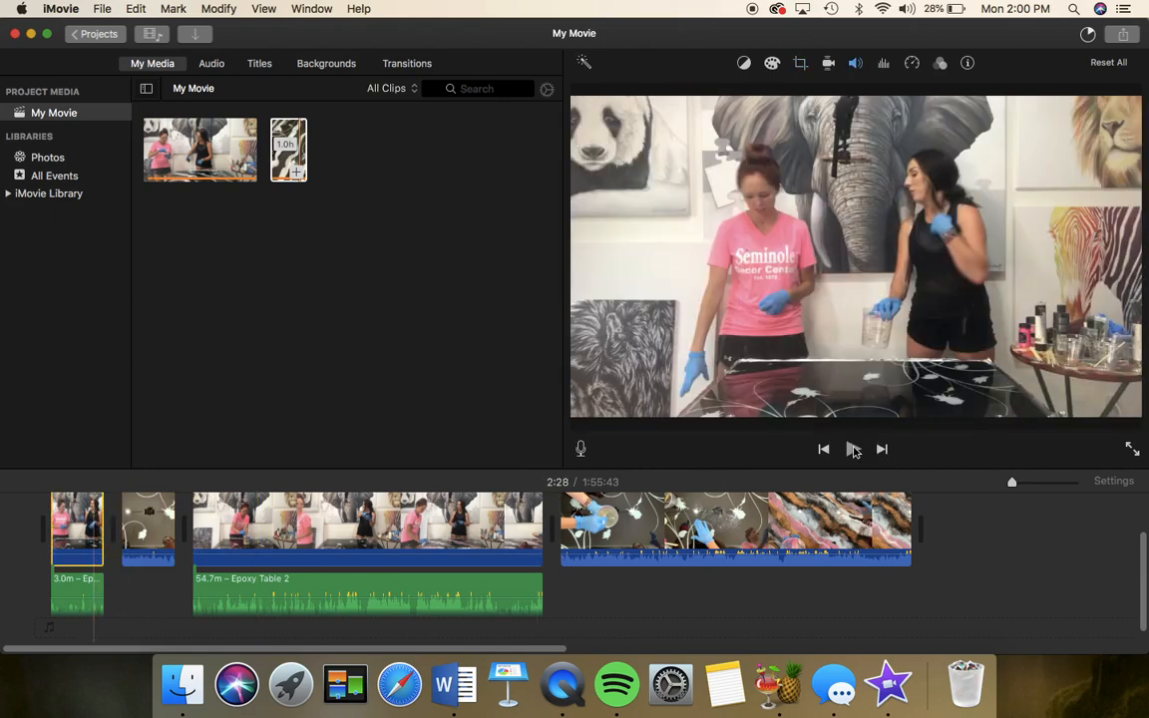
left_click(852, 451)
left_click_drag(1012, 481, 1024, 484)
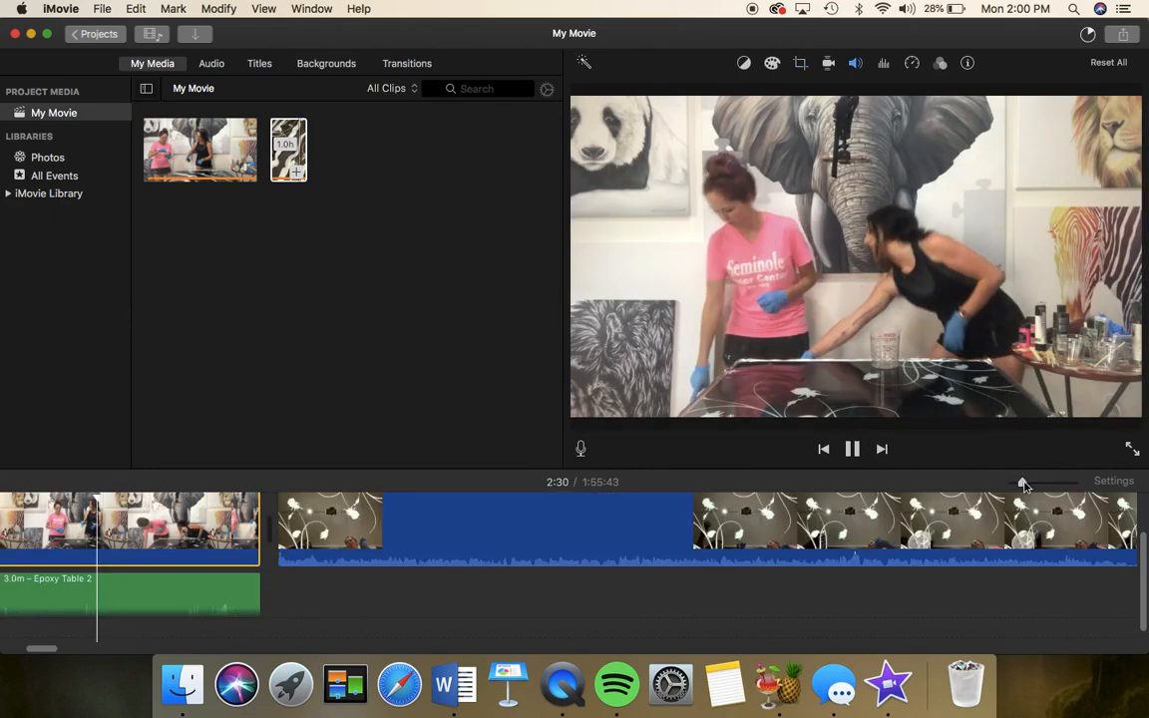
left_click(850, 449)
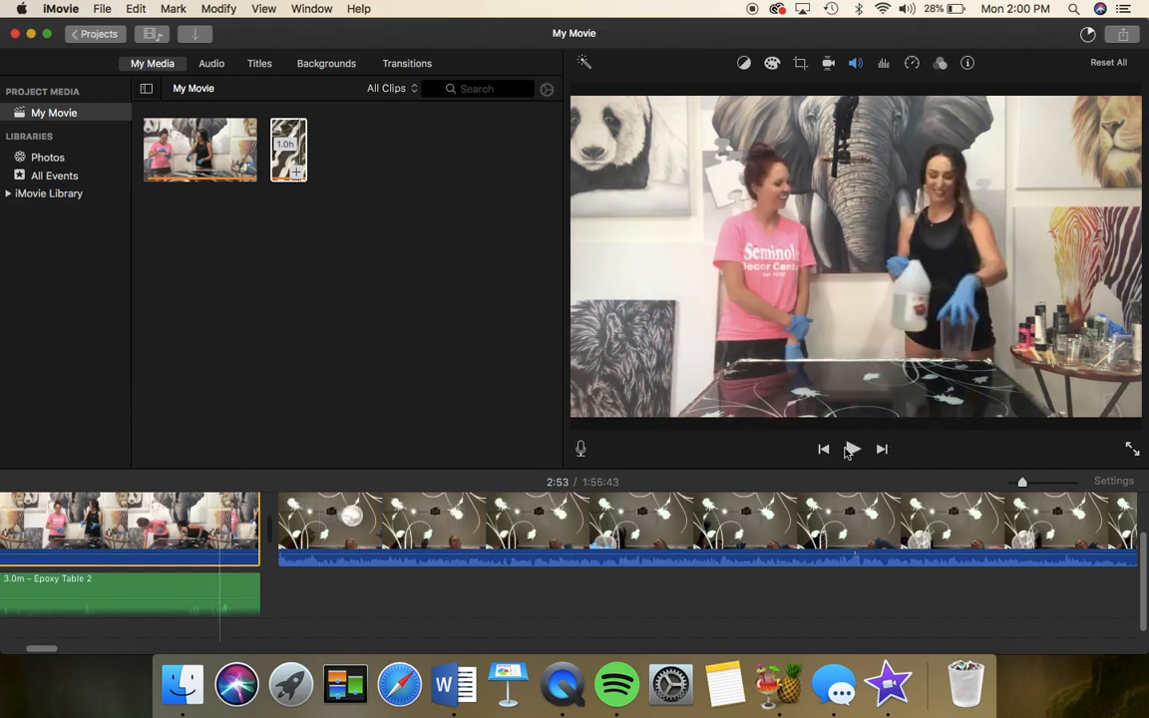
left_click(853, 451)
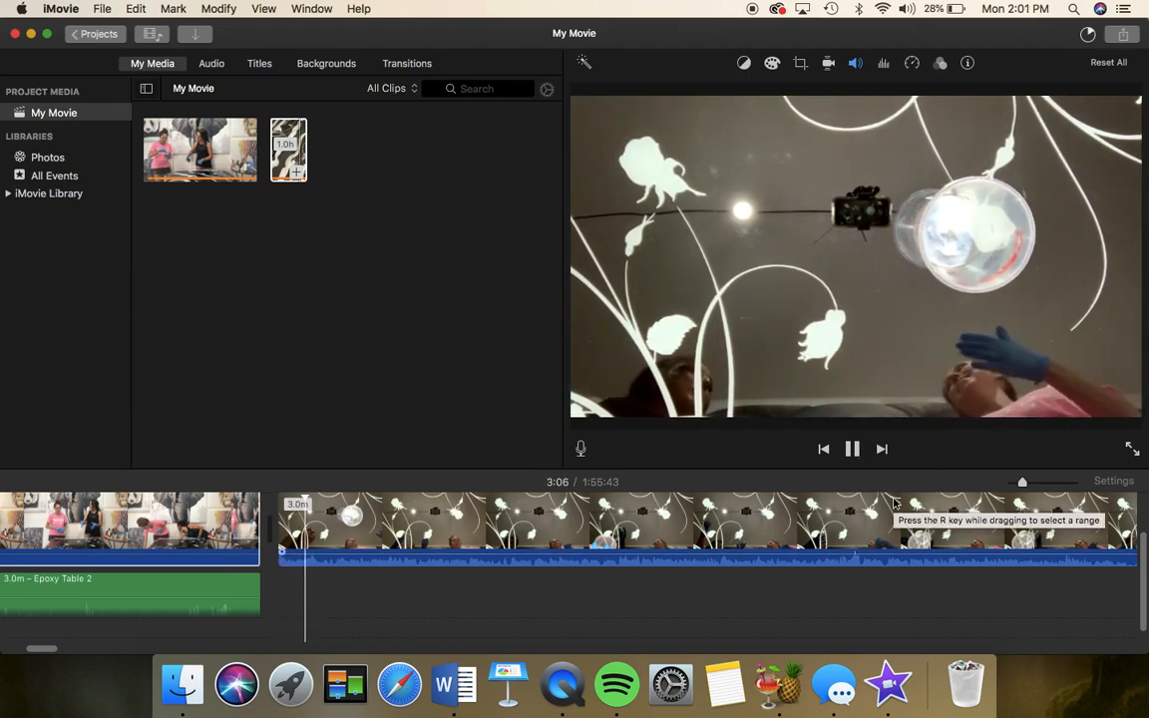
scroll(895, 509, "right", 8)
scroll(895, 503, "left", 1)
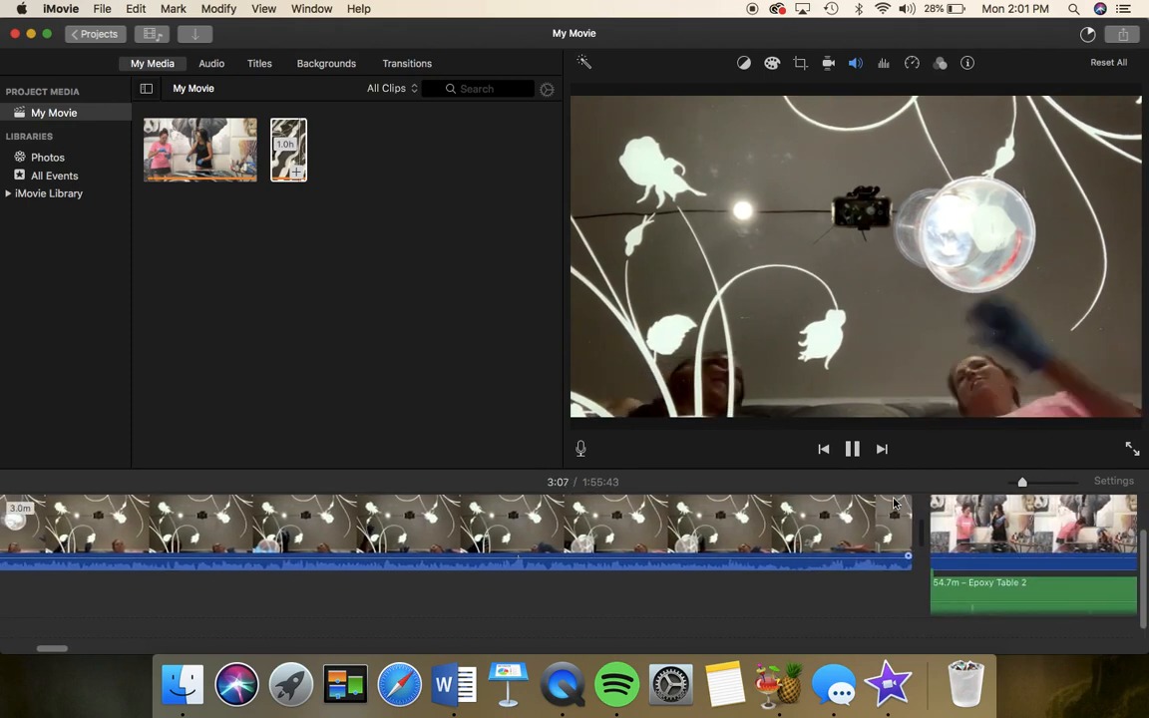
left_click(836, 534)
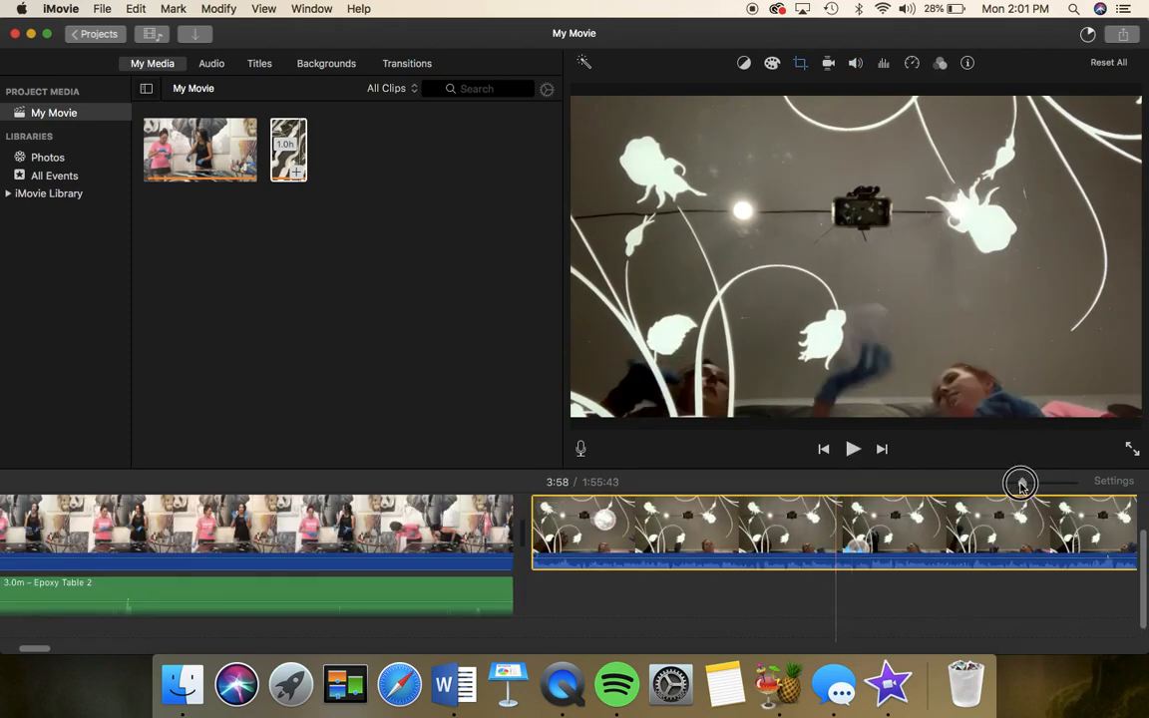
Delete the 3-minute overhead segment and move the remaining 54.8-minute overhead segment between the two front-view segments
left_click_drag(1020, 484, 1012, 483)
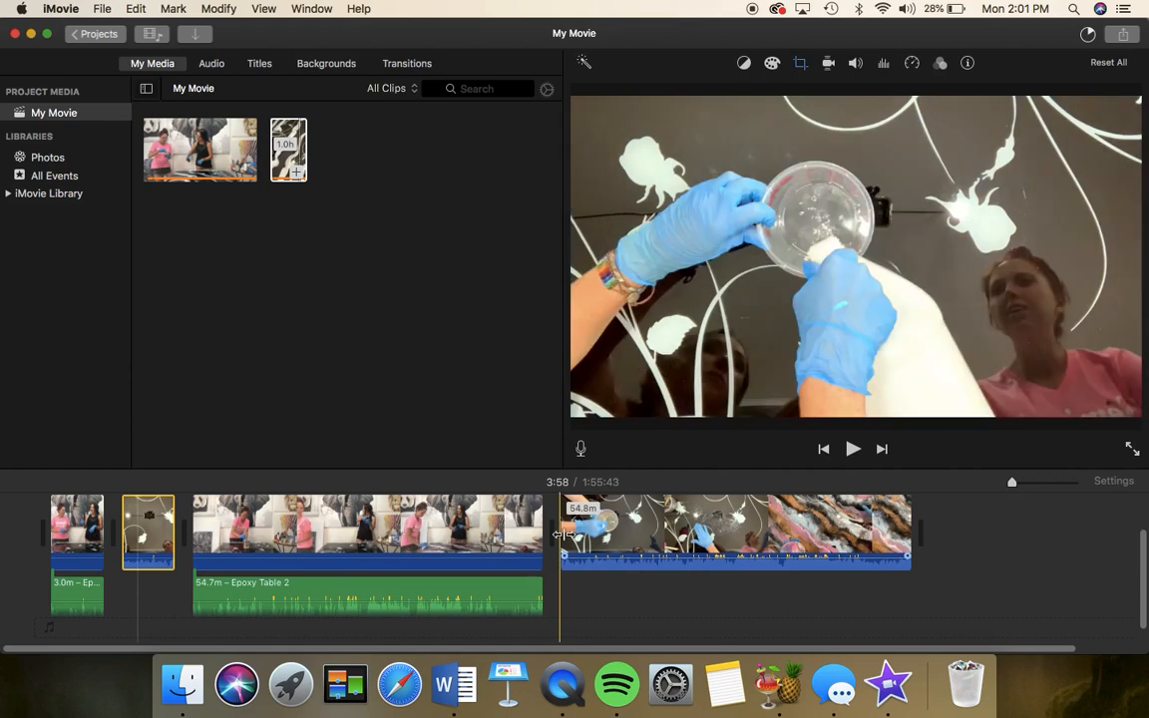
left_click(153, 535)
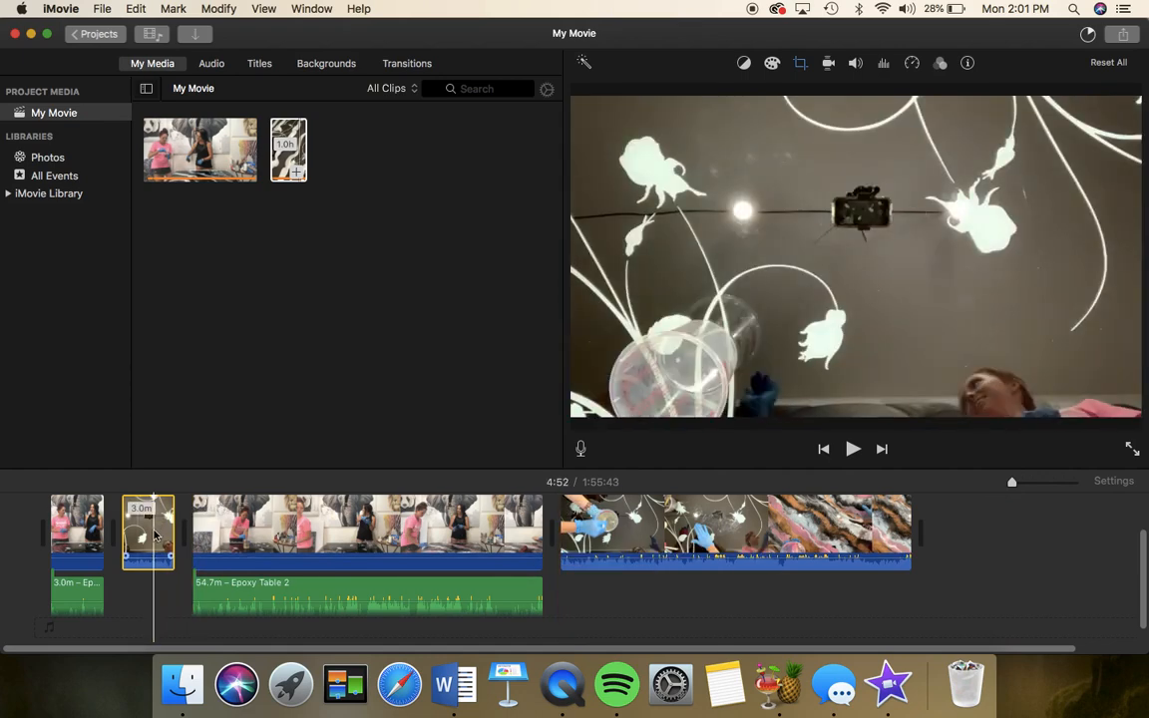
key("Delete")
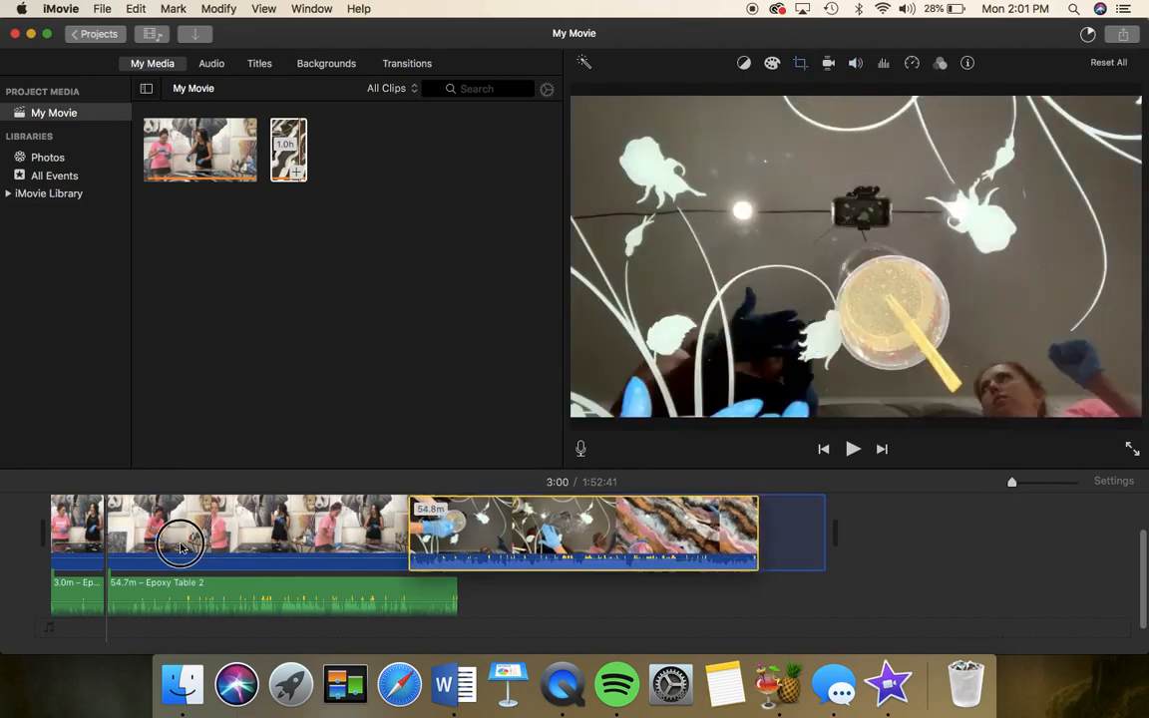
left_click_drag(180, 546, 130, 525)
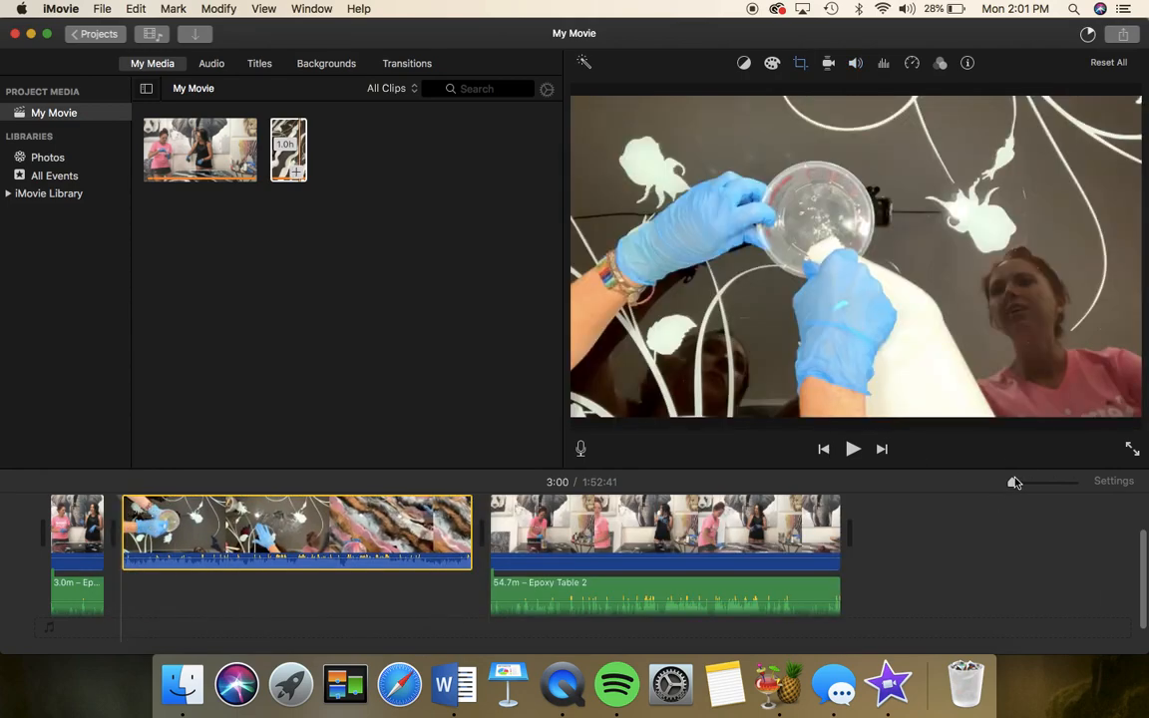
Play across the cut to the overhead view and extend the overhead segment's start by about 2 seconds, fine-tuning it to match the pouring
left_click_drag(1018, 482, 1021, 482)
scroll(433, 488, "left", 5)
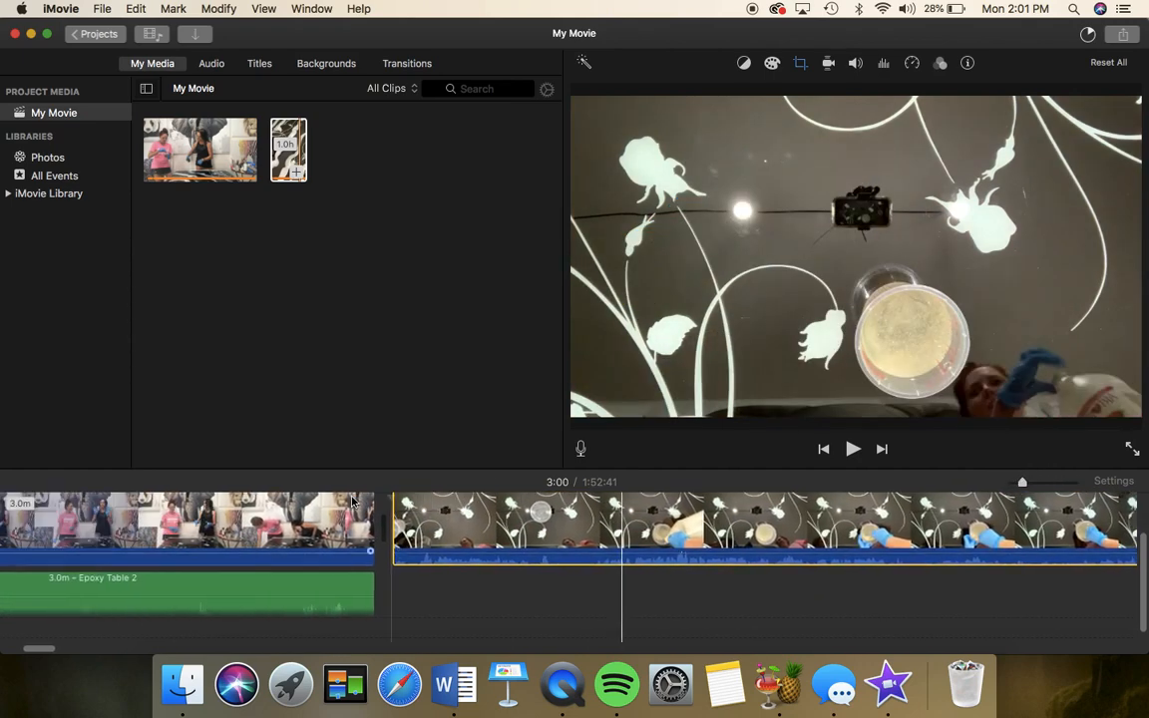
left_click(418, 508)
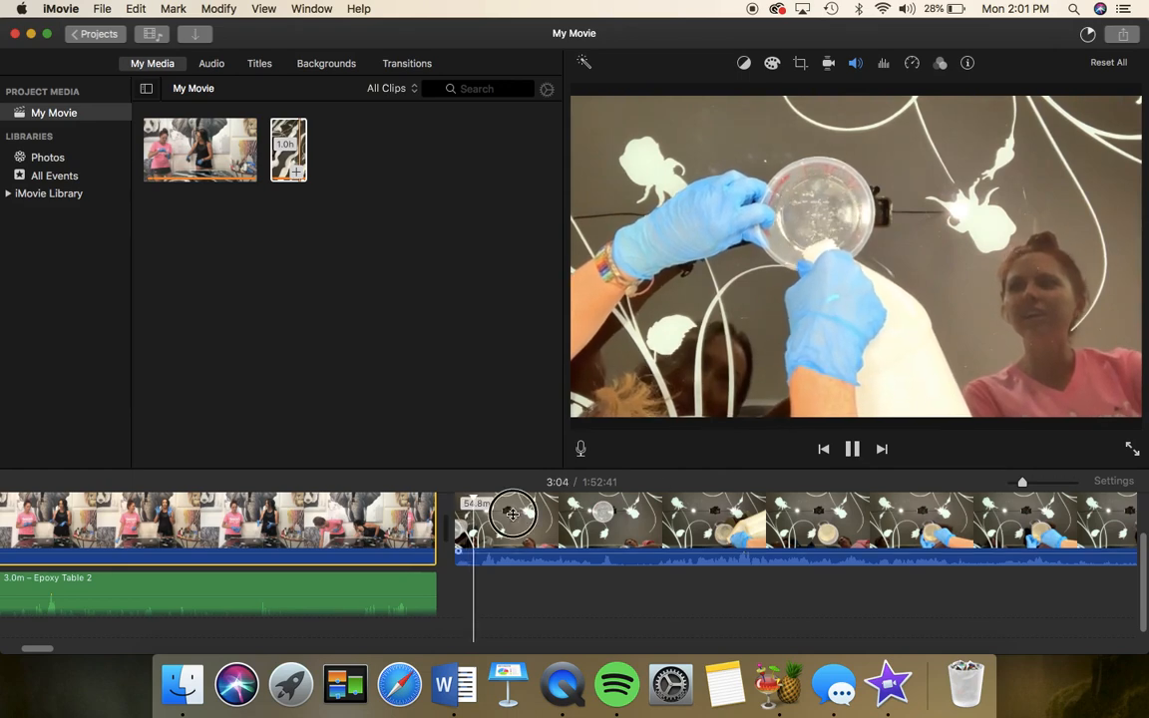
left_click(456, 523)
left_click_drag(456, 523, 407, 528)
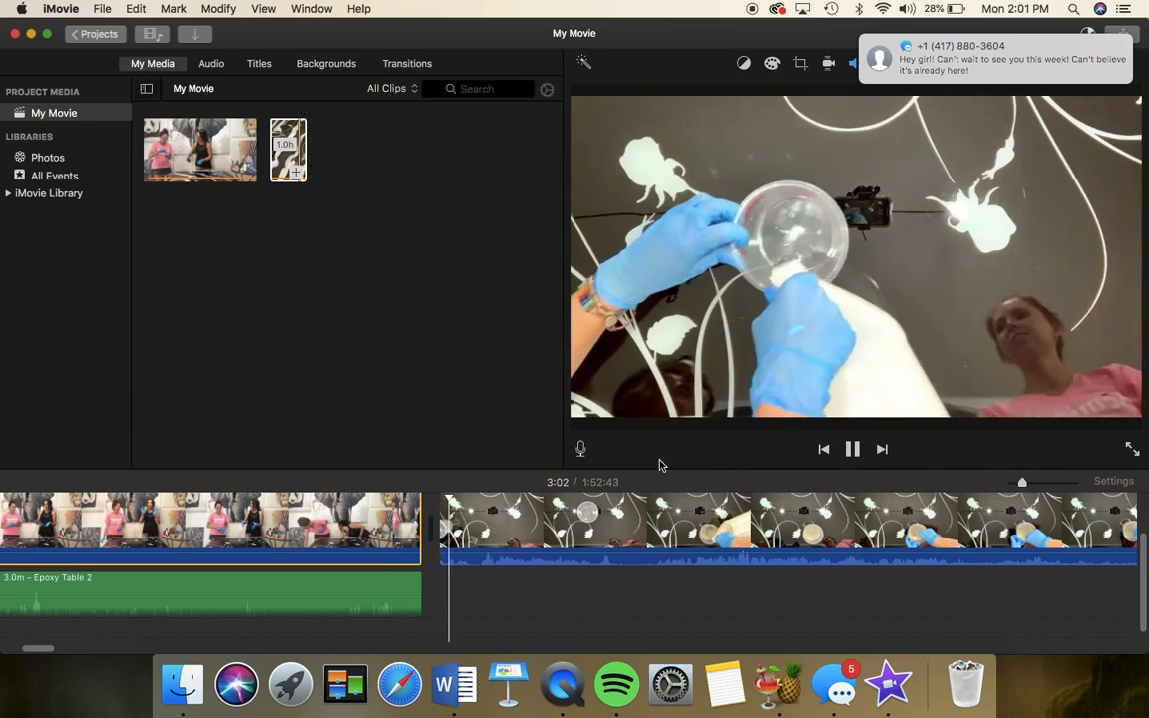
left_click(441, 518)
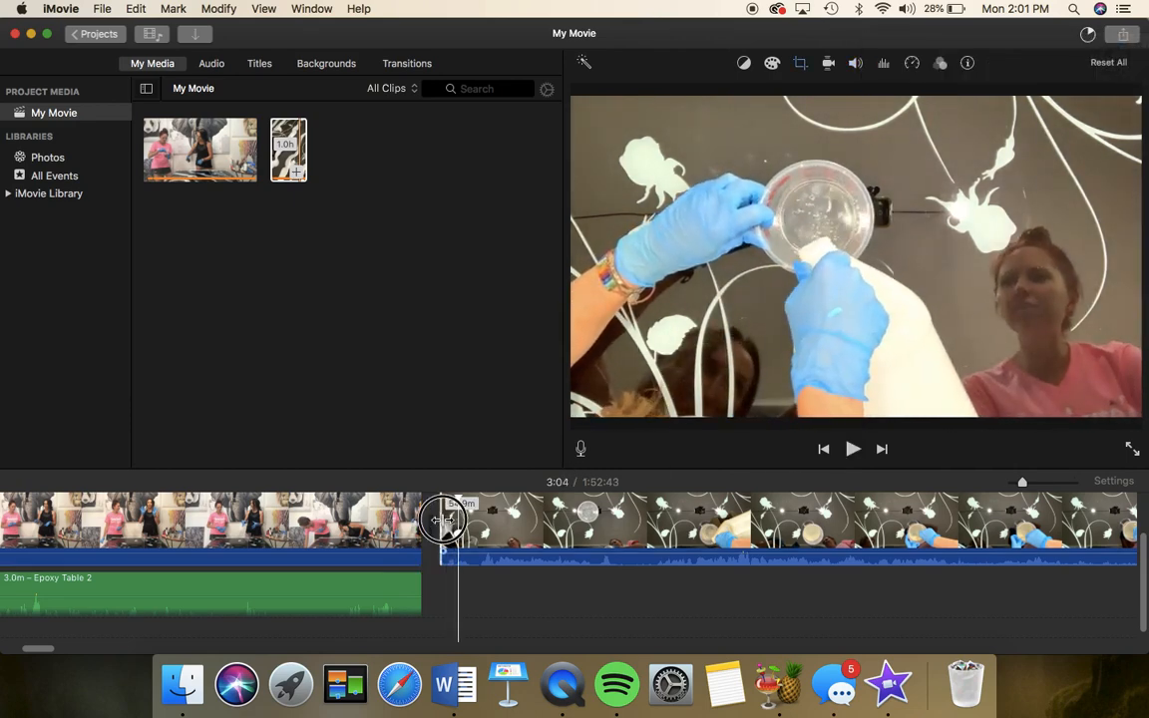
left_click_drag(442, 519, 447, 521)
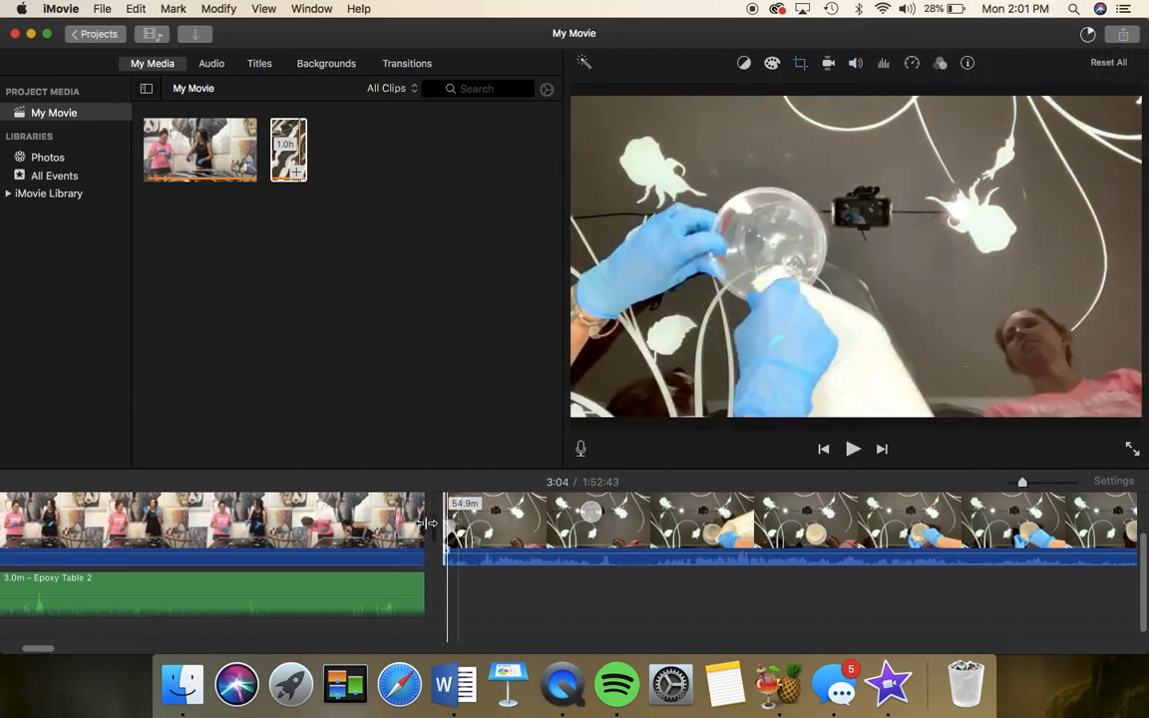
Play across the cut into the overhead view and split the overhead segment 6.9 seconds after its start
left_click(409, 524)
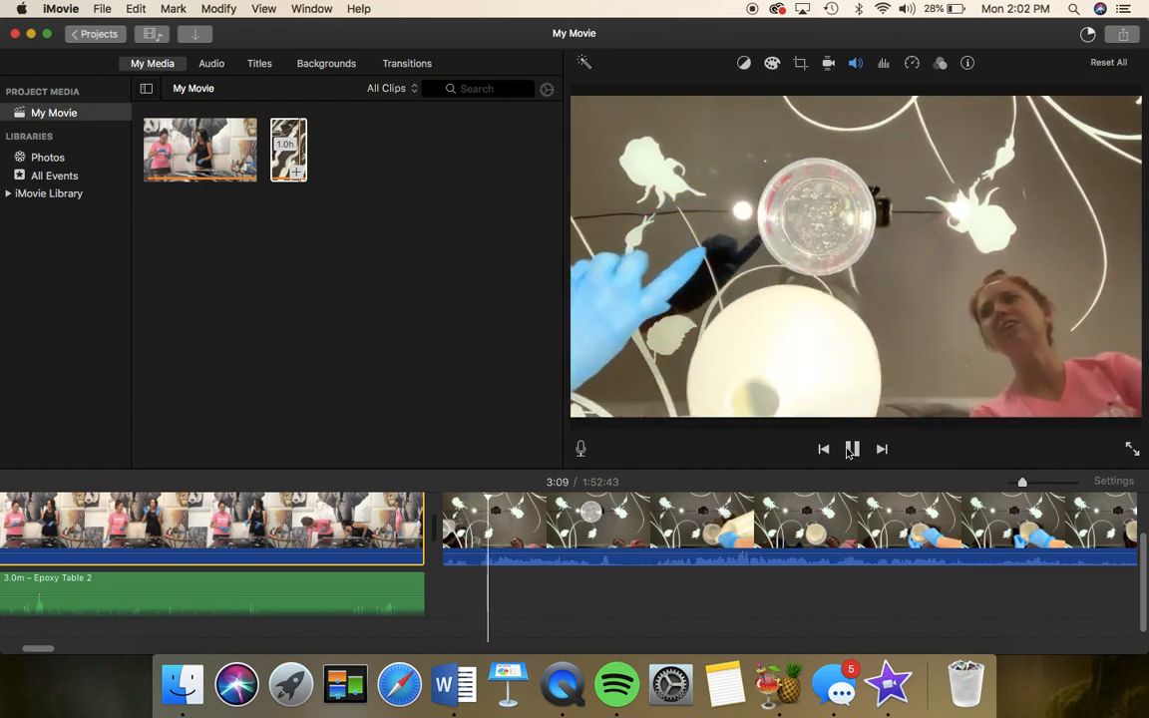
left_click(850, 449)
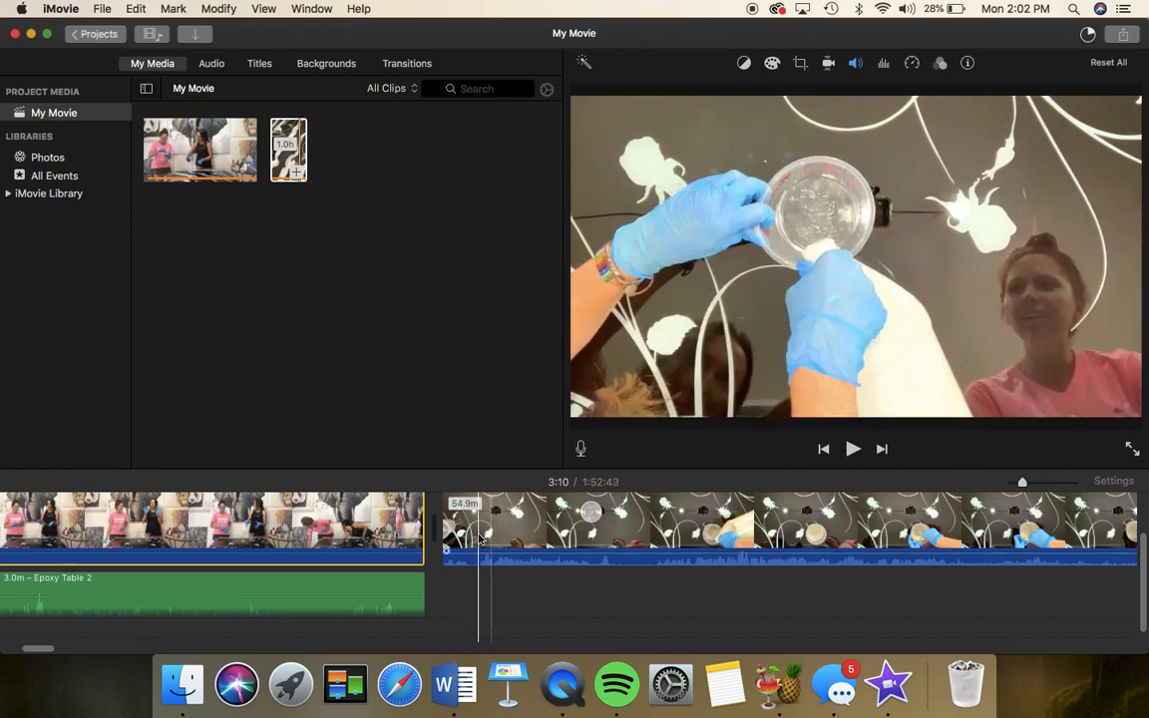
left_click(478, 539)
right_click(479, 539)
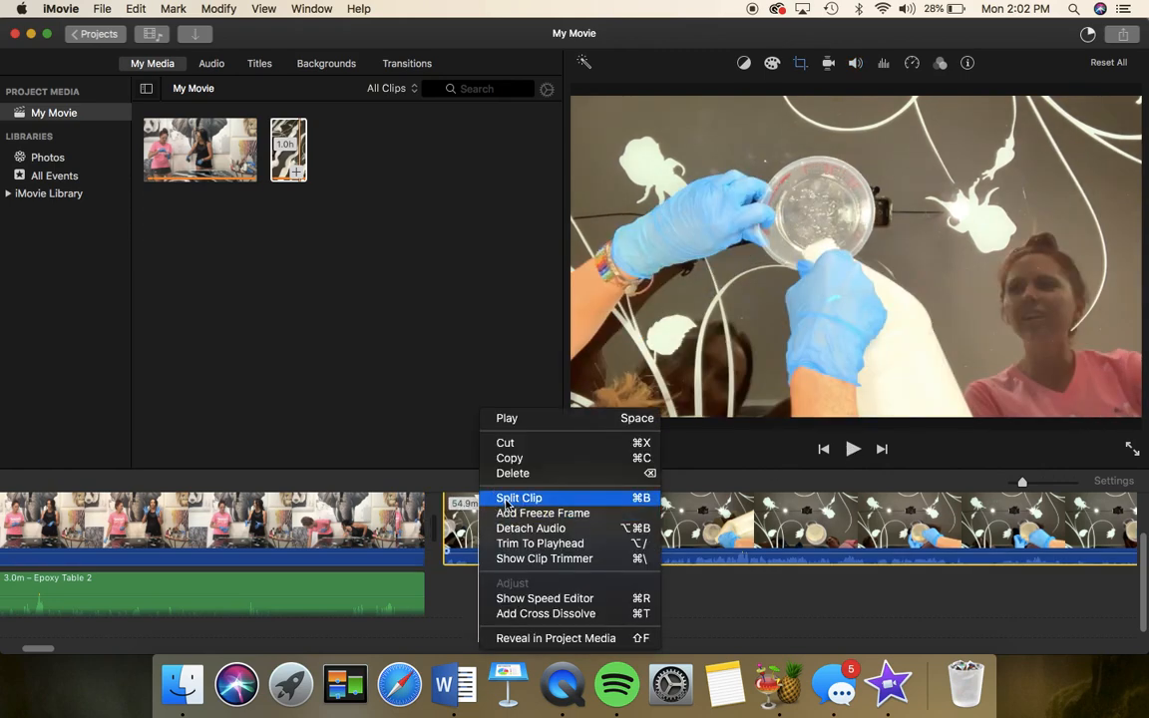
left_click(539, 498)
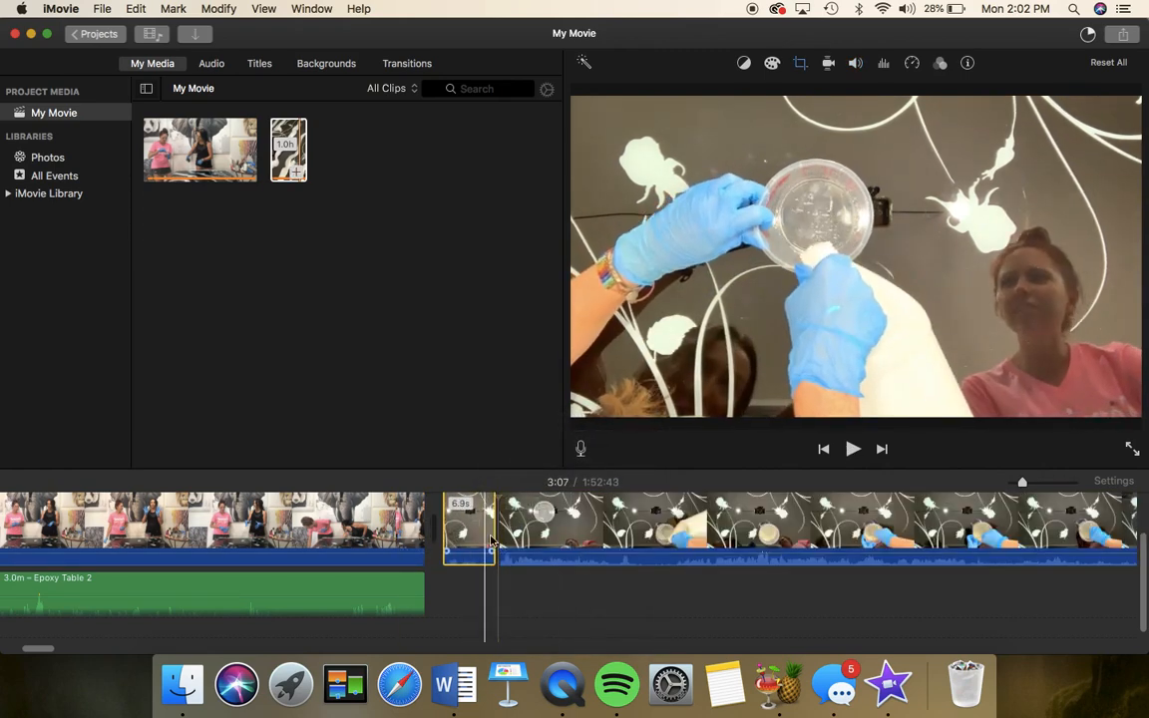
Play through the new split and move the long overhead segment after the last front-view segment
left_click(412, 543)
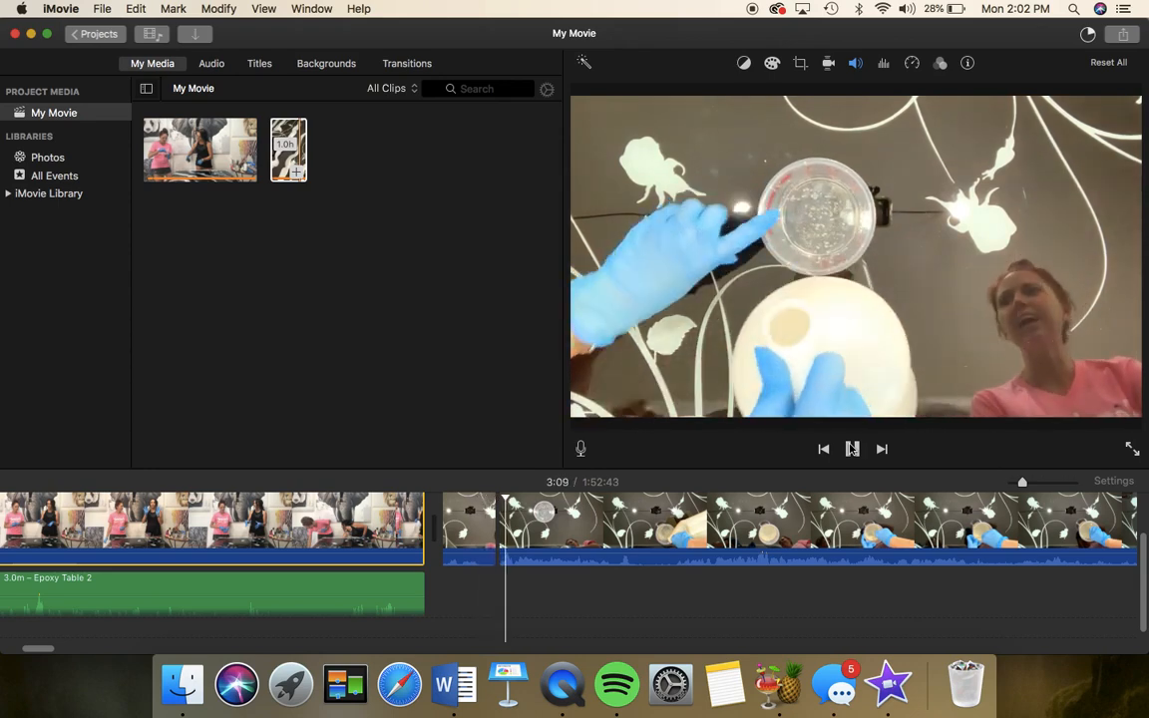
left_click(852, 449)
left_click_drag(1023, 485, 1013, 489)
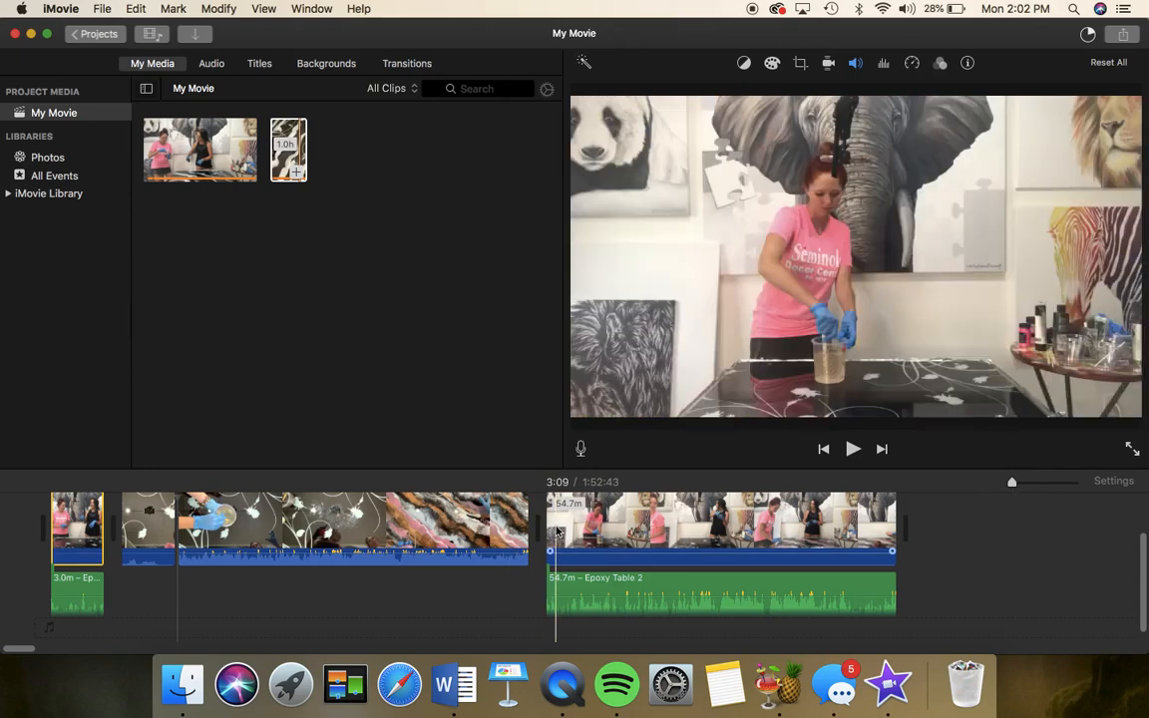
left_click_drag(229, 526, 976, 531)
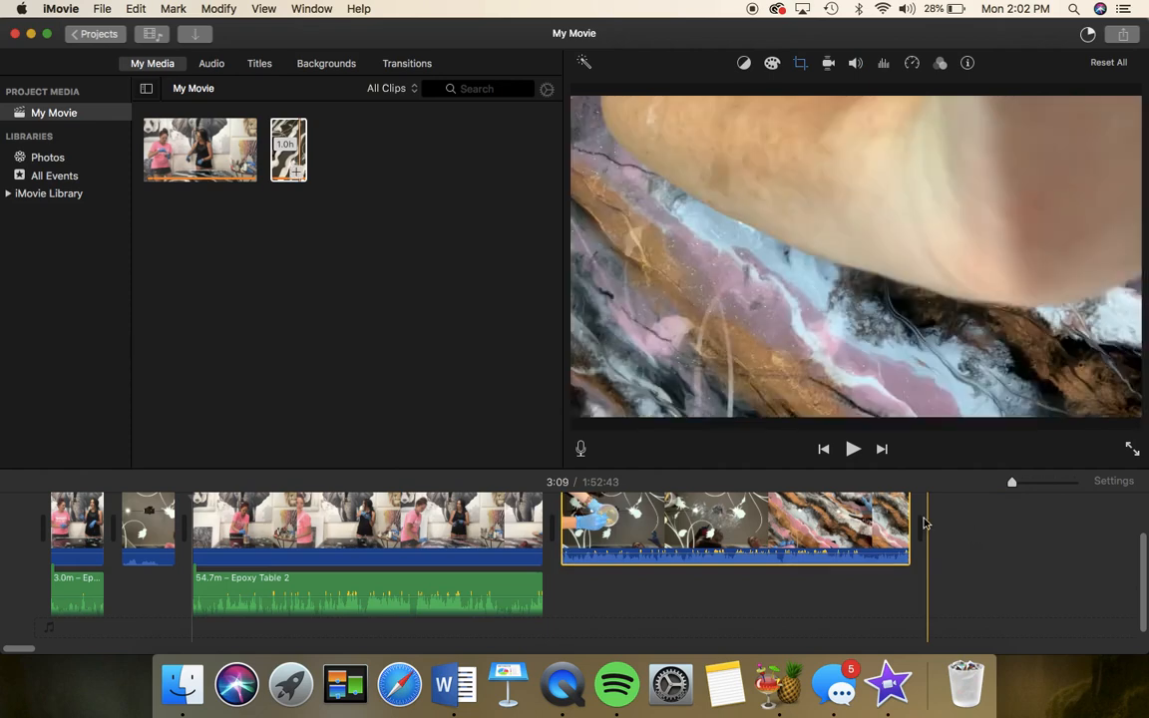
Play the start of the 54.7-minute front-view segment and find the matching pouring moment at about 3:14
left_click(207, 525)
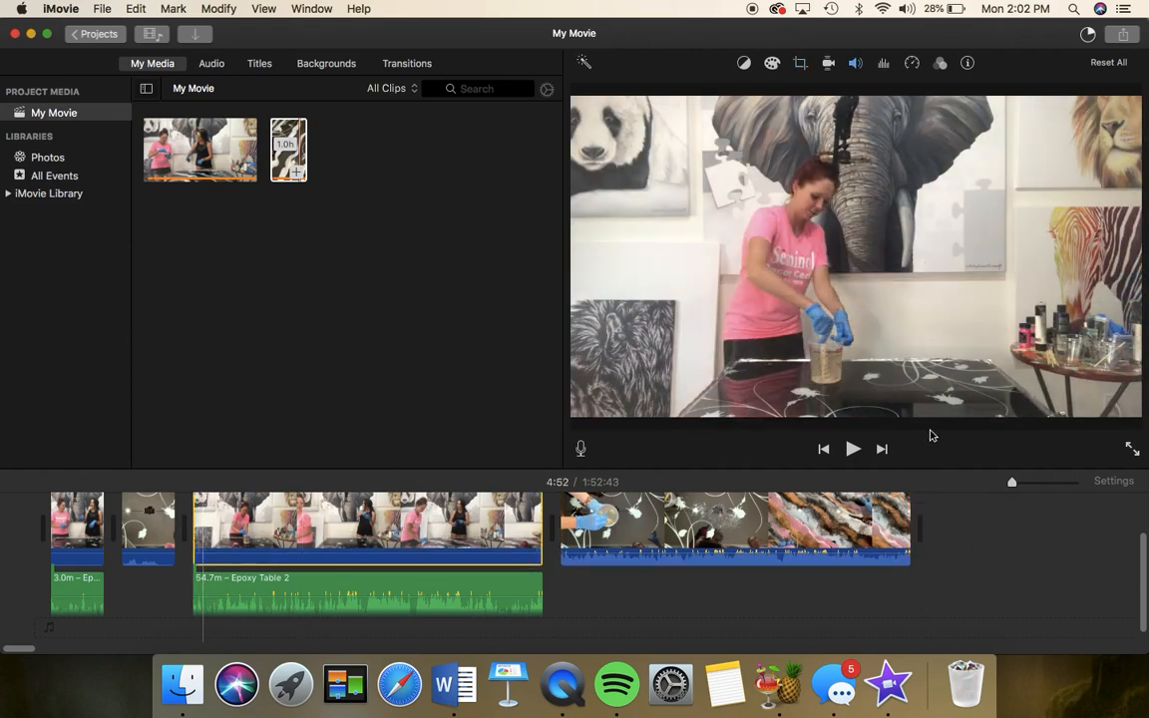
left_click(823, 450)
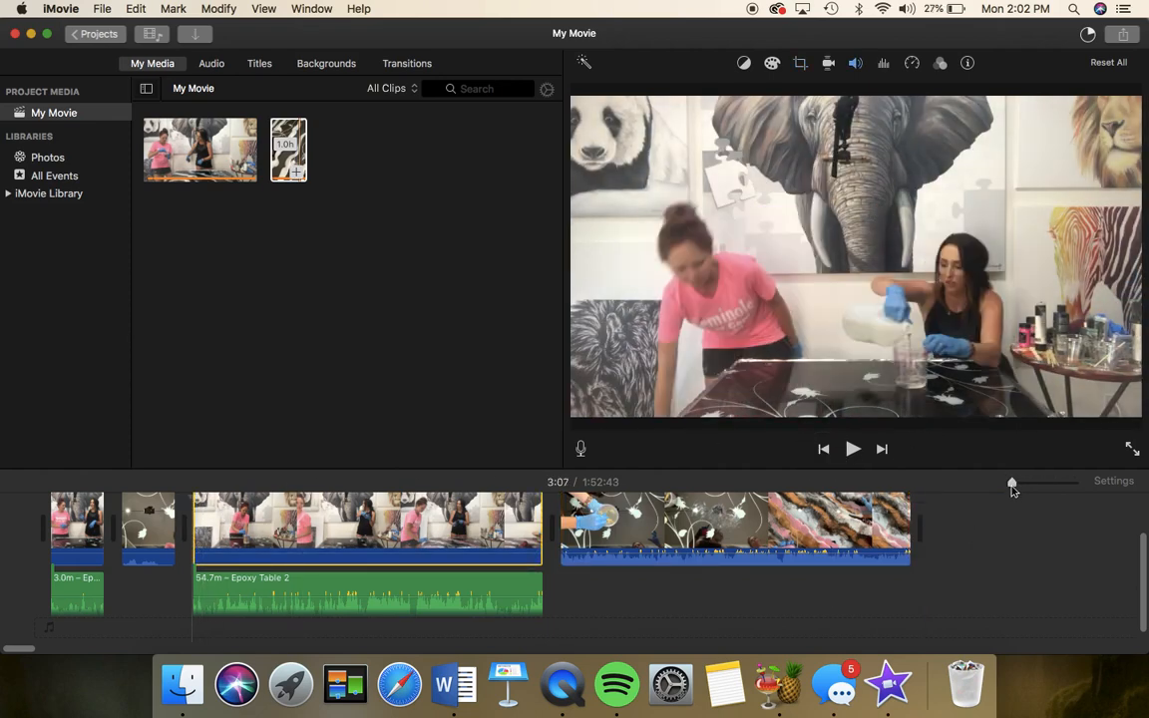
left_click_drag(1014, 484, 1021, 483)
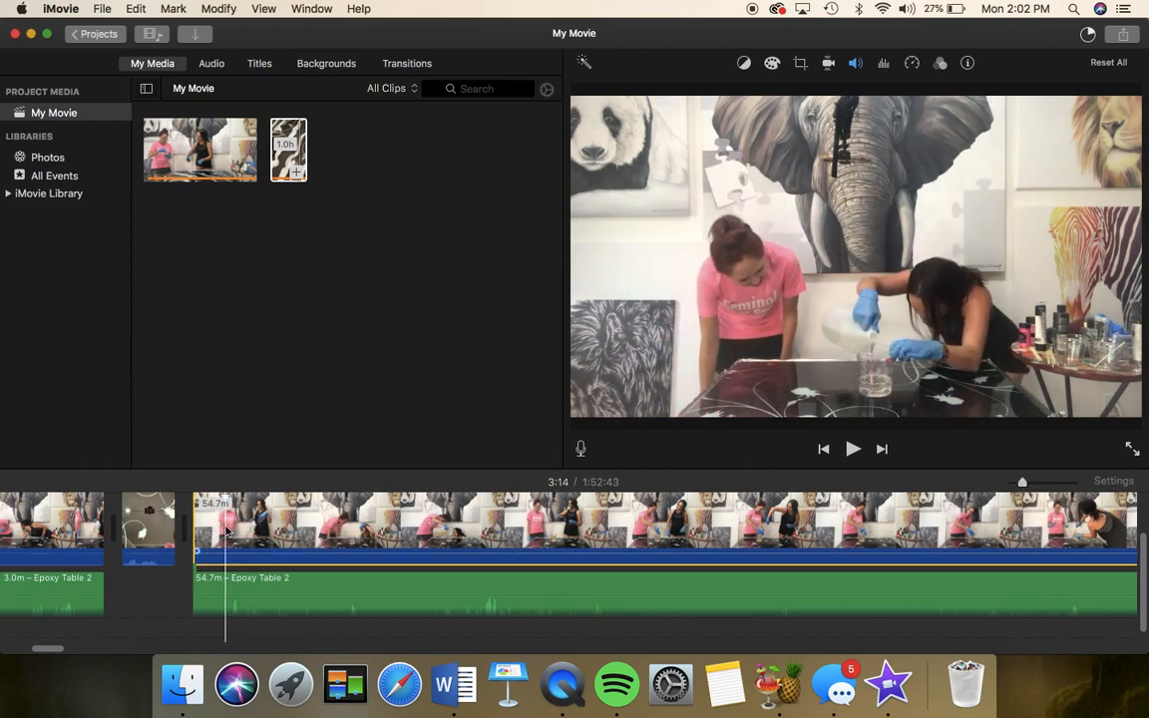
right_click(226, 532)
left_click(786, 454)
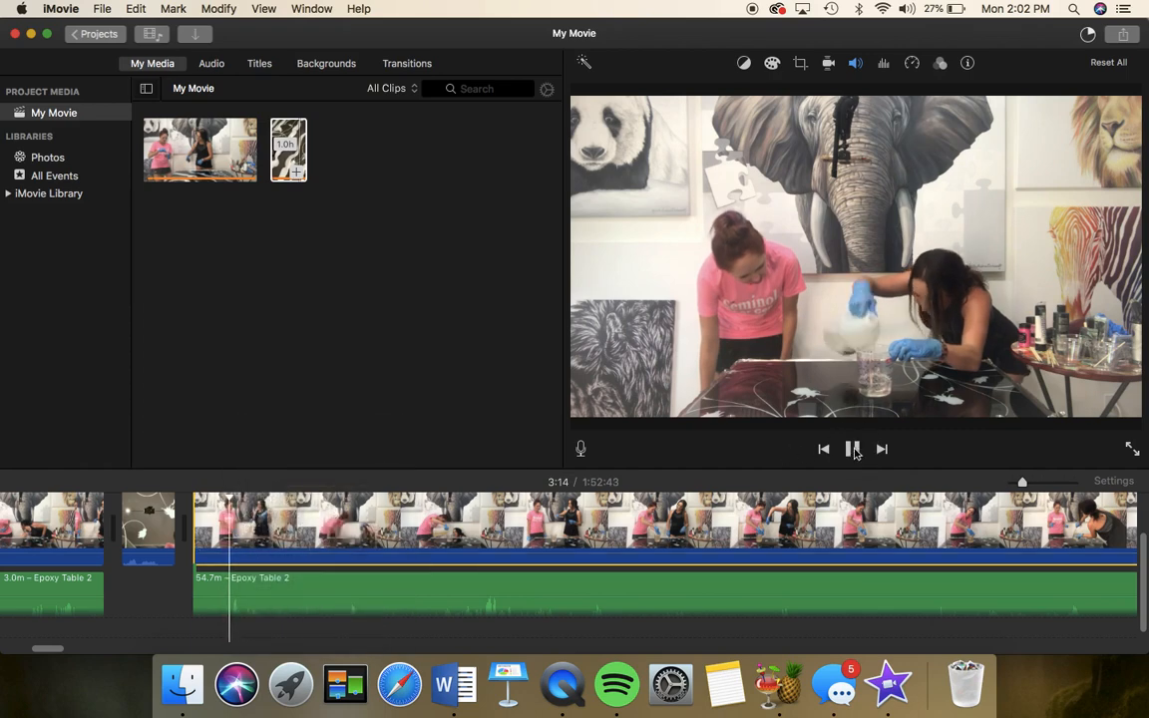
left_click(854, 452)
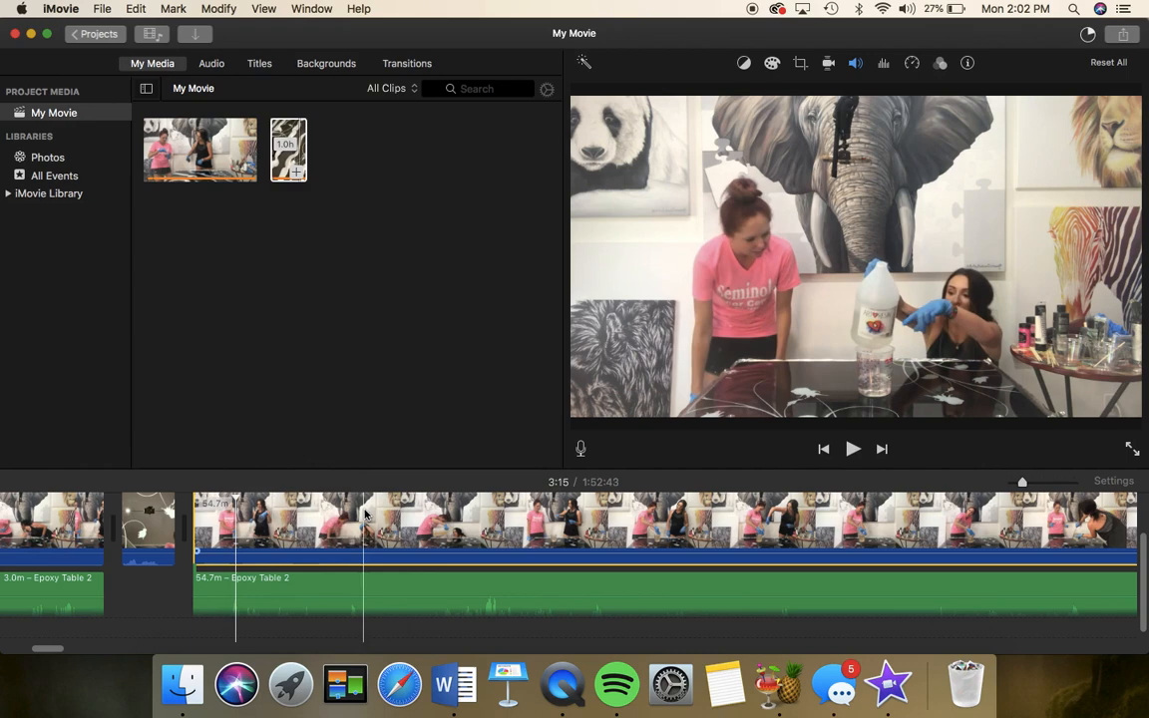
right_click(228, 537)
left_click(258, 511)
left_click(136, 9)
left_click(145, 27)
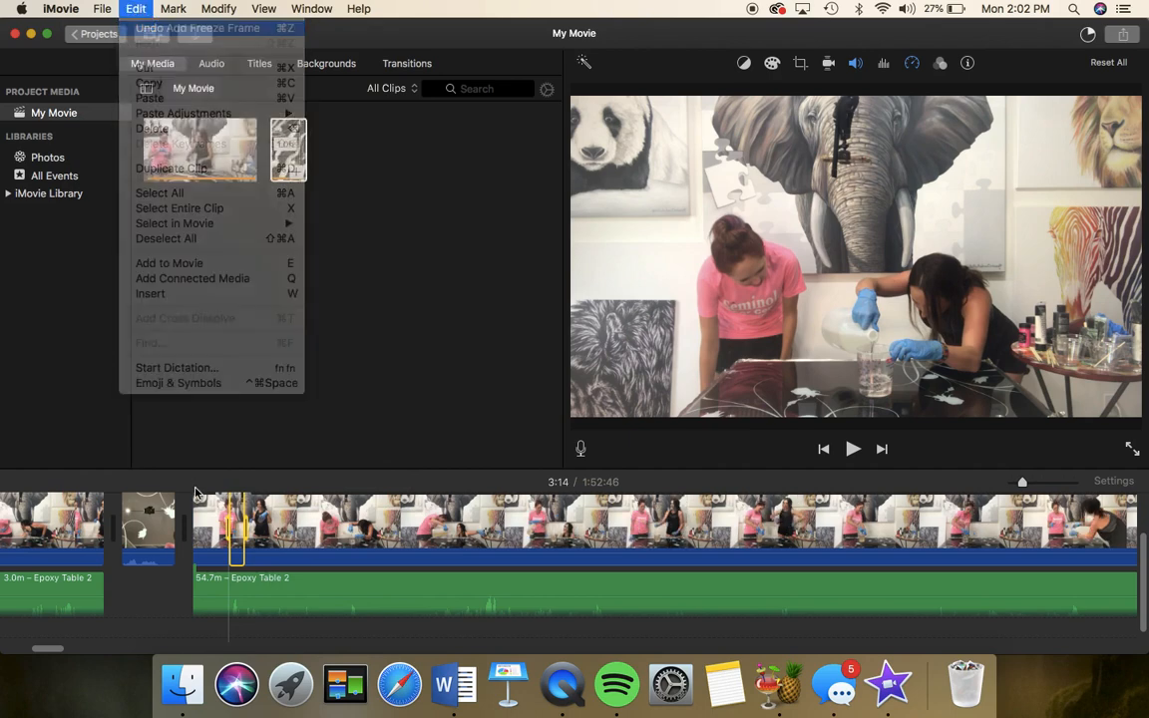
Split the 54.7-minute front-view segment and its detached audio at 3:14 and remove the leading 6.9-second piece with its audio
right_click(229, 541)
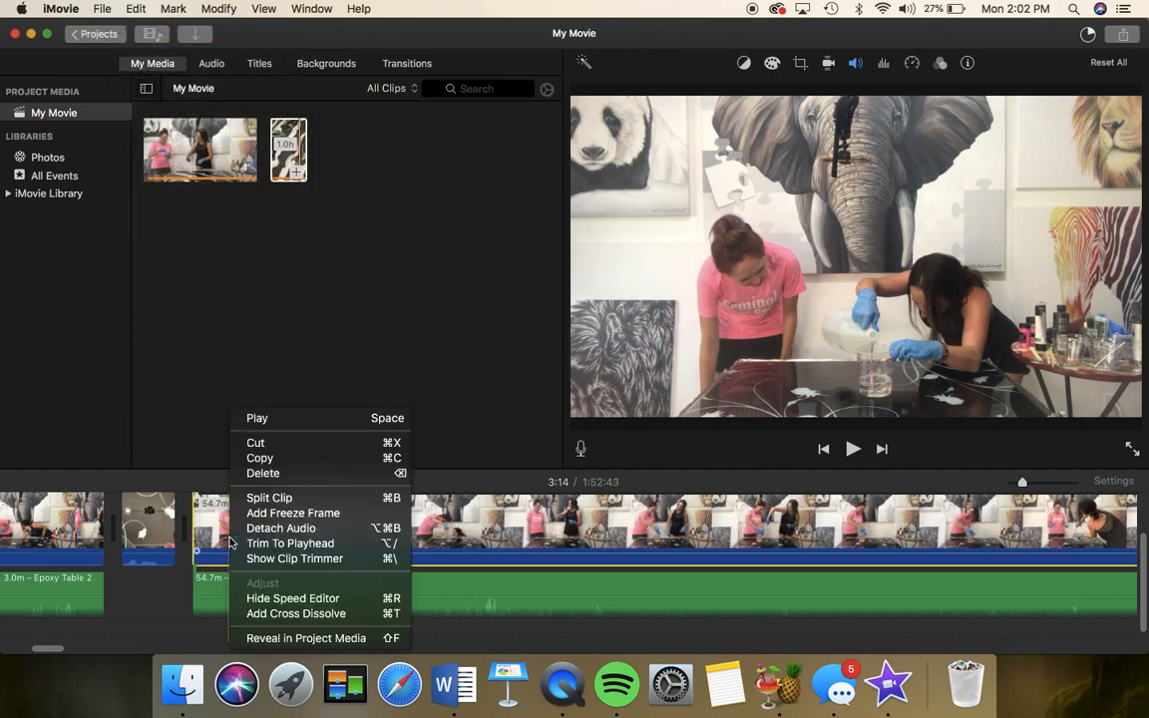
left_click(262, 495)
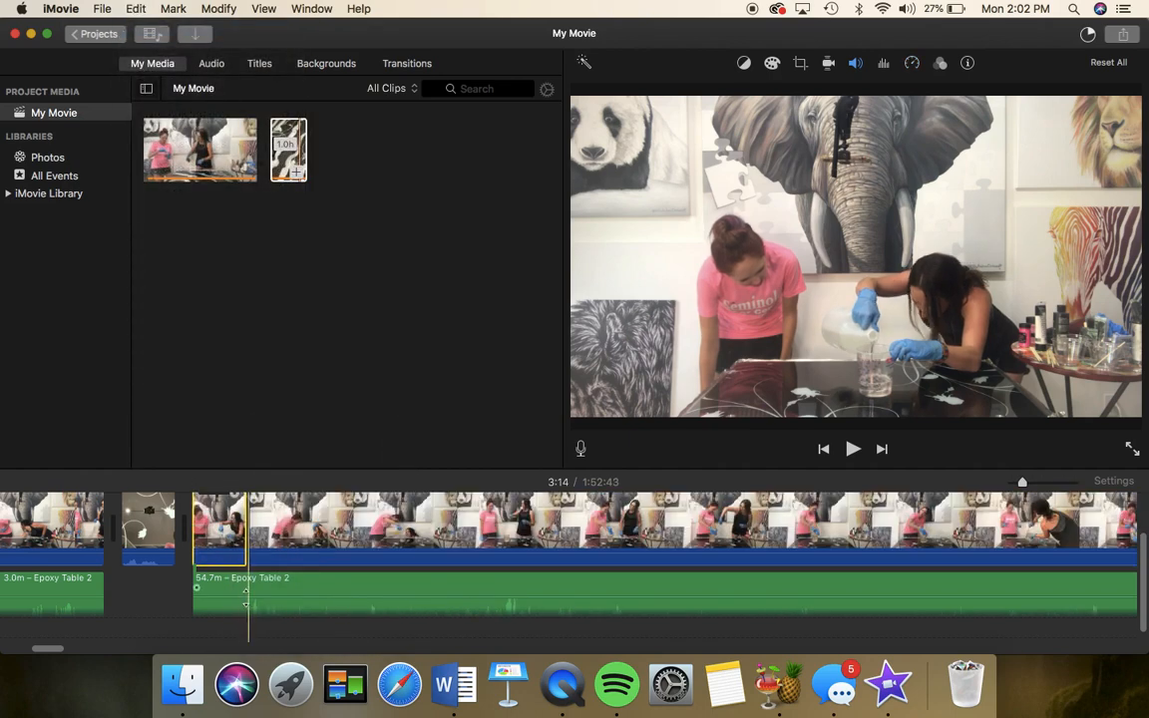
right_click(251, 597)
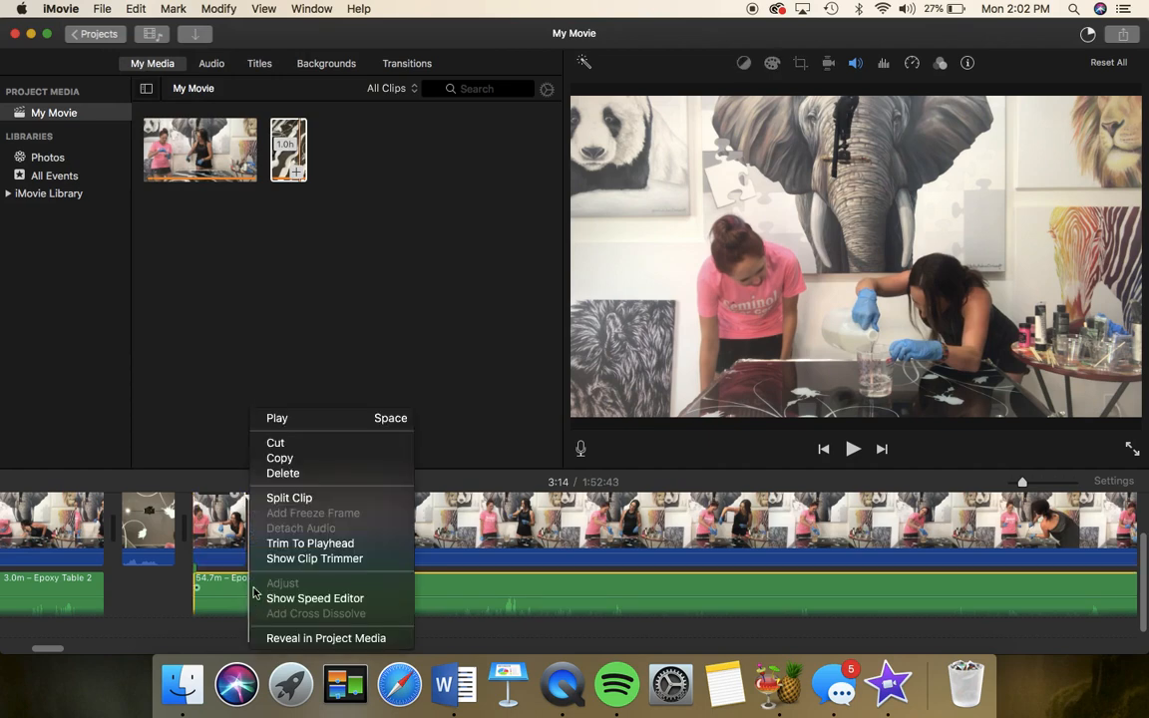
left_click(280, 498)
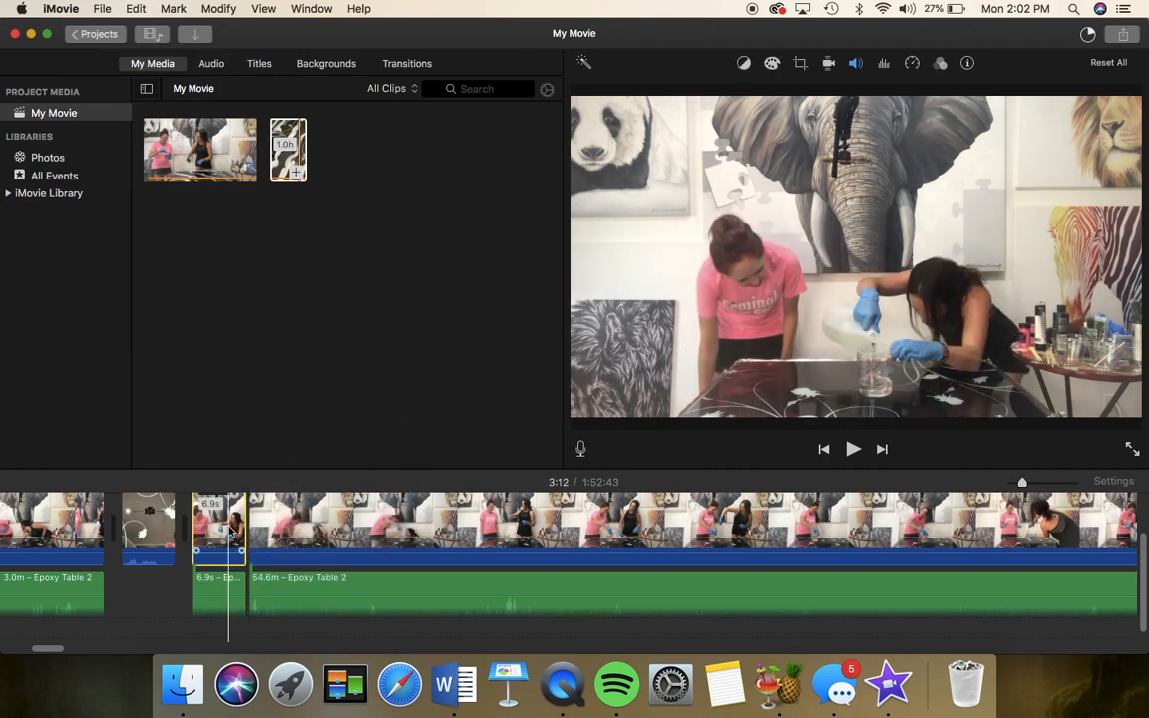
left_click_drag(232, 534, 168, 539)
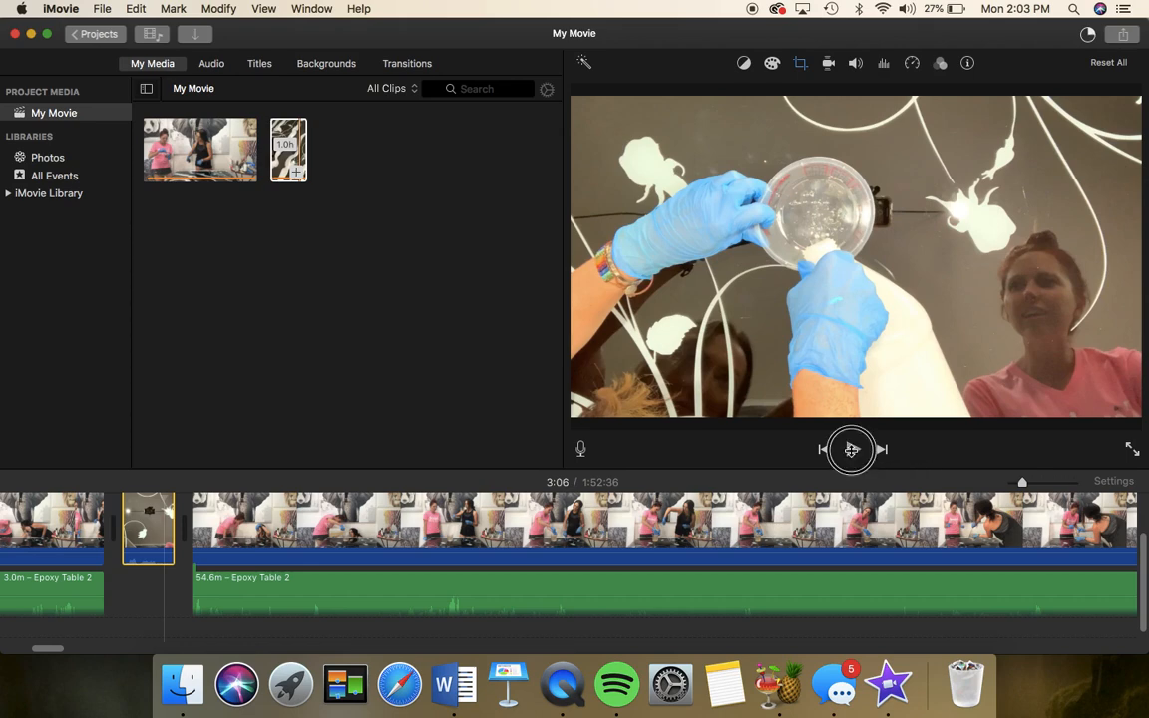
Play across both cuts around the short overhead segment, starting again from 2:55, to check the match
left_click(850, 448)
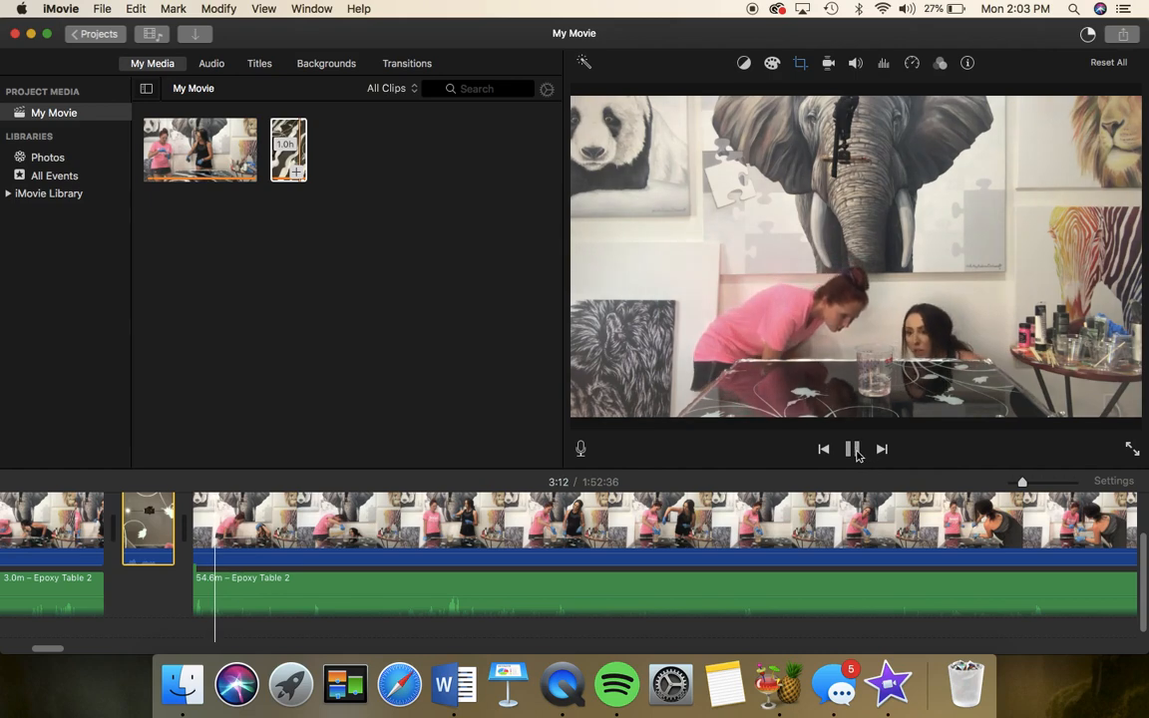
scroll(603, 513, "left", 6)
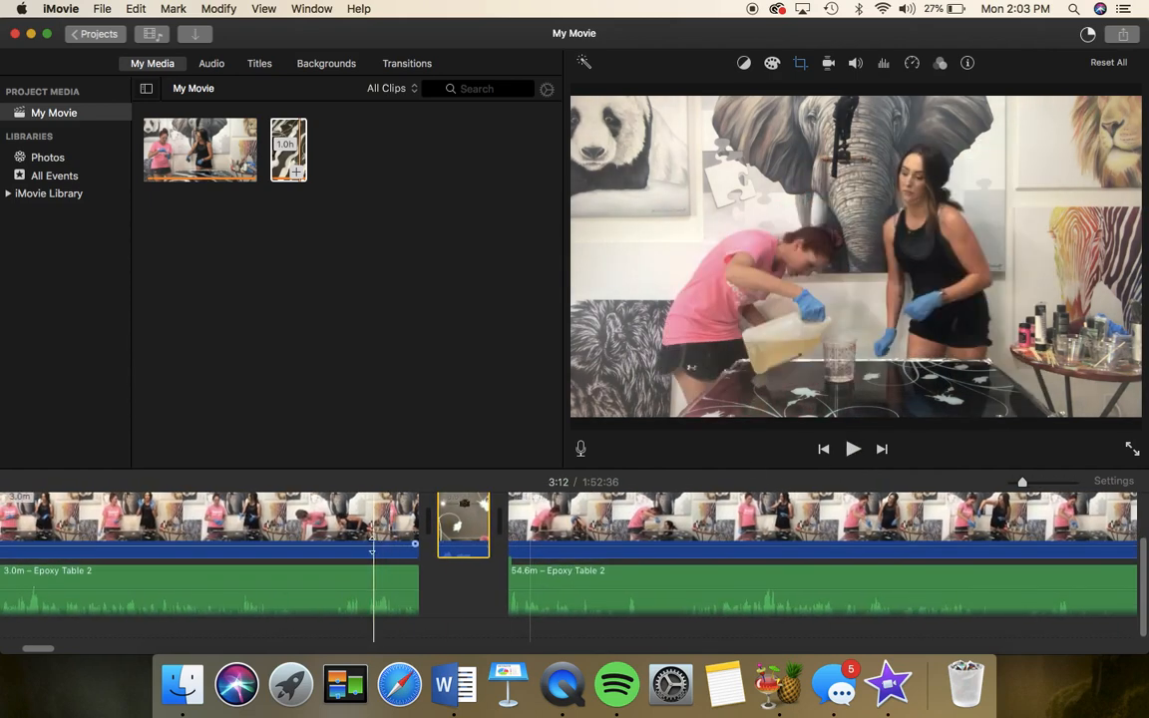
left_click(392, 531)
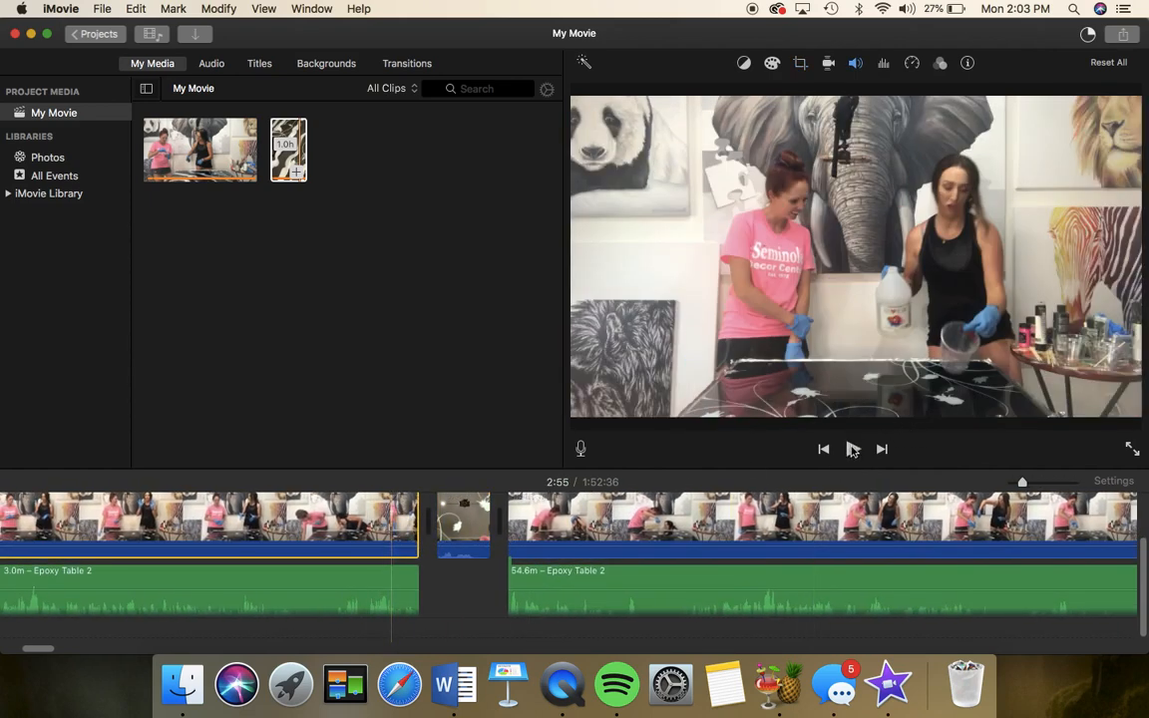
left_click(852, 450)
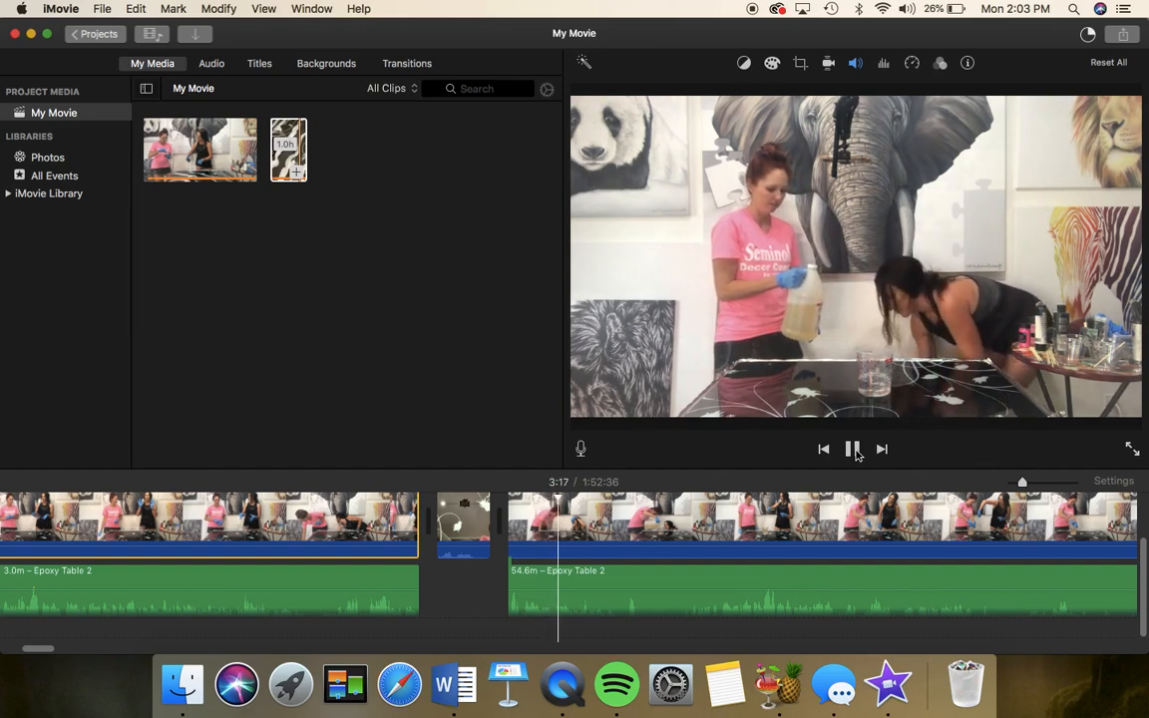
Split the 54.6-minute front-view segment and its detached audio at 3:28, where the second liquid is being poured
scroll(816, 549, "right", 5)
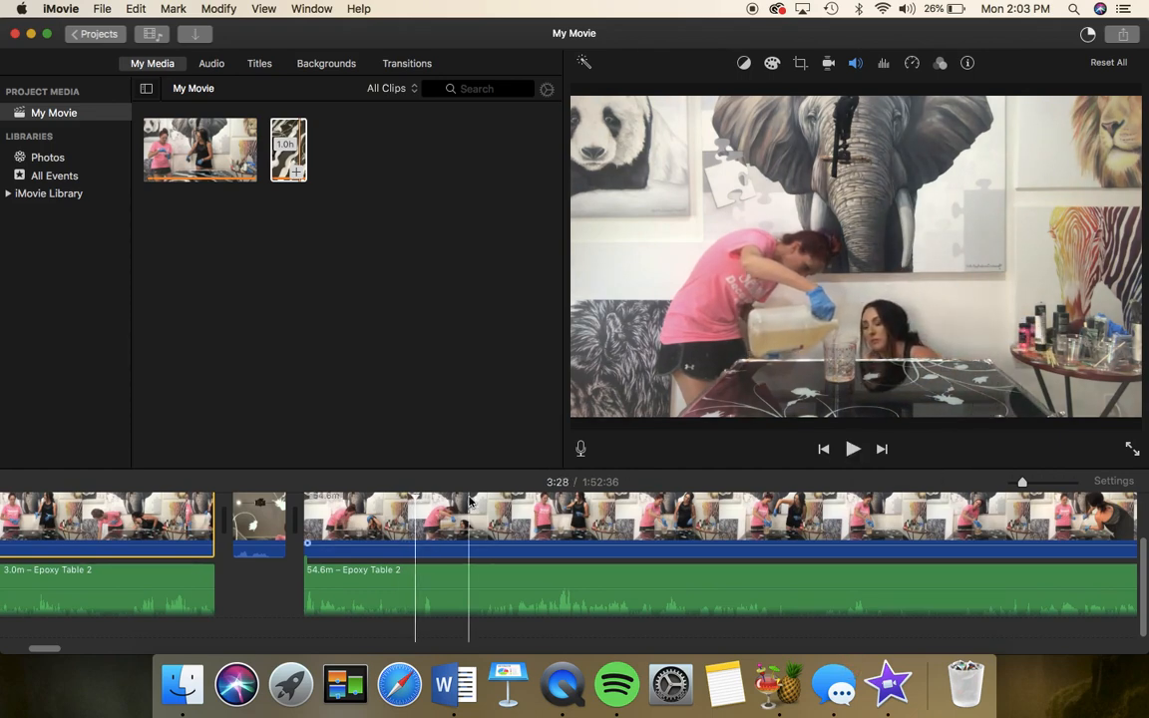
right_click(417, 539)
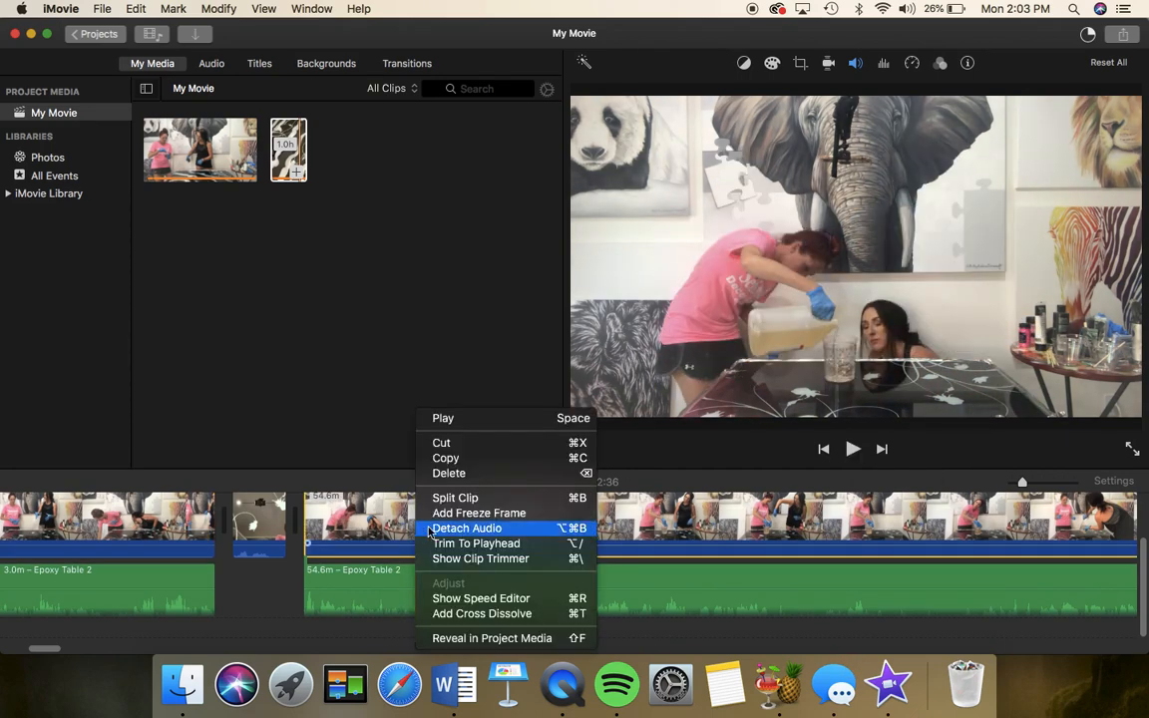
left_click(439, 494)
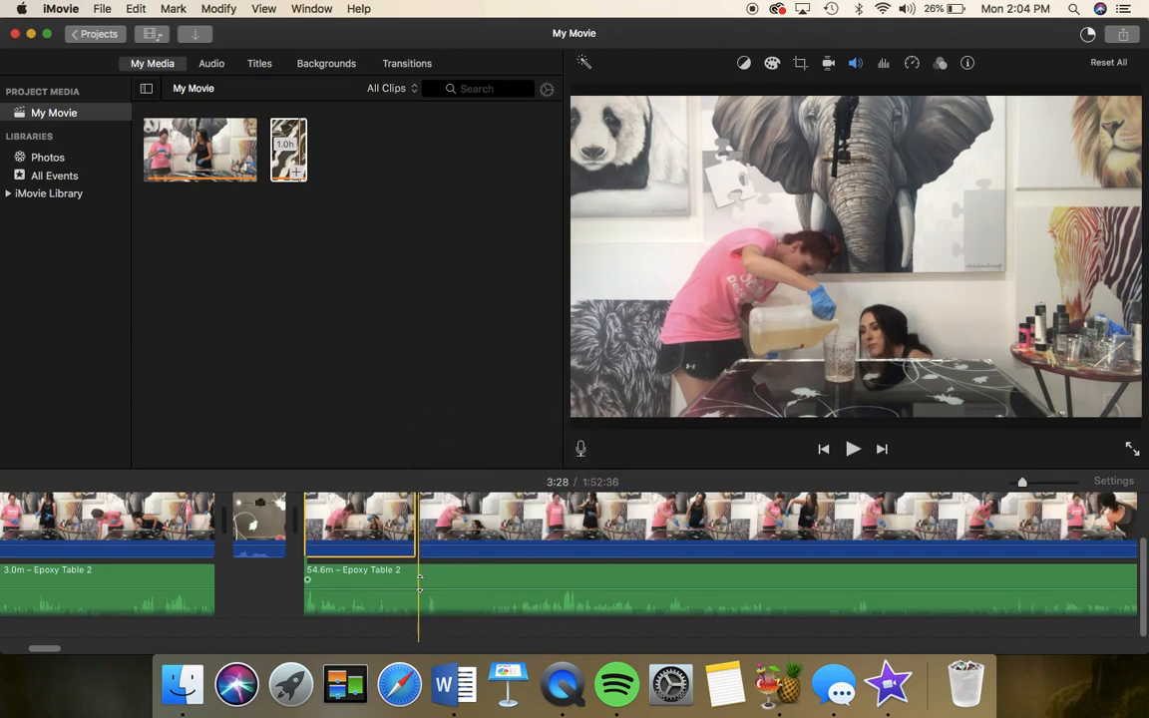
right_click(420, 603)
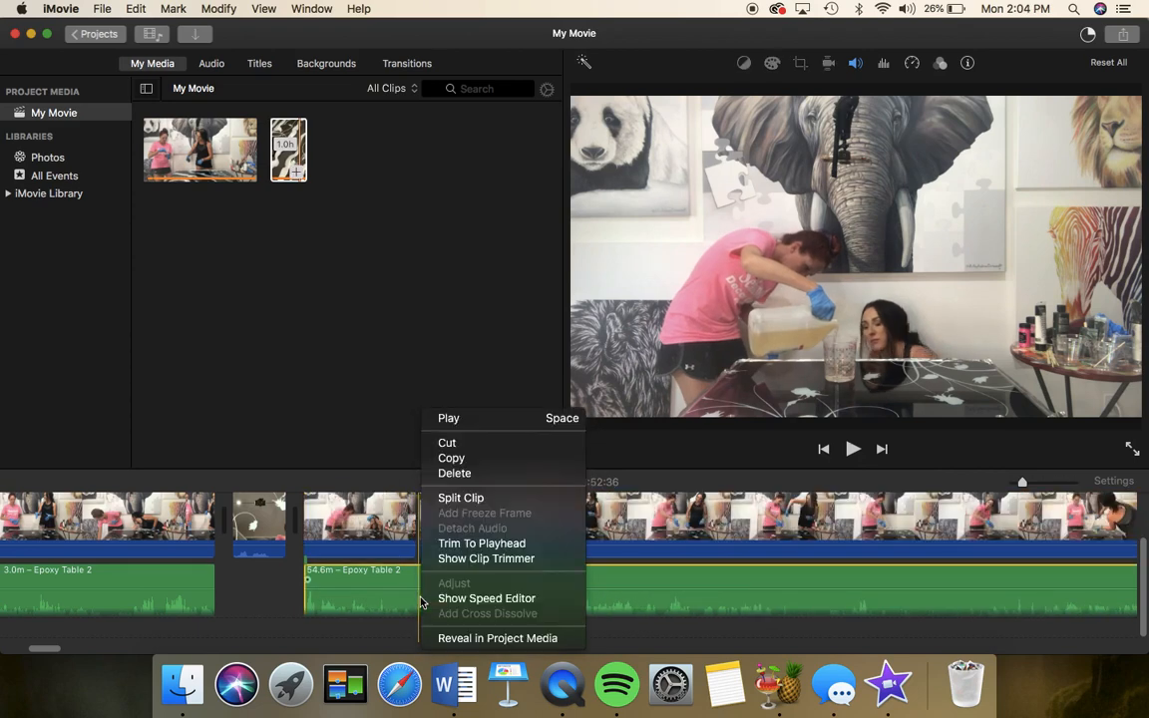
left_click(467, 498)
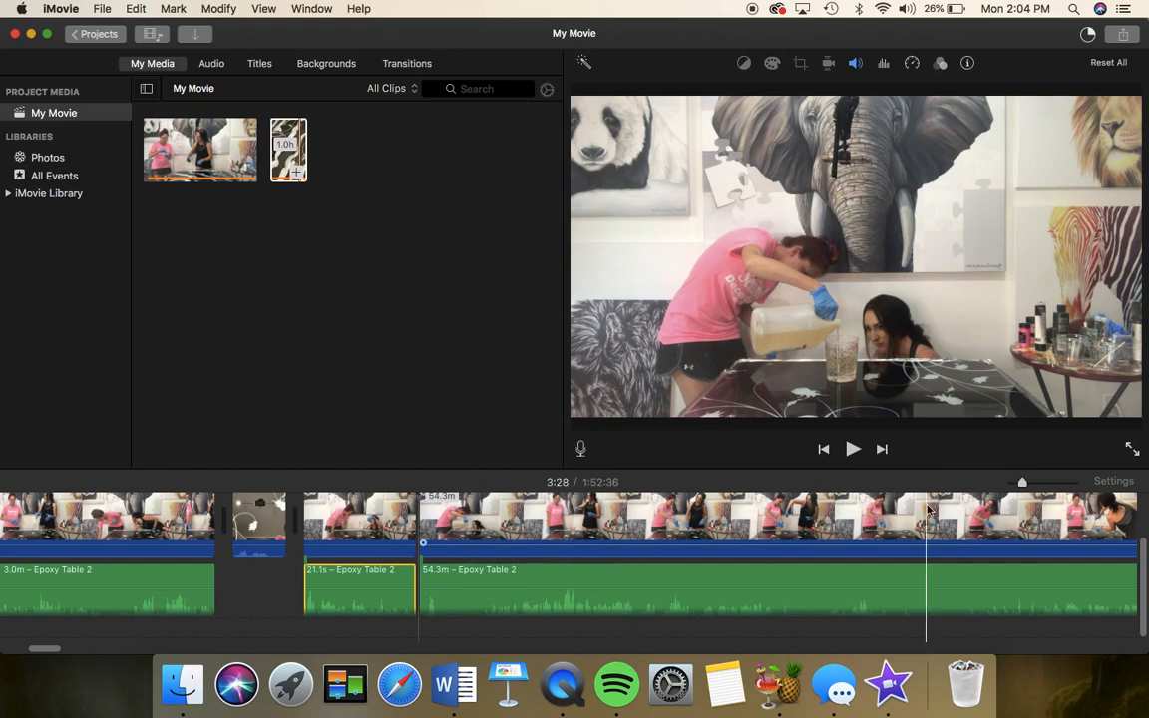
Move the long overhead segment between the 21.1-second and 54.3-minute front-view segments and play it to the matching pour at 3:50
left_click_drag(1022, 483, 1012, 483)
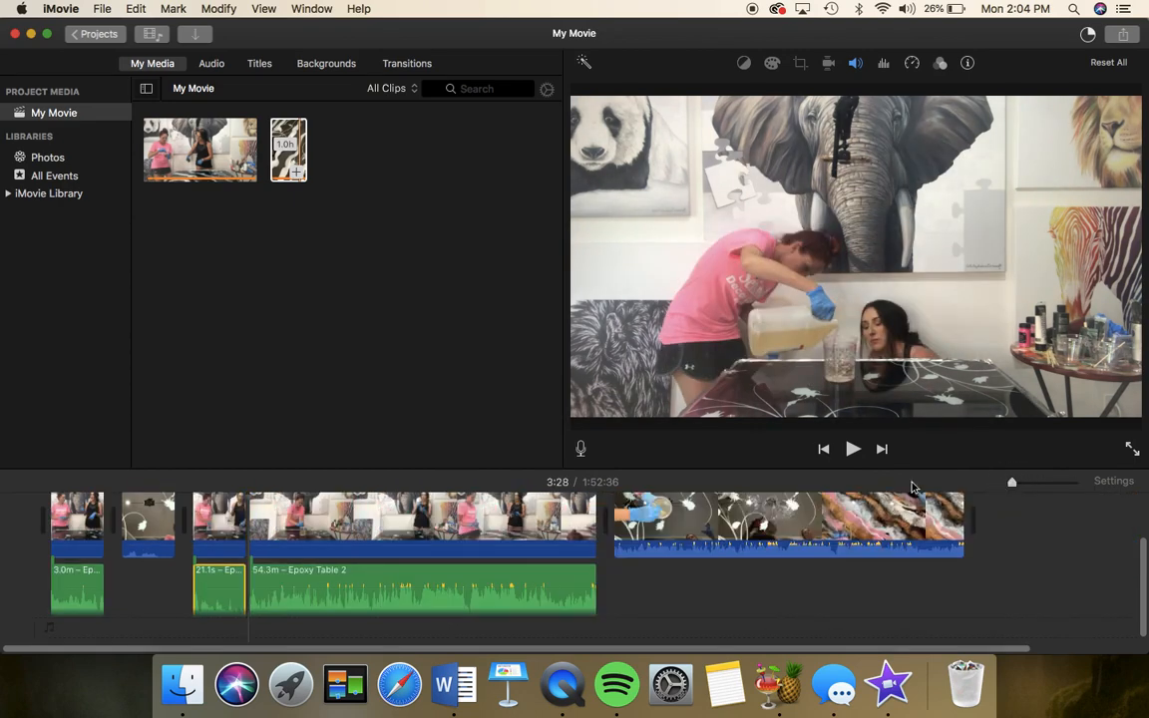
left_click_drag(668, 514, 295, 514)
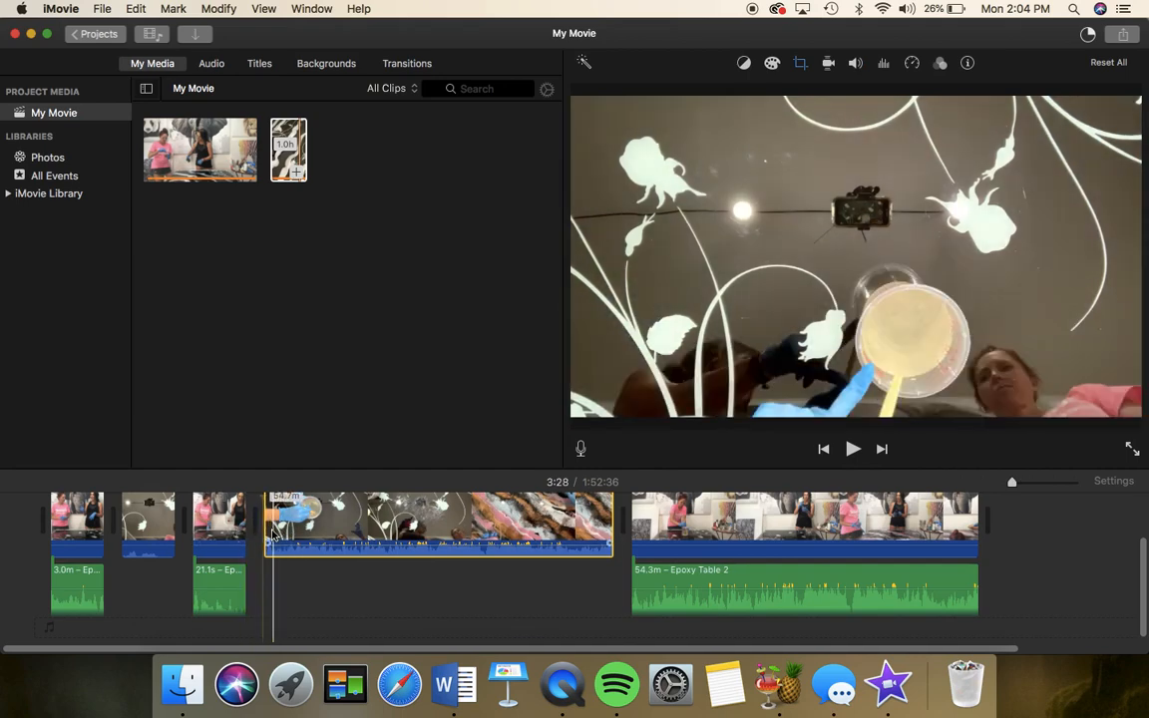
left_click(853, 448)
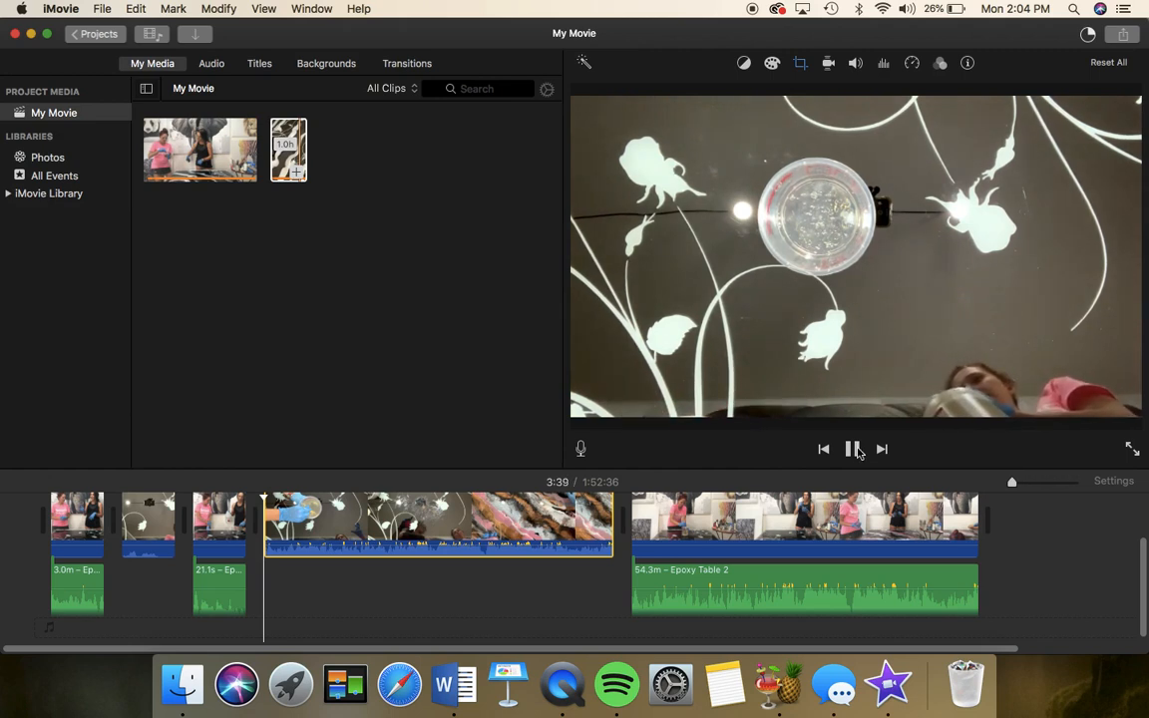
left_click_drag(1011, 484, 1020, 482)
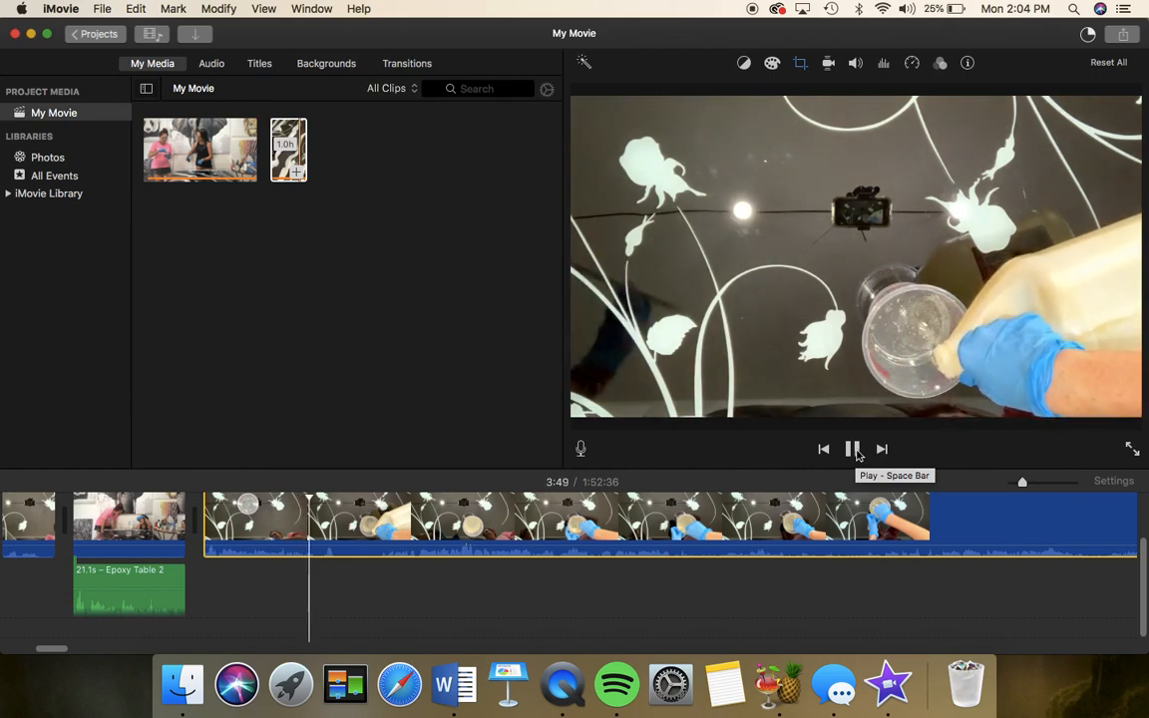
left_click(852, 450)
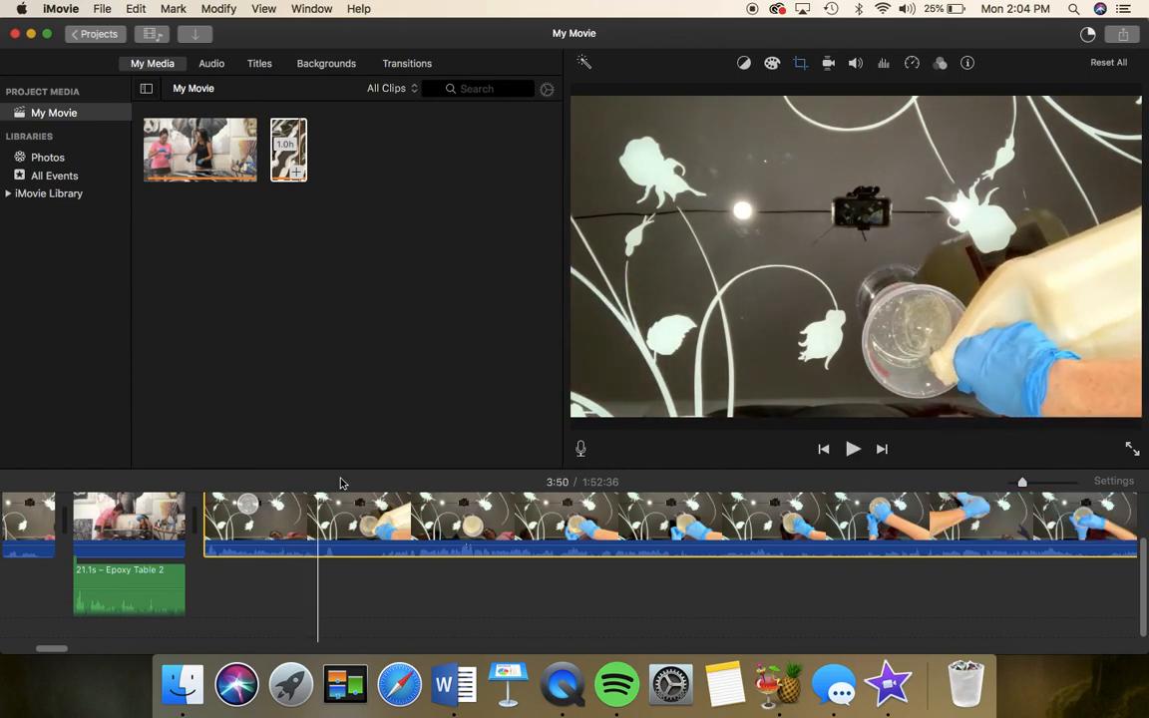
Split the overhead segment at 3:50, delete the piece before the split, and place the playhead at 3:26 just before the cut
right_click(289, 529)
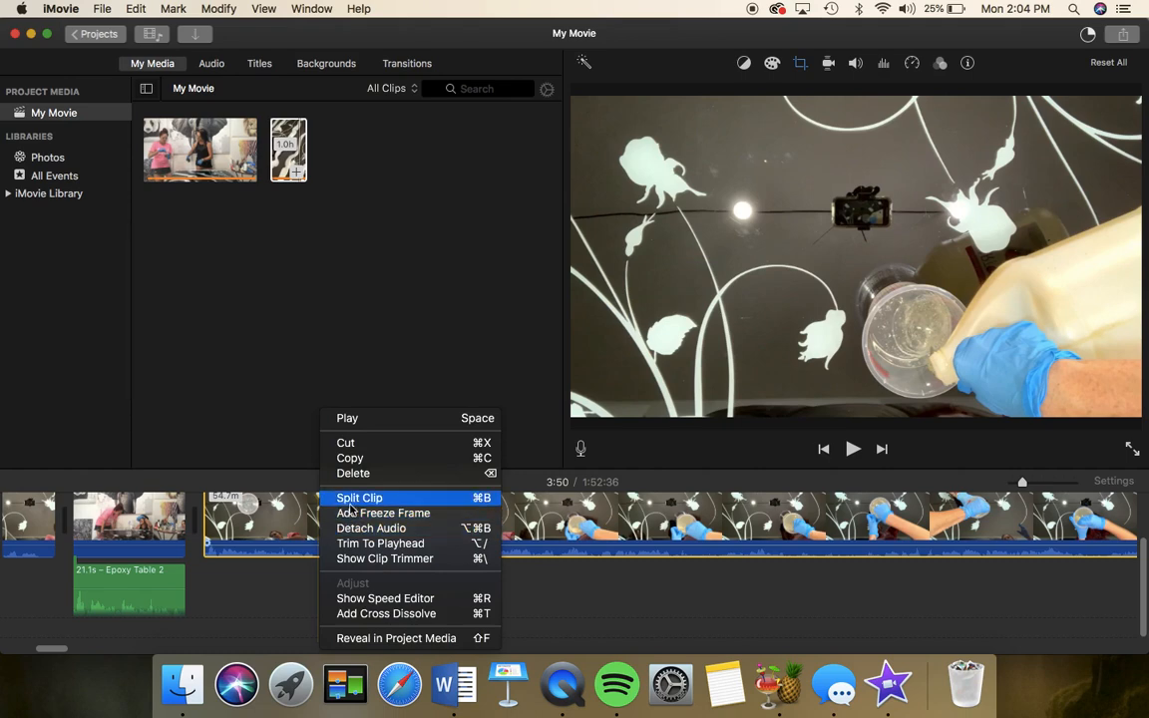
left_click(299, 498)
key("Delete")
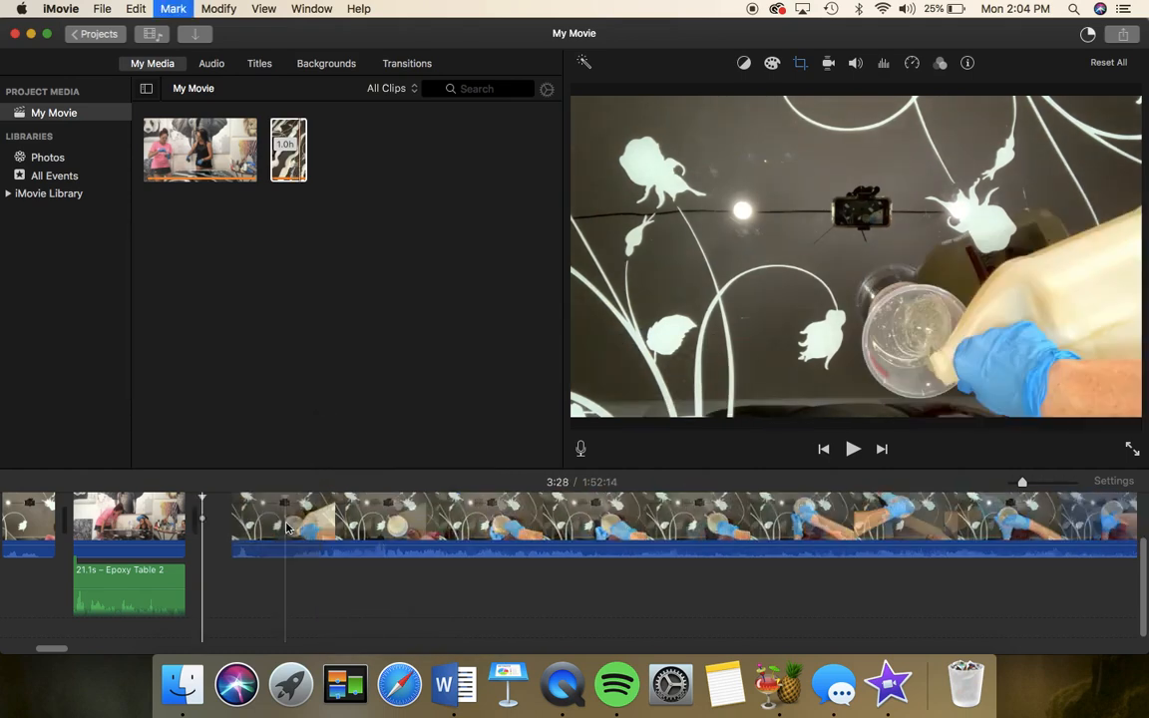
left_click(179, 533)
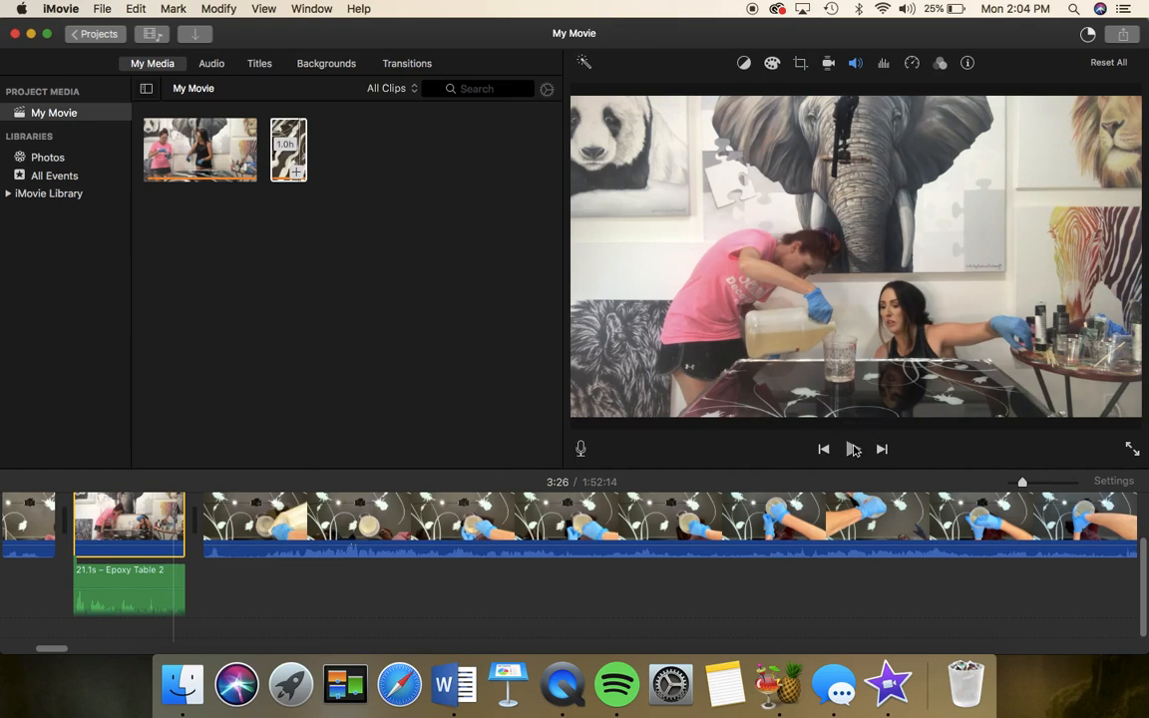
Split the overhead segment at 3:33, during the pour, and move the long remainder to the end of the movie, behind the 54.3-minute front-view segment
left_click(854, 450)
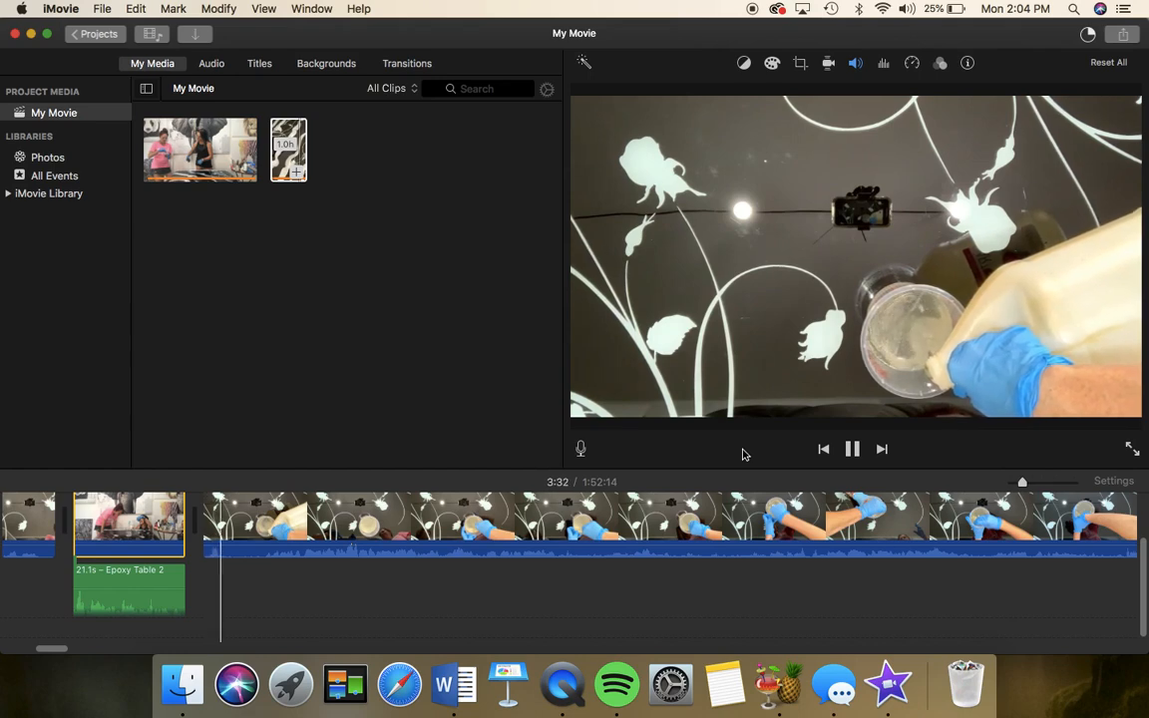
left_click(853, 450)
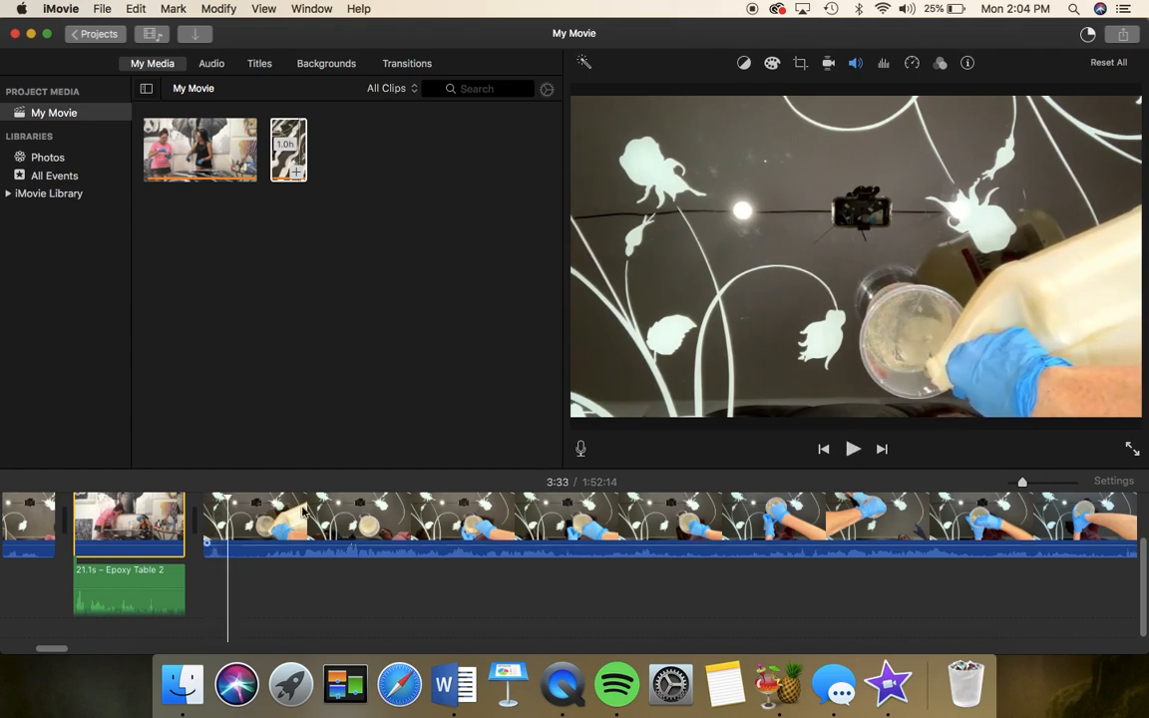
right_click(228, 538)
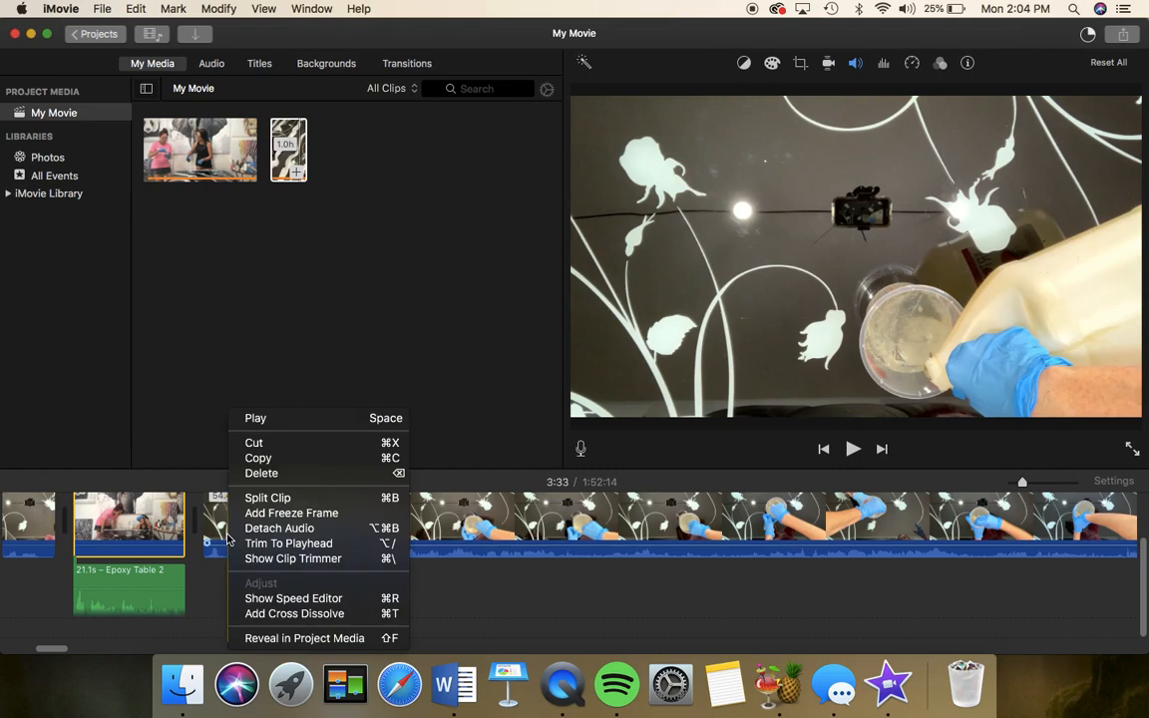
left_click(261, 498)
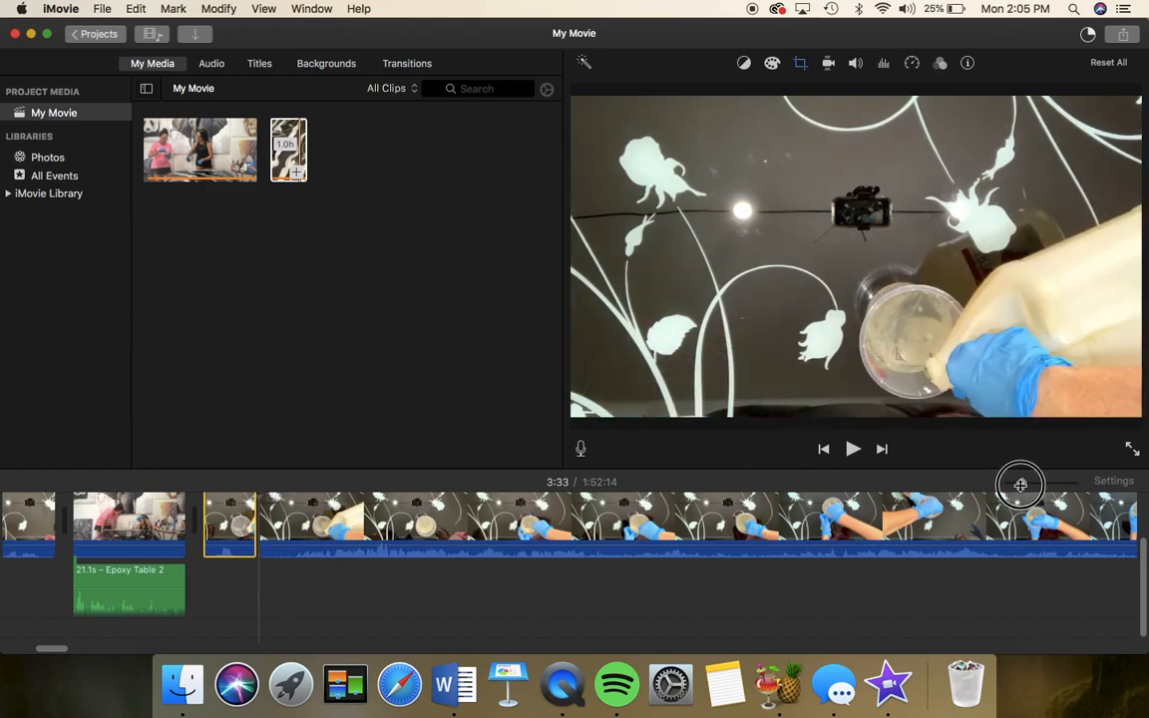
left_click_drag(1021, 486, 1011, 484)
left_click_drag(363, 529, 1052, 534)
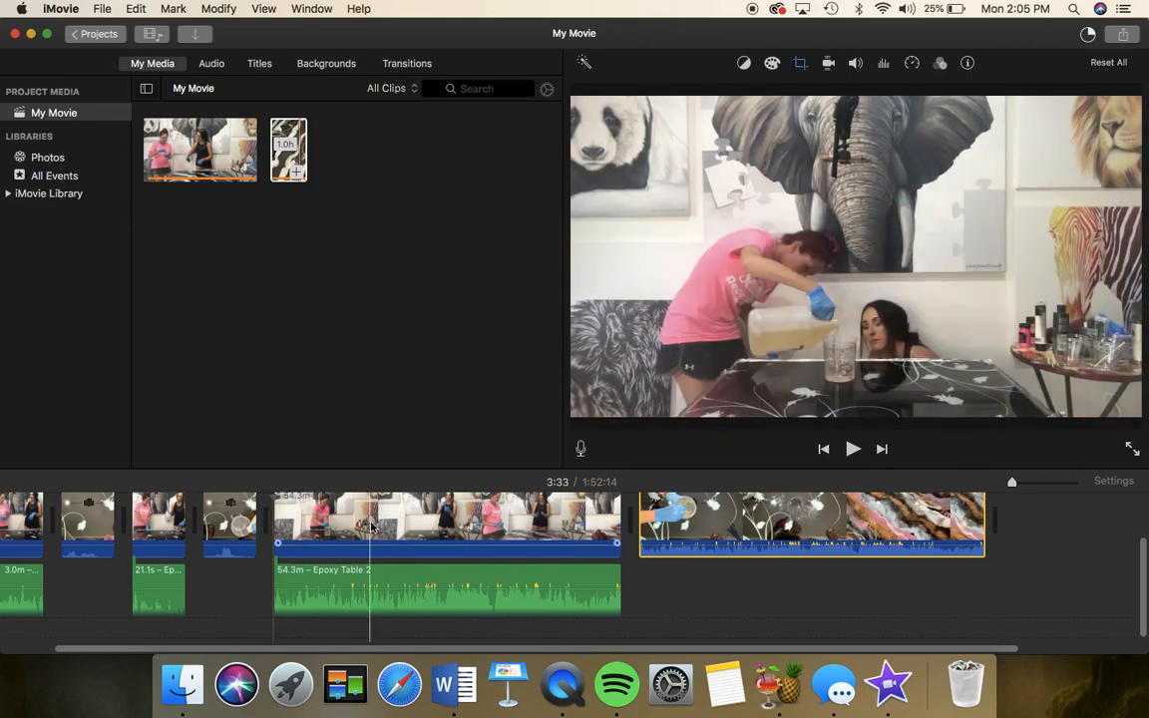
Split the 54.3-minute front-view segment and its detached audio at 3:45, and delete the 12.1-second picture and audio pieces before the split
left_click(370, 526)
left_click(823, 449)
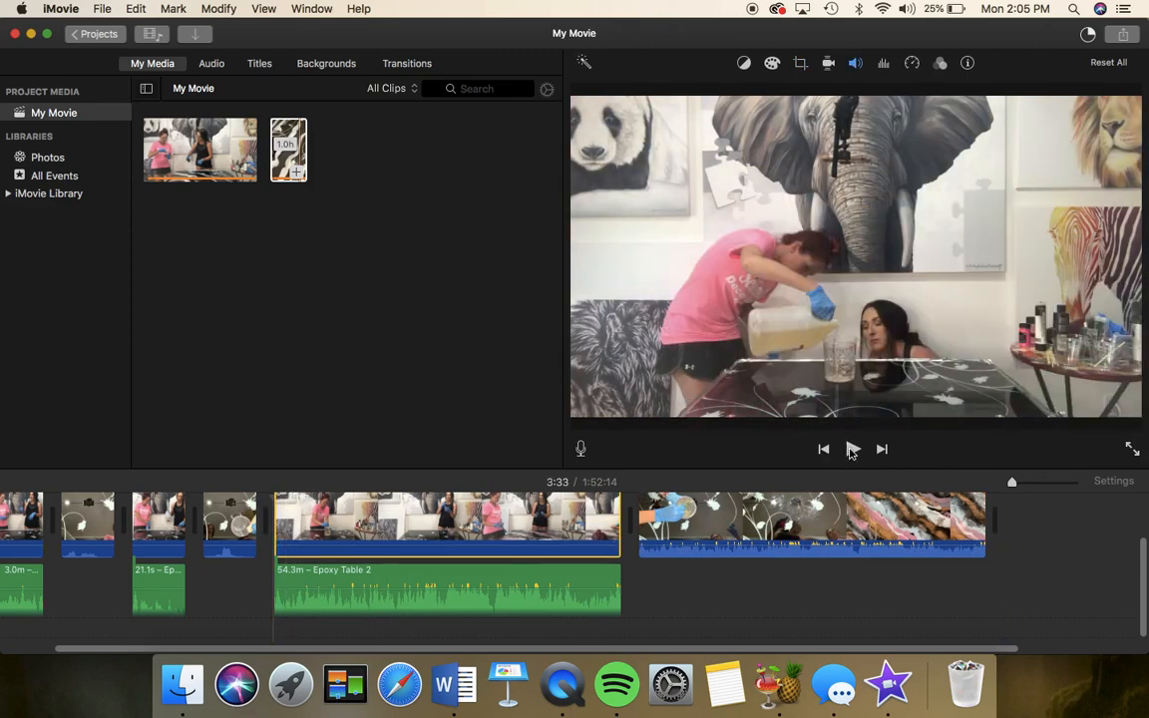
key("space")
left_click(1020, 481)
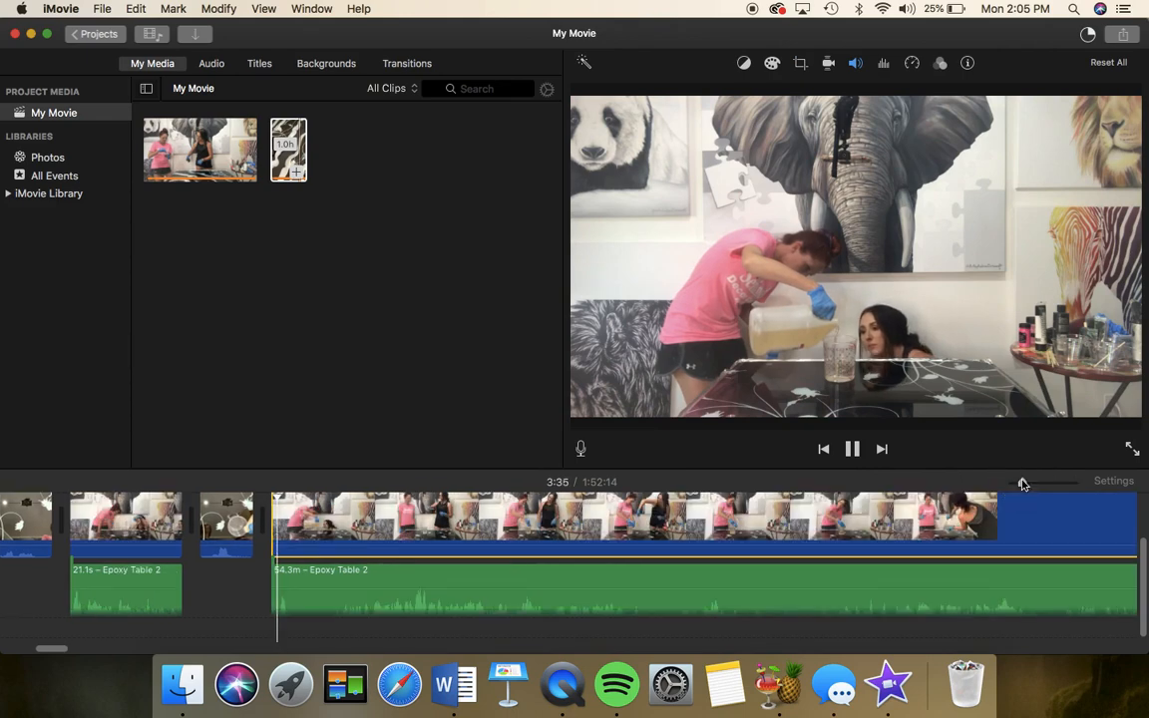
left_click(853, 450)
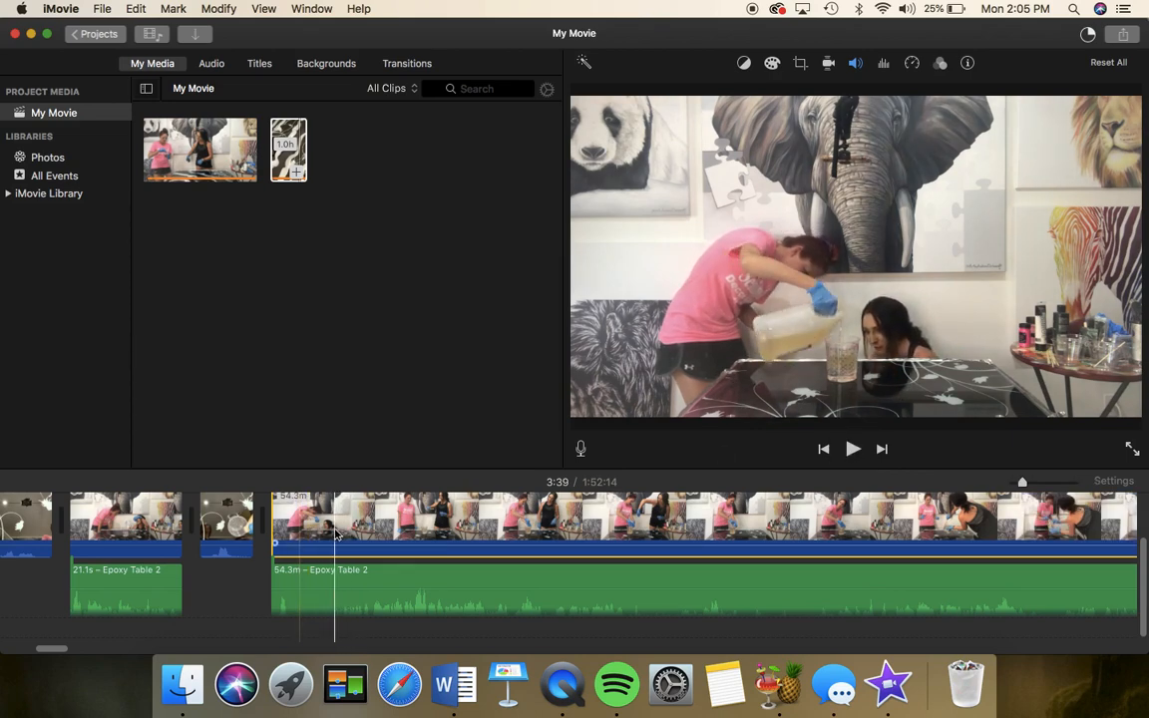
right_click(337, 536)
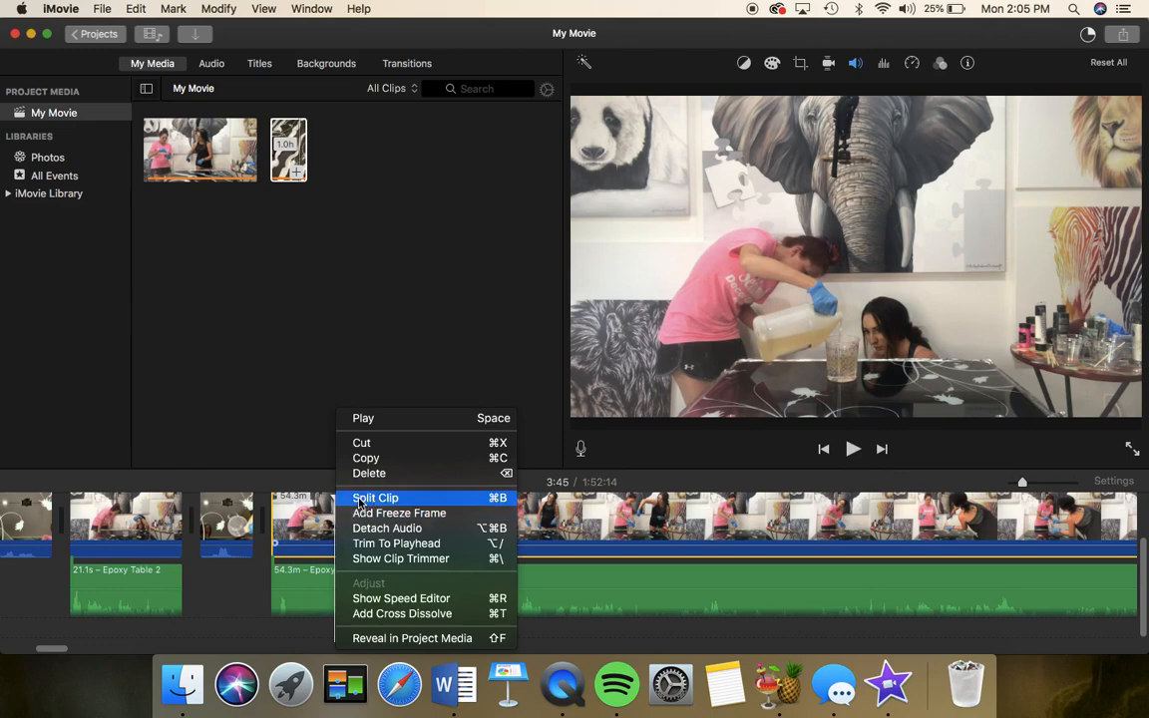
left_click(361, 496)
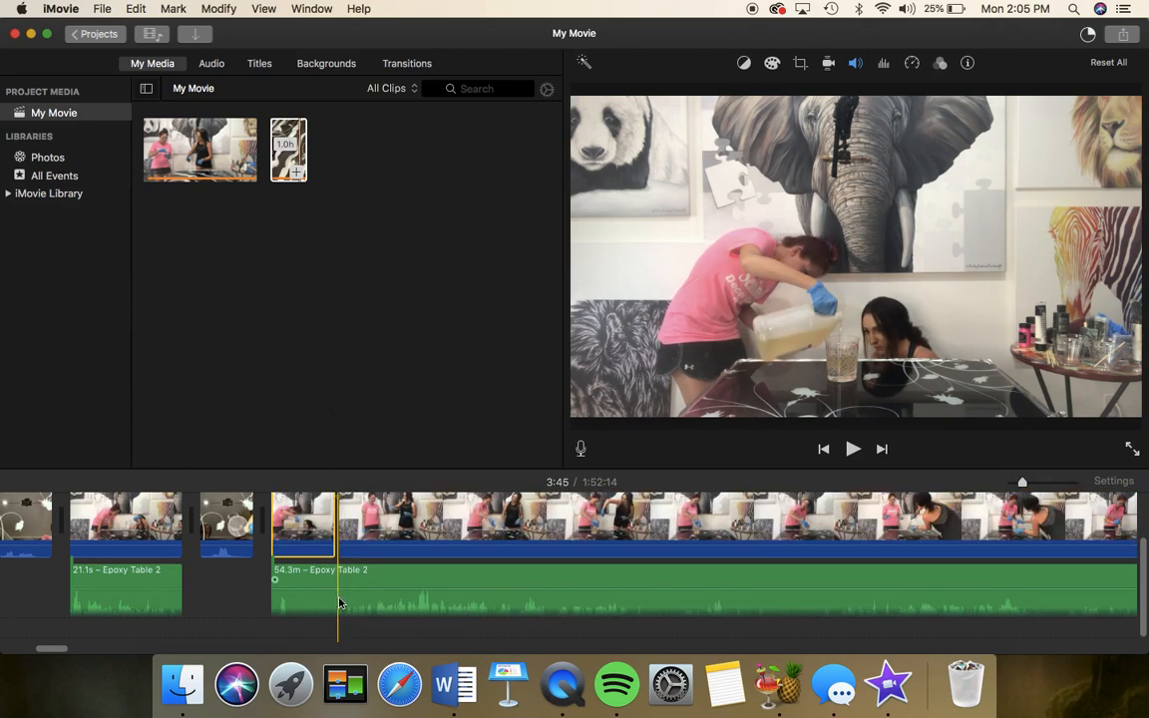
right_click(339, 602)
left_click(361, 496)
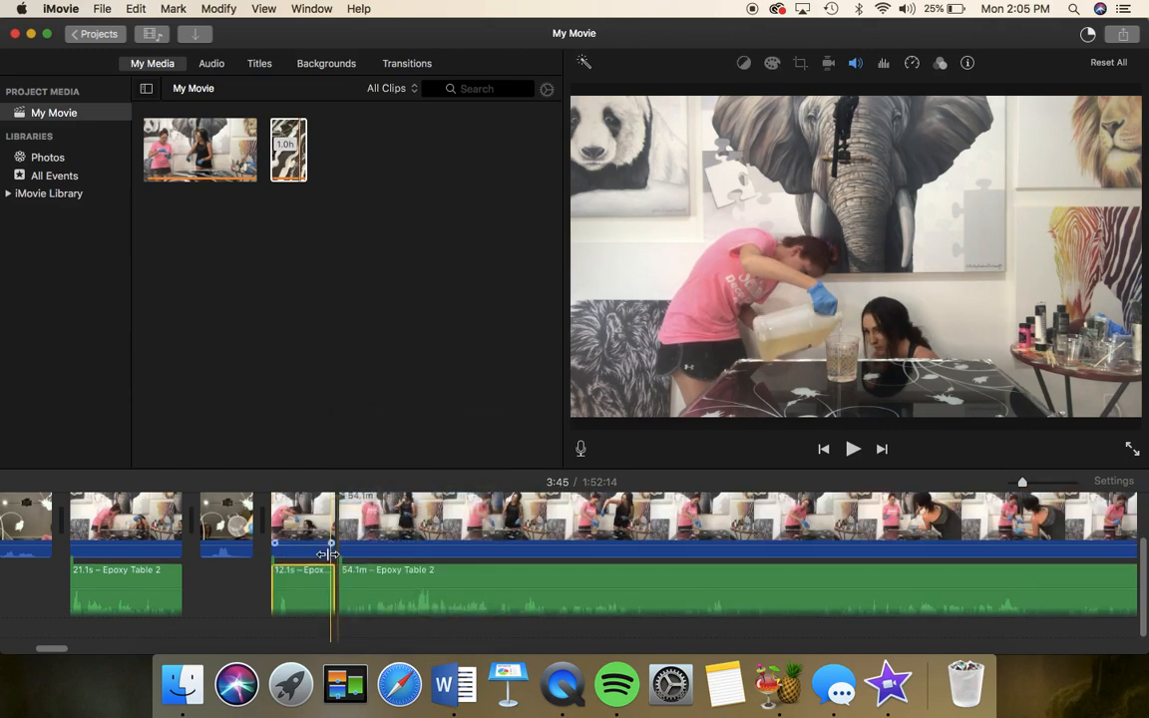
key("Delete")
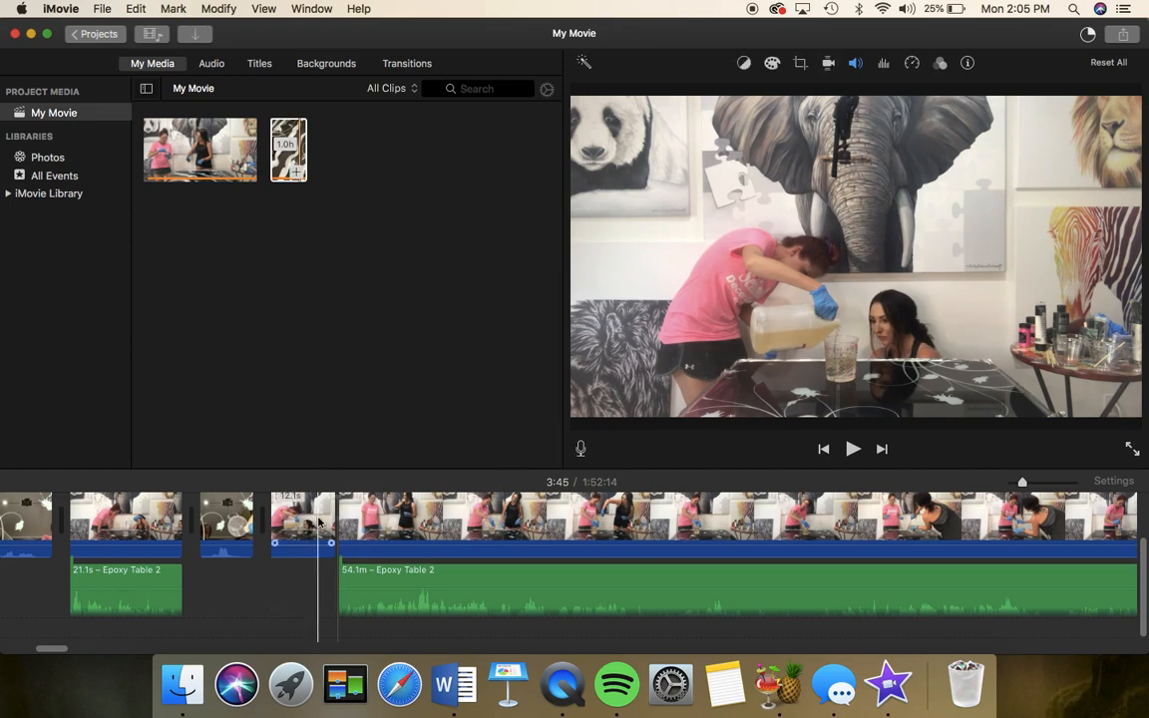
key("Delete")
Play from 3:32 across the cut into the 54.1-minute front-view segment up to 5:08 to check the match and look for the next switching point
left_click(240, 520)
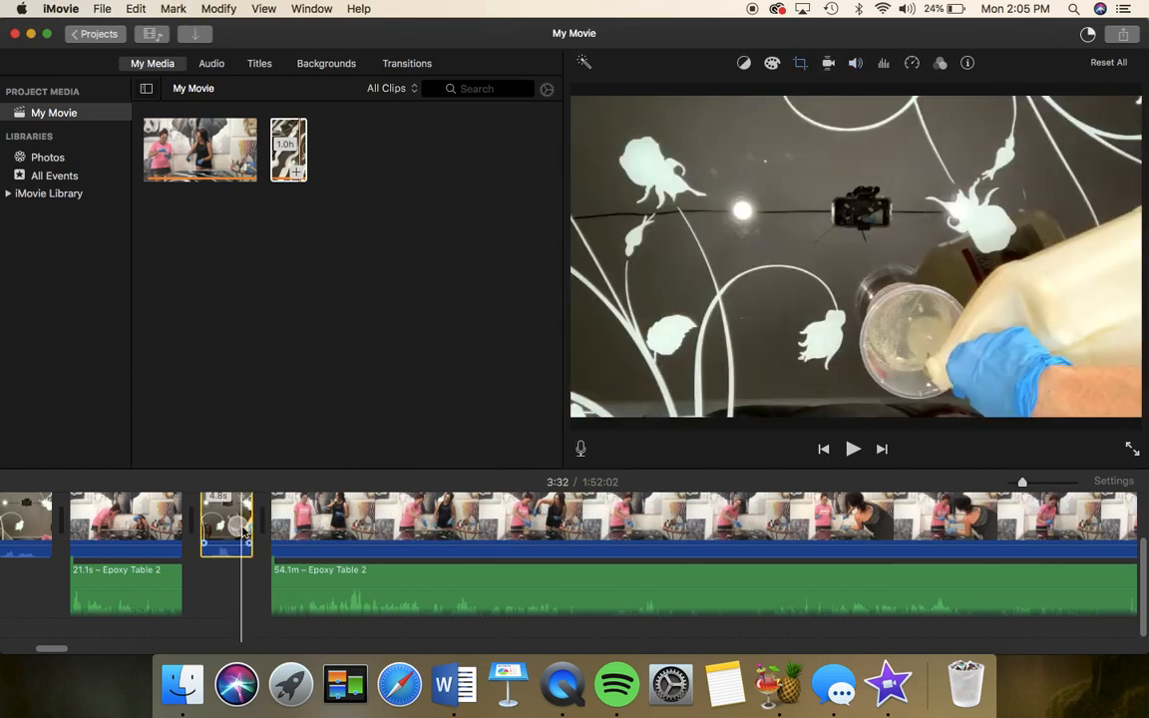
left_click(850, 450)
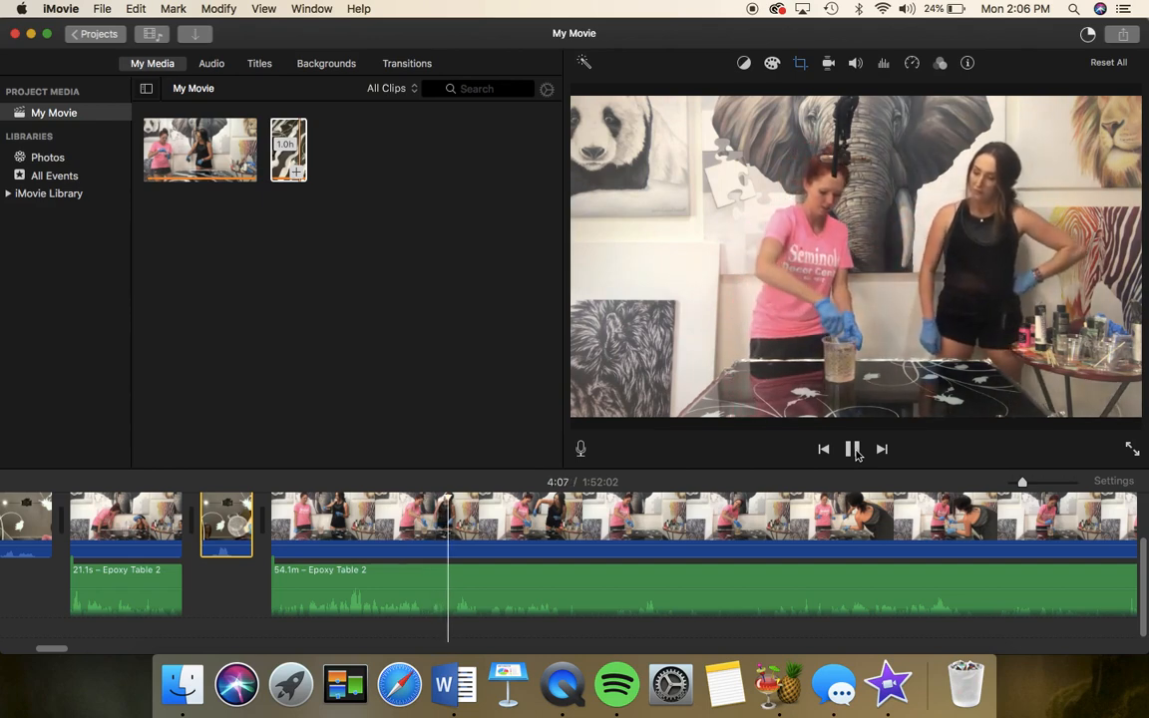
left_click(854, 450)
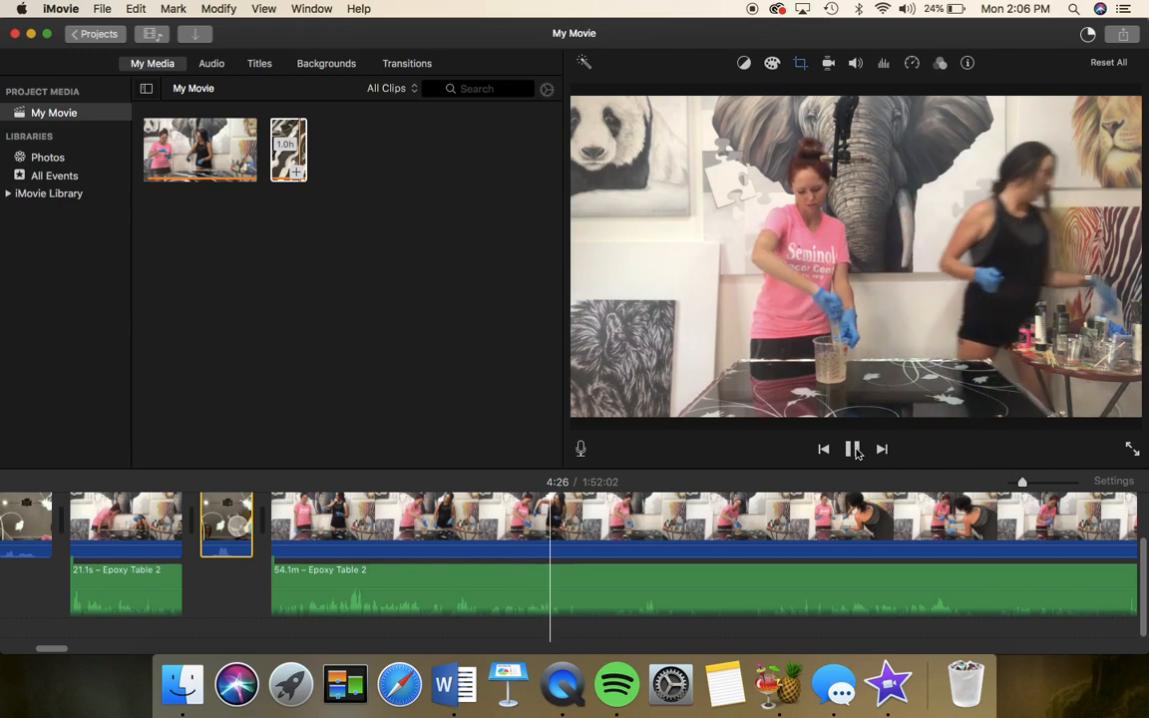
left_click(854, 450)
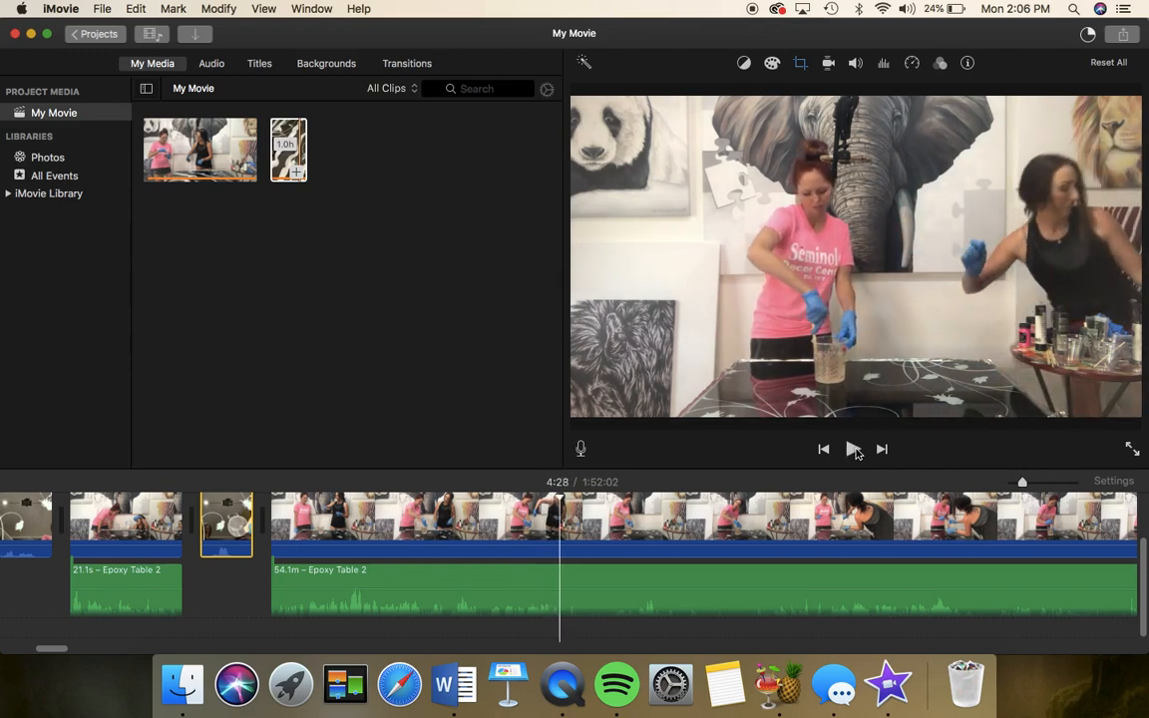
left_click(853, 450)
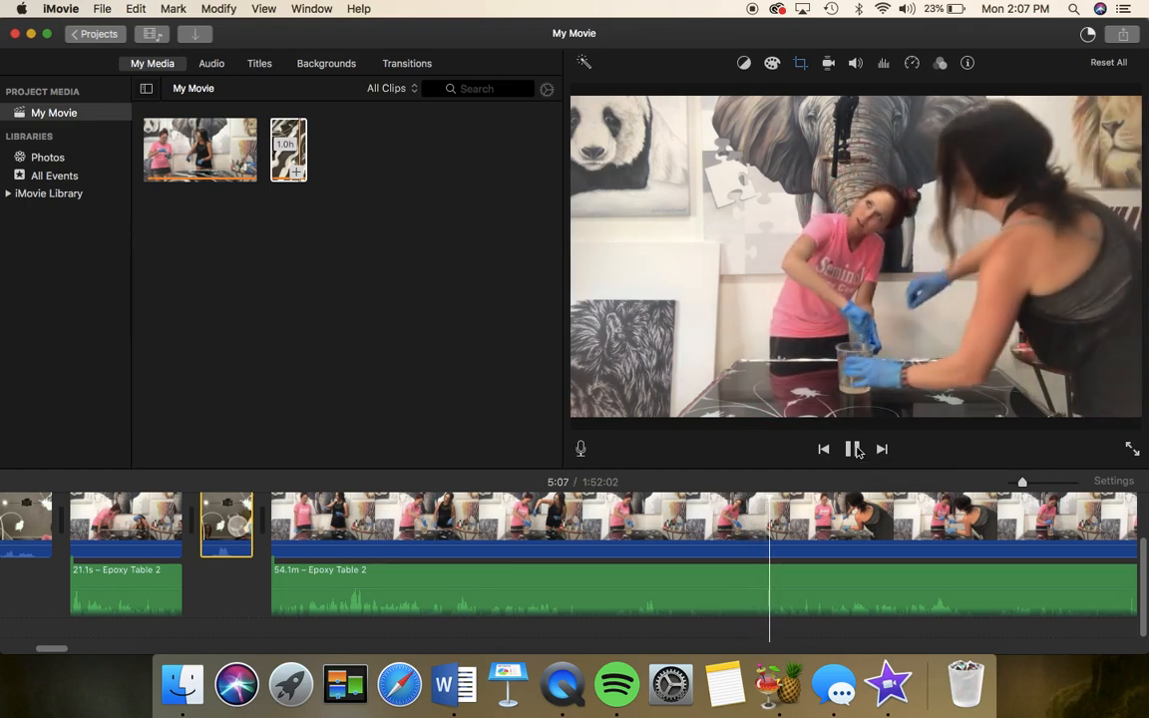
left_click(856, 451)
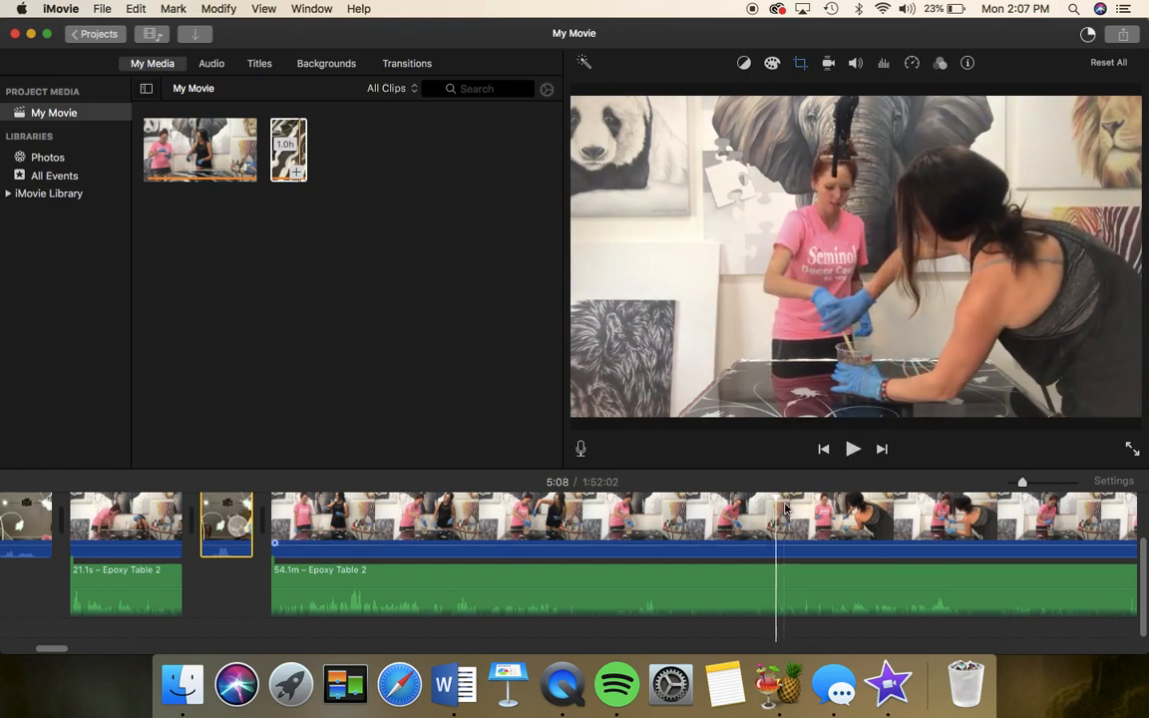
Split the detached audio and the picture of the 54.1-minute front-view segment at 5:06, while the liquid is being stirred
left_click(766, 581)
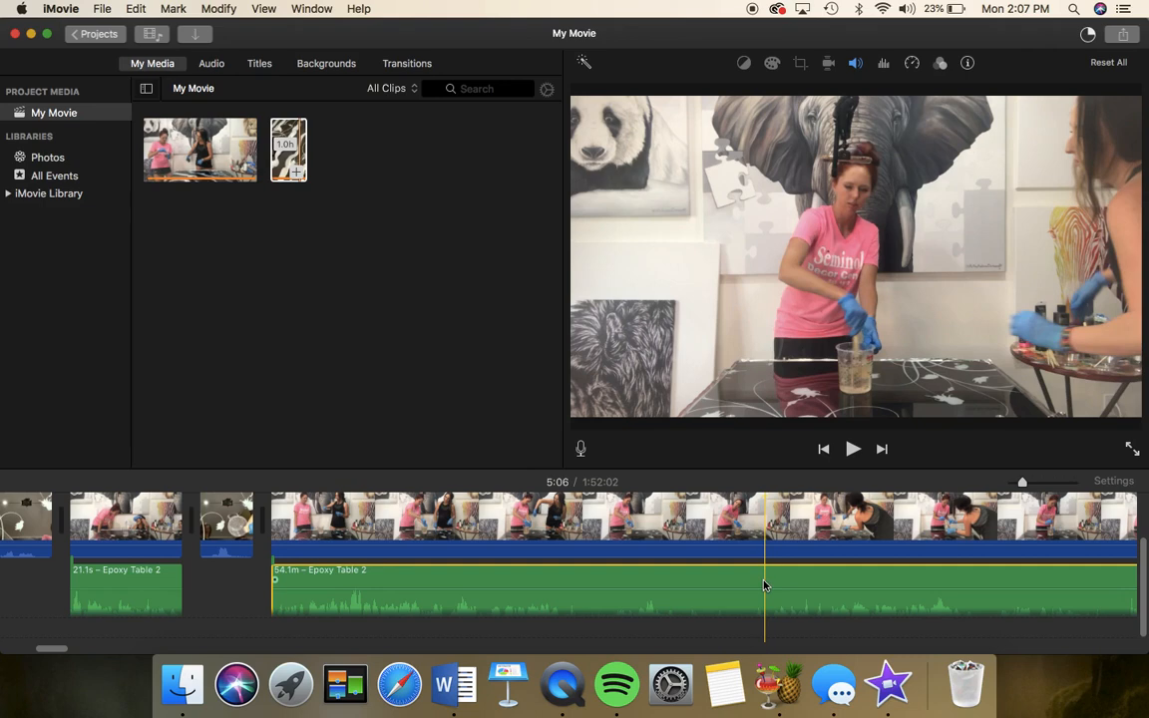
right_click(765, 586)
left_click(788, 497)
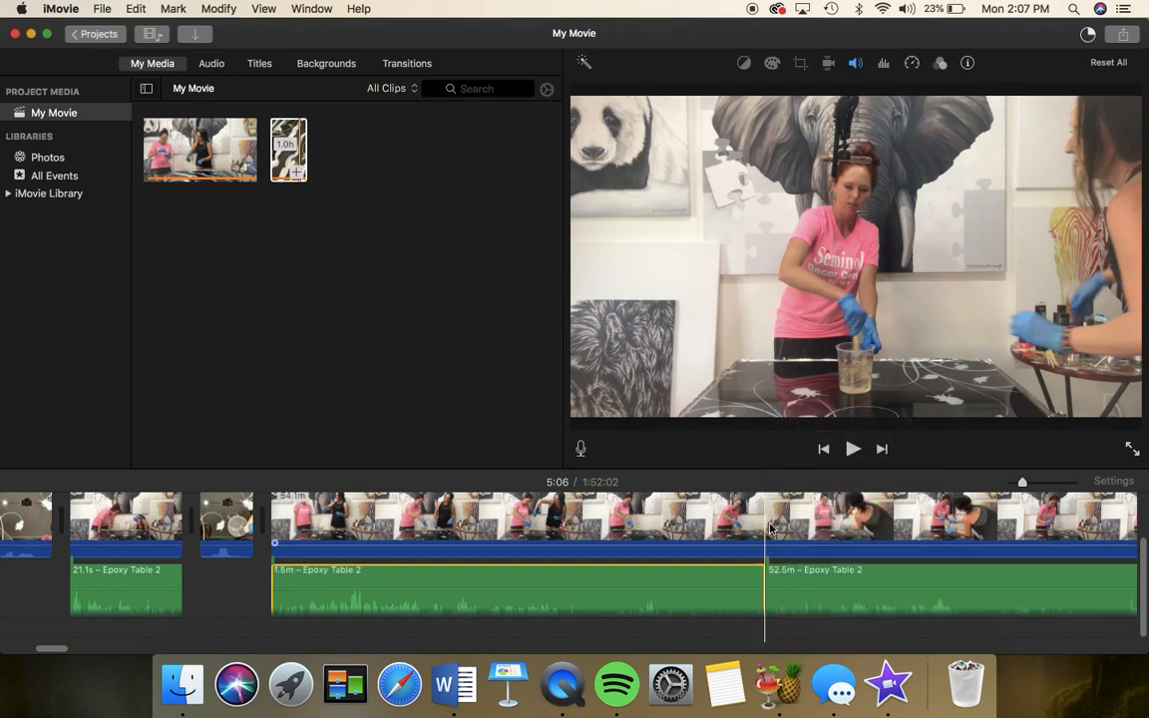
right_click(768, 525)
left_click(798, 496)
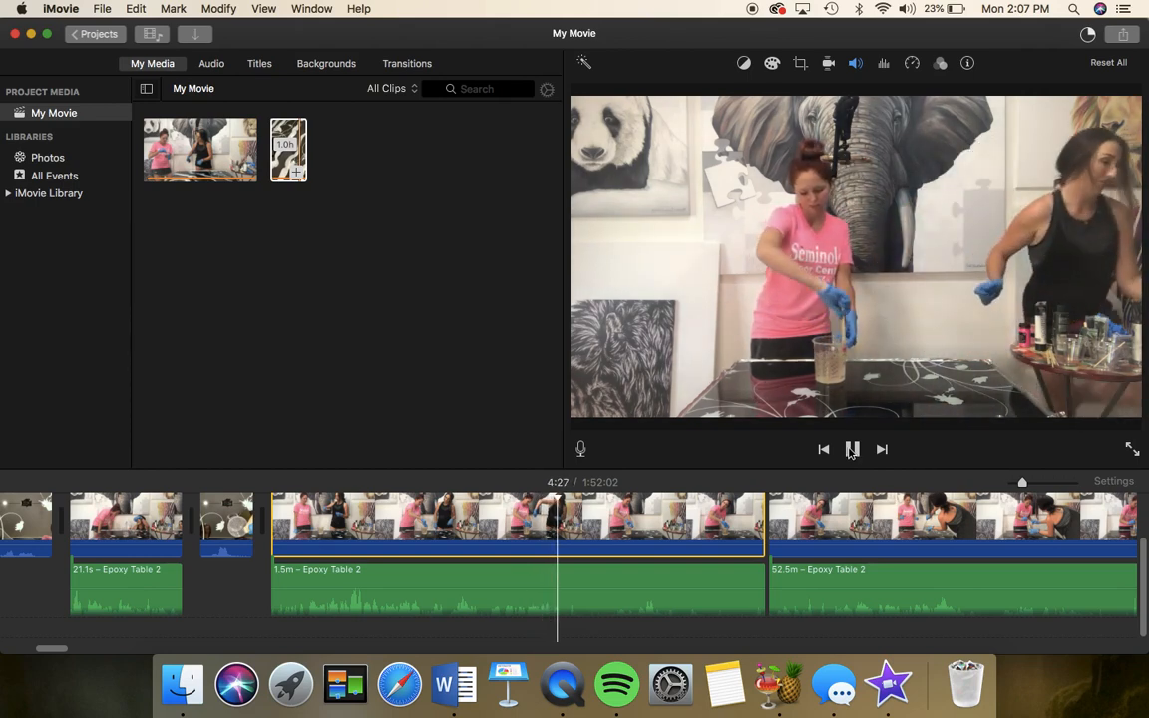
Split the 1.5-minute front-view segment and its audio at 4:29 and delete the pieces between there and the 52.5-minute segment
left_click(851, 449)
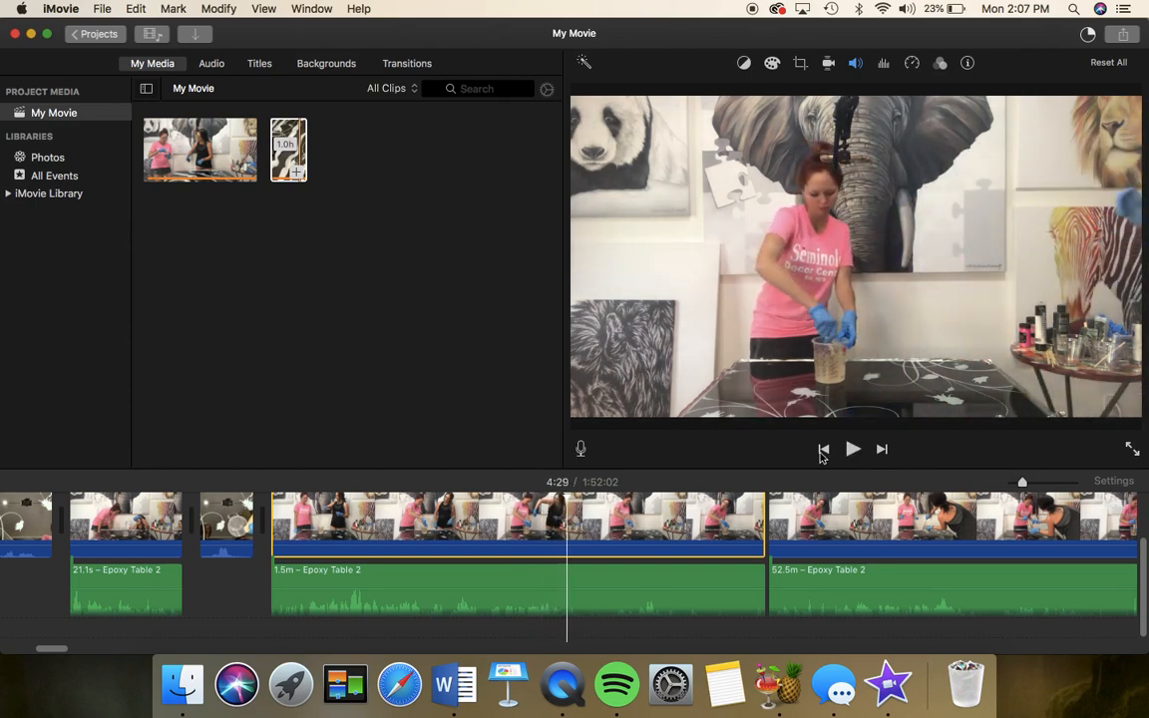
right_click(565, 540)
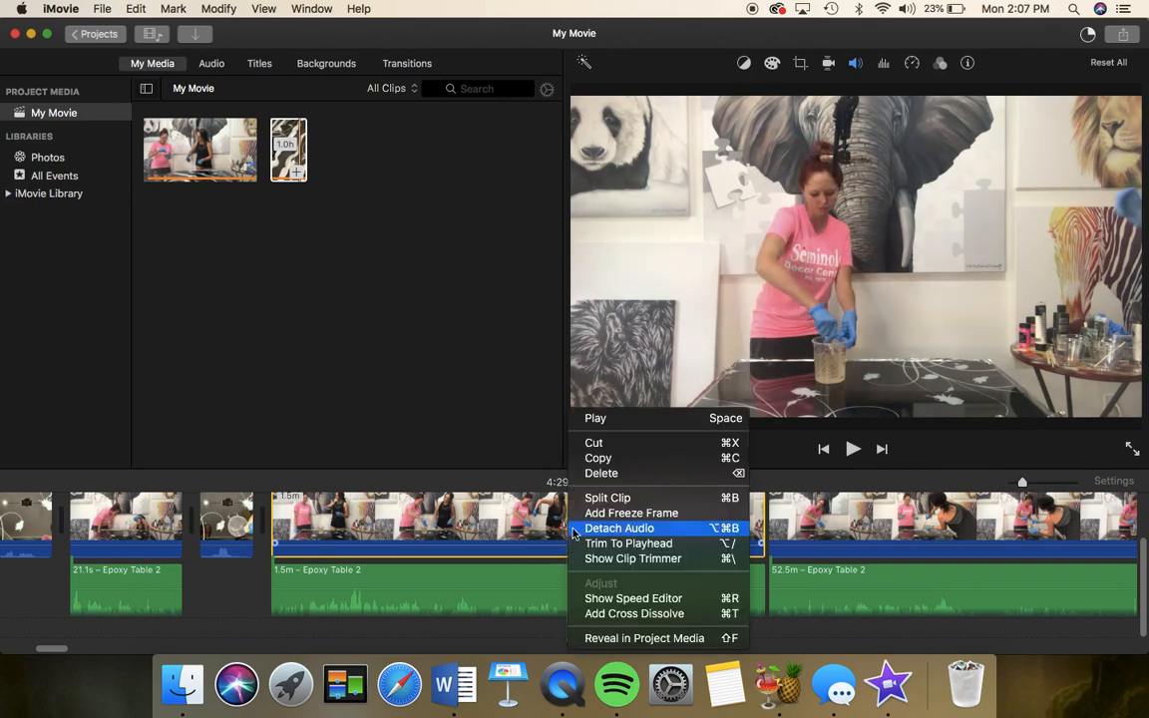
left_click(579, 526)
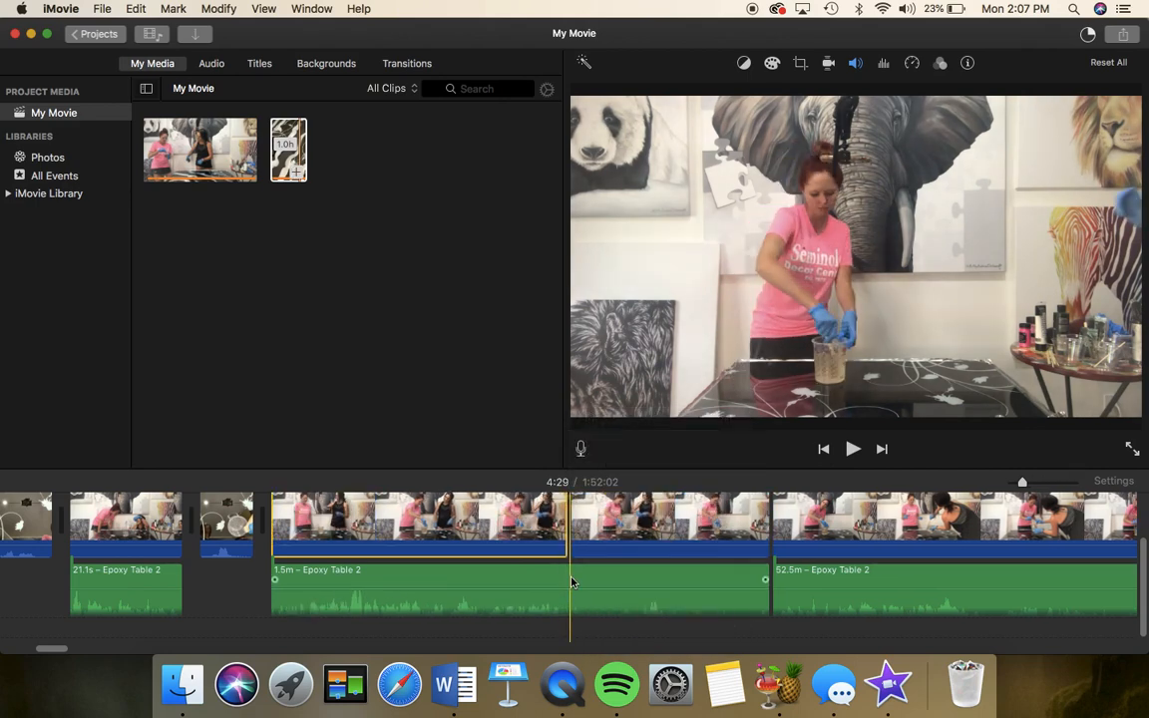
right_click(572, 581)
left_click(589, 497)
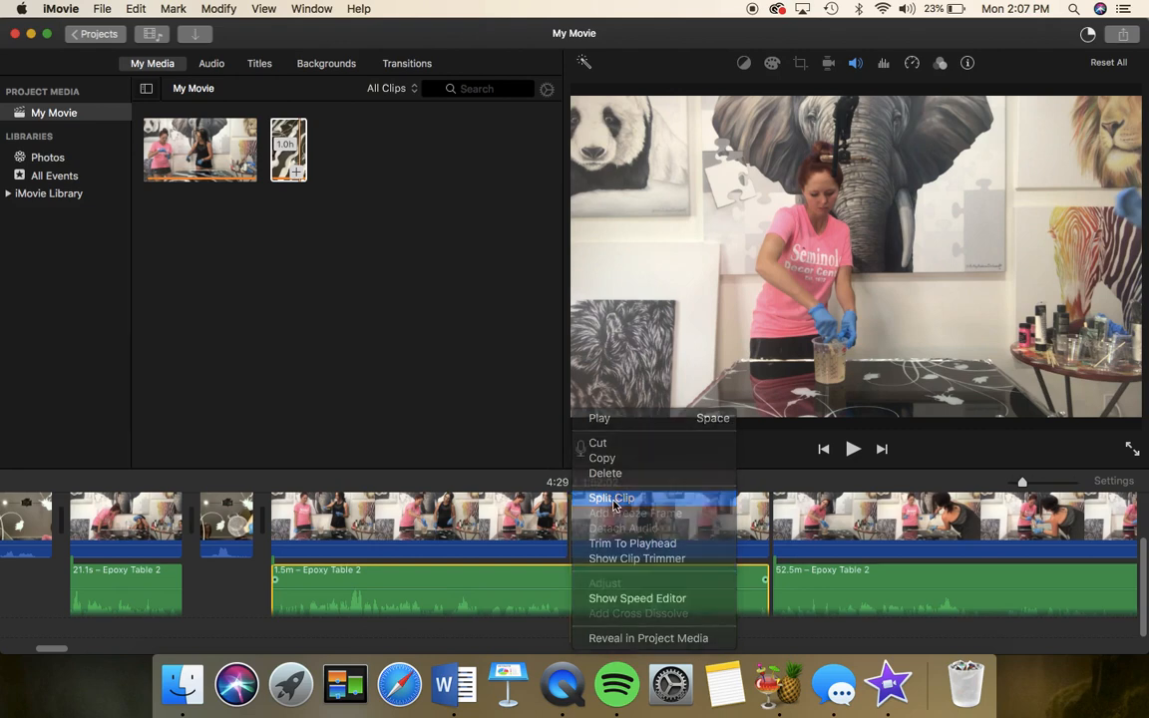
left_click(628, 513)
key("Delete")
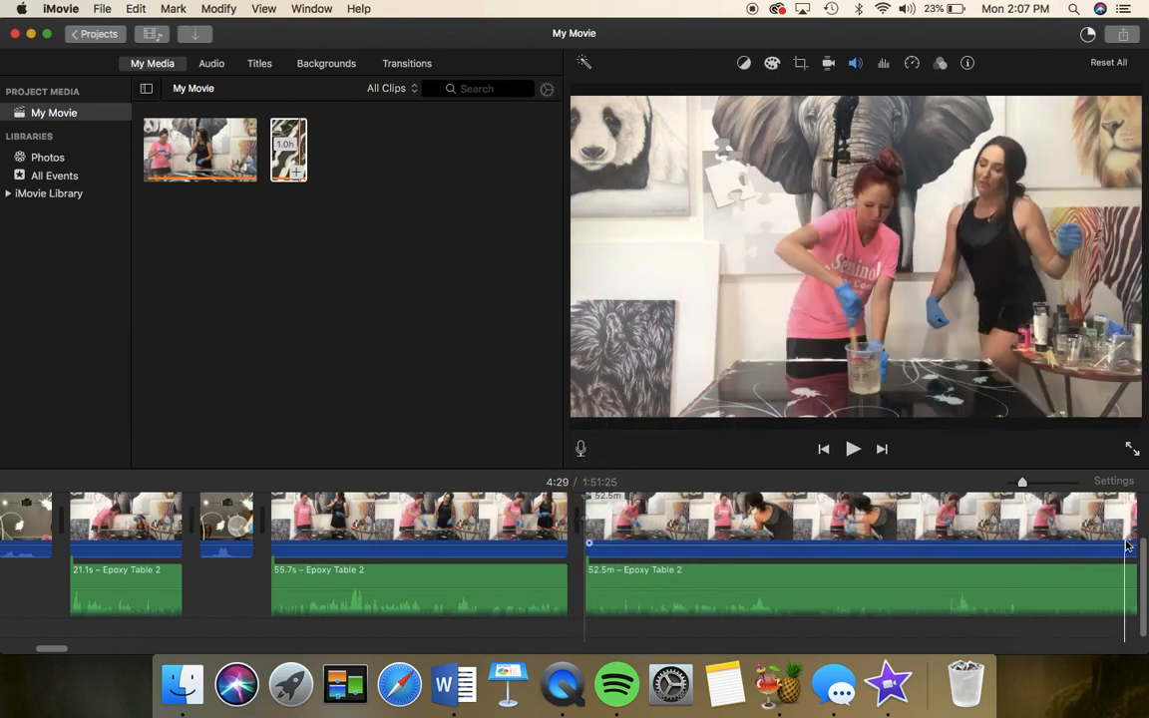
Move the long overhead segment between the 55.7-second and 52.5-minute front-view segments and play its beginning
left_click_drag(1022, 482, 1011, 484)
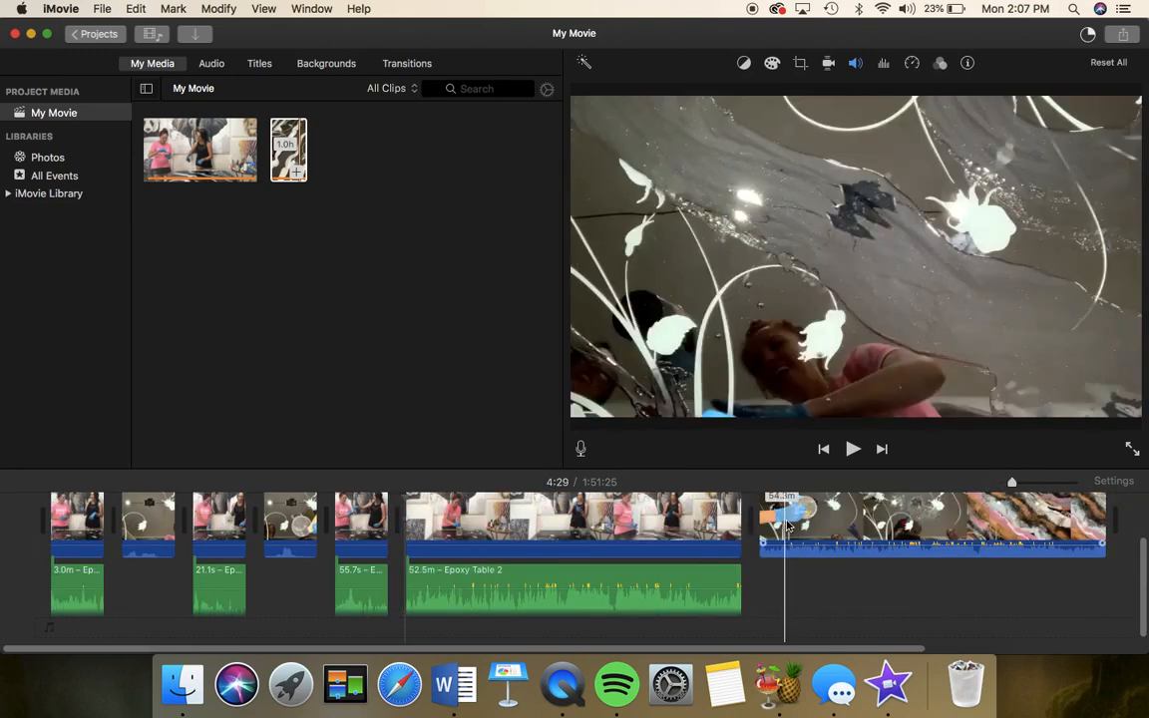
left_click_drag(788, 528, 435, 536)
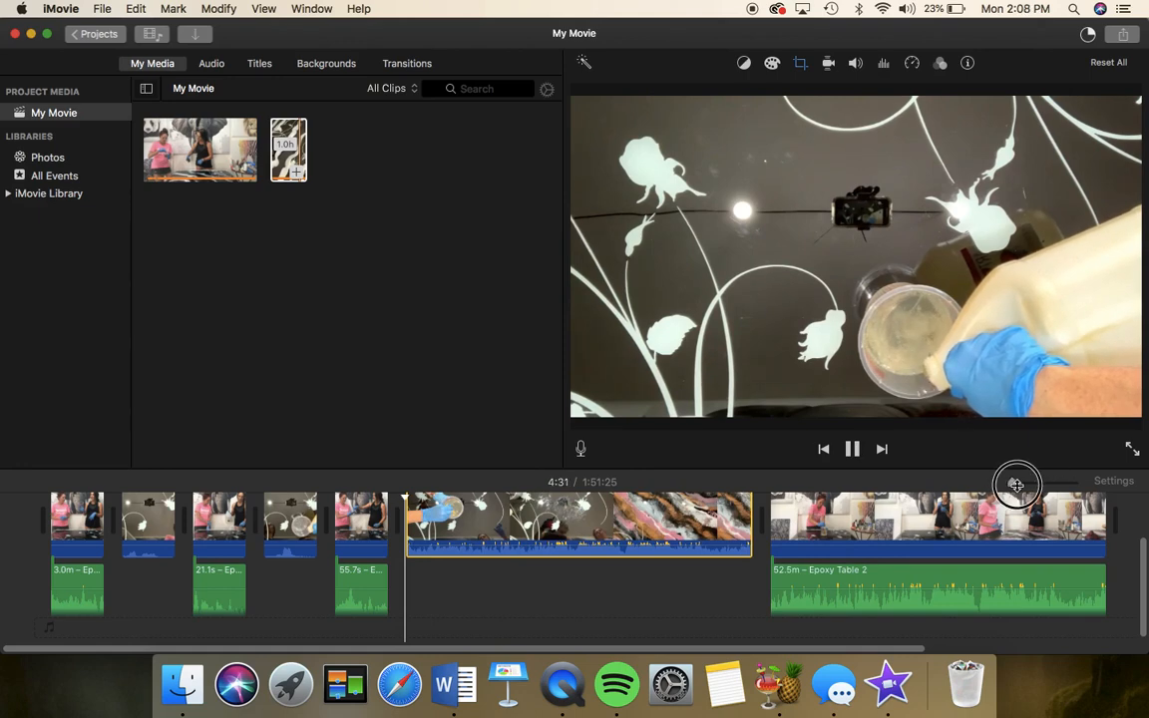
left_click_drag(1017, 485, 1021, 483)
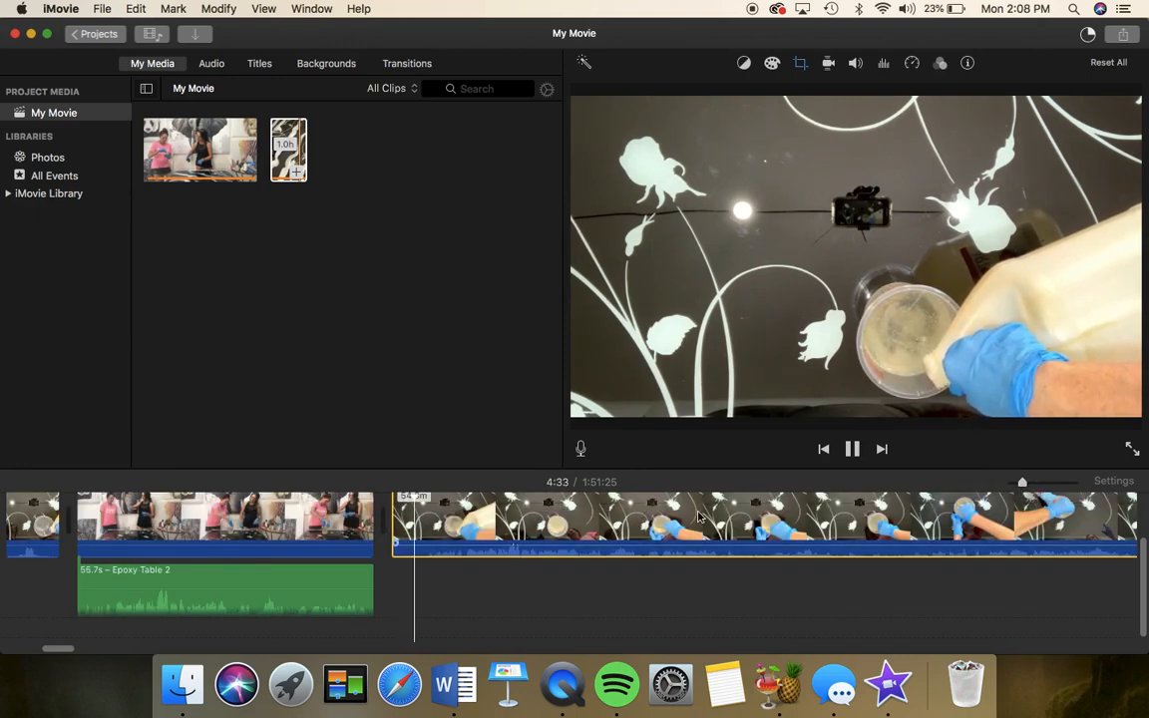
key("space")
Find the matching stirring moment in the long overhead segment, split the segment at 6:08, and delete the piece before the split
scroll(788, 519, "right", 5)
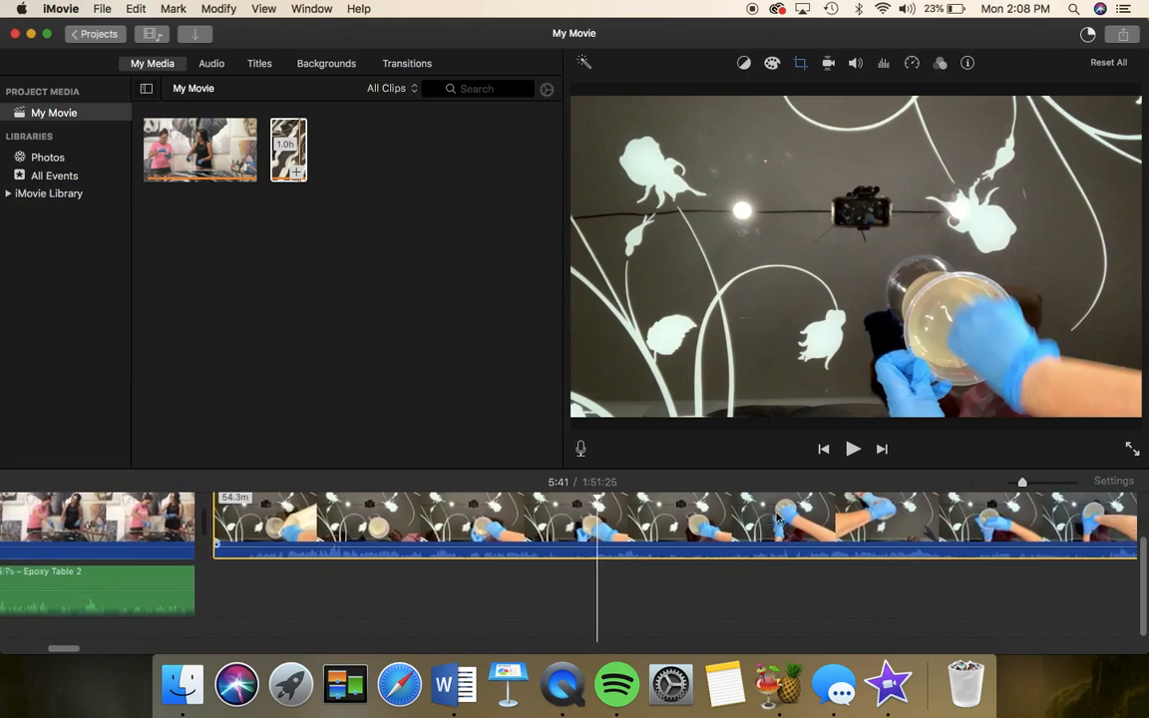
scroll(801, 519, "right", 3)
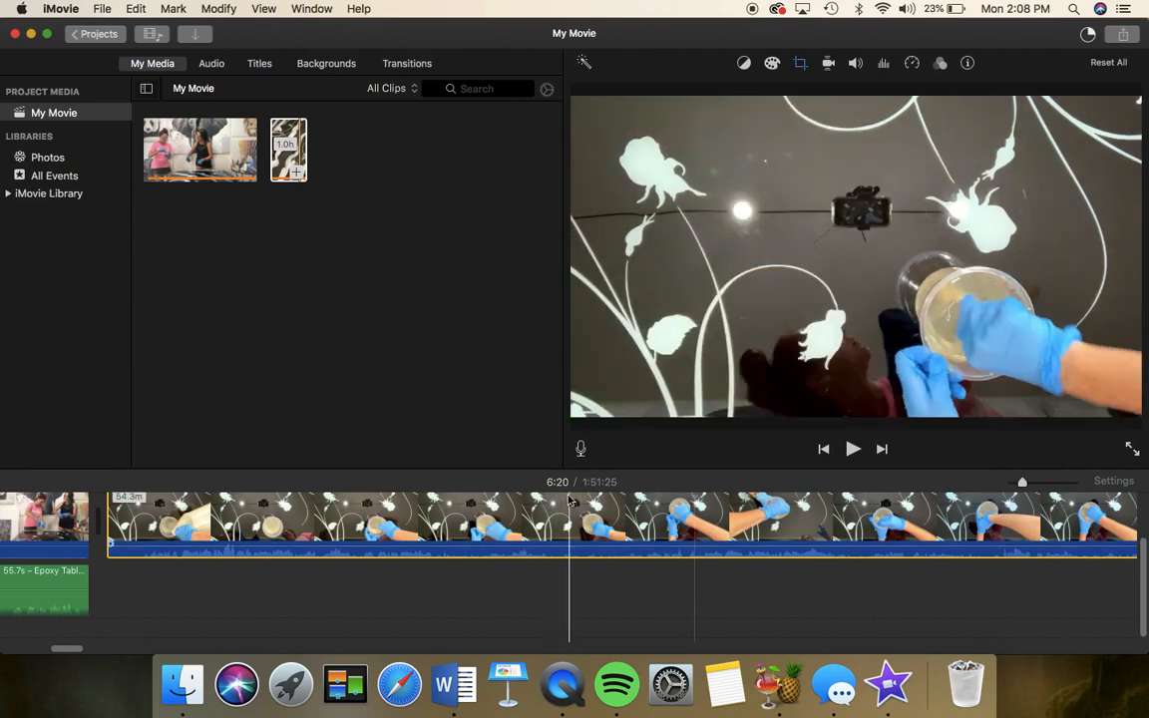
left_click(633, 509)
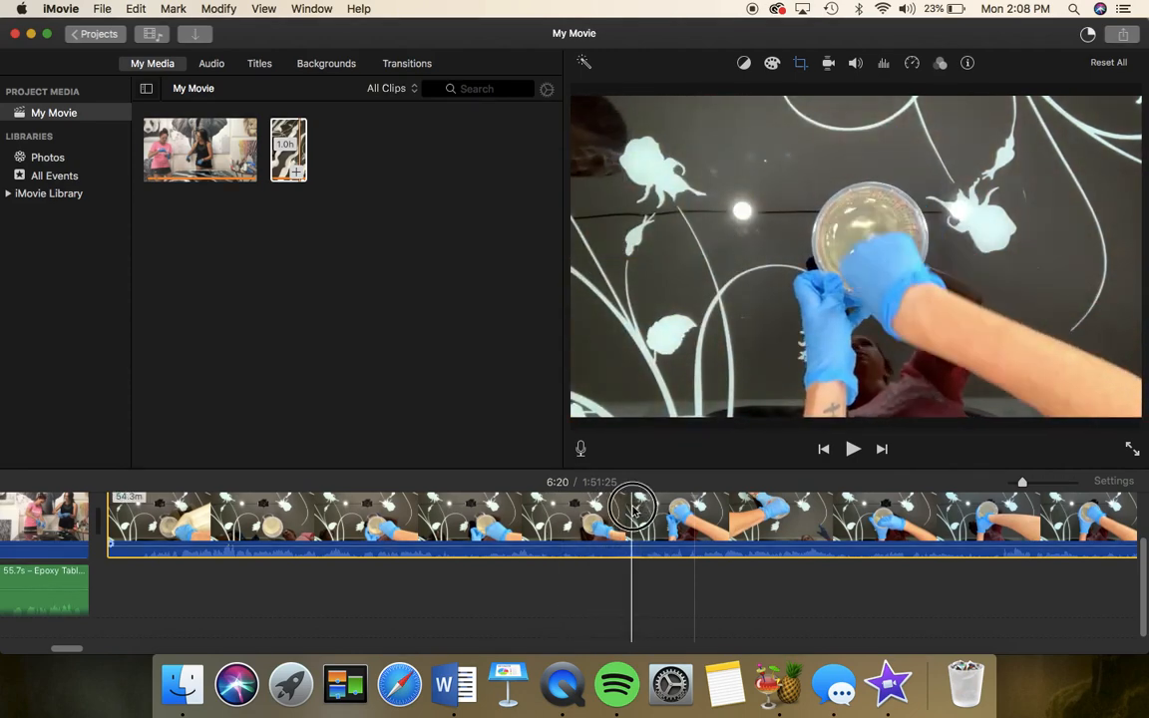
right_click(633, 509)
left_click(656, 496)
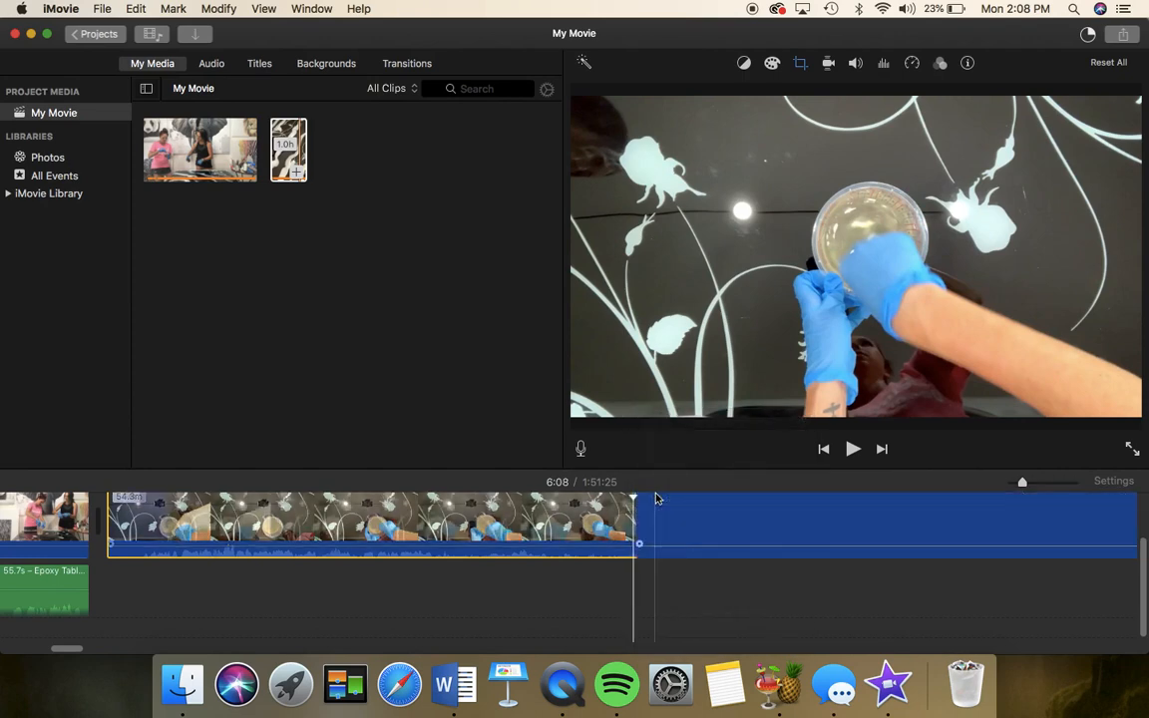
key("Delete")
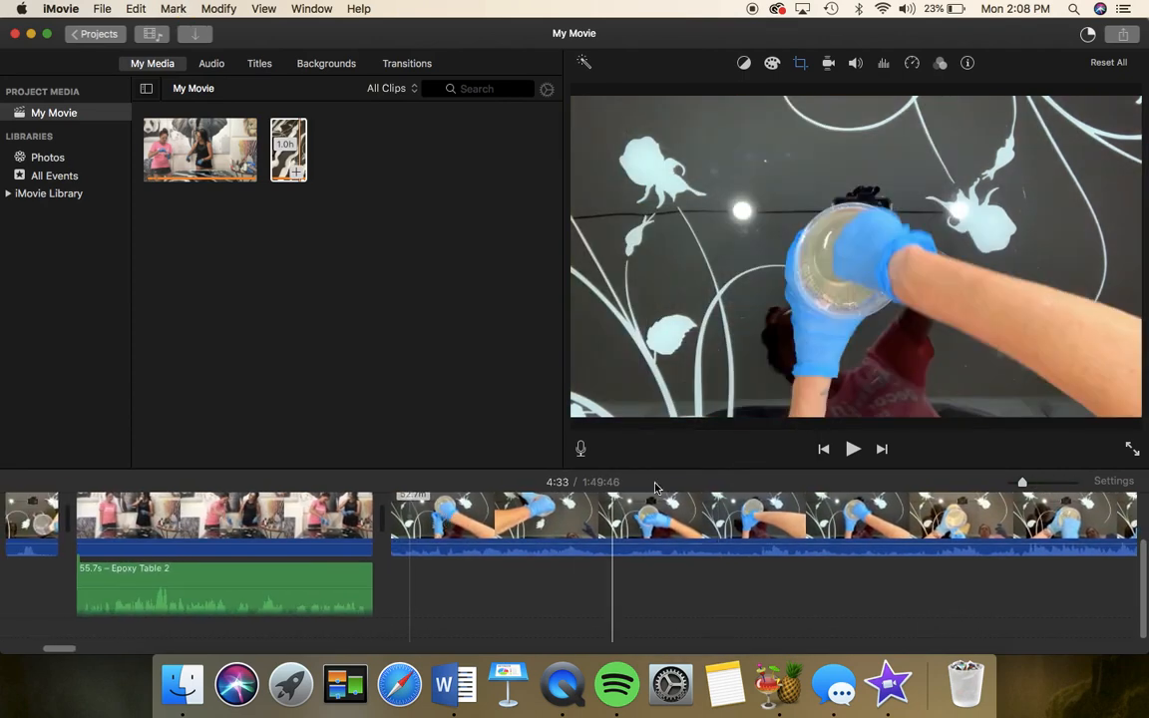
Play the cut between the 55.7-second front-view segment and the long overhead segment to compare the stirring on both sides
left_click(820, 450)
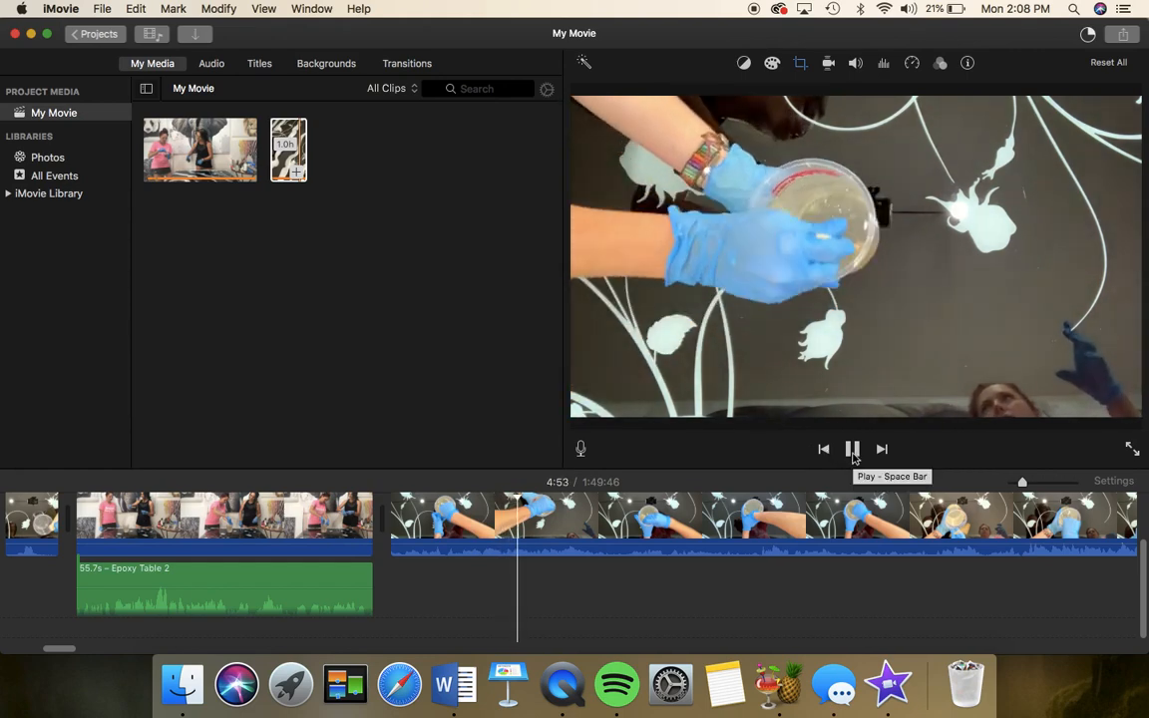
left_click(405, 529)
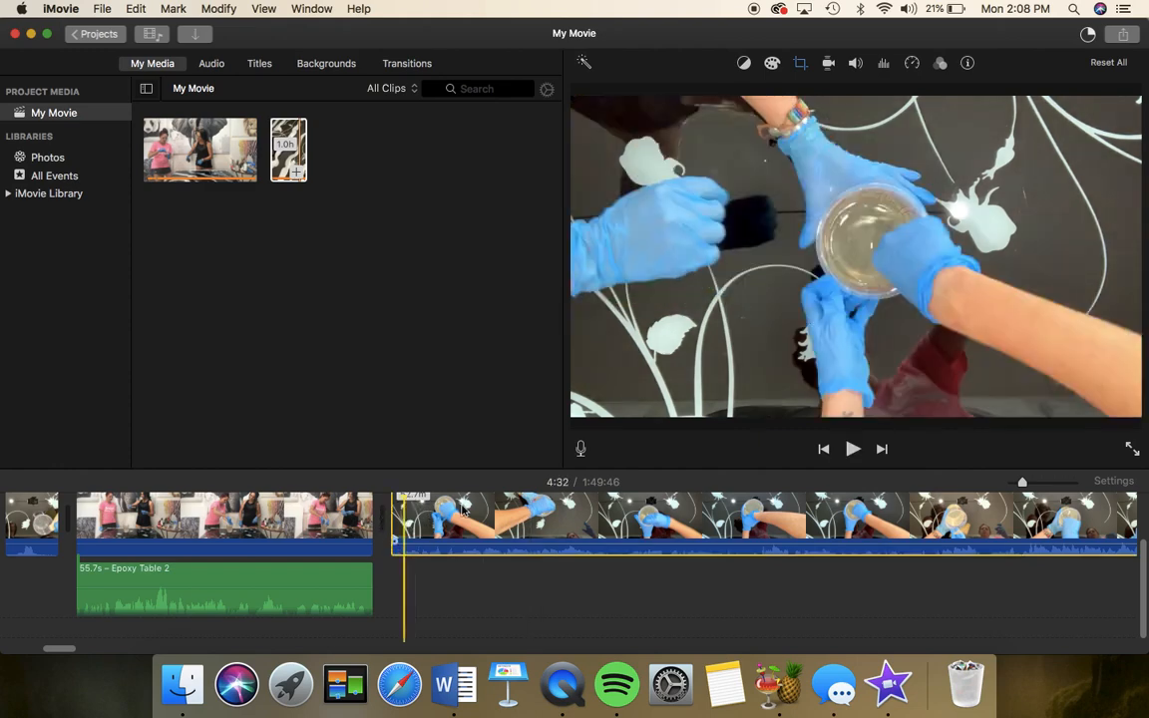
left_click(852, 448)
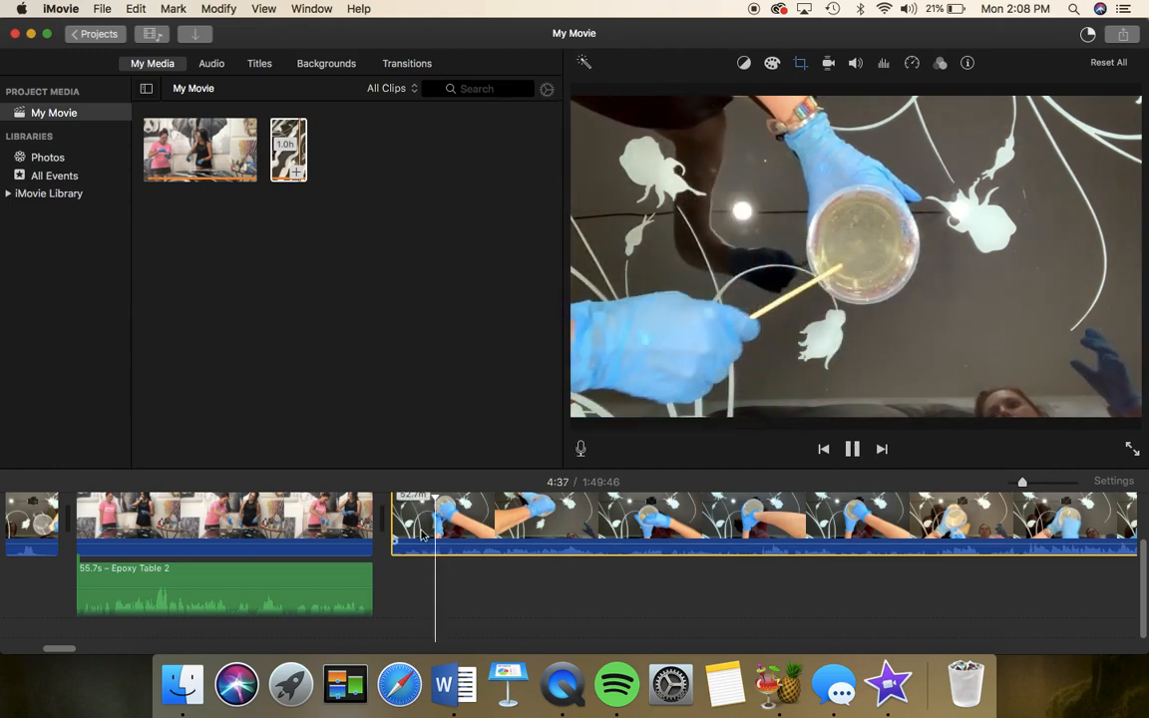
left_click(362, 521)
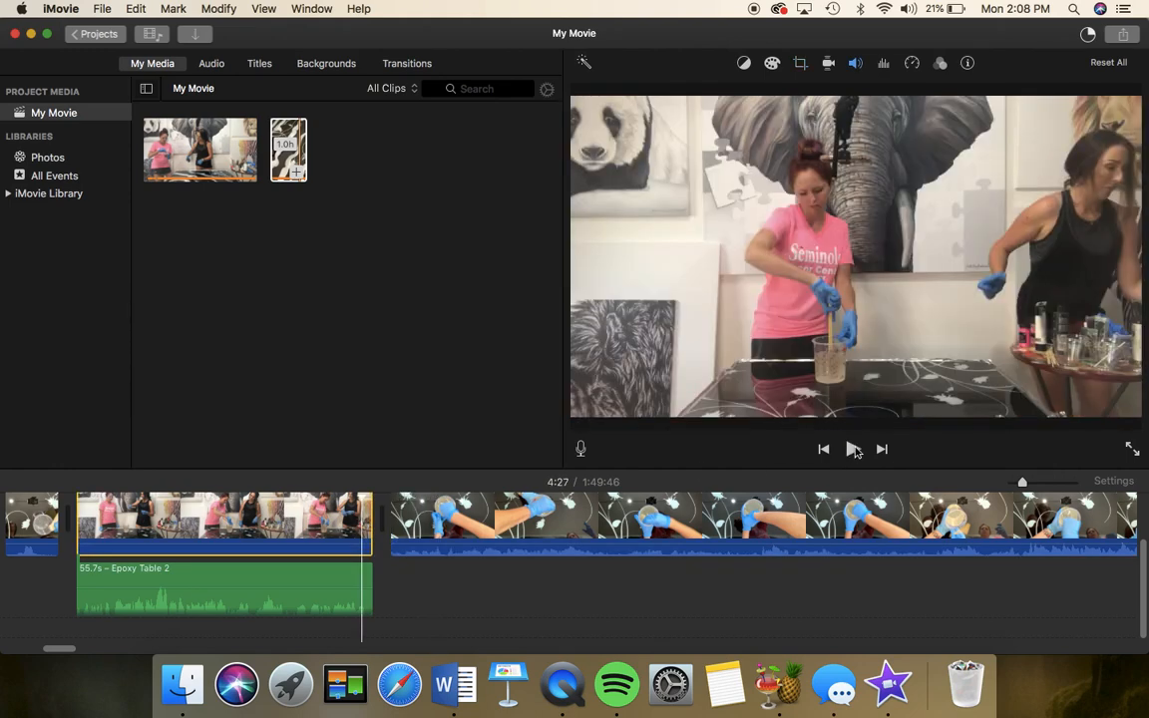
left_click(854, 449)
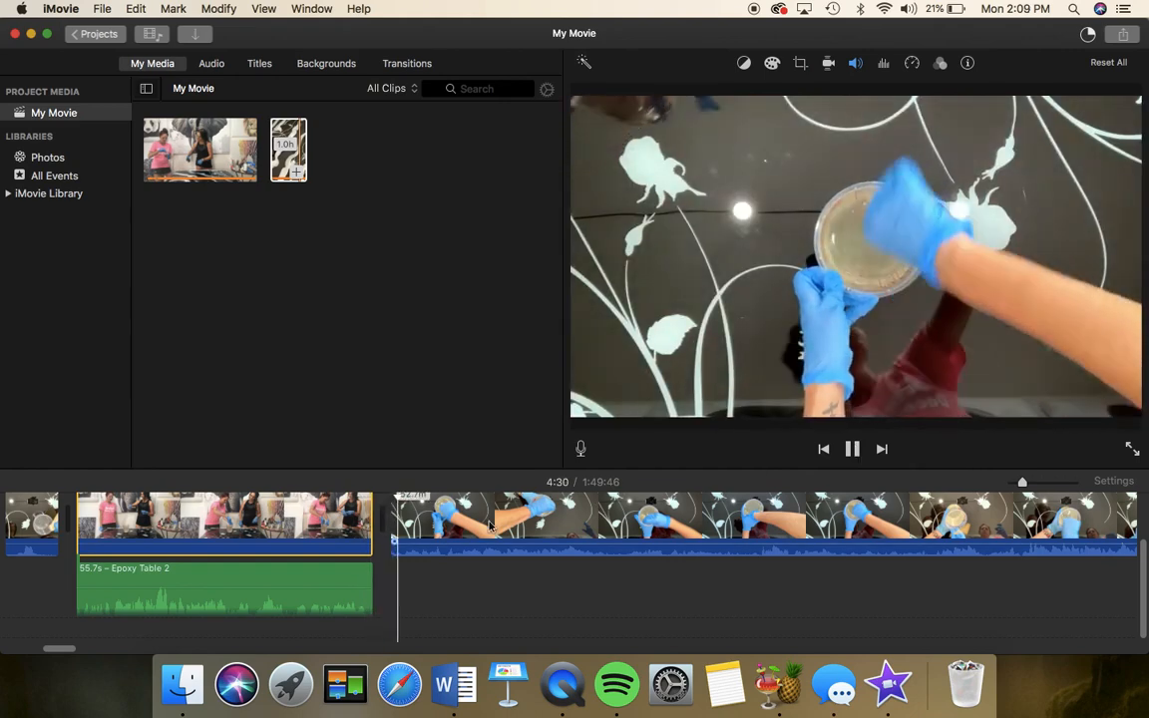
Split the 55.7-second front-view segment and its detached audio at 4:26 and delete the remainder after the split
left_click(320, 521)
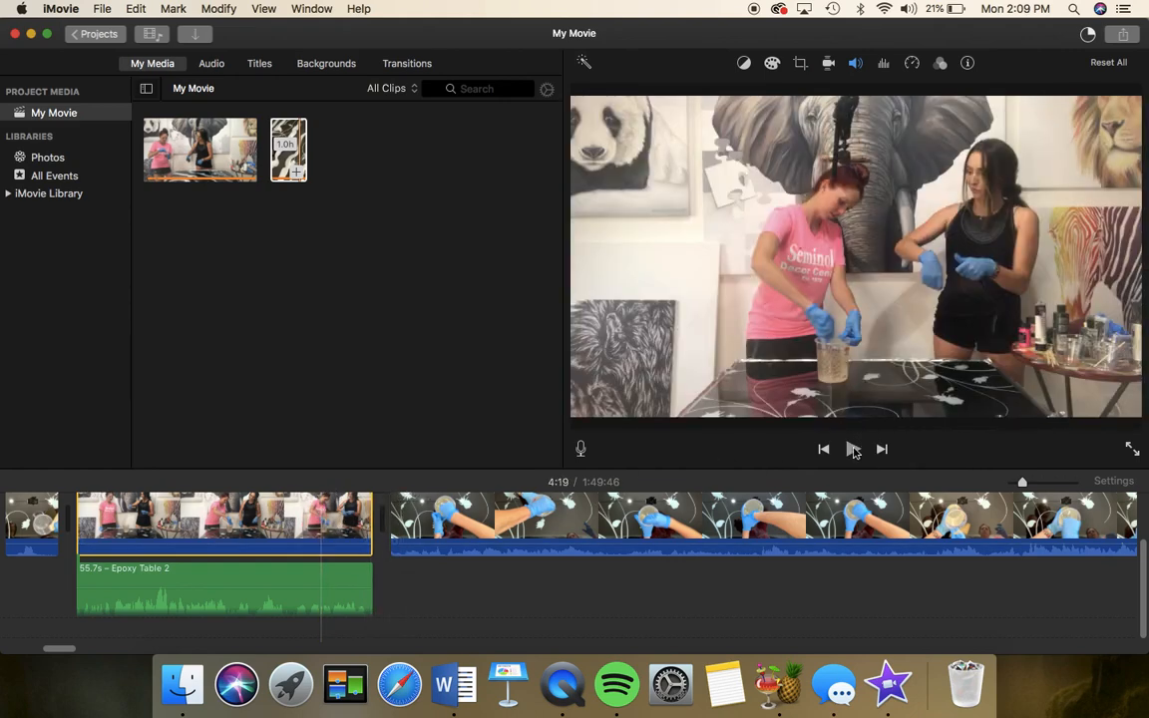
left_click(853, 450)
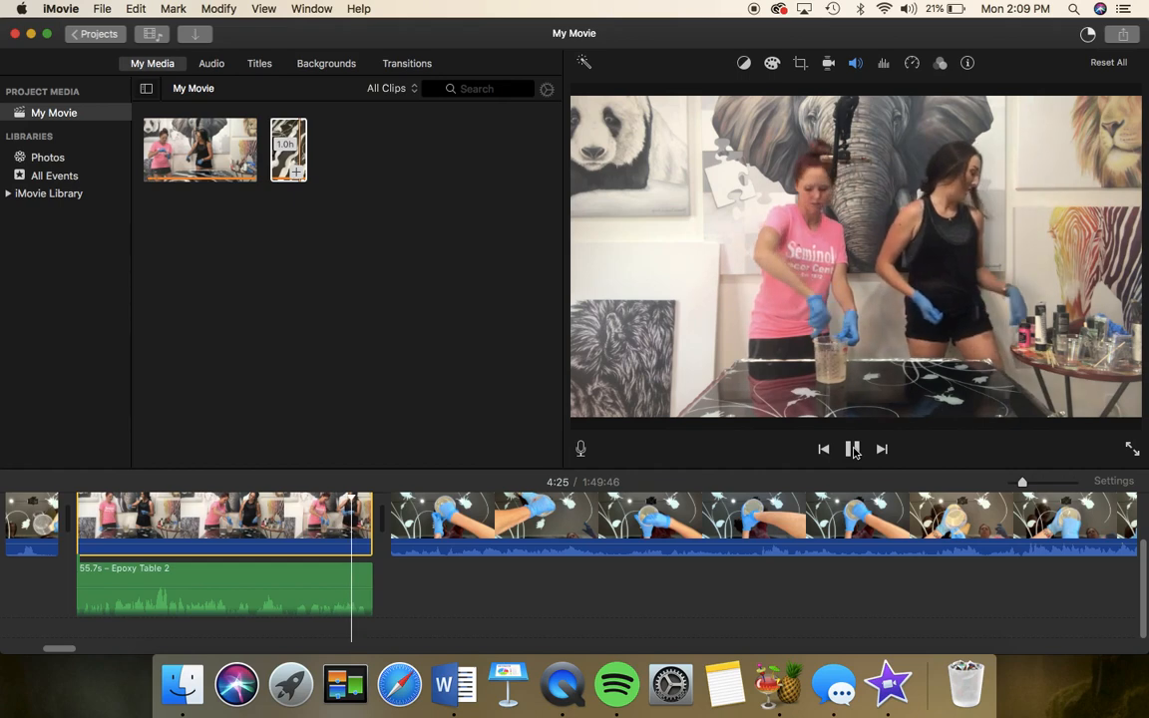
left_click(854, 450)
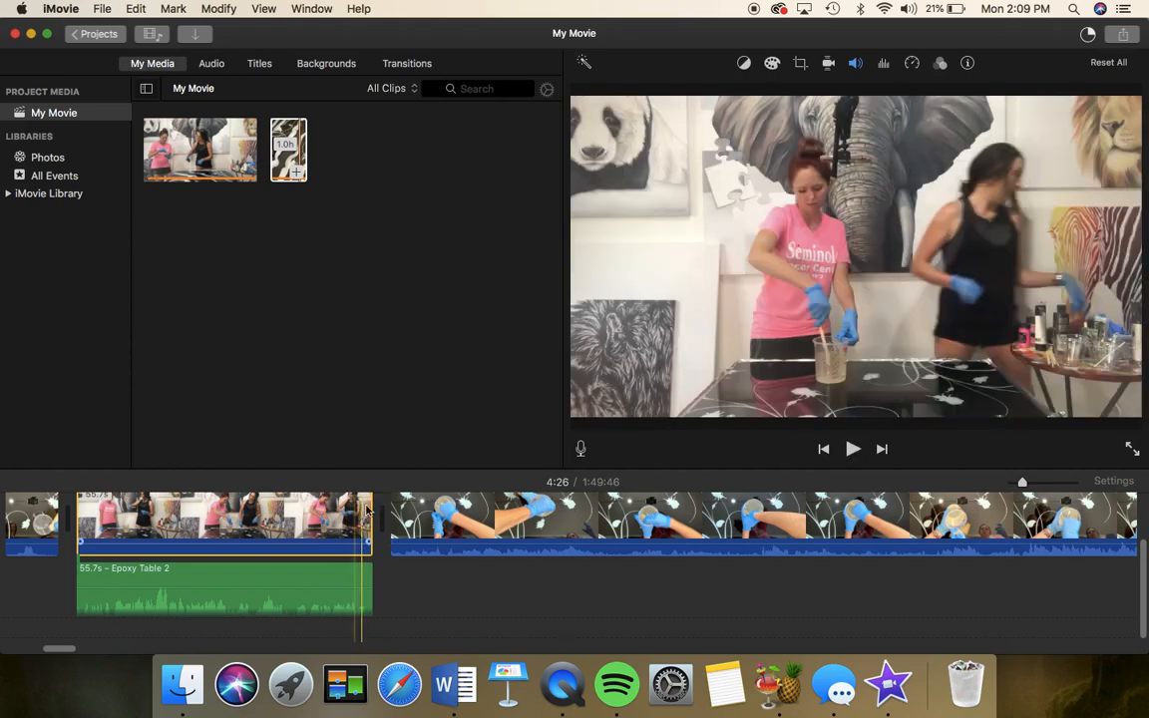
right_click(359, 534)
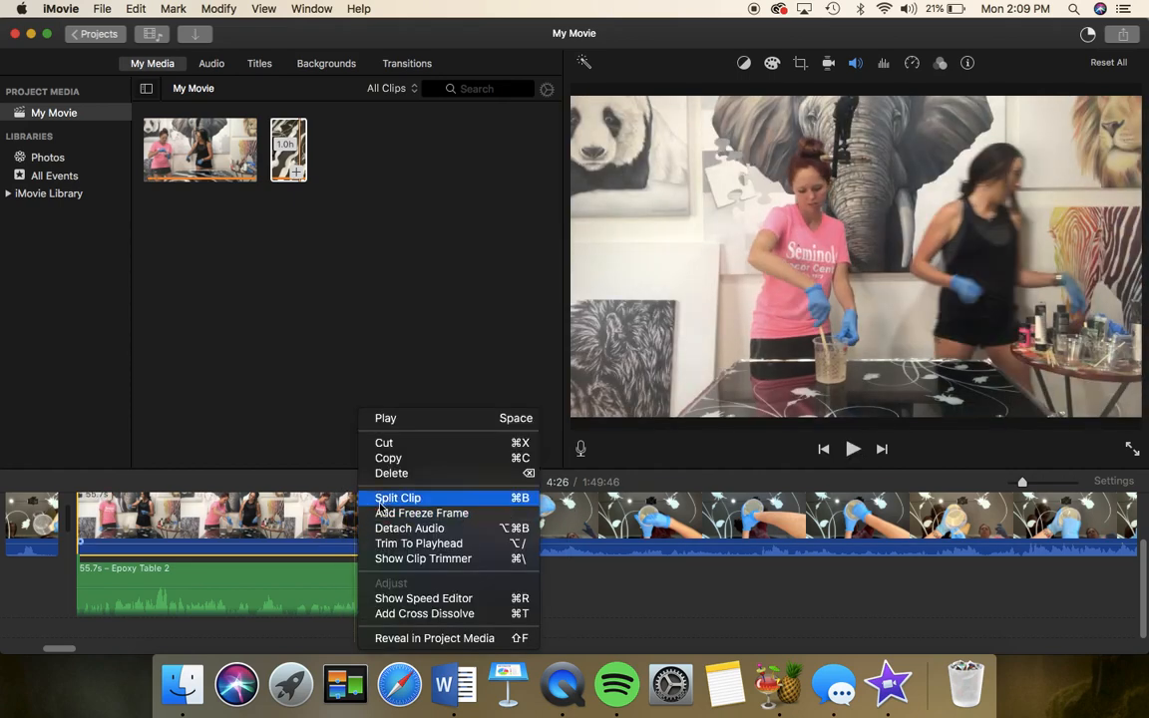
left_click(384, 497)
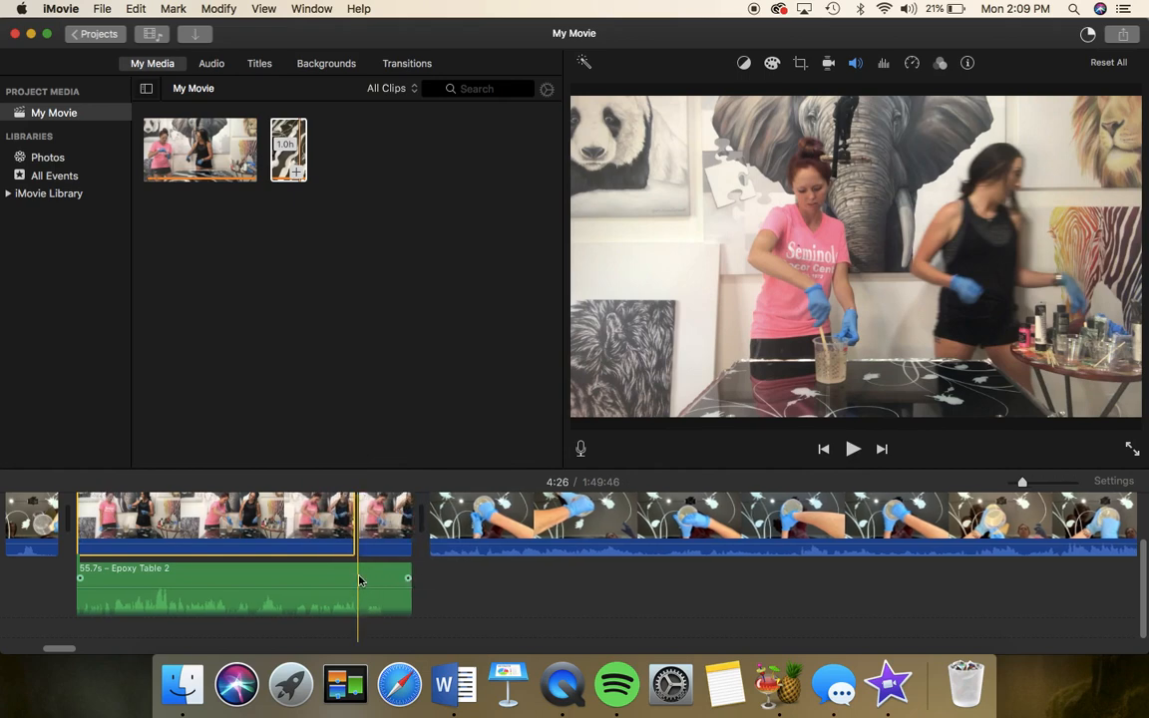
right_click(359, 579)
left_click(394, 498)
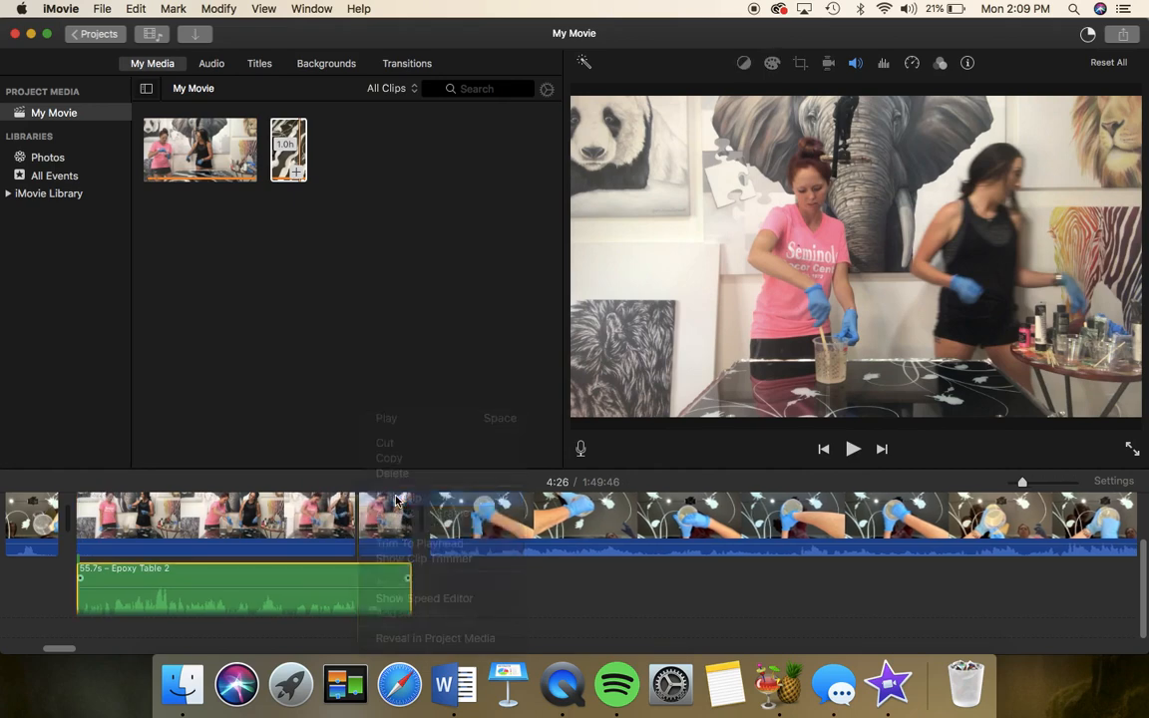
key("Delete")
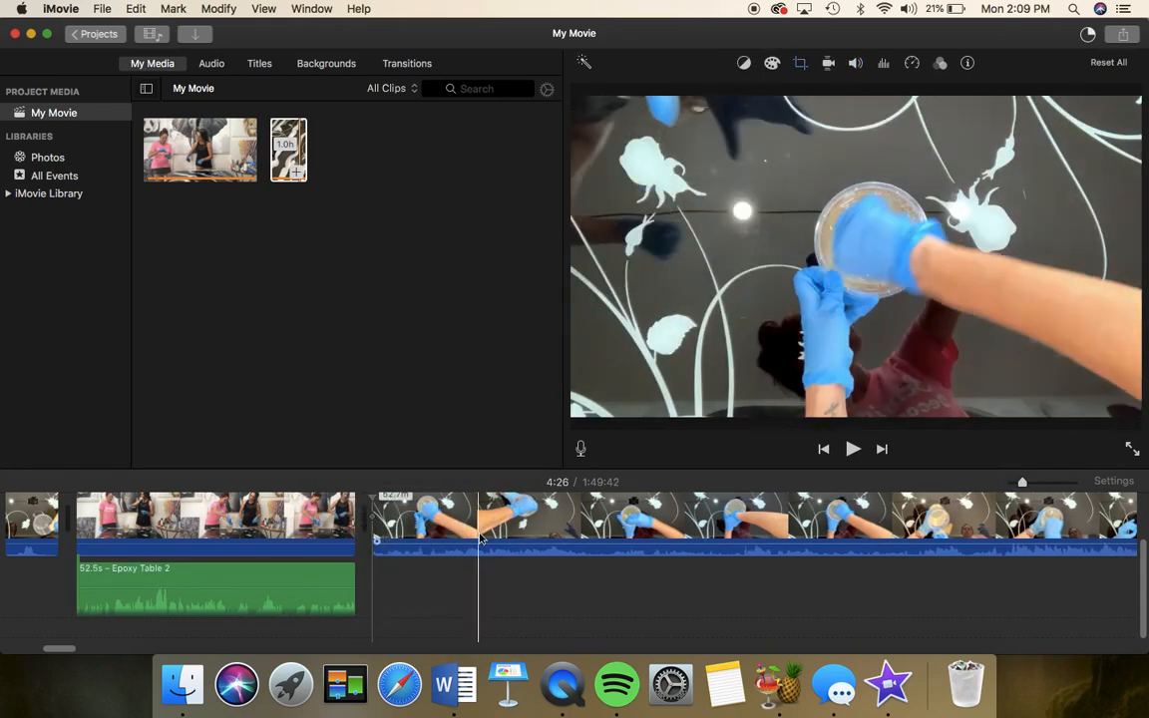
Play across the shortened cut, then split the long overhead segment at 5:09 and again at 5:01 to isolate a short stirring piece
left_click(337, 529)
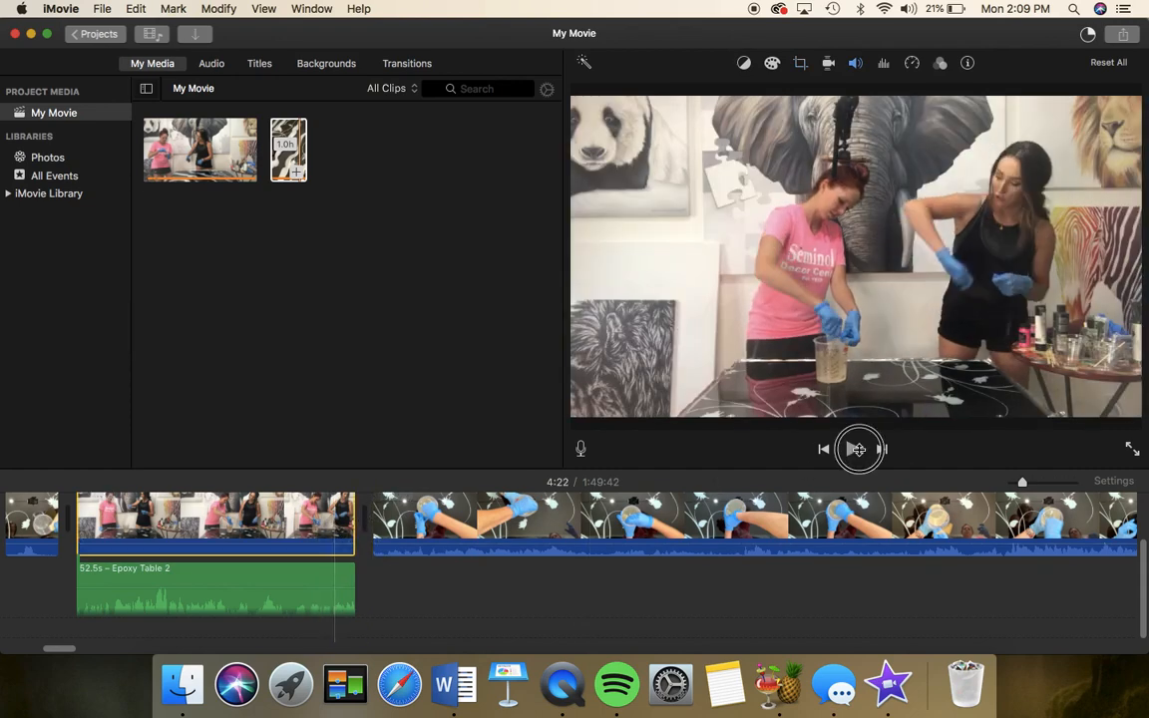
left_click(855, 450)
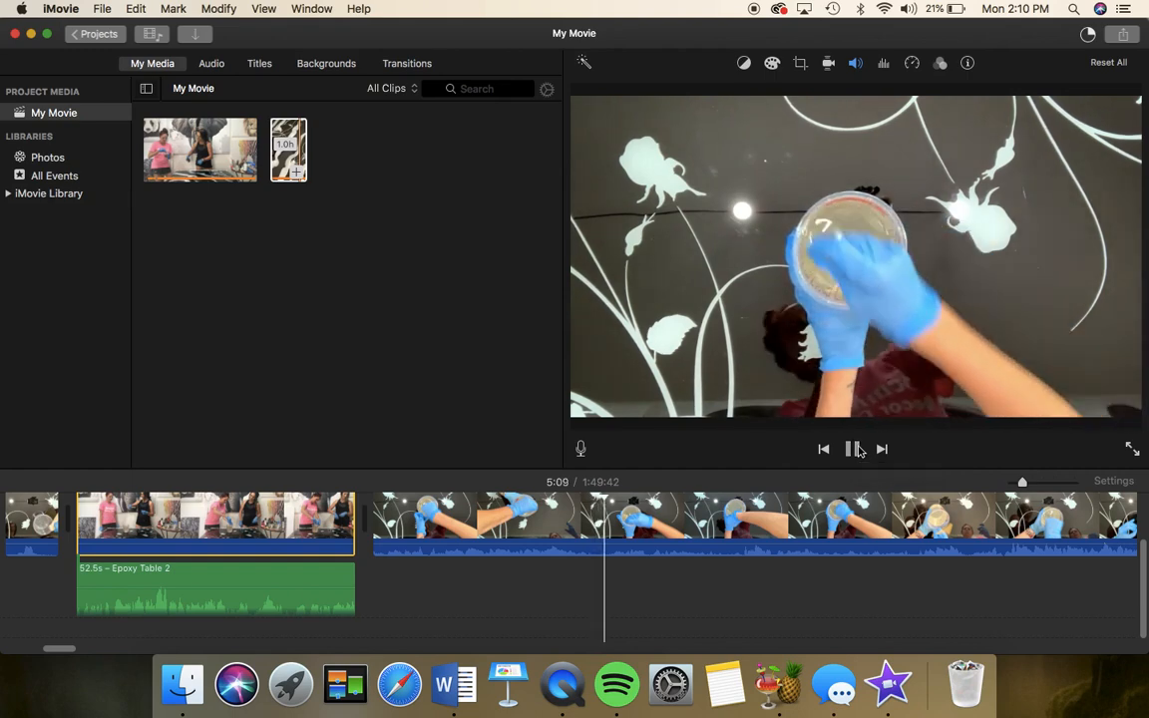
right_click(607, 536)
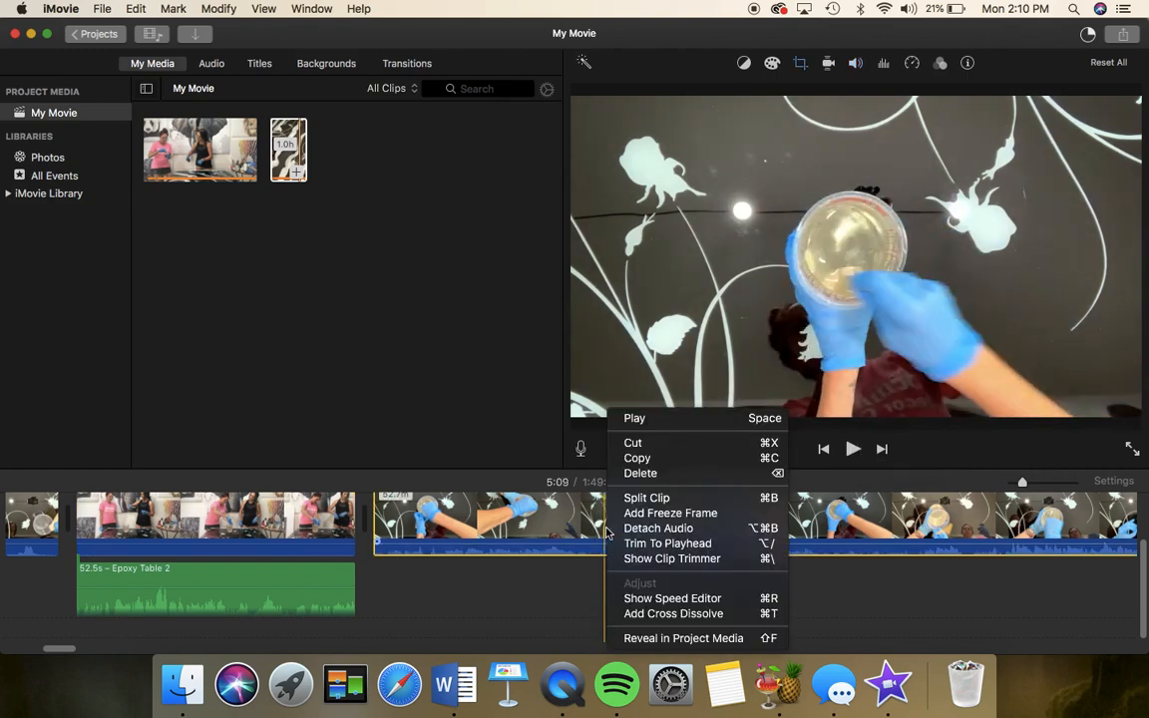
left_click(629, 499)
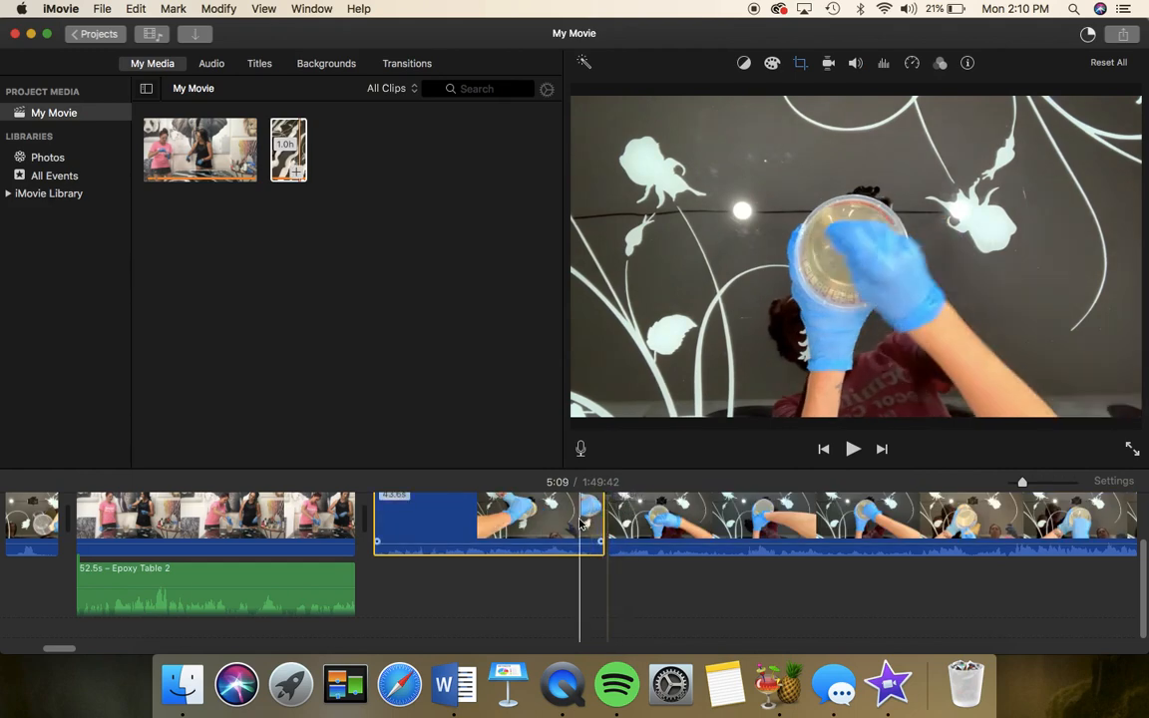
right_click(571, 524)
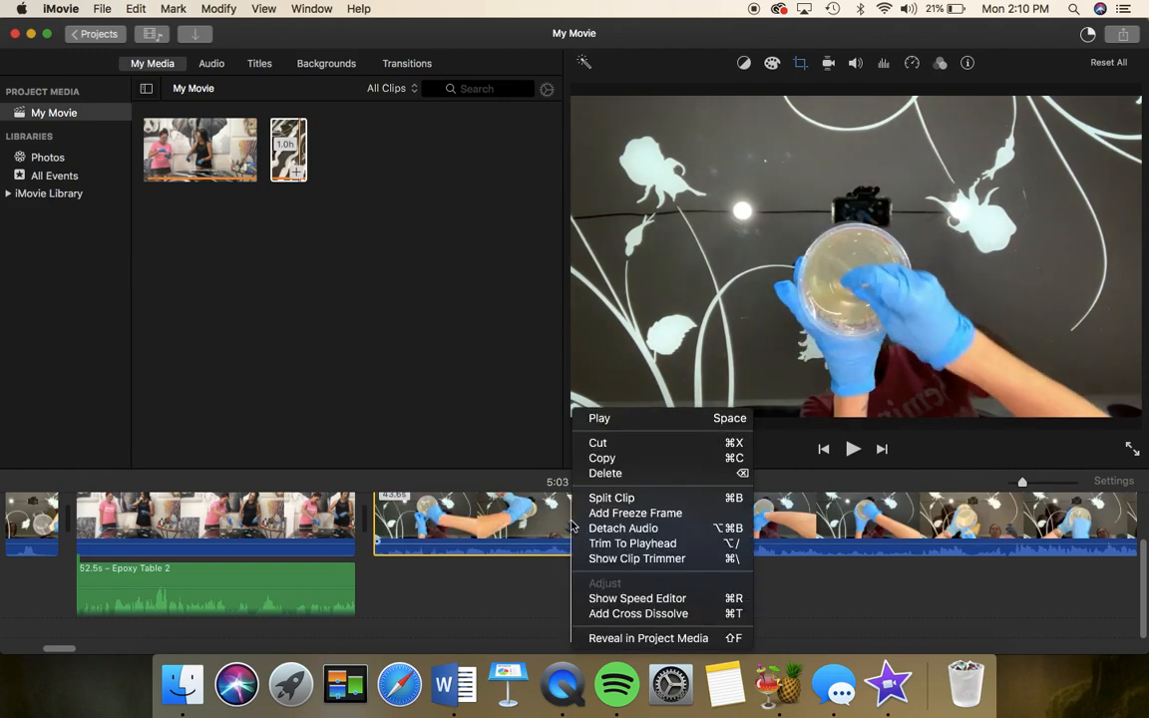
left_click(555, 518)
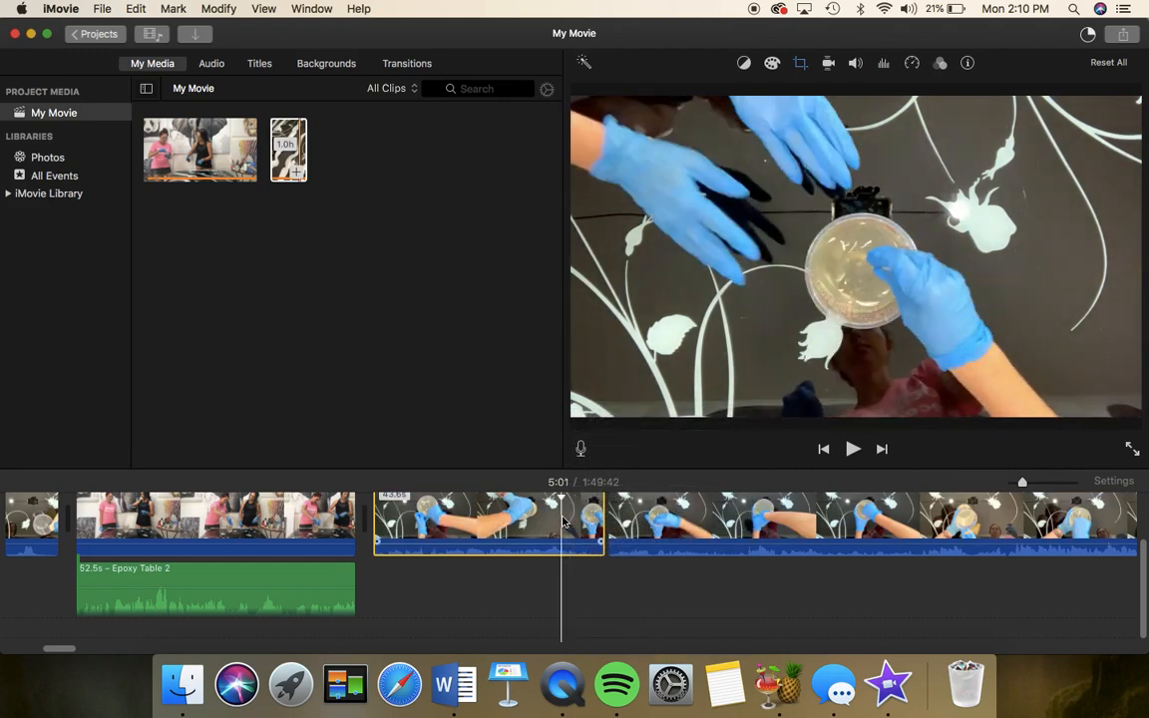
right_click(565, 521)
left_click(580, 497)
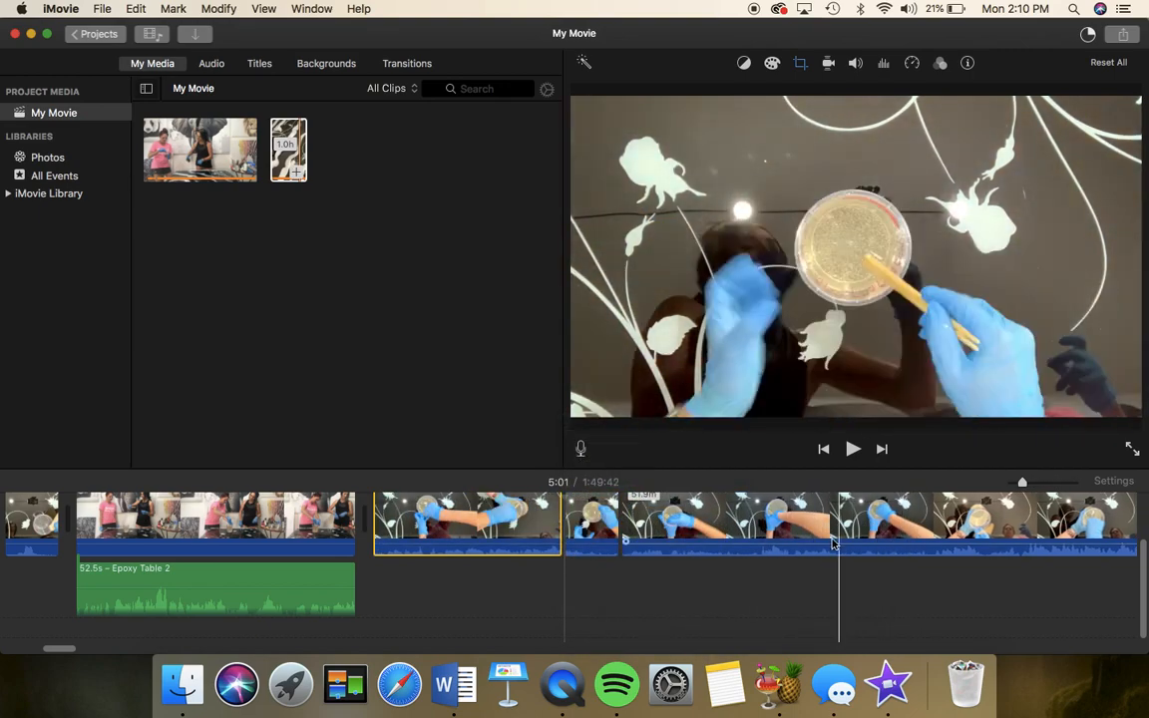
Split the remaining overhead segment at 5:35 and delete the stirring footage between 5:09 and 5:35
left_click(760, 532)
right_click(760, 532)
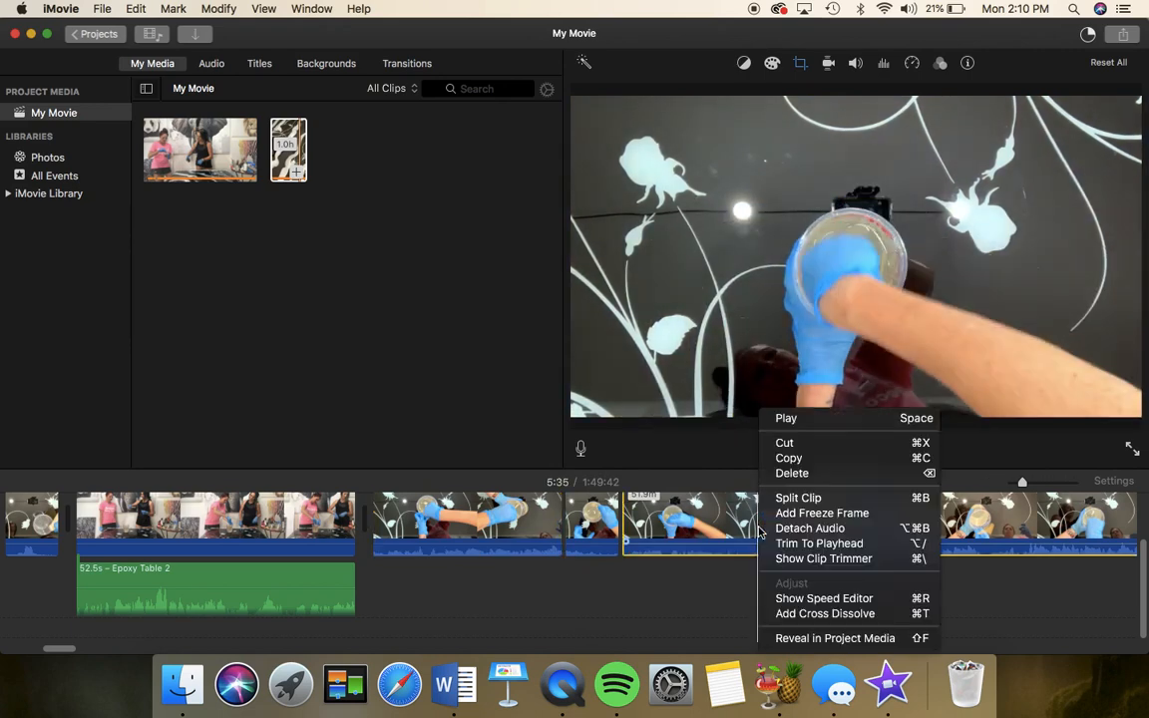
left_click(783, 498)
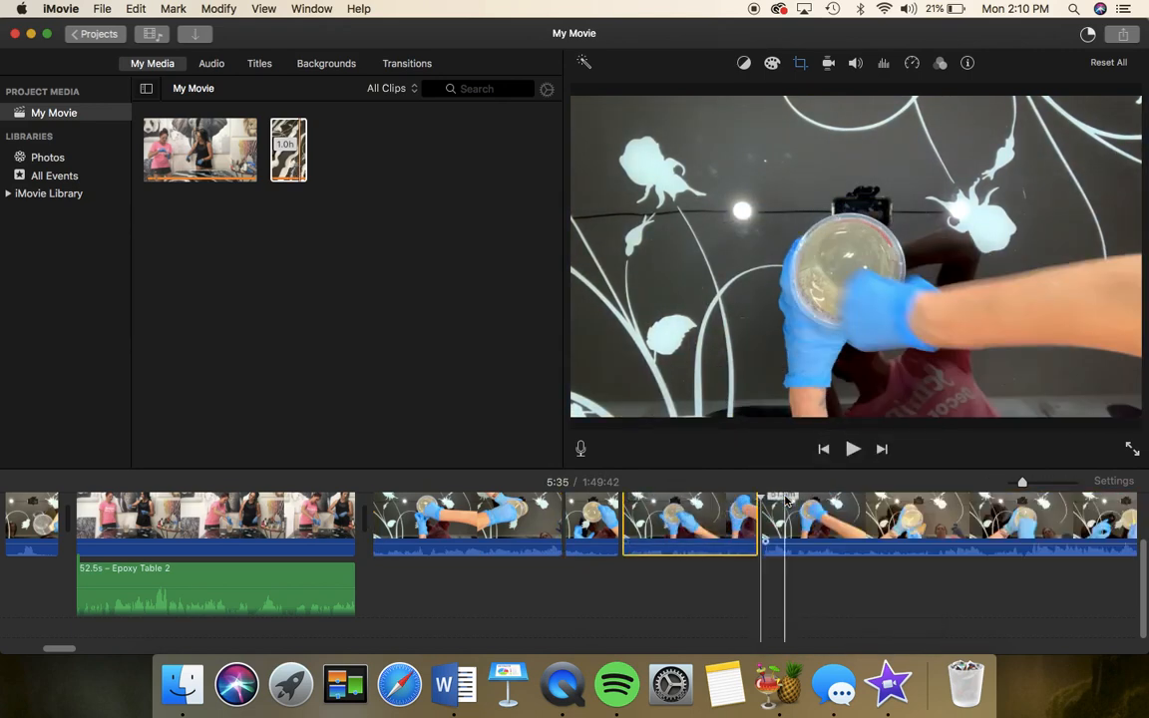
key("Delete")
Add an Expand Lower Third title over the short overhead stirring segment with the text "Stir for 3 minutes"
left_click(595, 524)
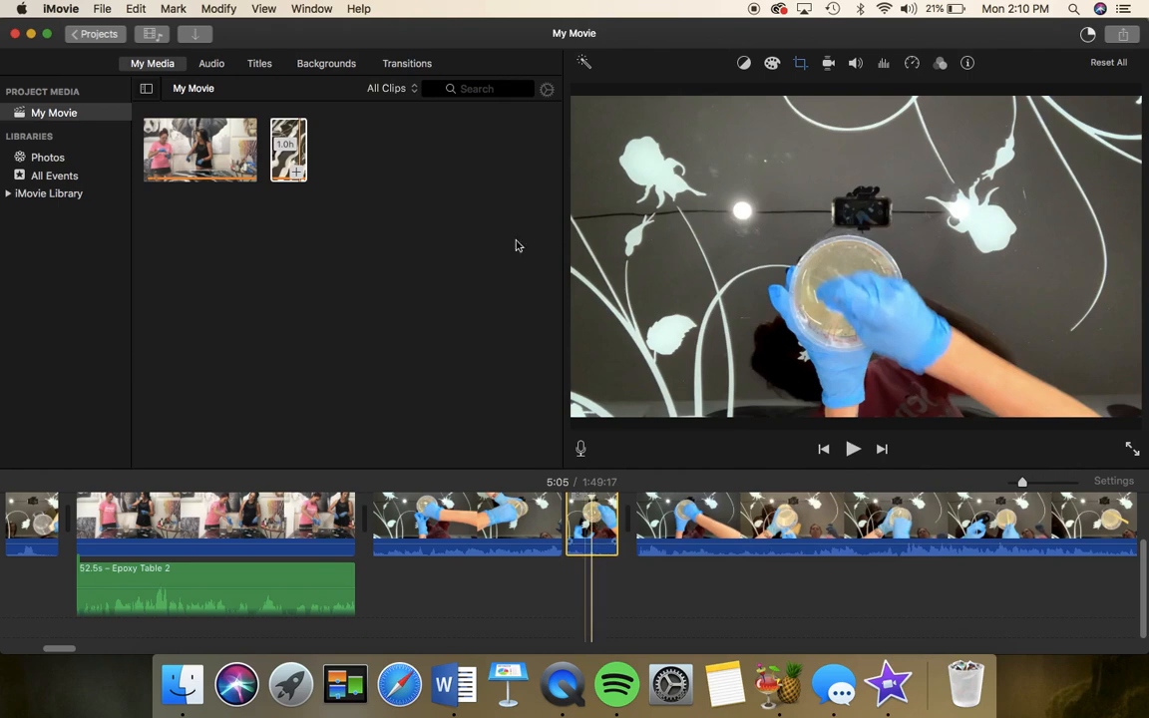
left_click(263, 68)
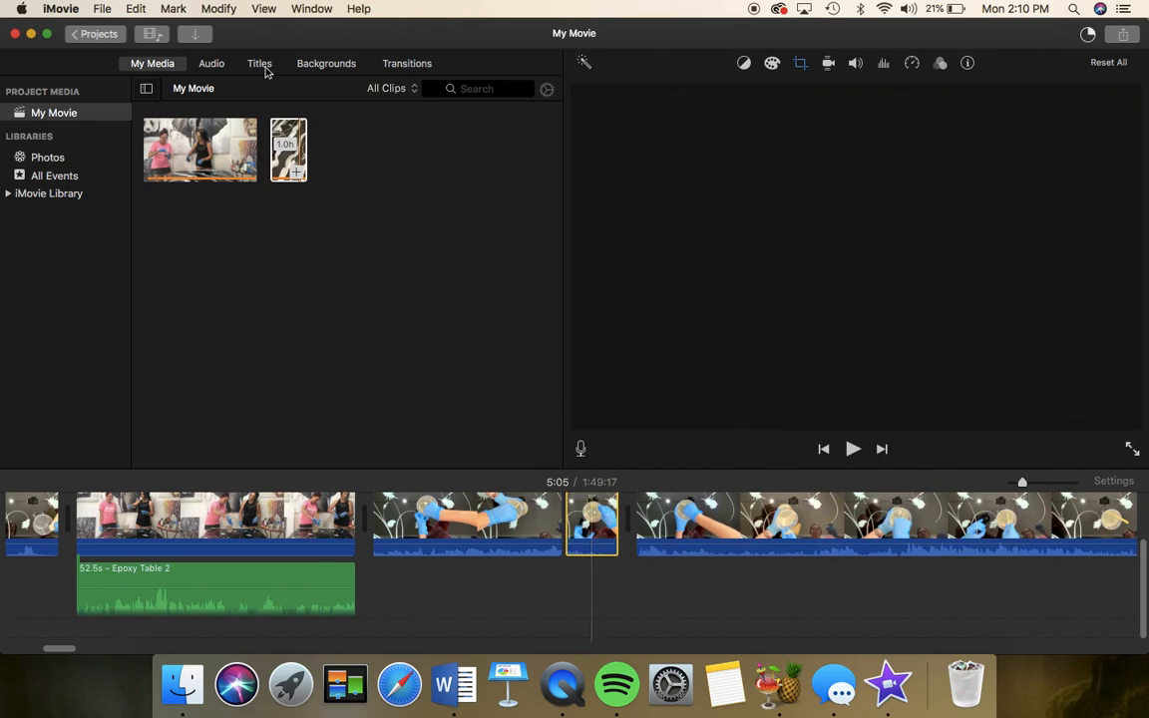
left_click(329, 188)
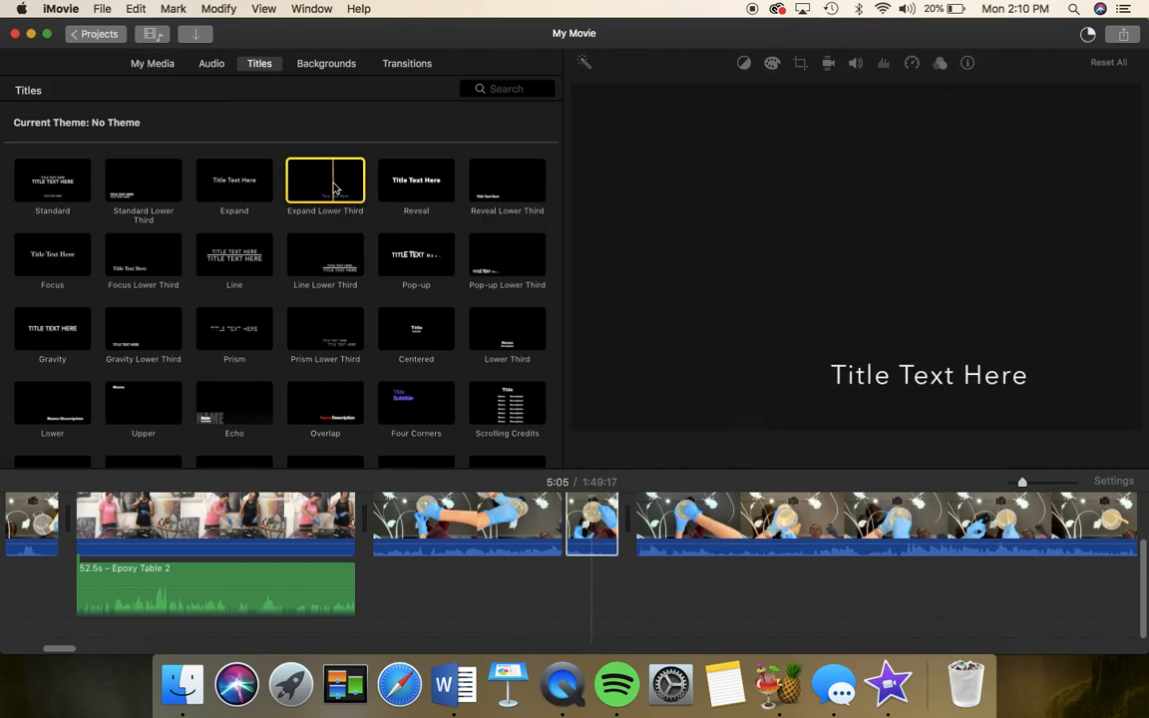
double_click(335, 186)
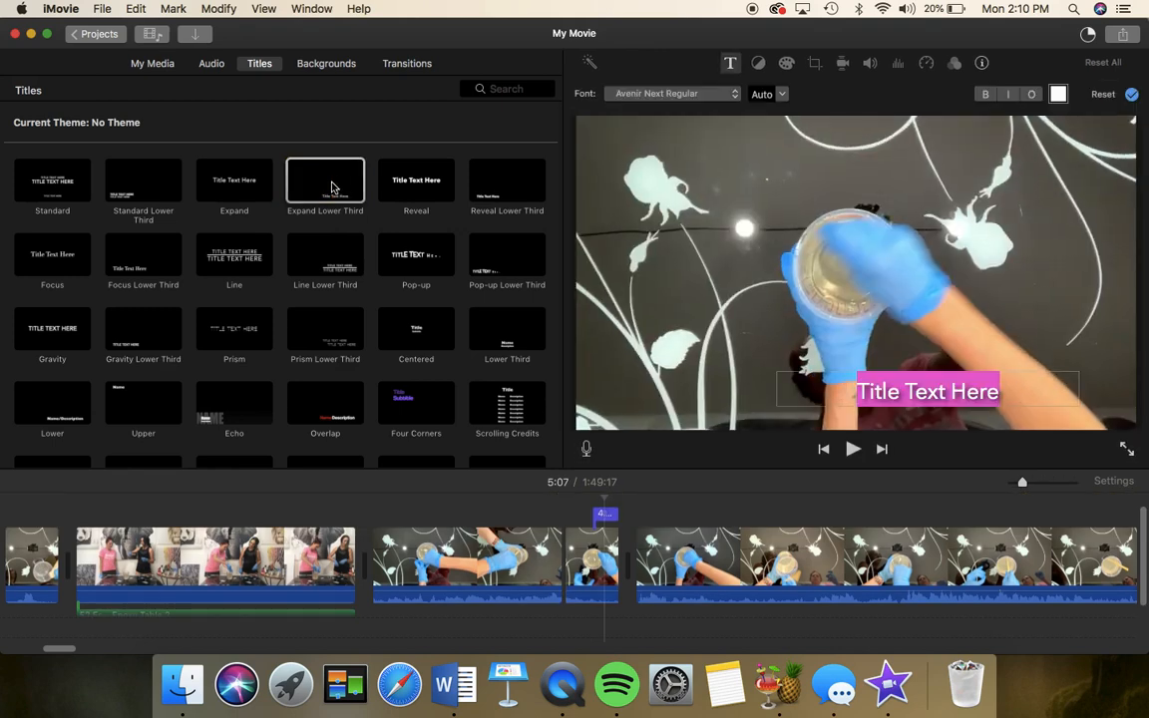
left_click_drag(333, 186, 596, 569)
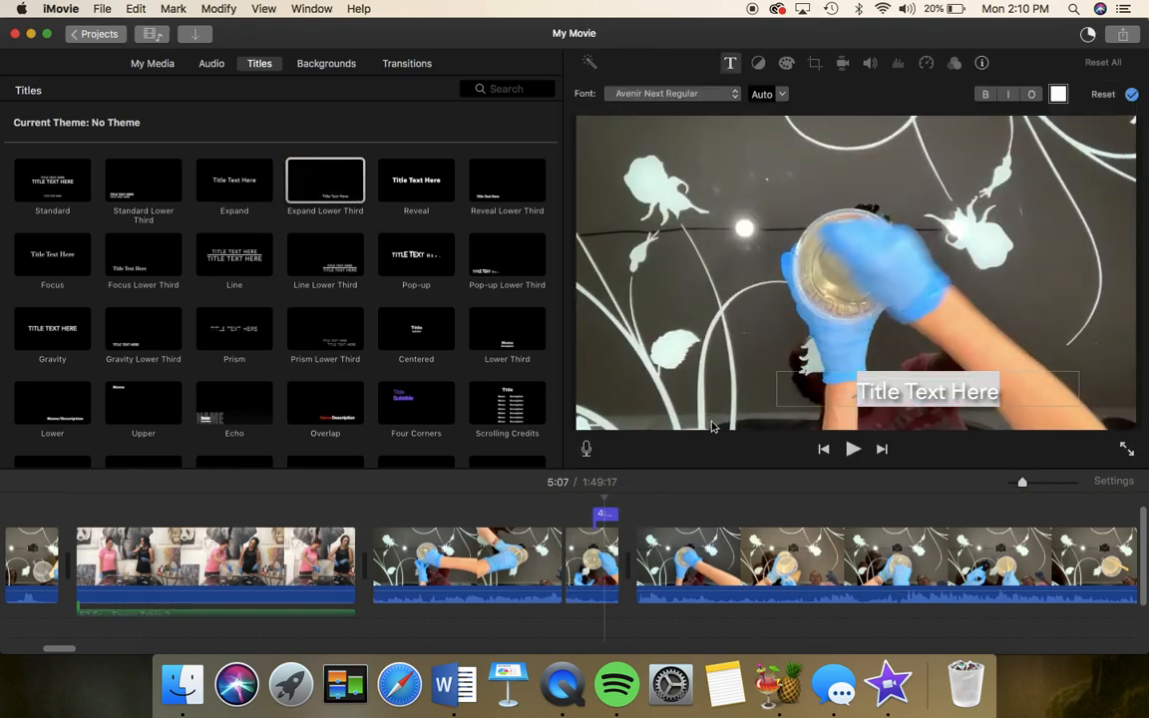
left_click(938, 389)
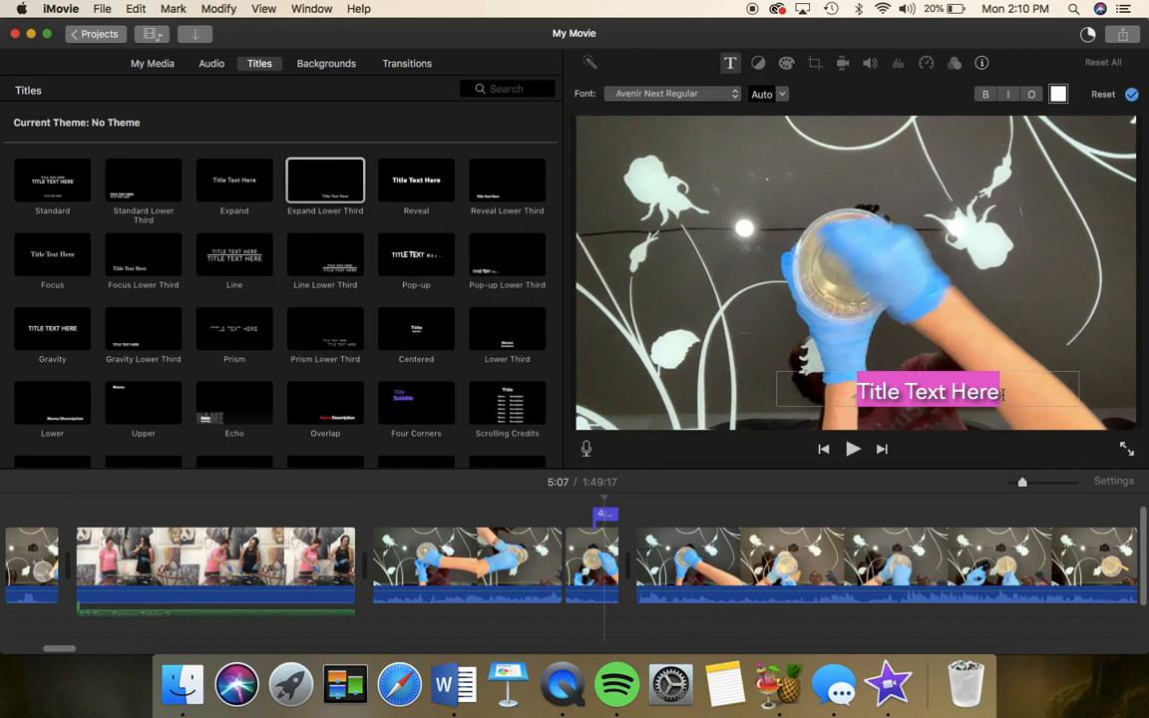
type("Stir fo")
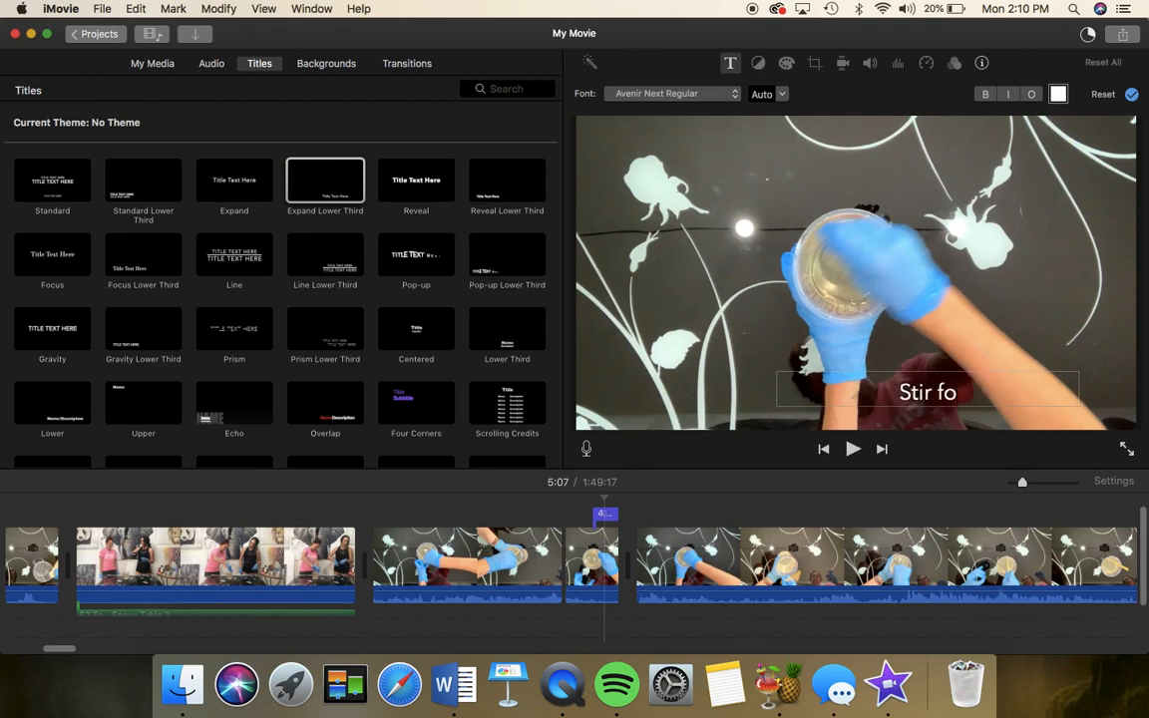
type("r 3 minutes")
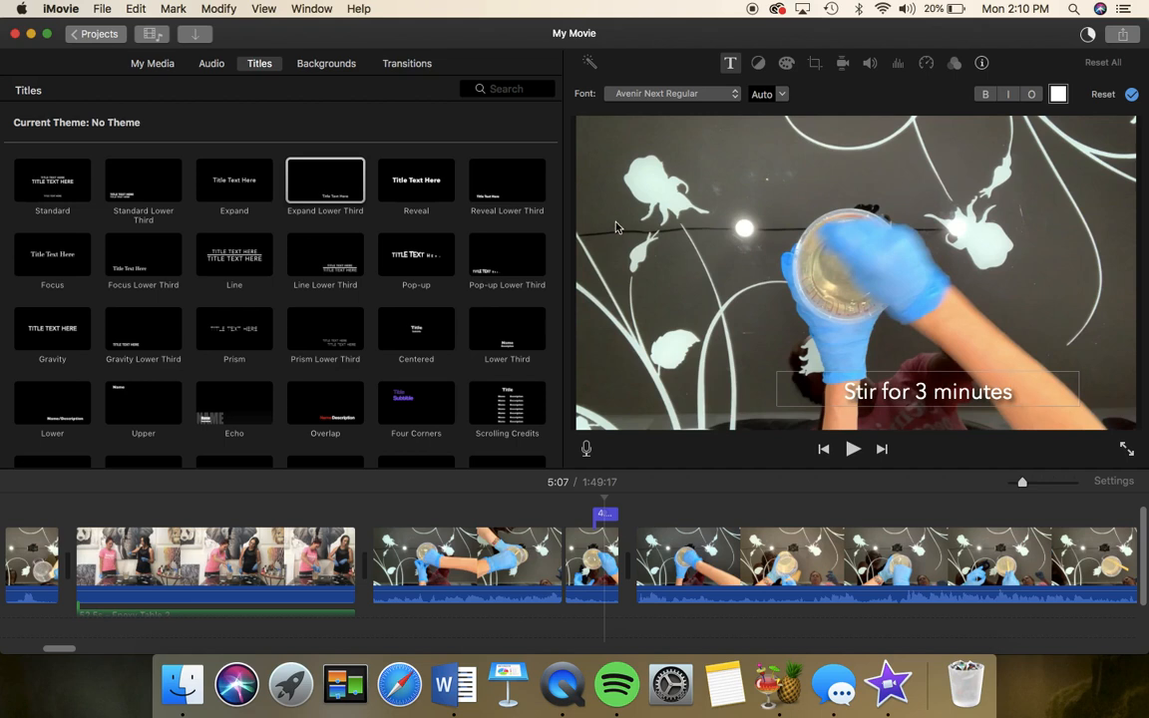
Replace the title over the short stirring segment with the Reveal Lower Third style, reading "Stir for 3 minutes", and select its text
left_click(501, 189)
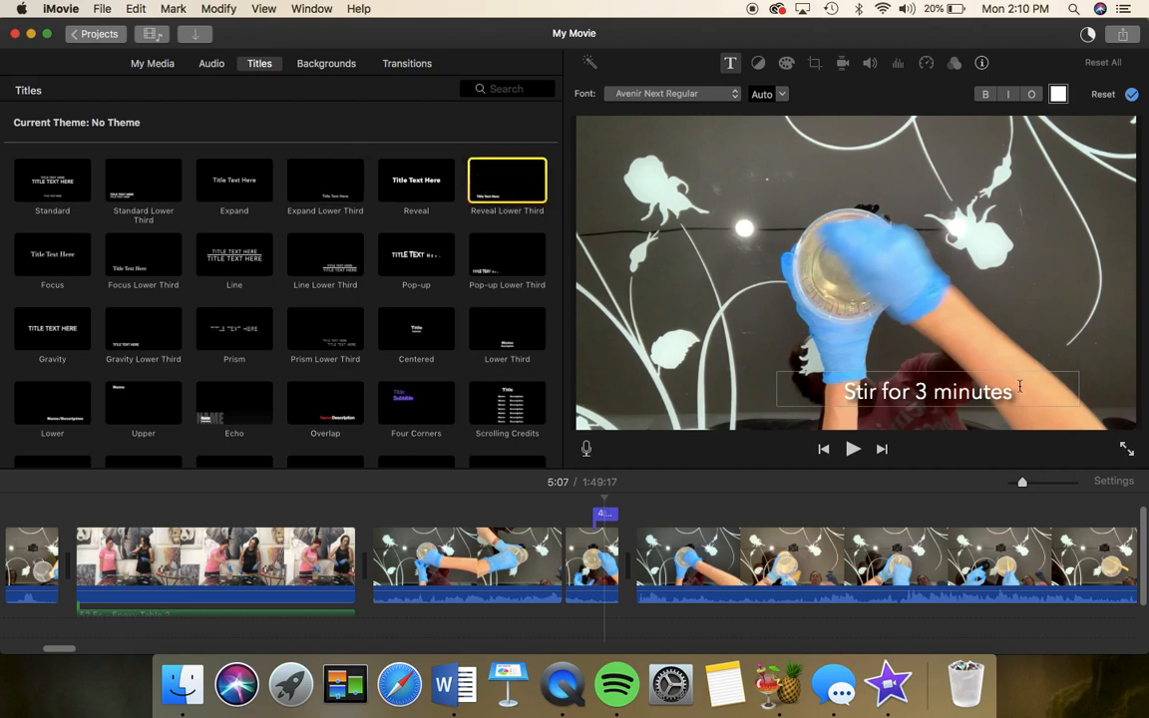
key("super+a")
key("BackSpace")
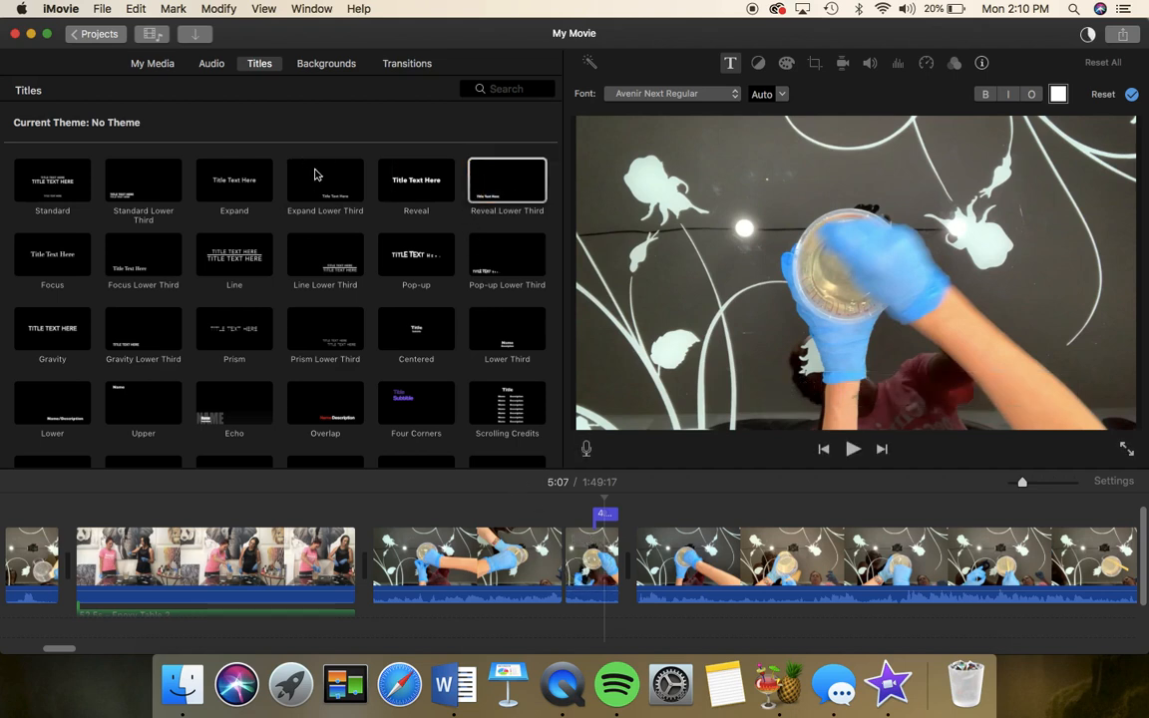
left_click(518, 180)
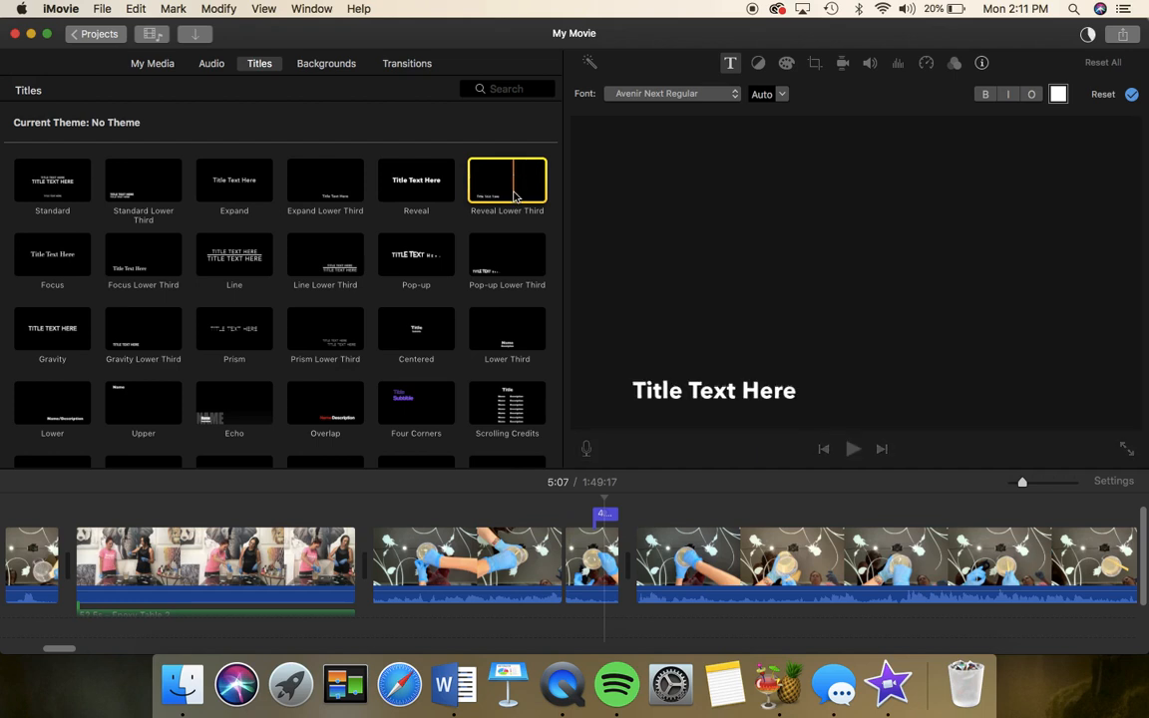
left_click(680, 379)
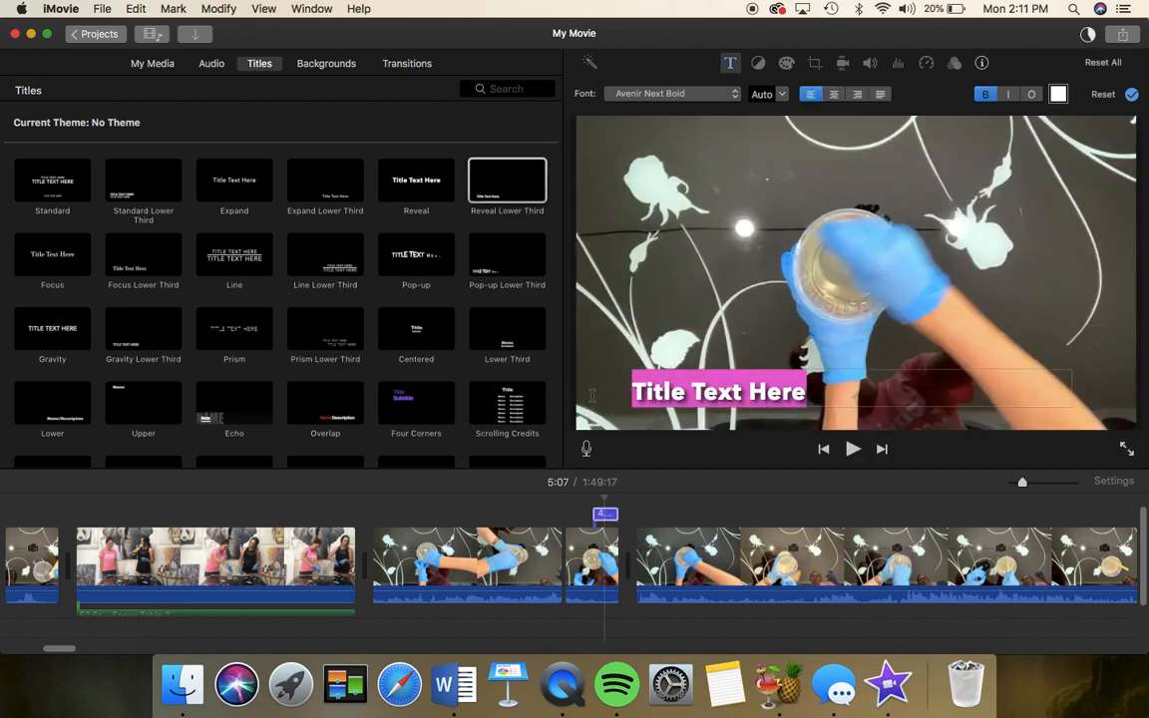
type("Stir for 3 minutes")
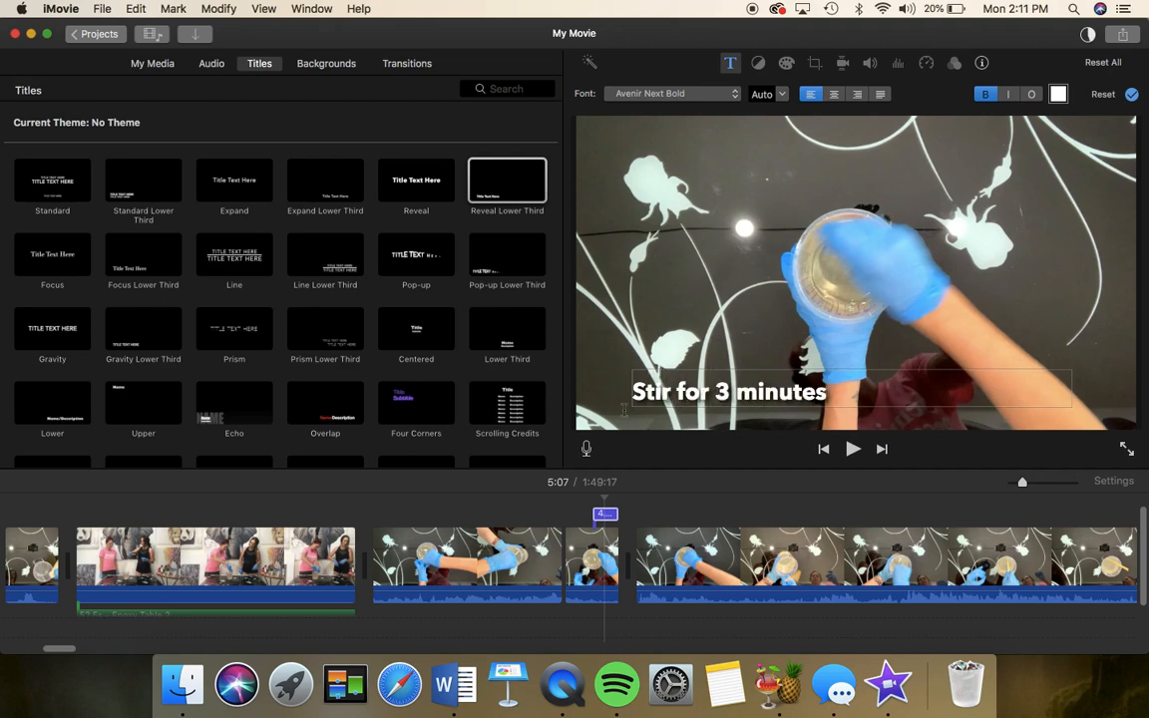
key("super+a")
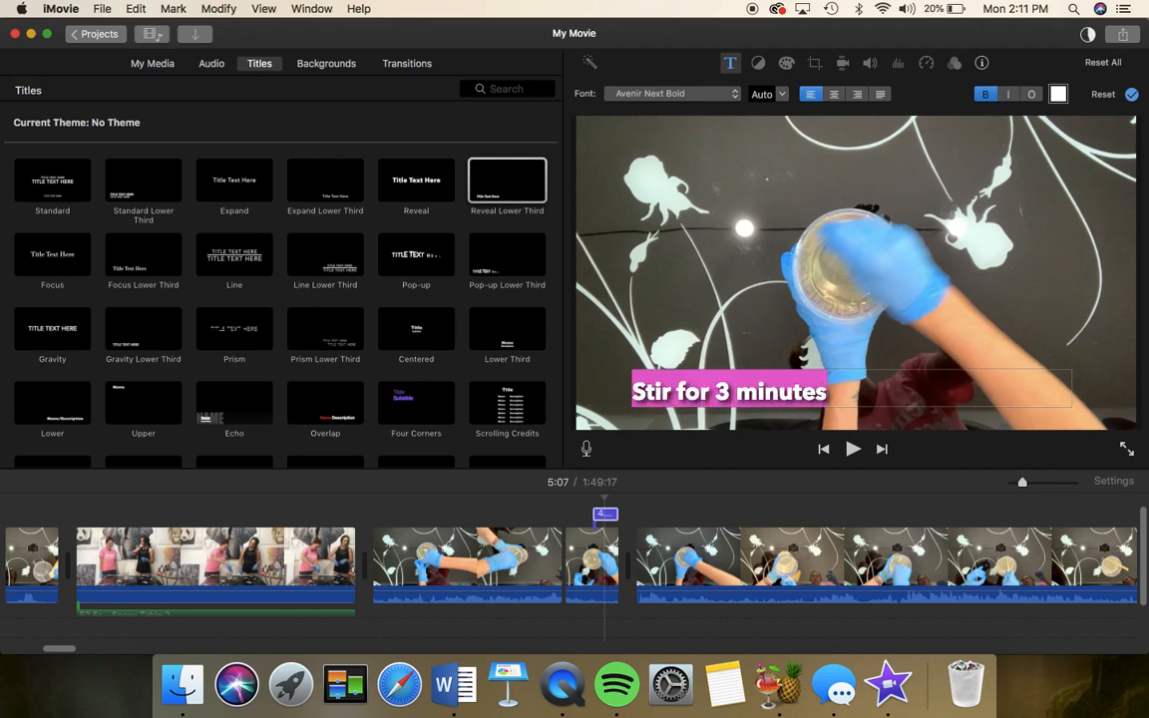
Play the overhead stirring footage from 4:56 across the titled piece, and again from 5:11 in the long overhead segment
left_click(518, 556)
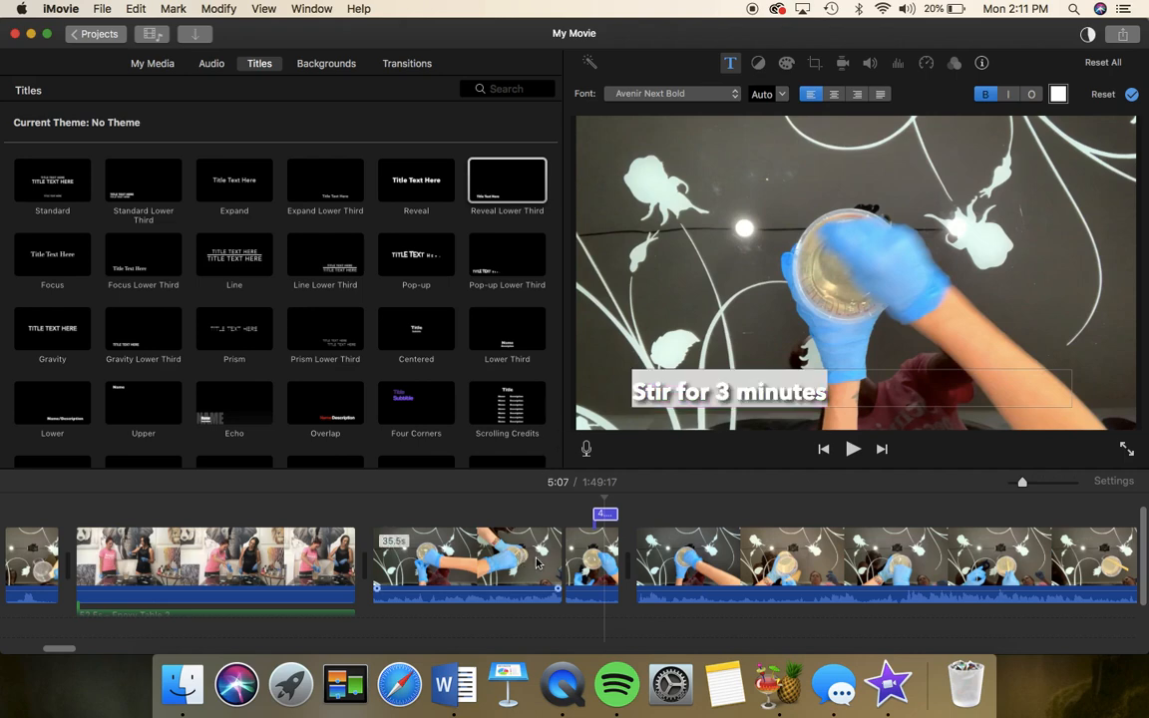
left_click(535, 564)
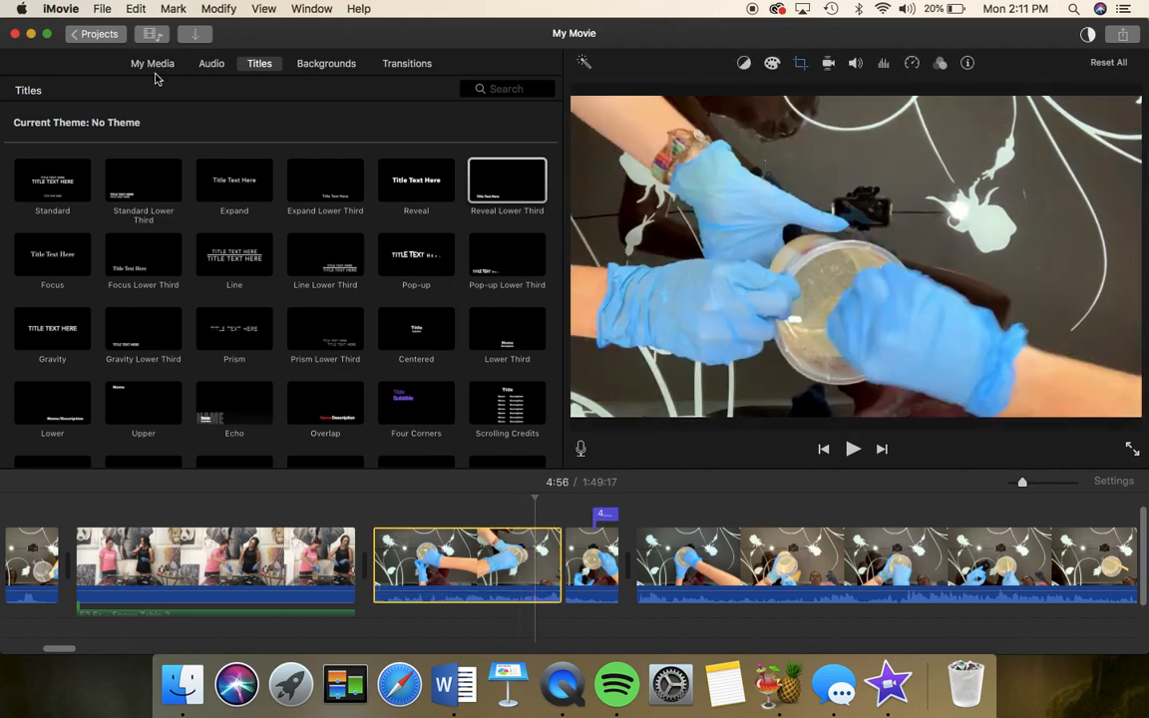
left_click(155, 65)
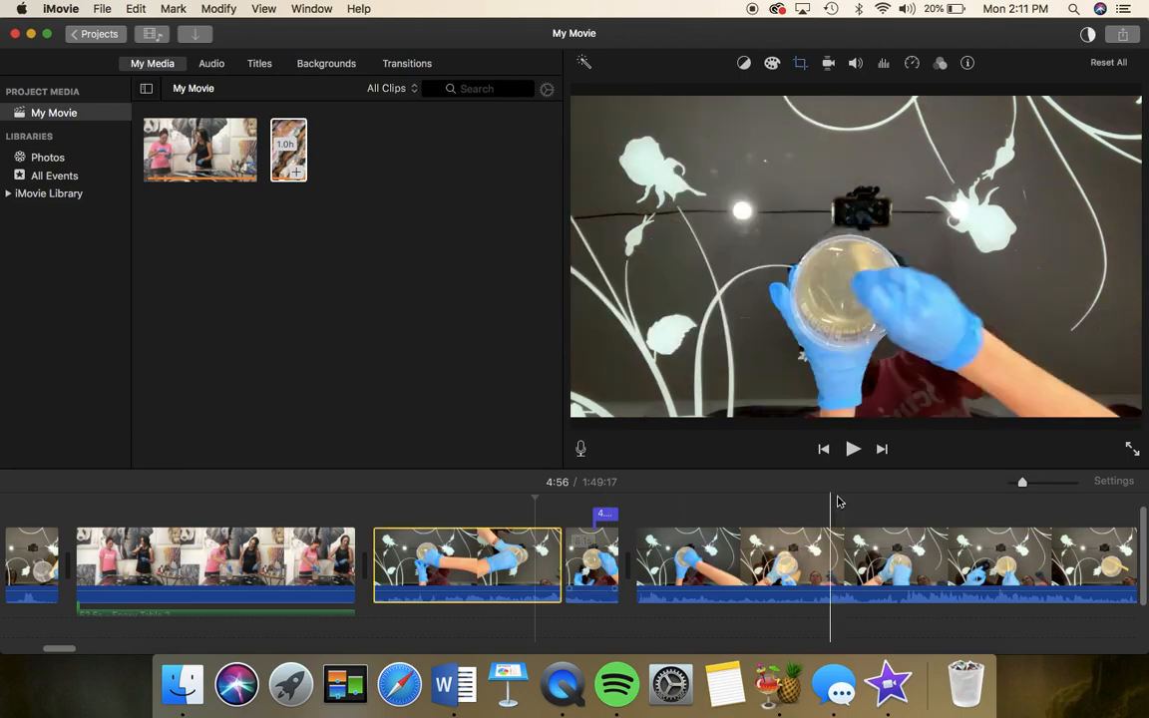
left_click(853, 449)
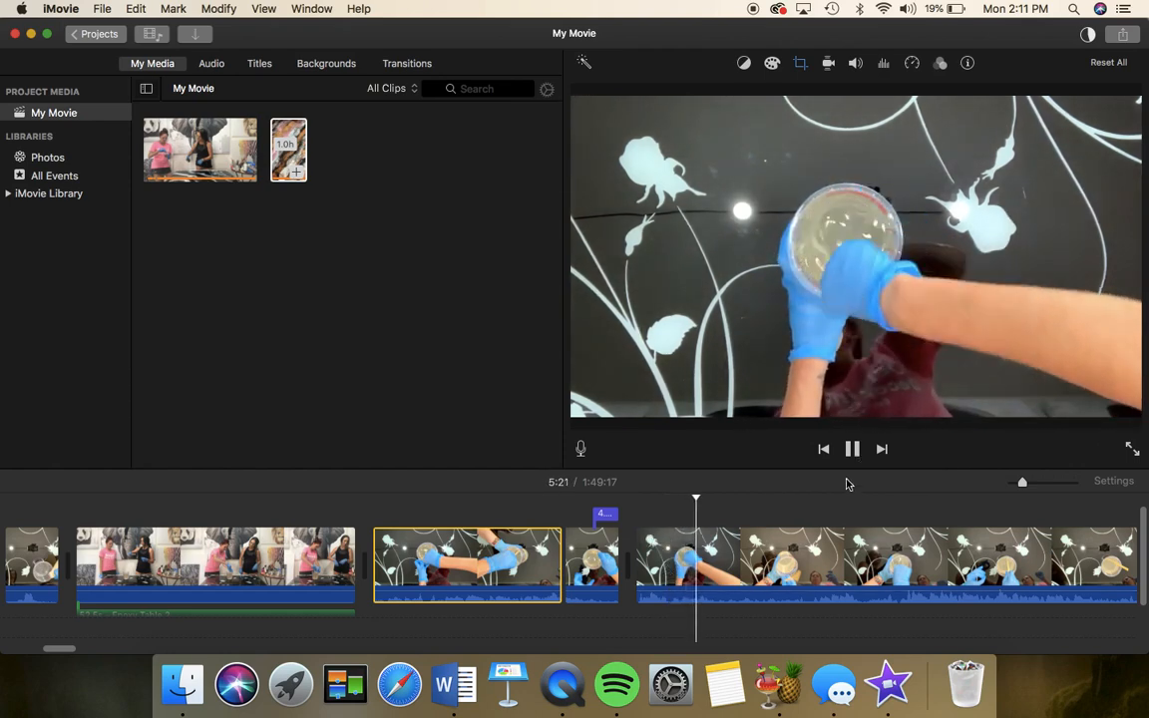
left_click(646, 568)
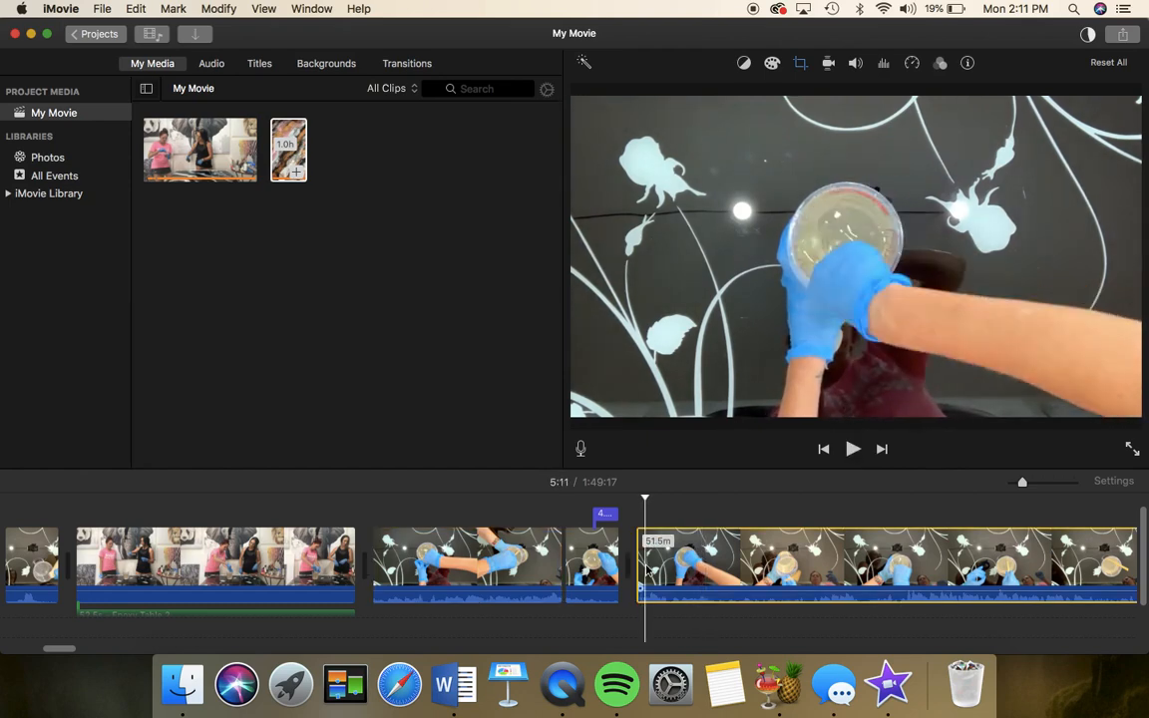
left_click(853, 449)
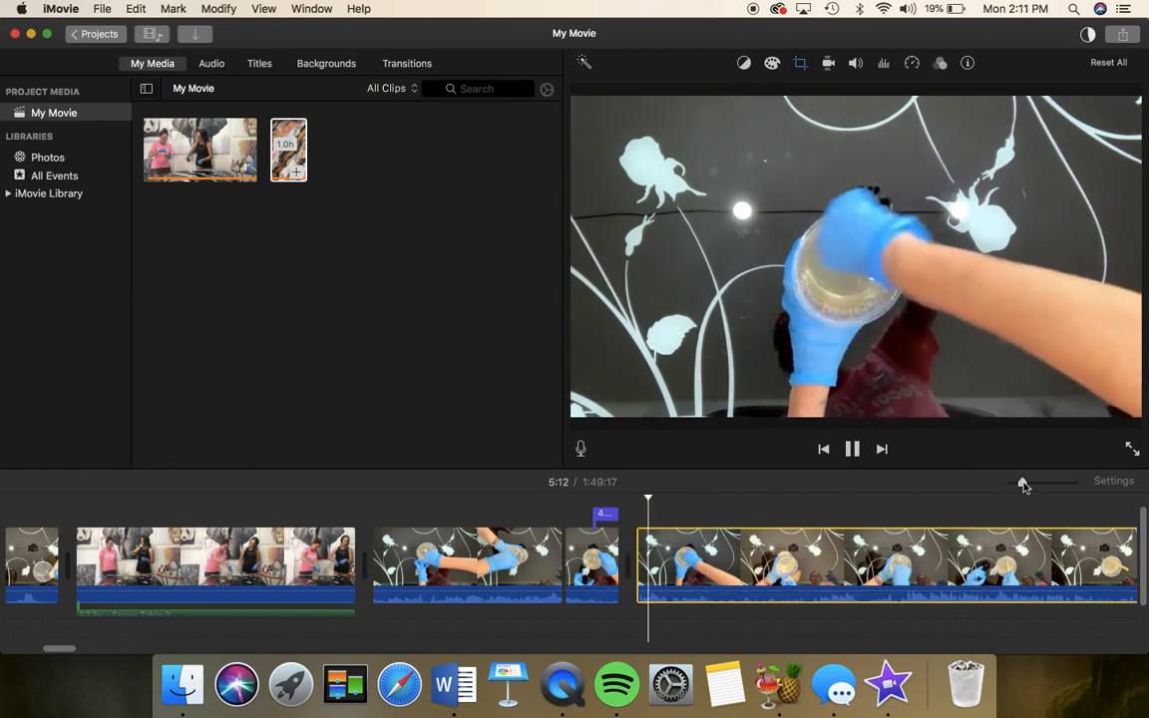
Move the long remaining overhead segment behind the long front-view segment and play the new transition from 5:07
left_click_drag(1022, 482, 1010, 482)
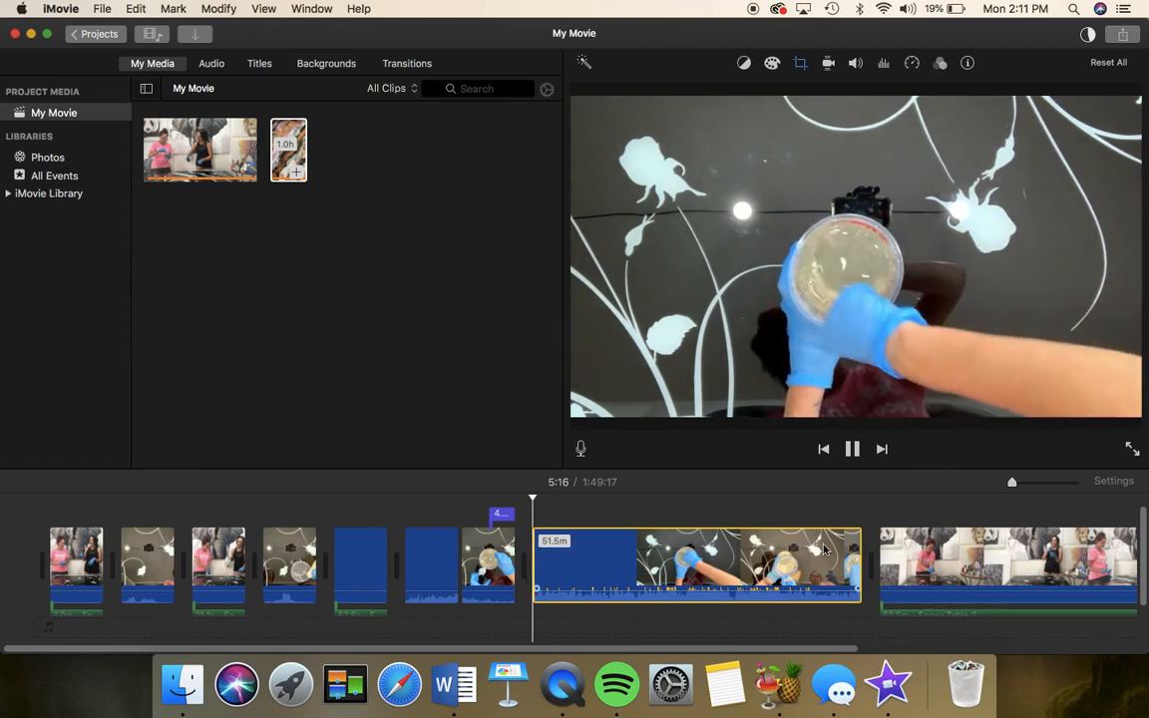
scroll(915, 529, "right", 5)
left_click_drag(456, 559, 1145, 564)
scroll(828, 559, "left", 5)
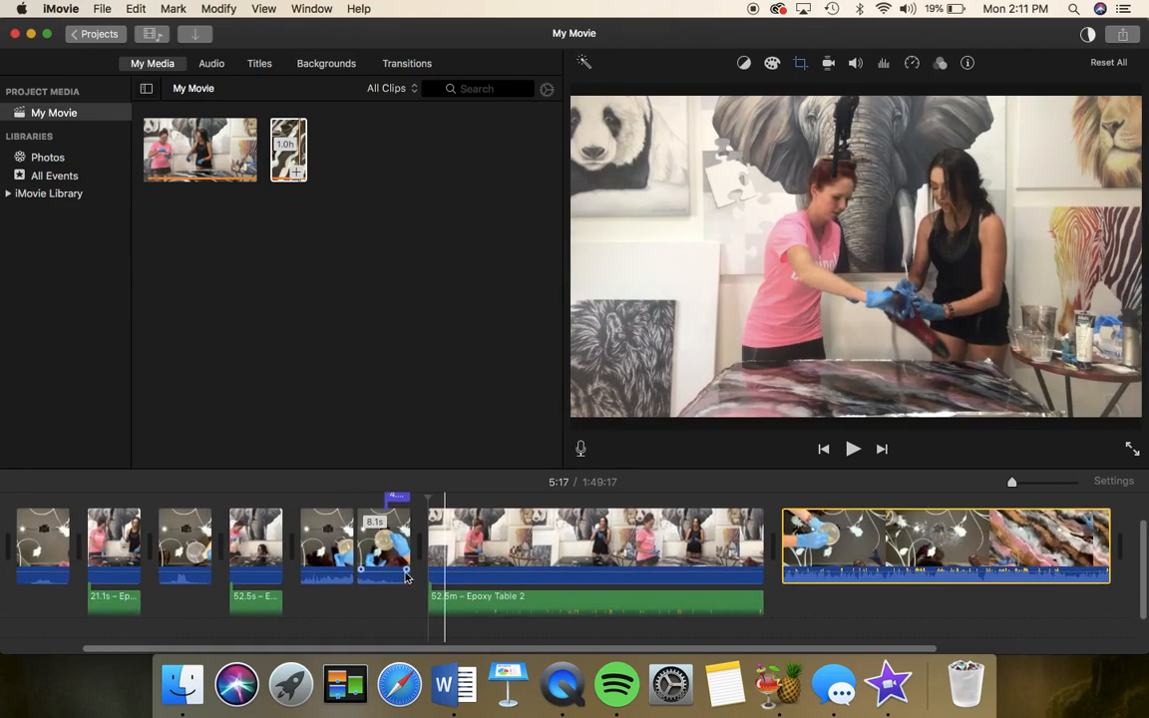
left_click(417, 546)
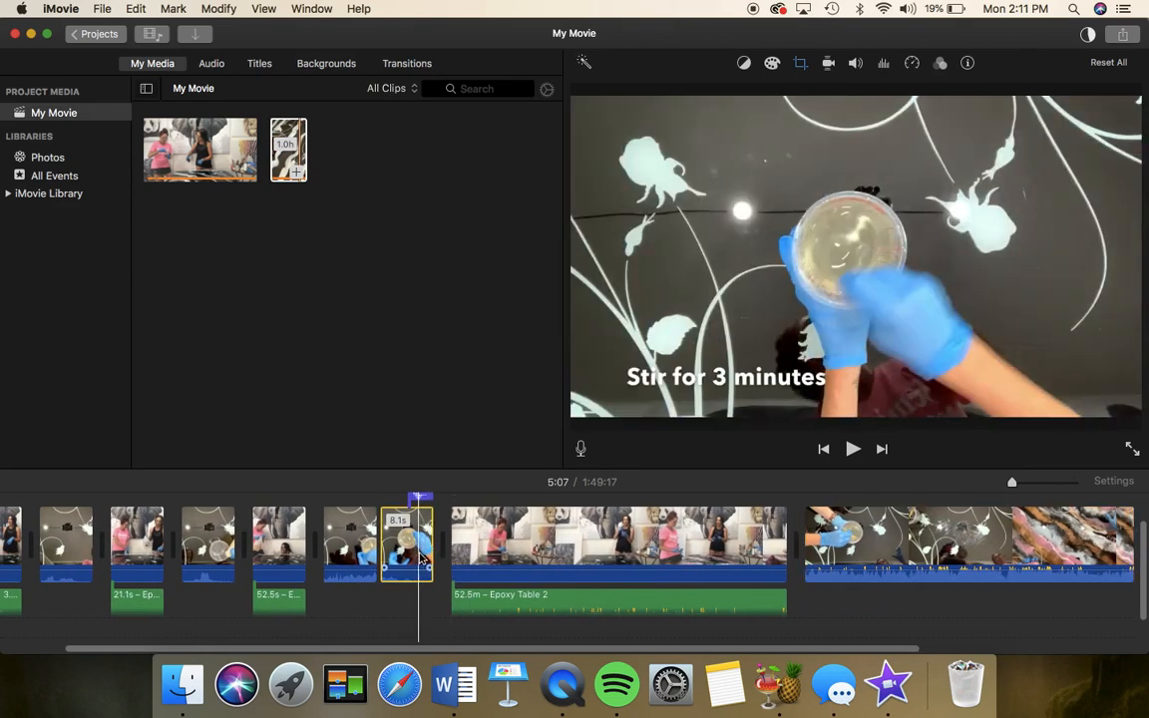
left_click(853, 451)
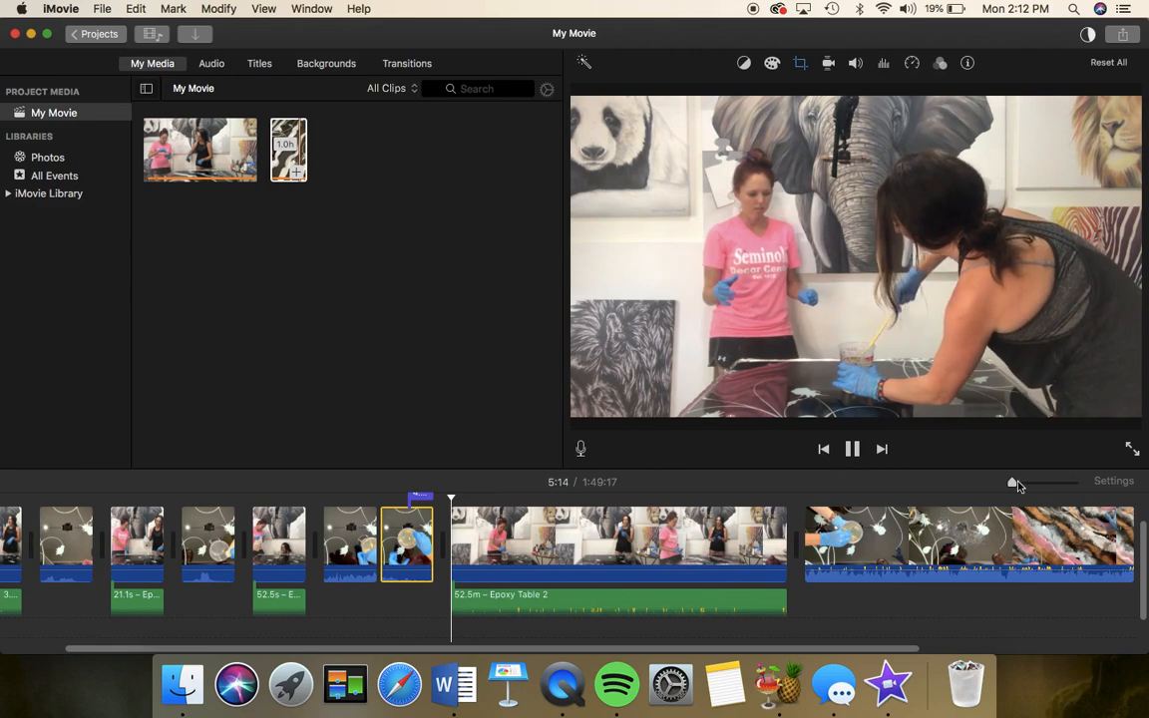
Split the long front-view segment and its Epoxy Table 2 audio at 6:37, and delete the footage before the split
left_click_drag(1011, 482, 1022, 484)
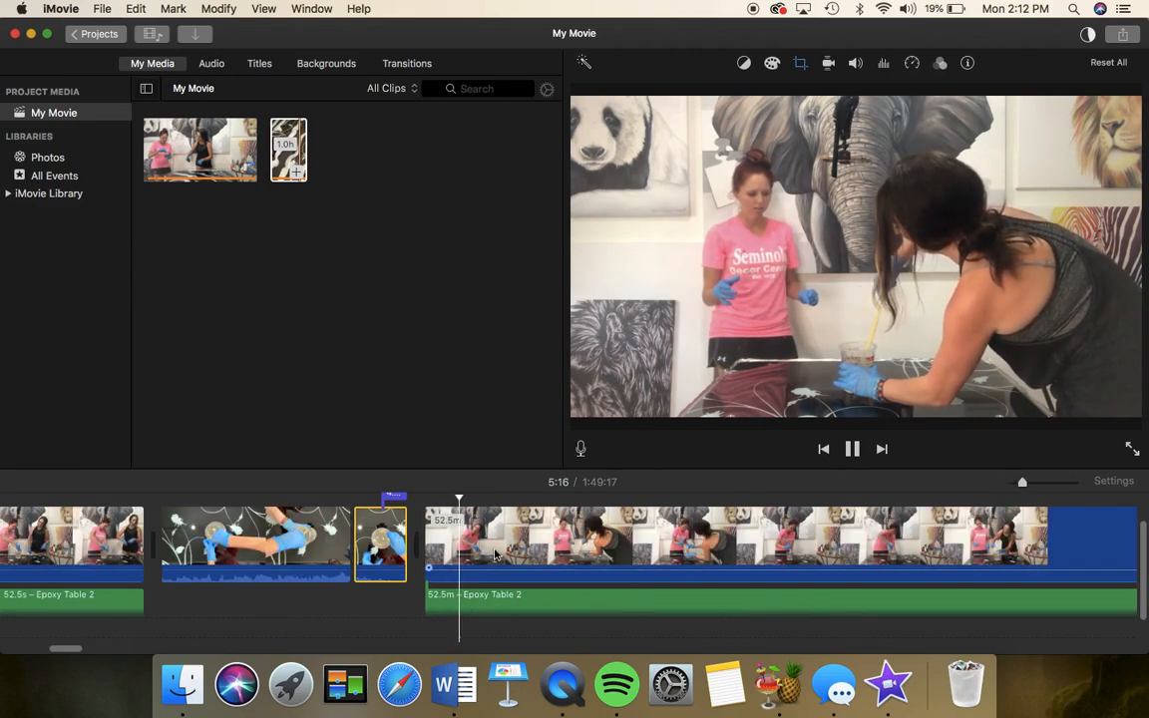
left_click(607, 547)
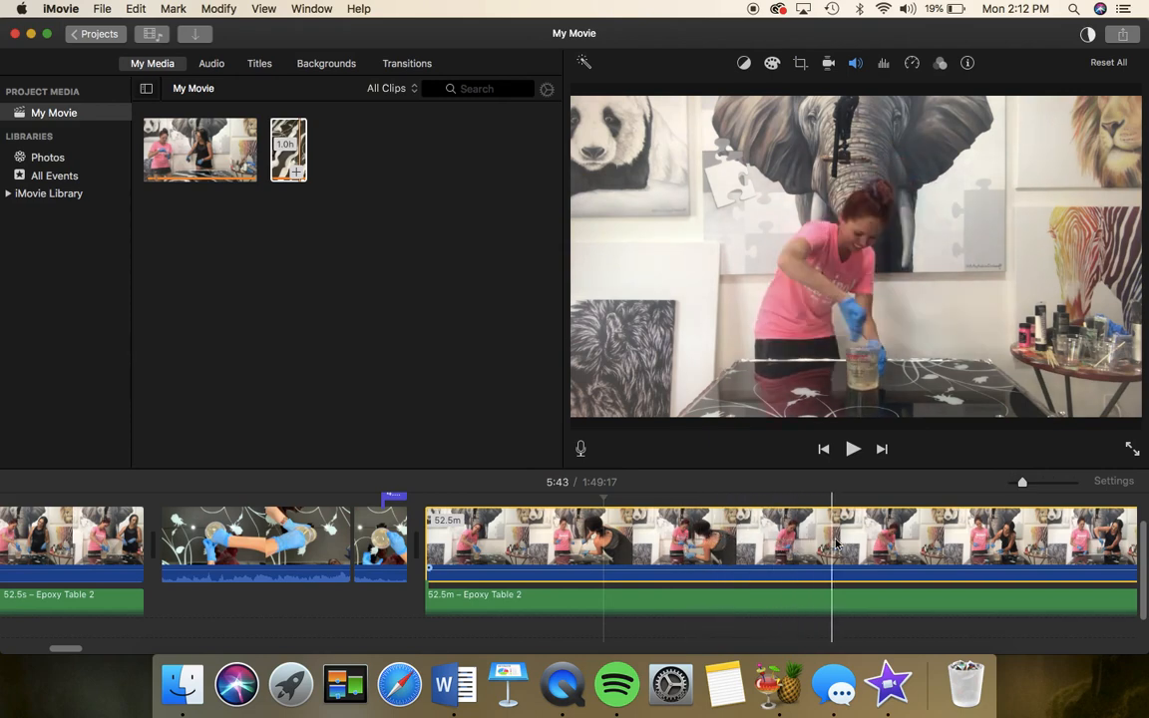
scroll(867, 546, "right", 5)
scroll(867, 545, "right", 1)
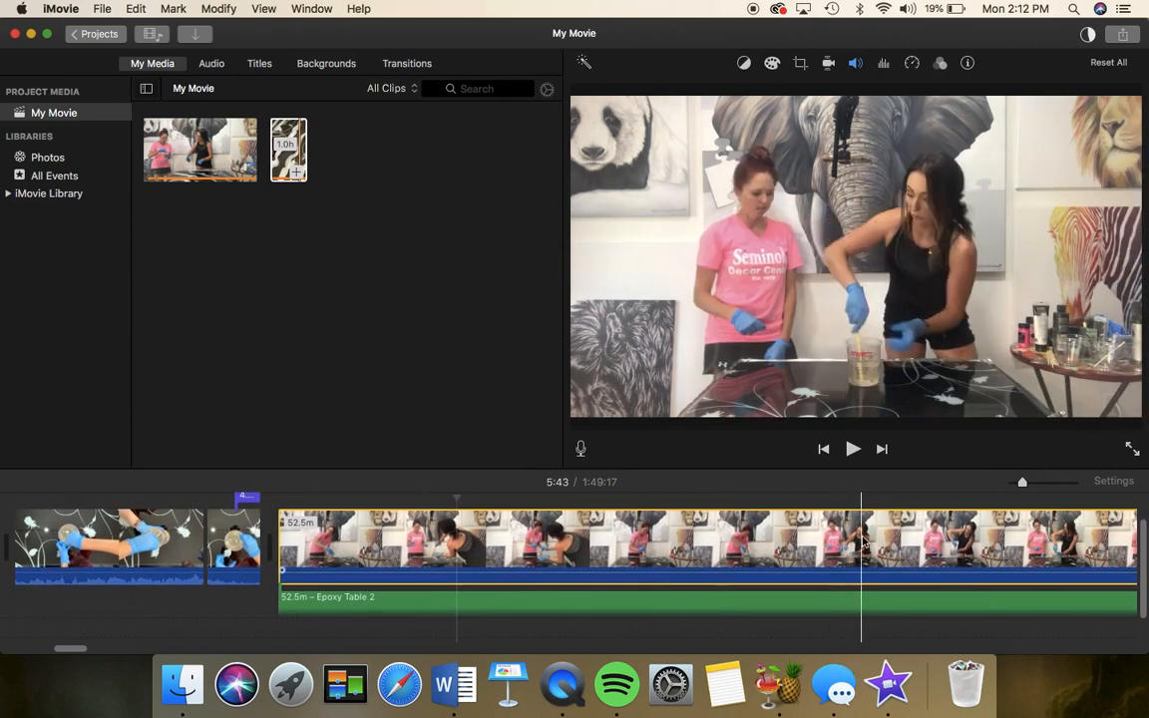
right_click(743, 554)
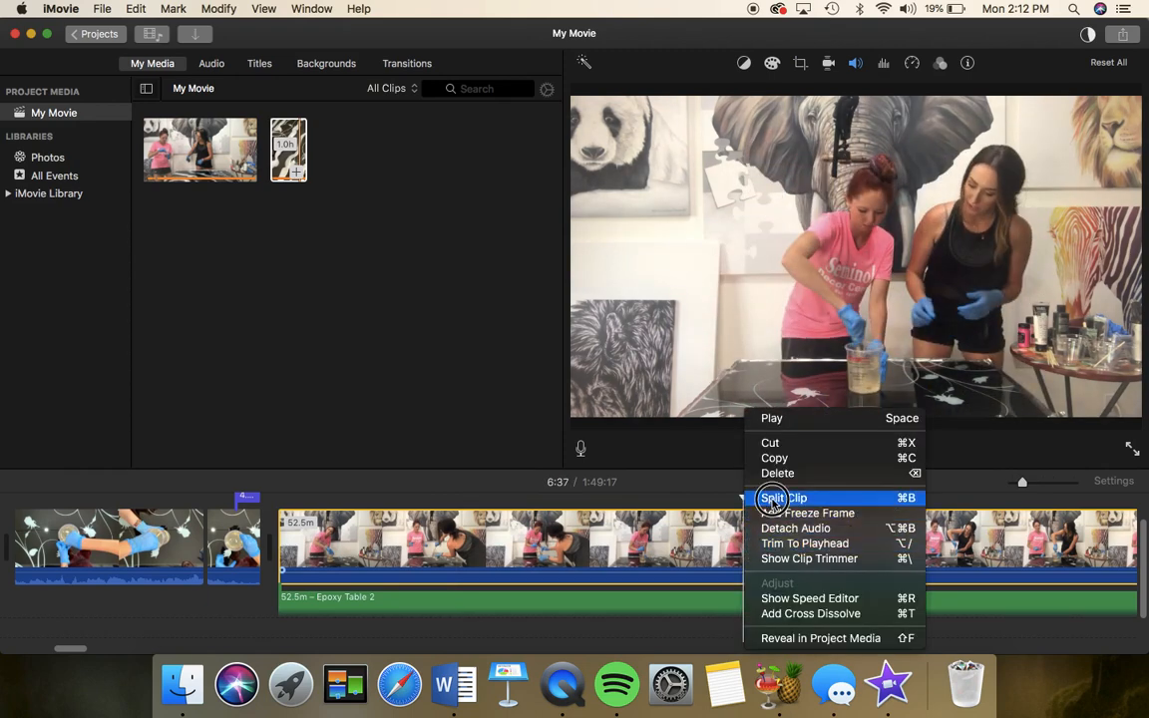
left_click(770, 496)
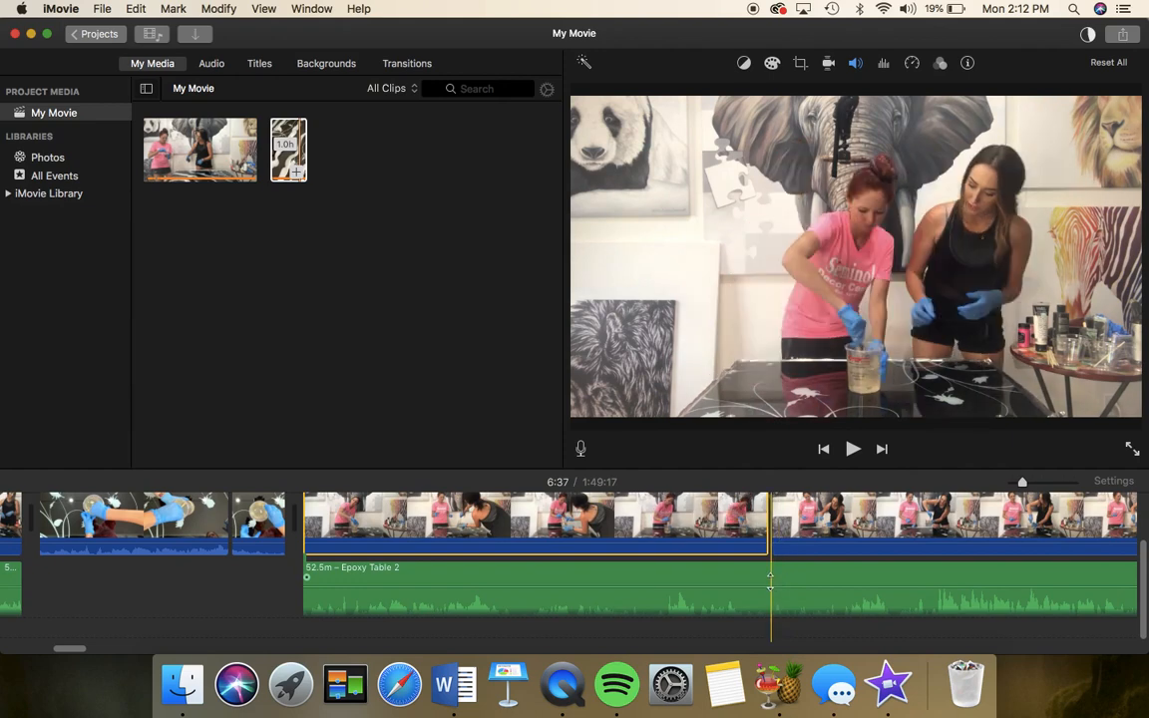
right_click(772, 579)
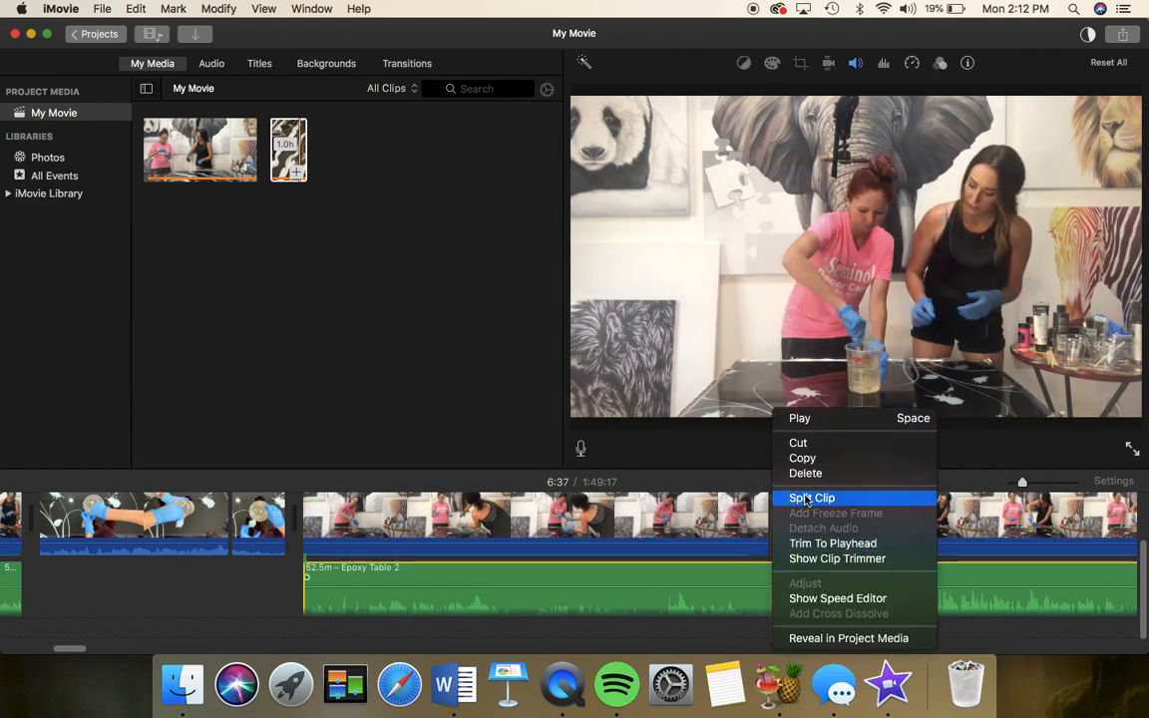
left_click(782, 497)
key("Delete")
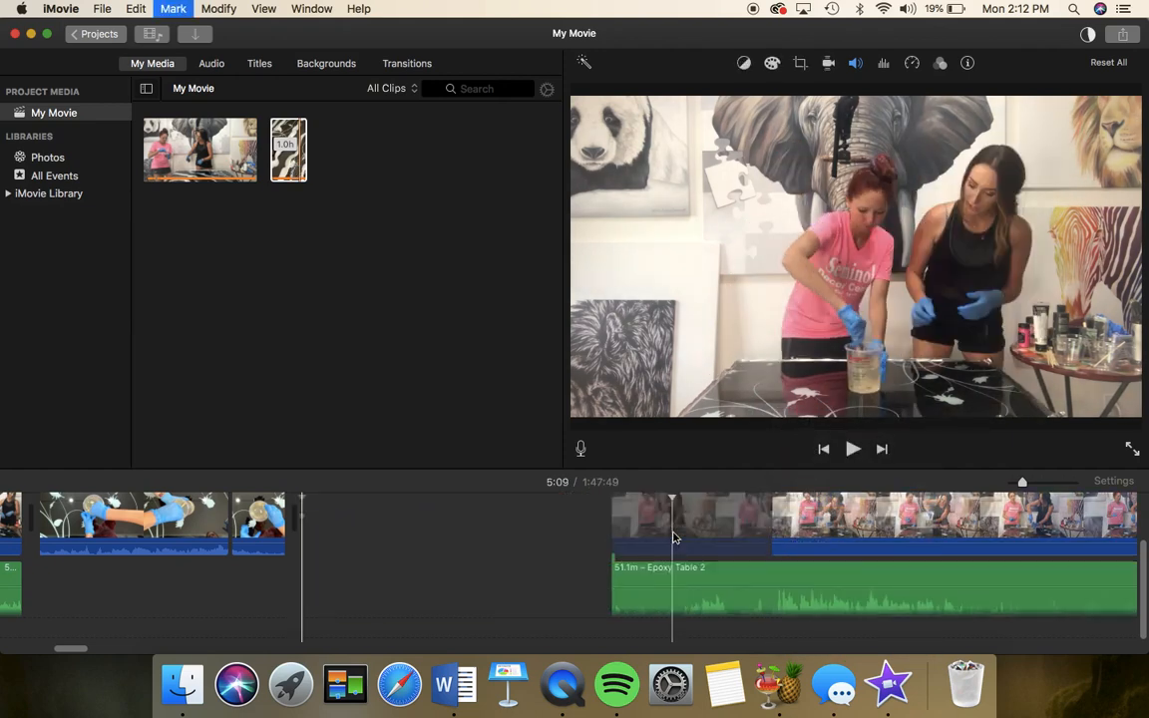
Play from the titled overhead piece into the shortened front-view segment, and replay it from 5:39 to find where the stirring can be cut
left_click(258, 518)
key("space")
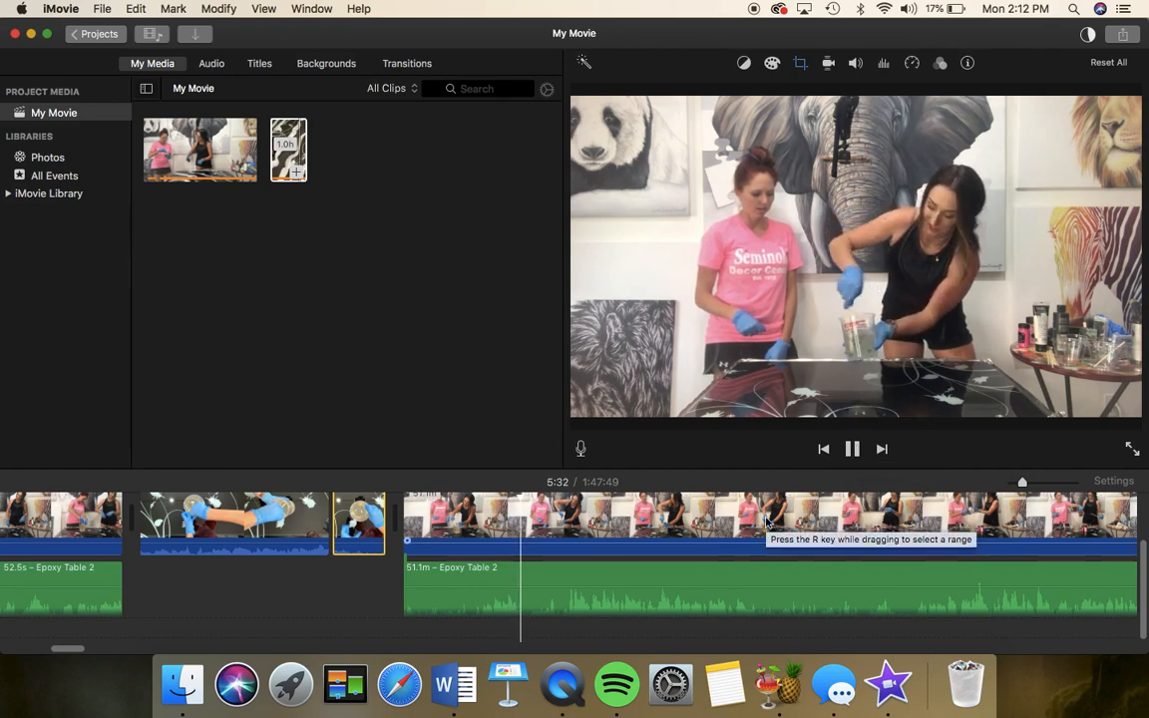
scroll(768, 513, "right", 2)
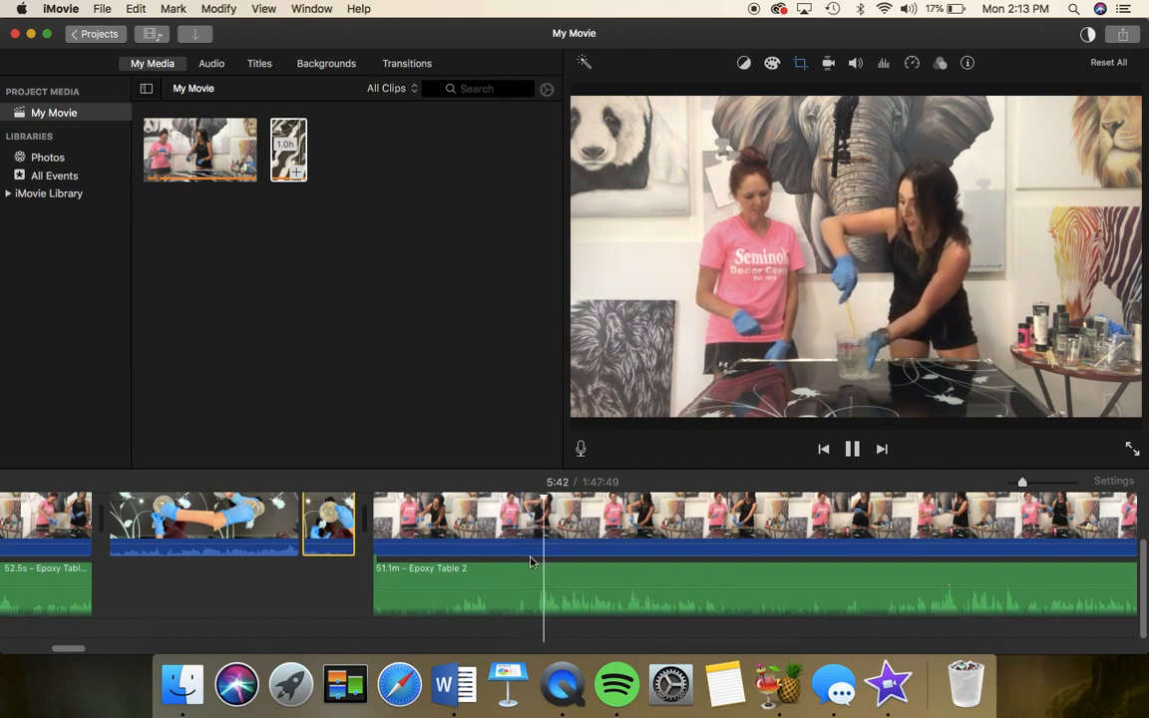
left_click(531, 562)
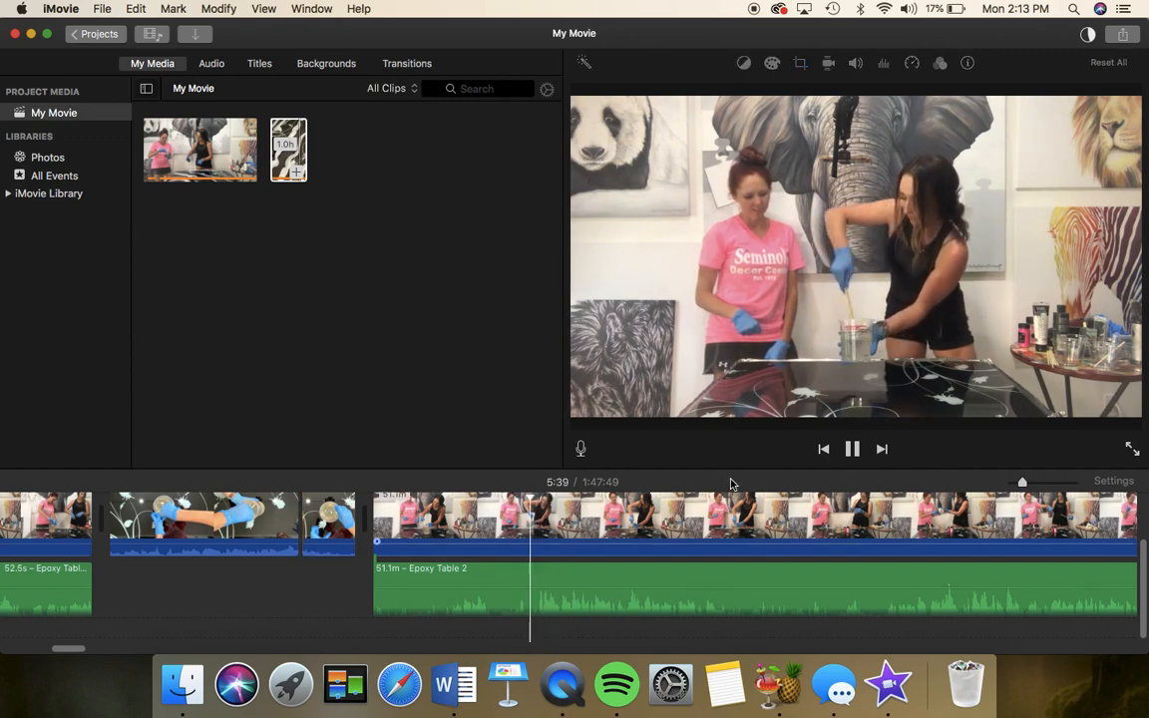
left_click(852, 449)
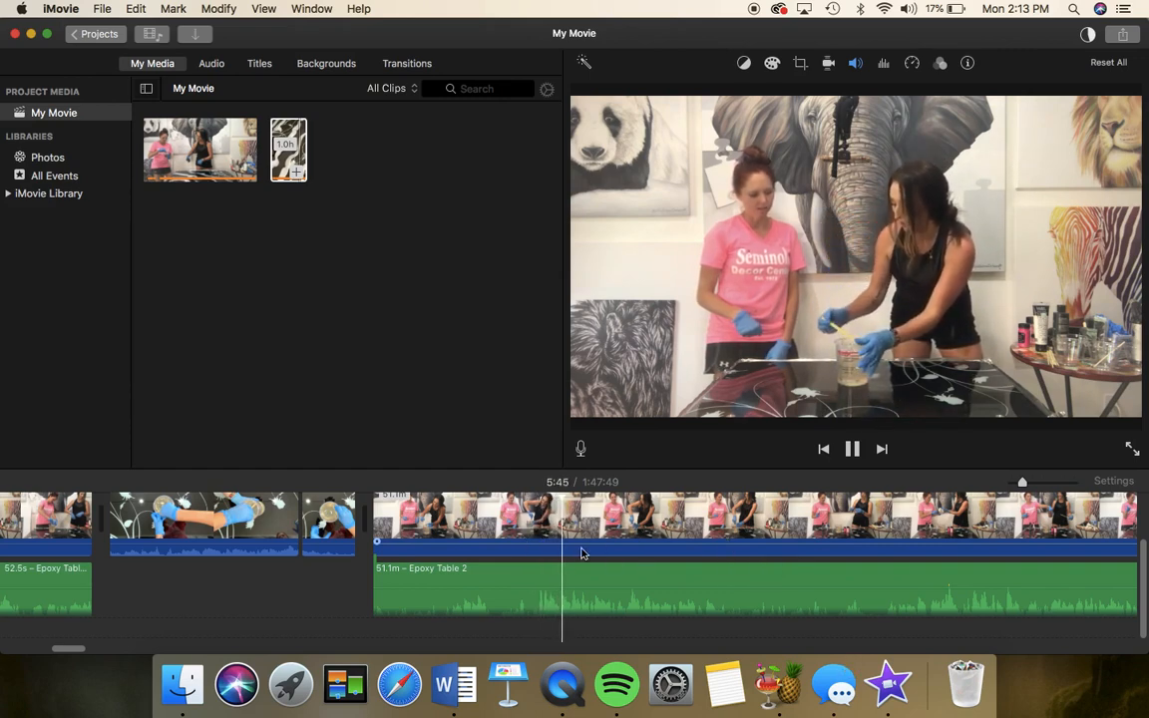
Split the front-view segment and its attached Epoxy Table 2 audio at 5:35
left_click(508, 576)
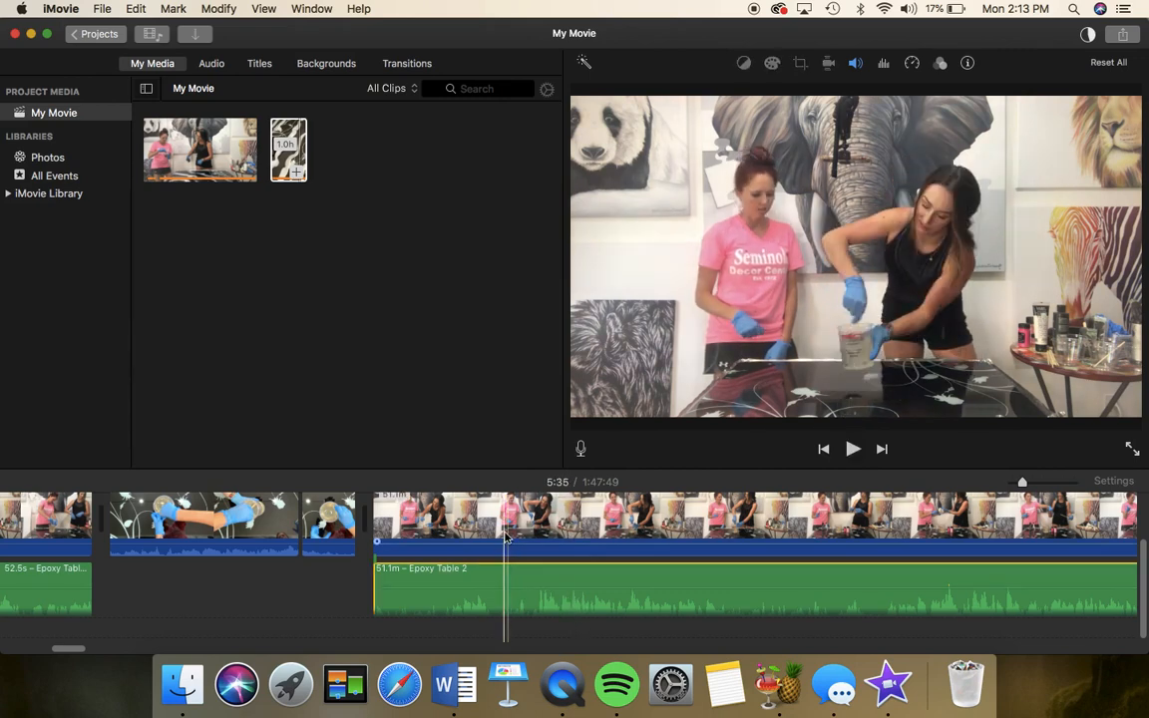
right_click(508, 535)
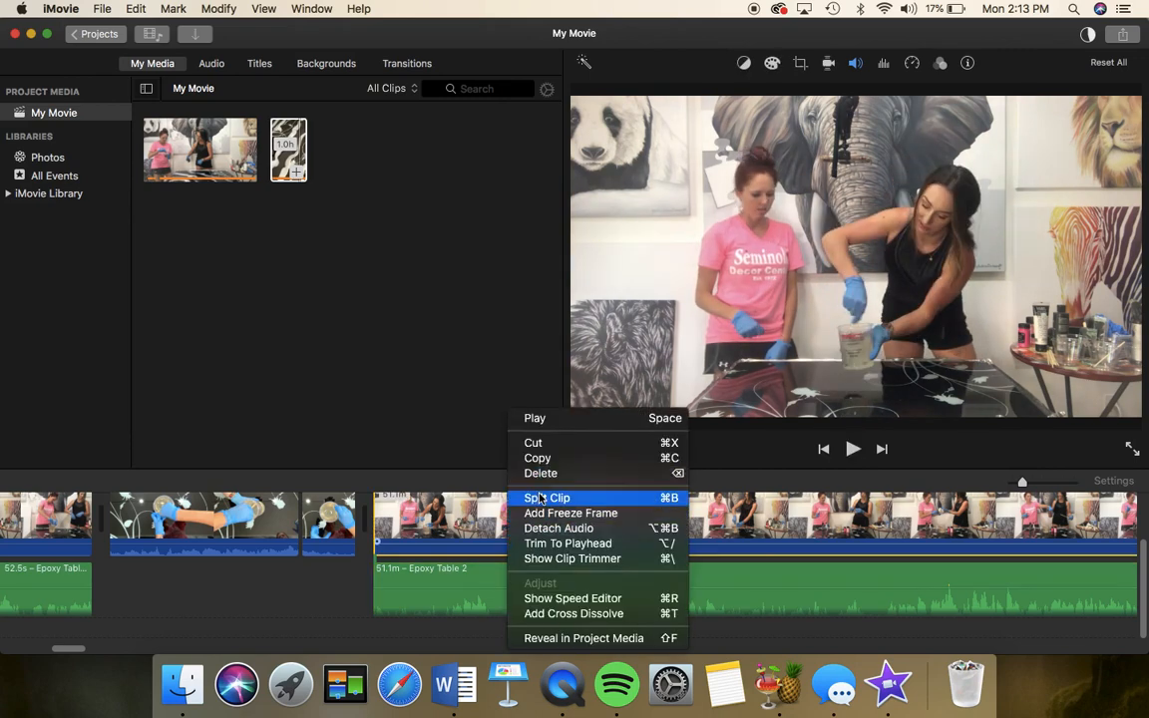
left_click(539, 498)
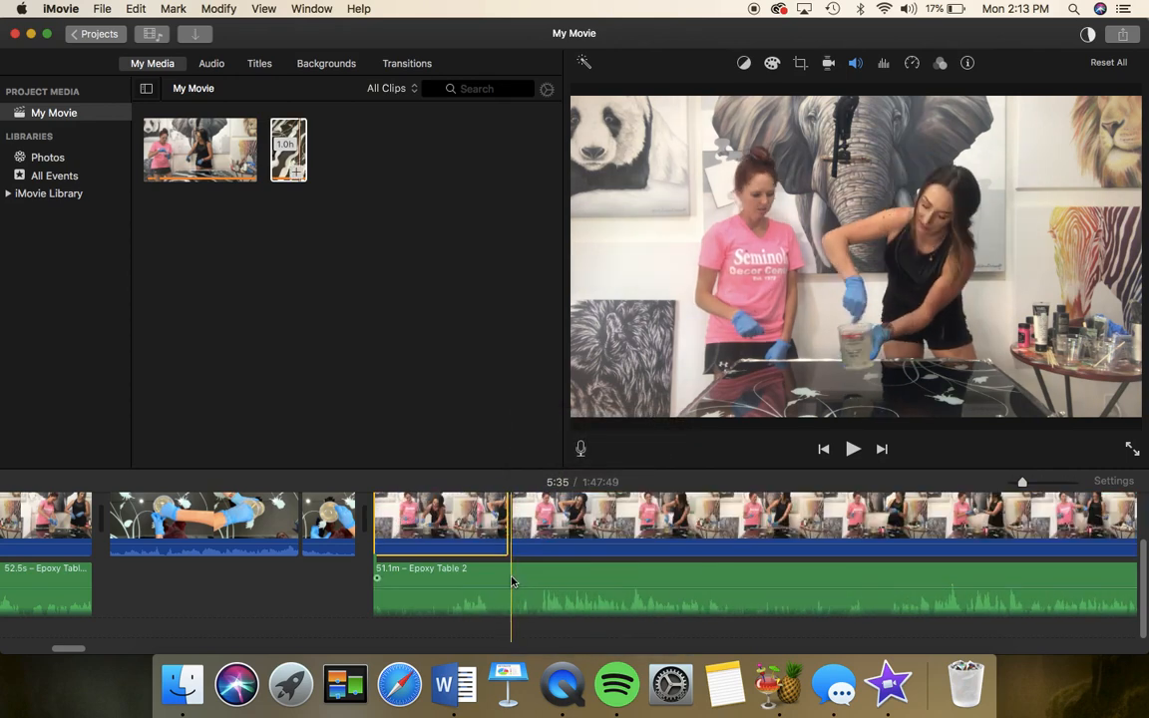
right_click(511, 581)
left_click(509, 499)
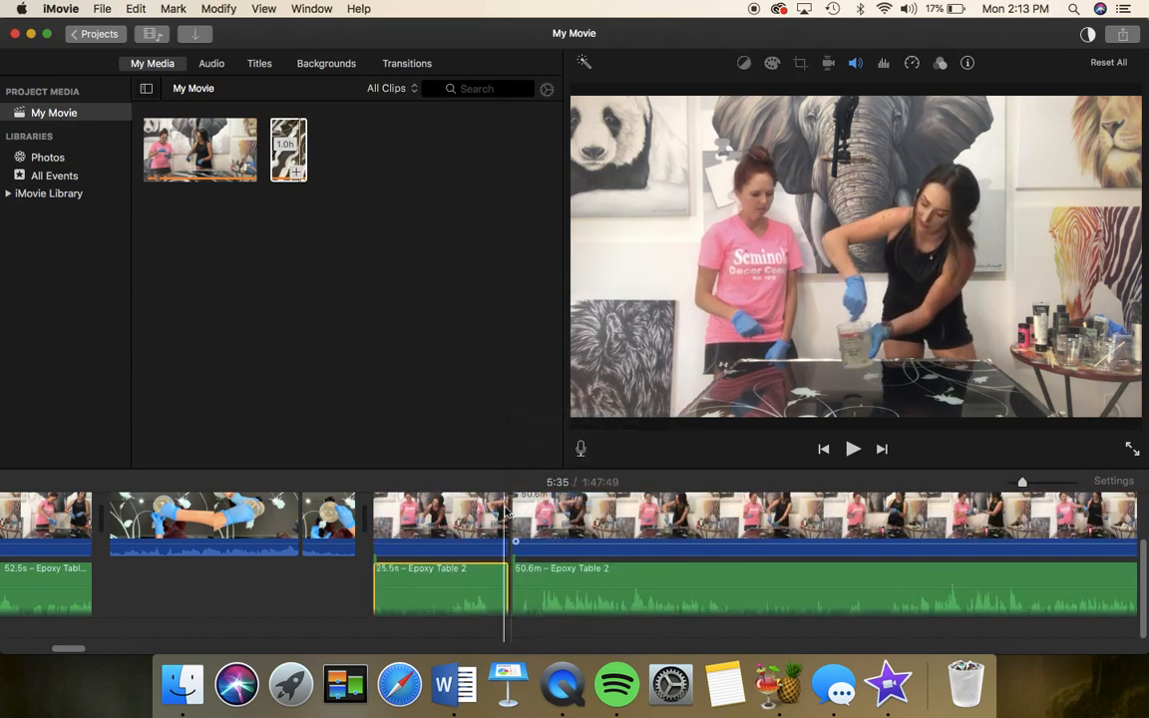
Split the short front-view piece and its audio at 5:13, and delete the stirring footage between 5:13 and 5:35
left_click(377, 518)
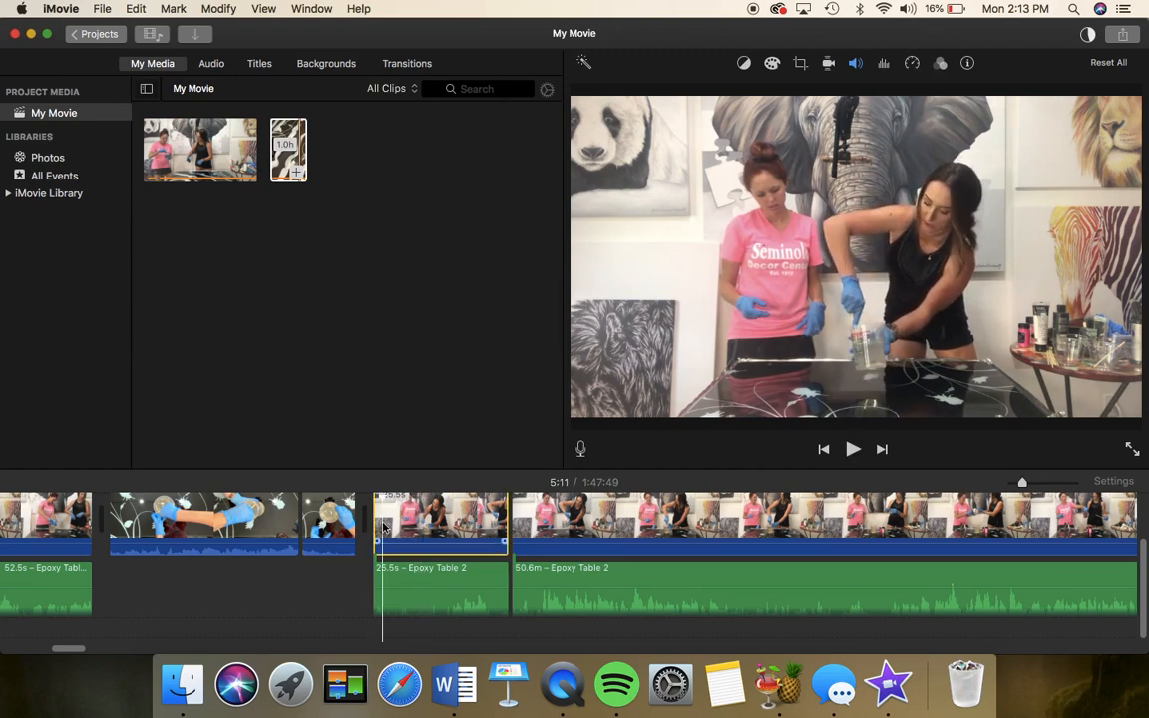
left_click(853, 450)
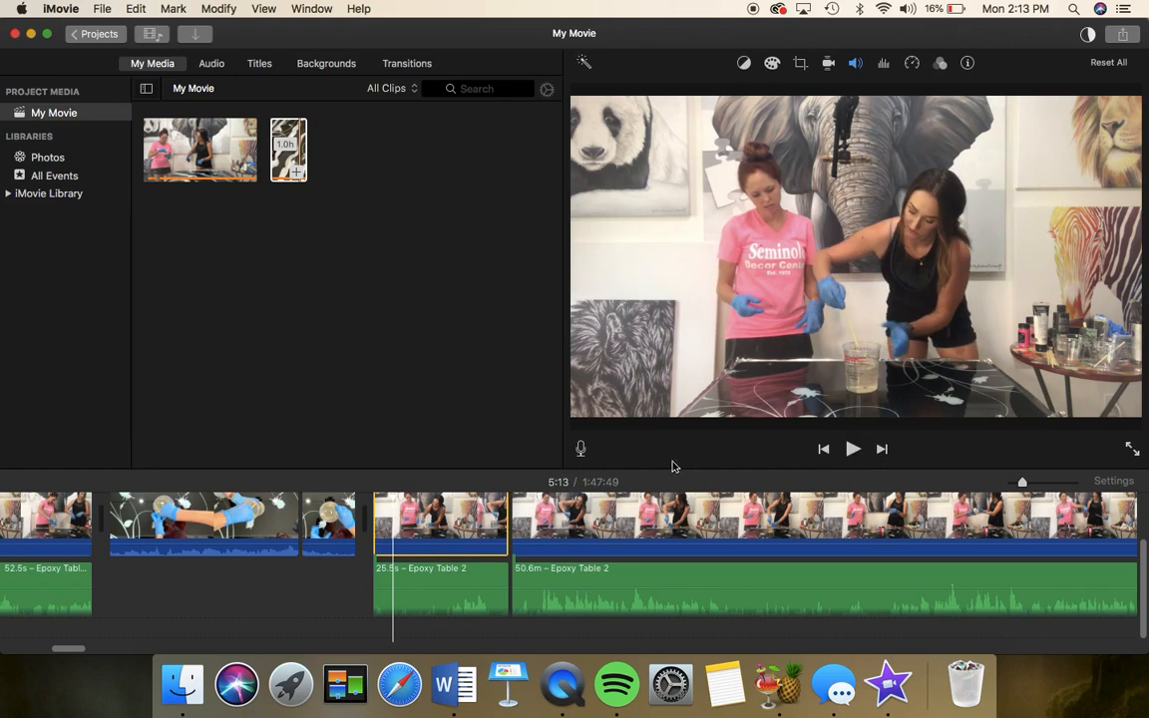
right_click(396, 539)
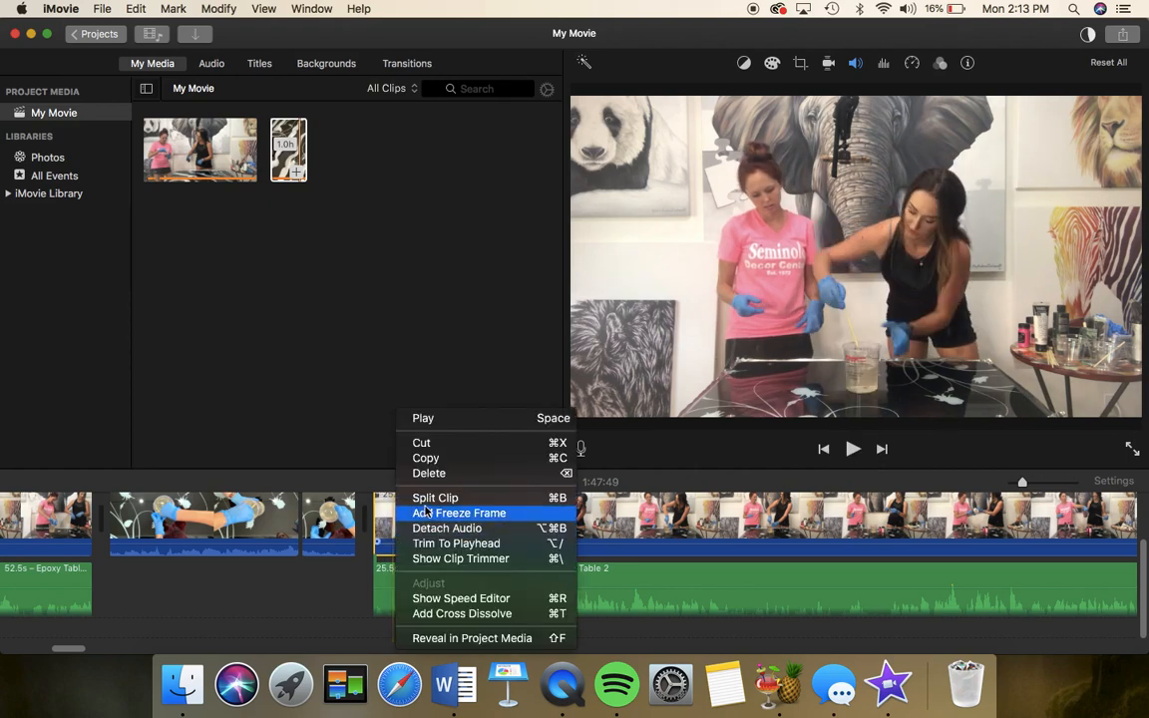
left_click(439, 513)
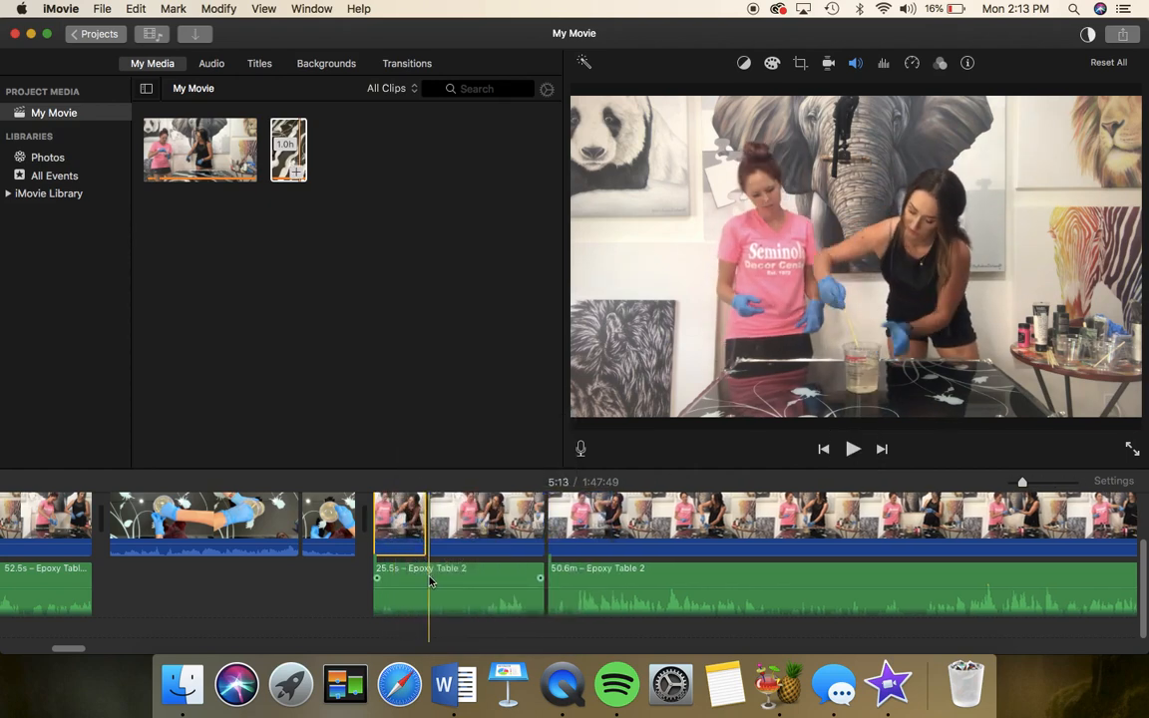
right_click(430, 580)
left_click(468, 496)
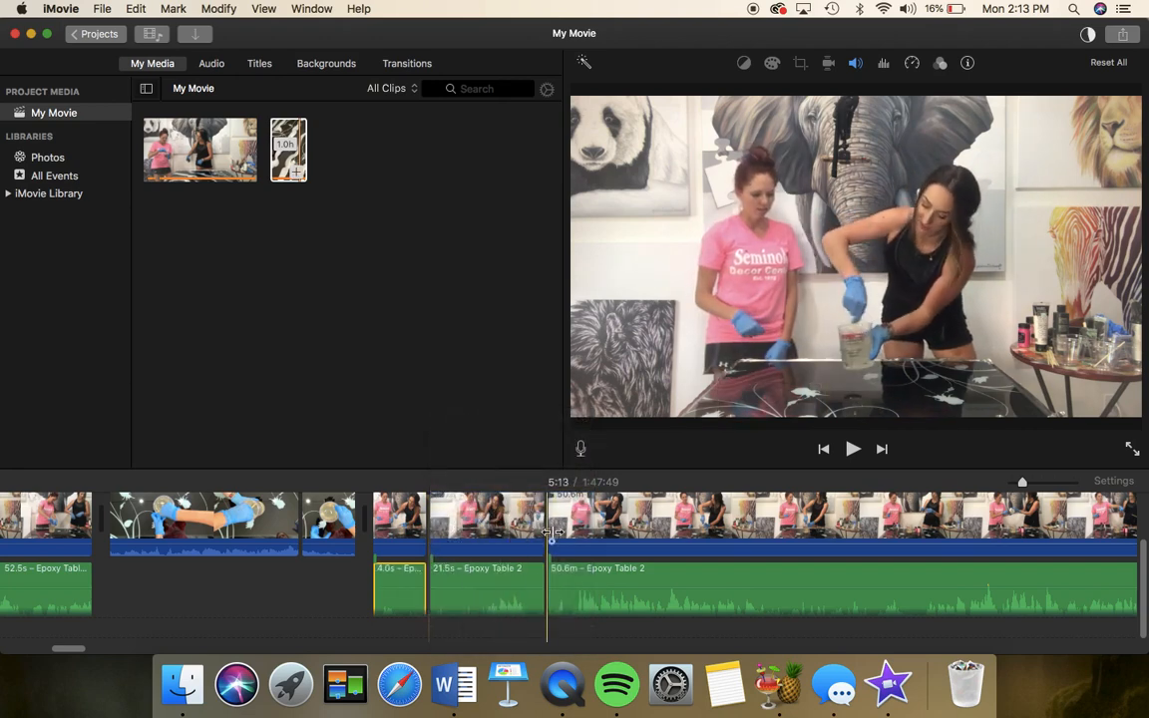
left_click(511, 536)
key("Delete")
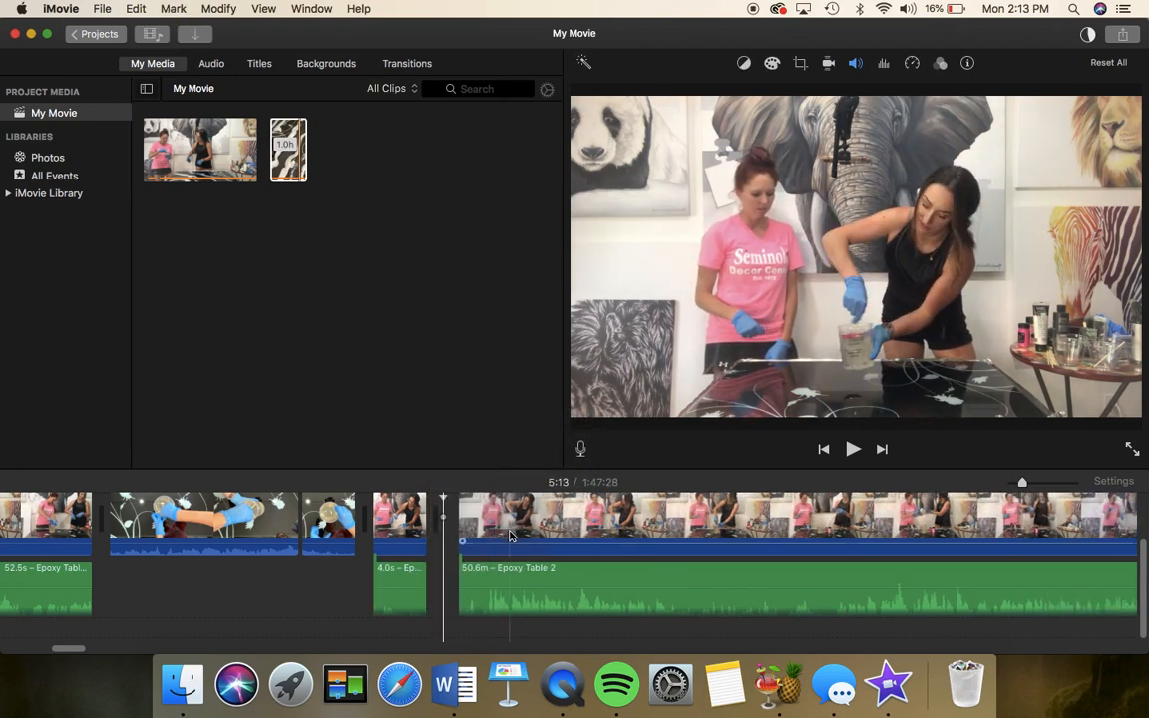
Play from 5:12 across the new cut and on through the remaining front-view footage to check the edit
left_click(411, 519)
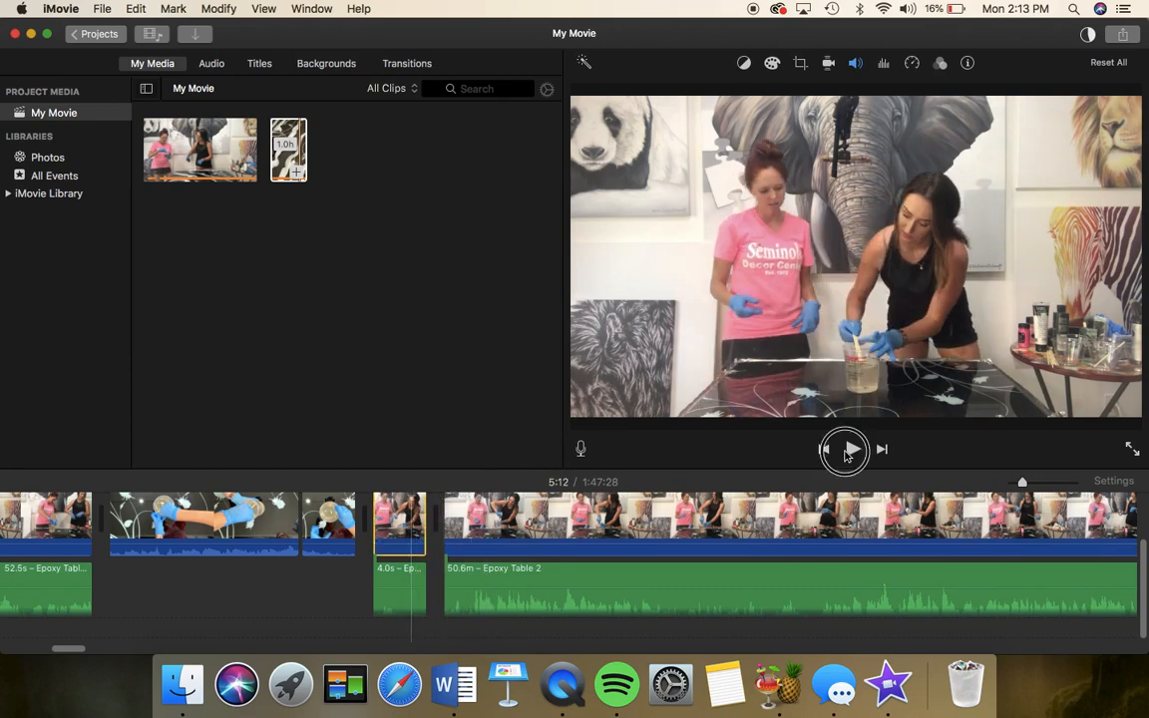
left_click(853, 450)
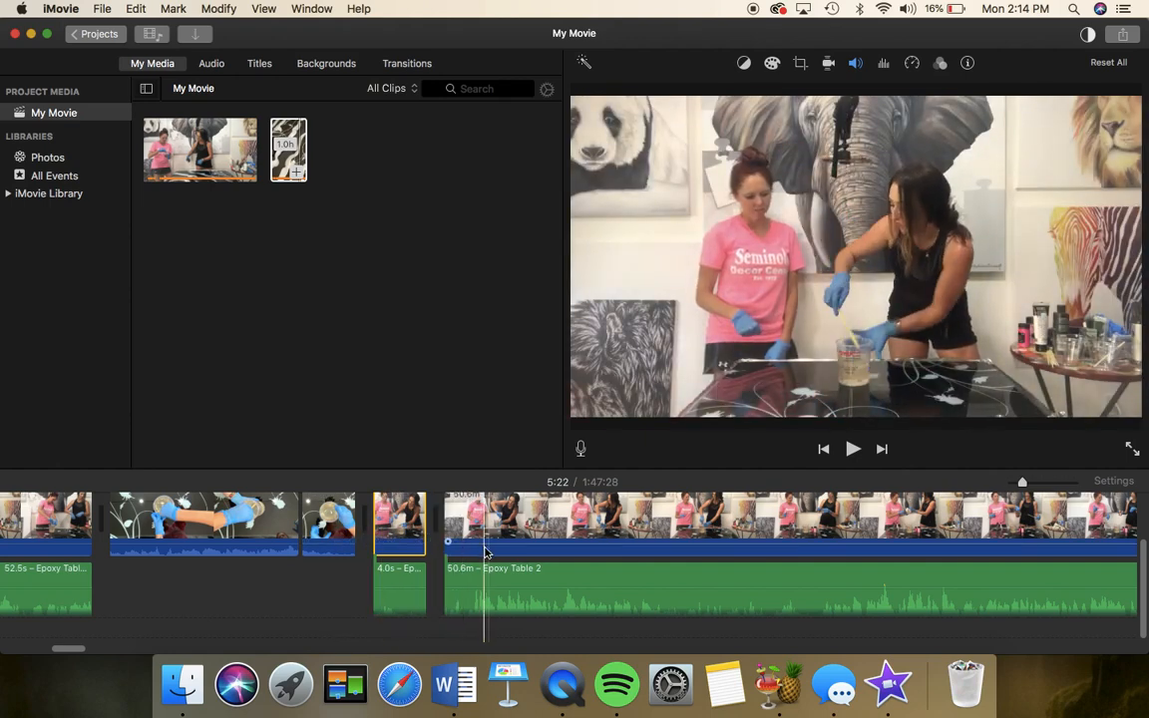
left_click(853, 450)
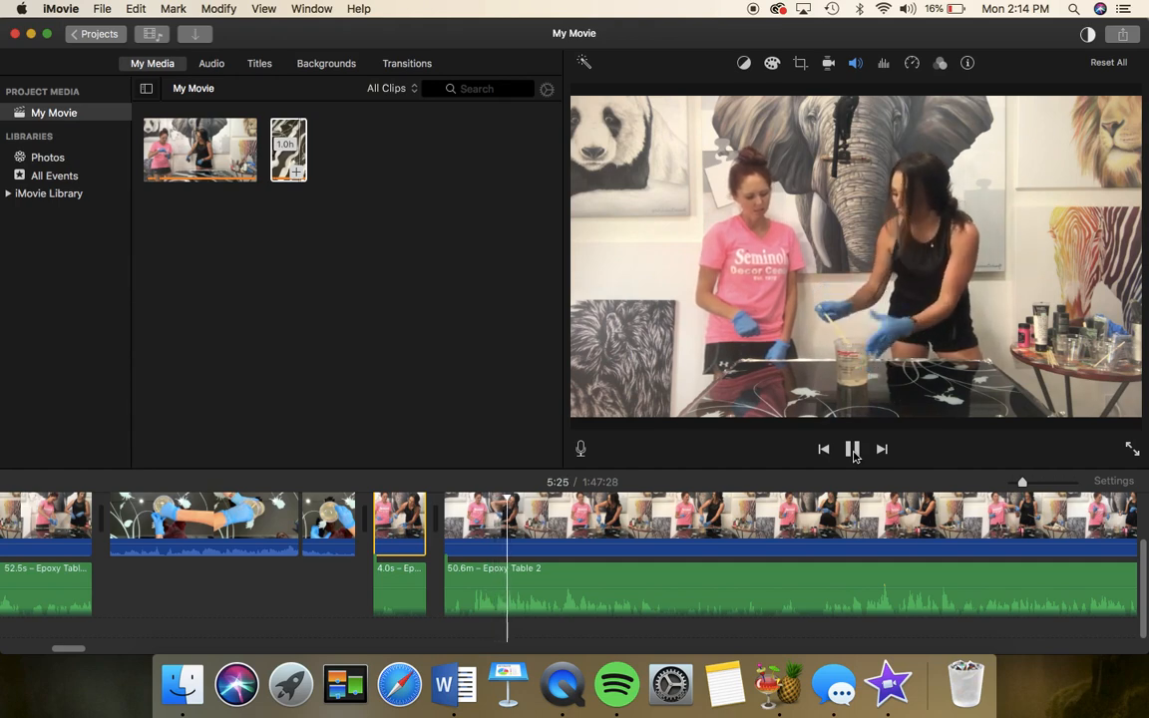
scroll(826, 506, "right", 3)
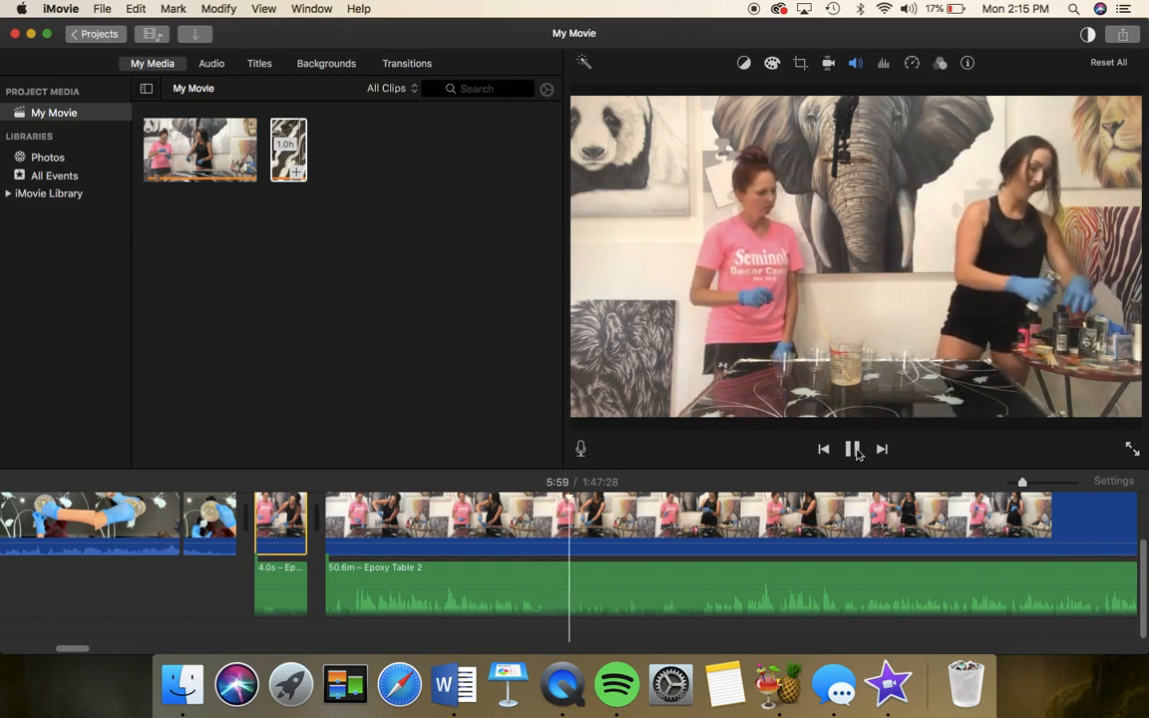
Pause playback at 6:00 and look over the timeline's alternating front-view and overhead pieces through to the end of the last overhead clip
left_click(852, 448)
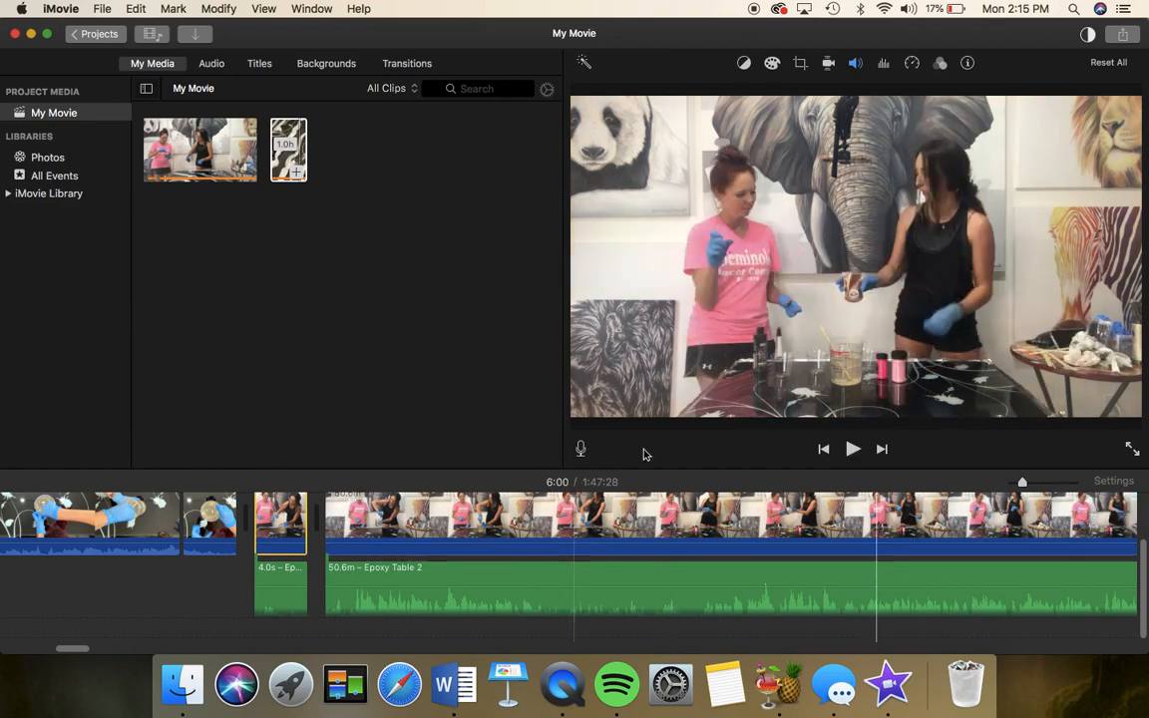
left_click_drag(1022, 482, 1010, 481)
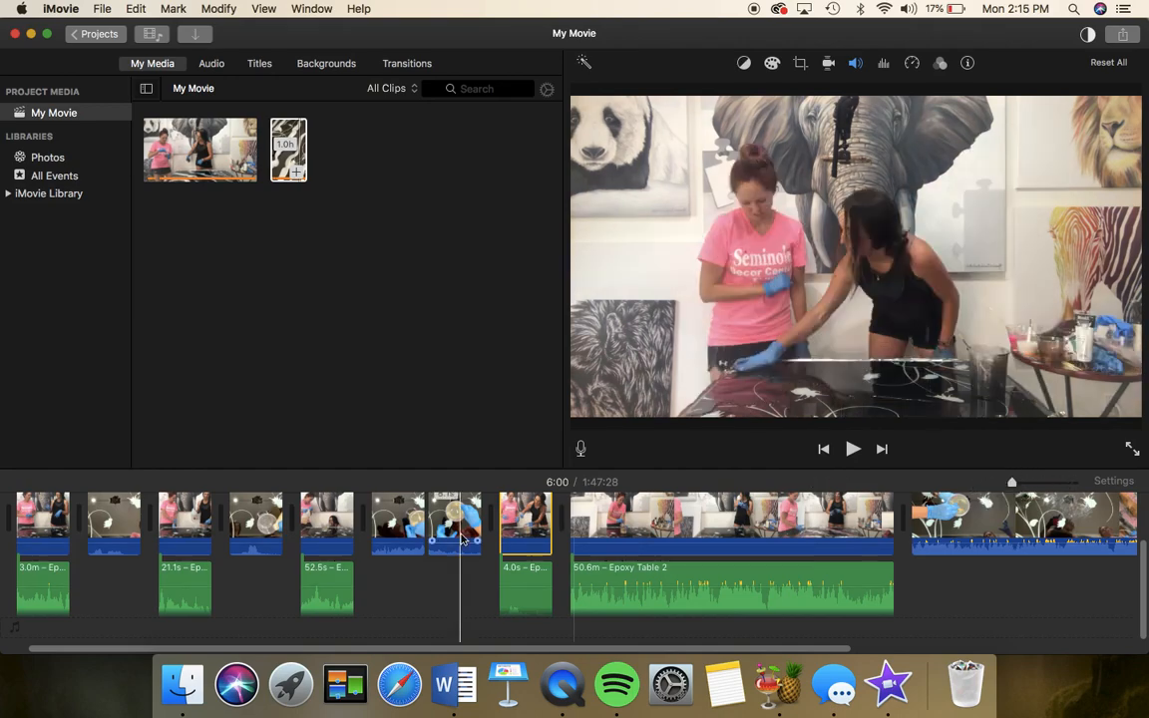
scroll(479, 563, "left", 2)
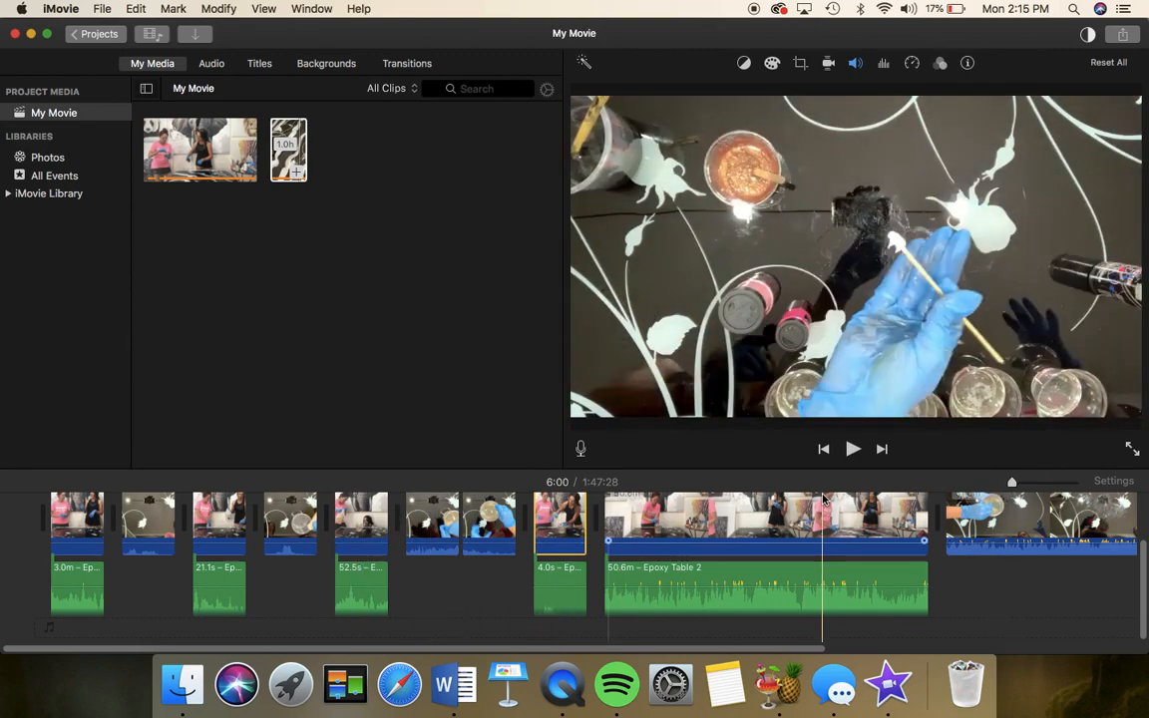
scroll(817, 499, "right", 5)
scroll(828, 503, "right", 1)
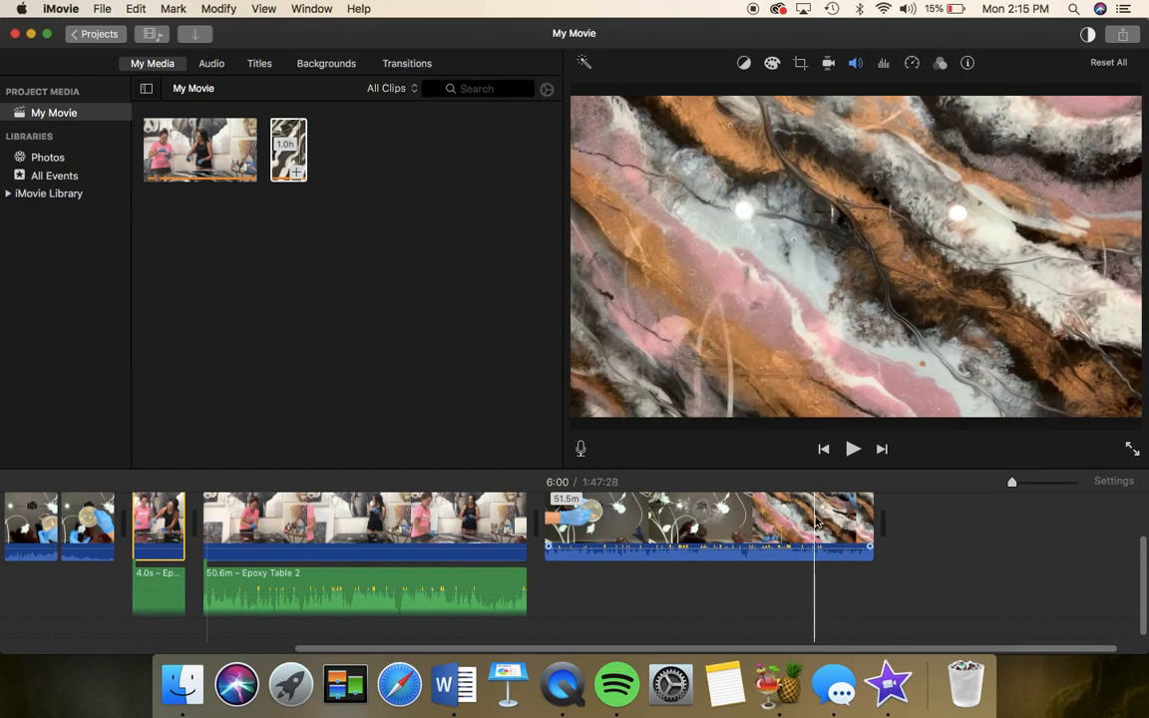
scroll(837, 518, "left", 3)
scroll(818, 520, "left", 1)
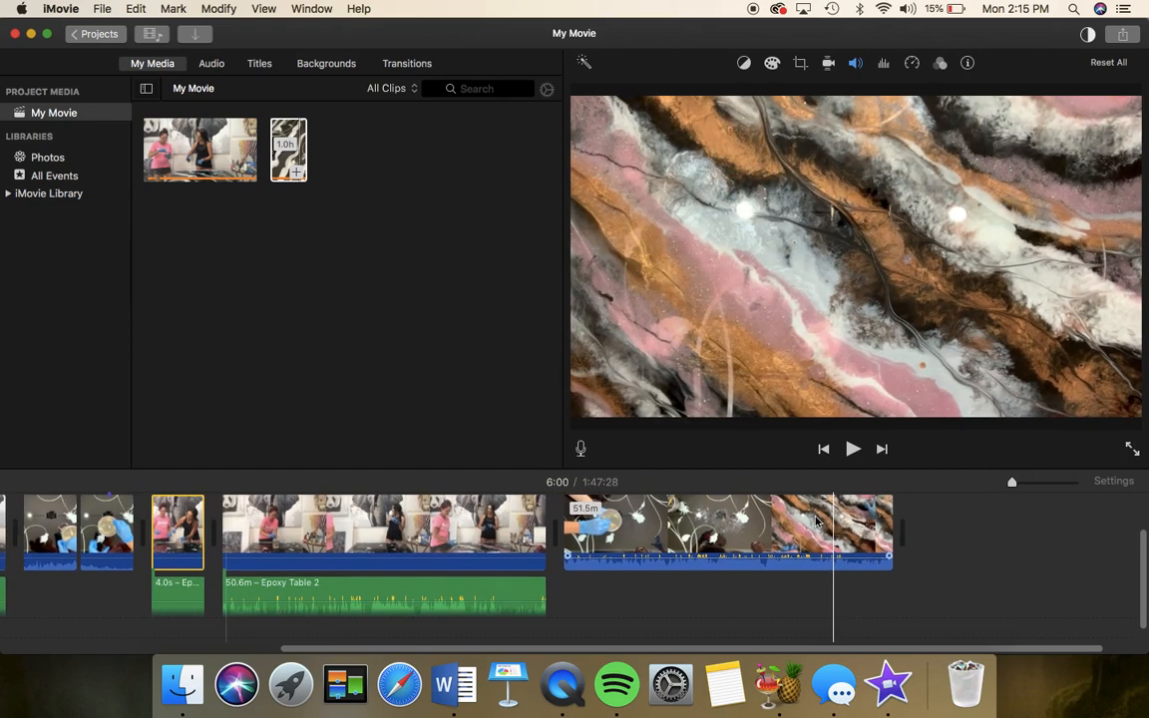
scroll(818, 520, "left", 10)
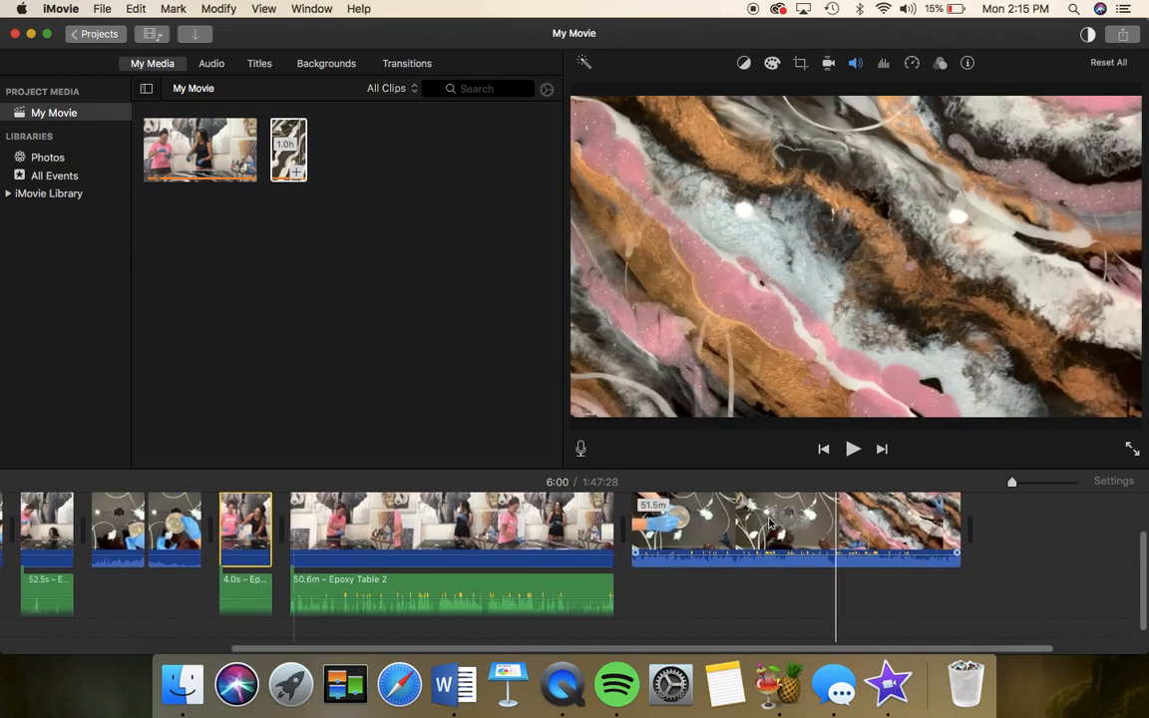